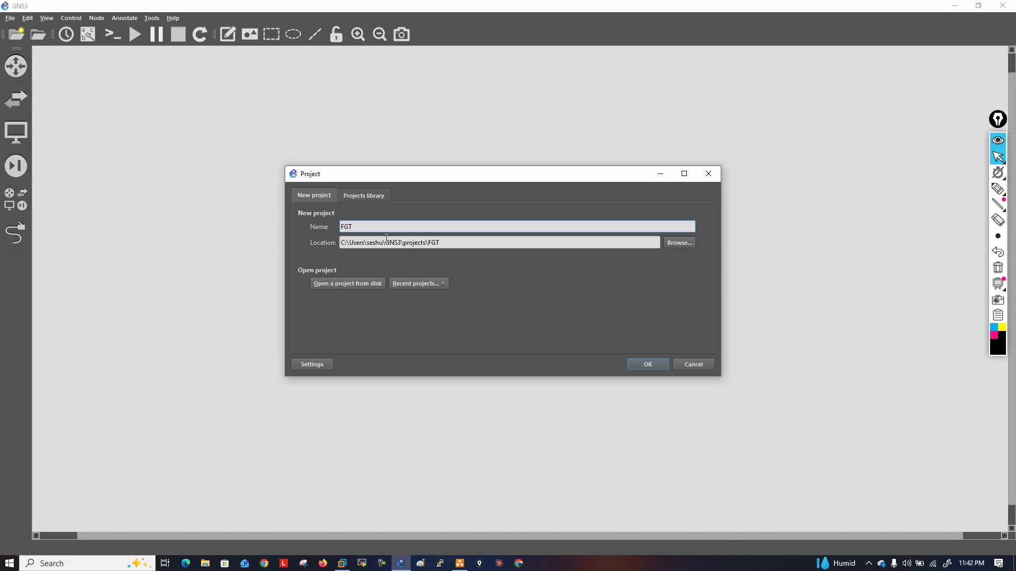
Name the new project FGT-StaticNAT-25072026-LAB01 and create it
text(icNAT-)
key(super)
key(super)
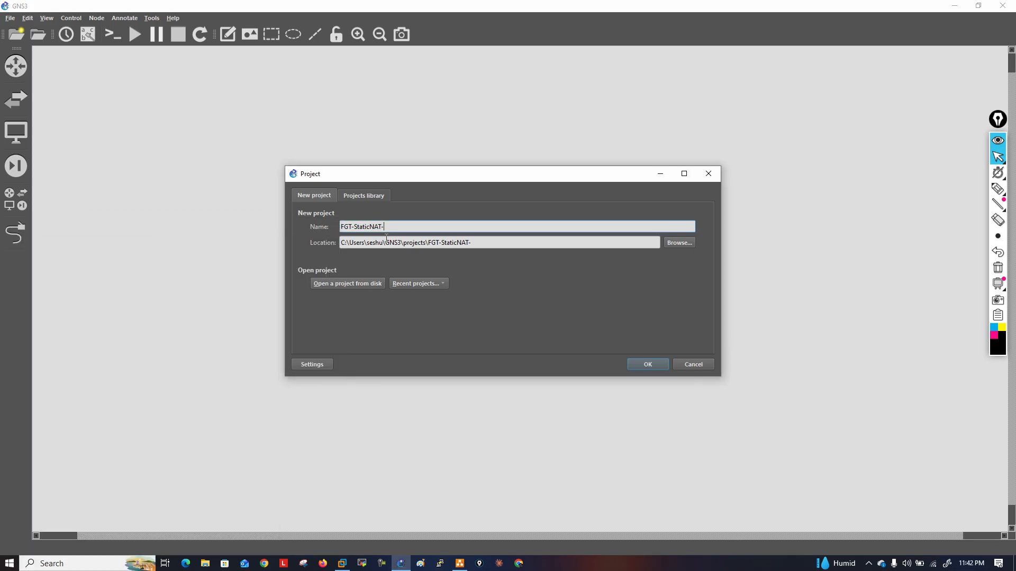
click(971, 564)
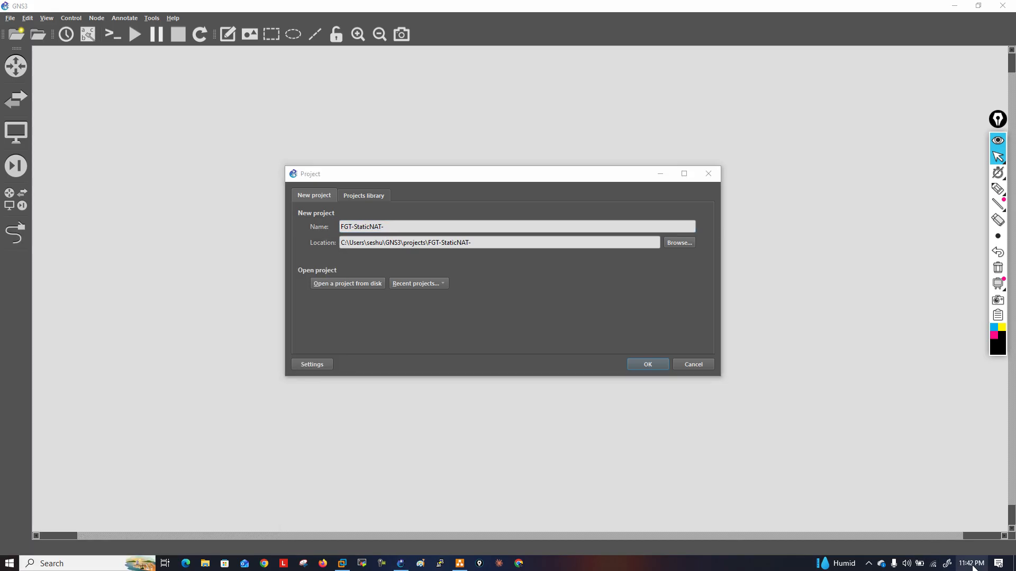
click(972, 566)
click(427, 223)
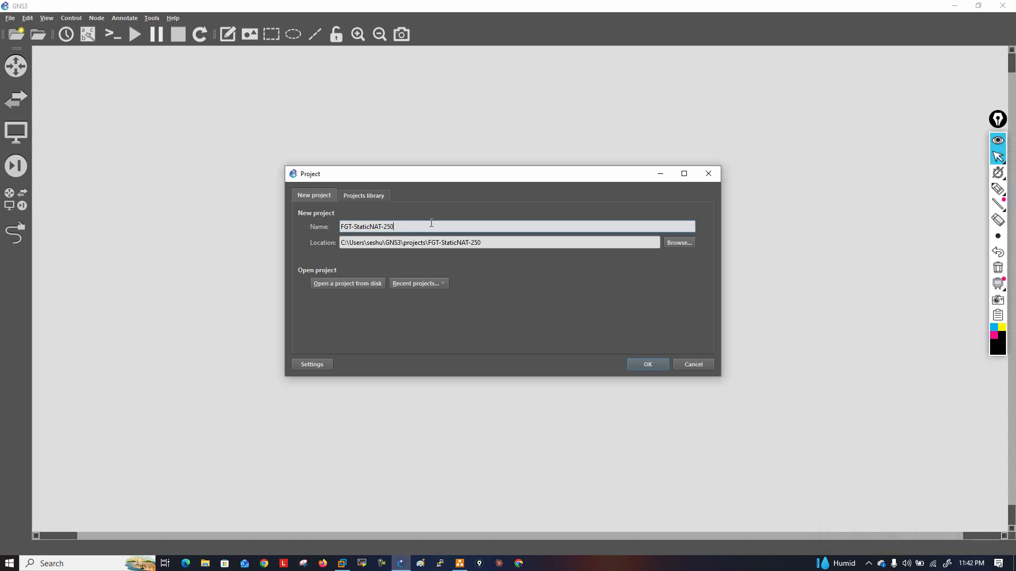
text(29)
text(26-LAB01)
click(641, 364)
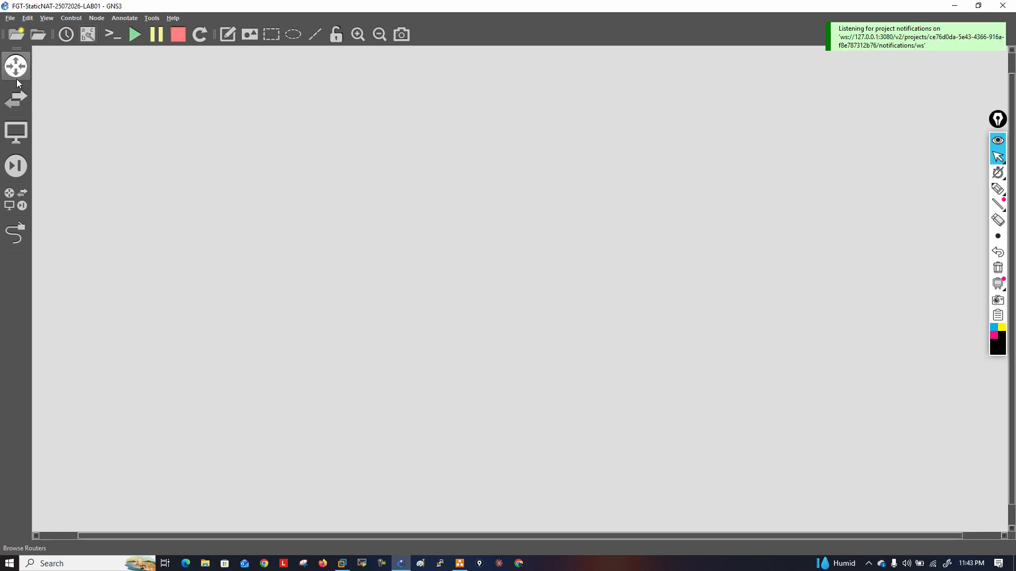
Add an FGT-Rmt firewall near the upper-left part of the empty topology
click(21, 169)
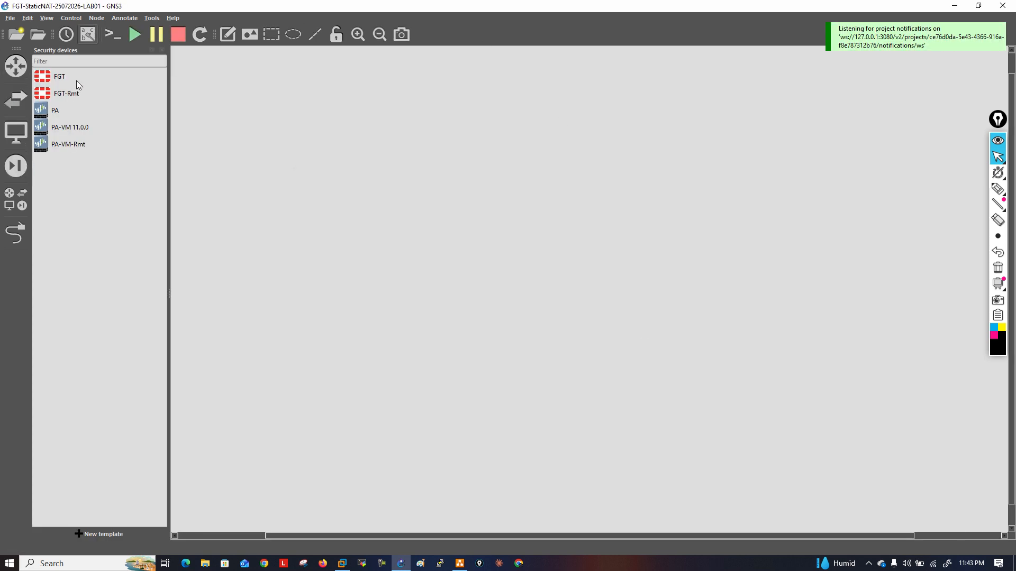
drag(73, 101, 293, 154)
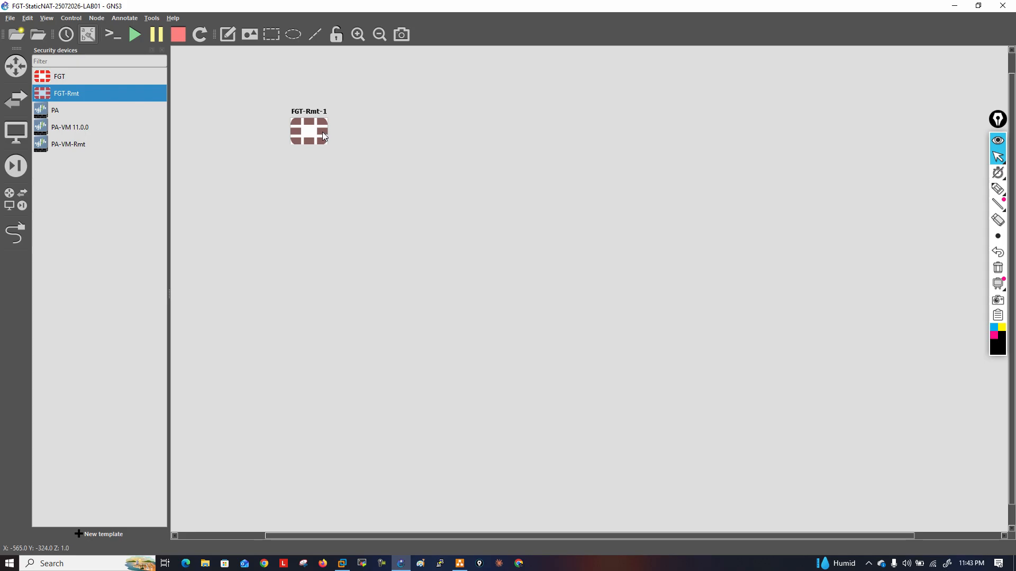
mouse_move(323, 135)
click(162, 50)
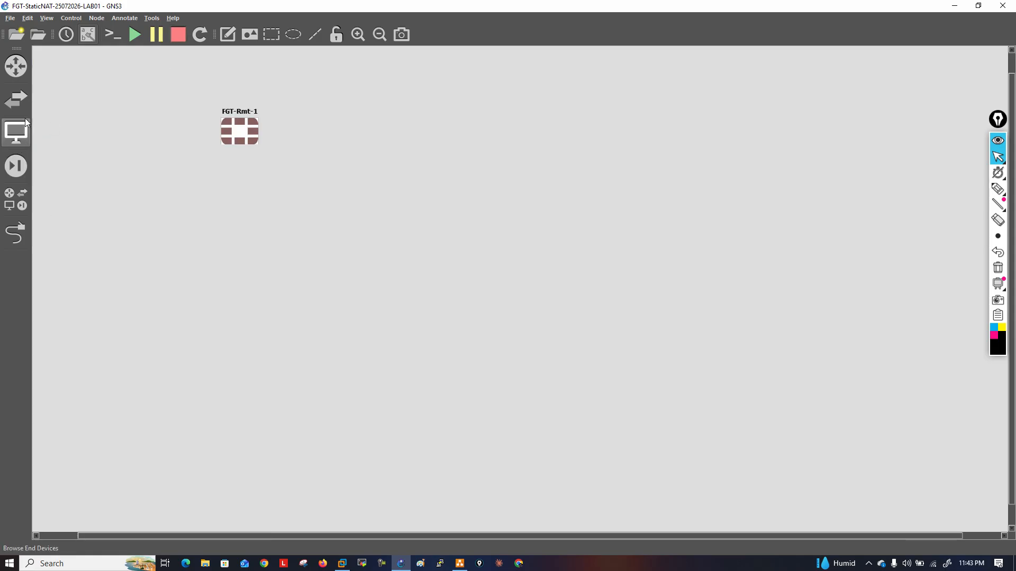
Add a Cloud node to the topology and place it to the left of the FGT-Rmt-1 firewall
click(21, 195)
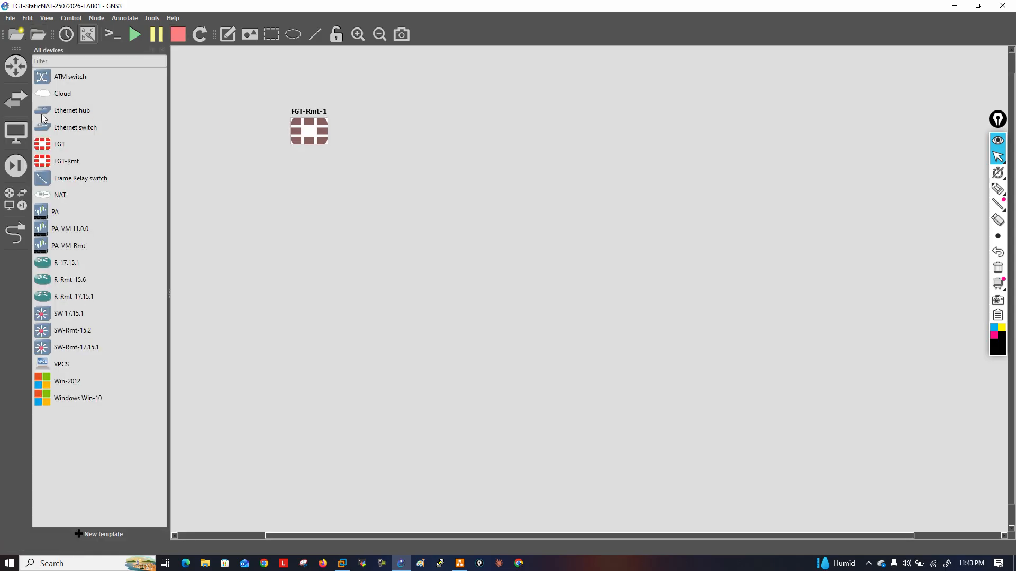
drag(62, 93, 227, 95)
click(518, 277)
click(486, 303)
click(484, 294)
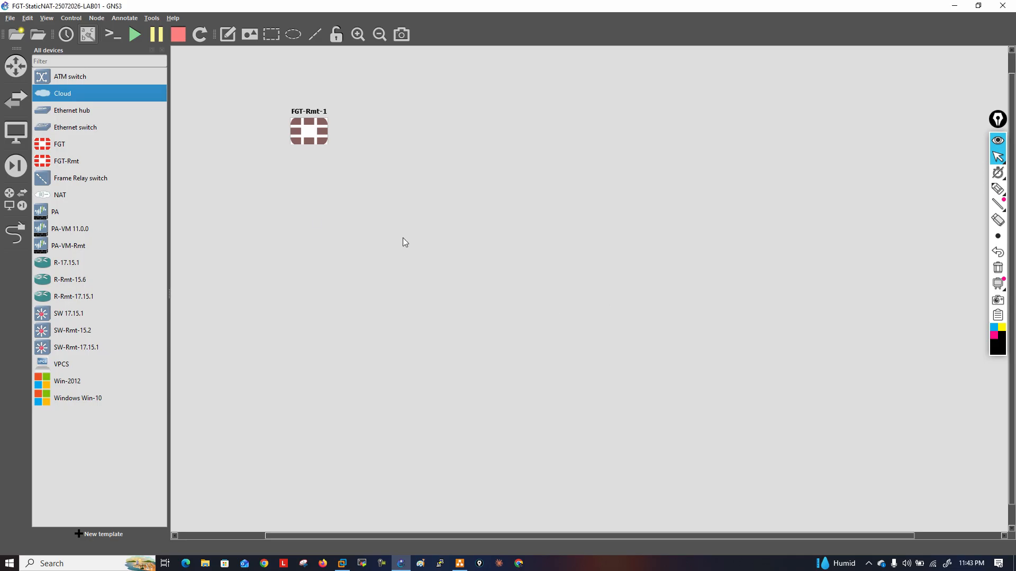
click(161, 50)
drag(183, 88, 120, 131)
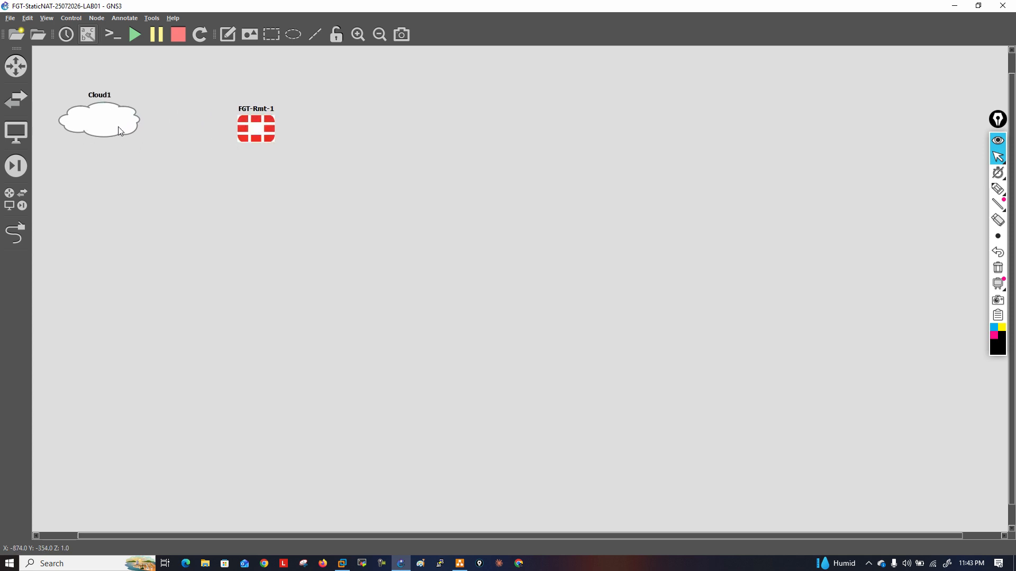
Link eth0 of Cloud1 to Port10 of the FGT-Rmt-1 firewall
click(15, 233)
click(101, 130)
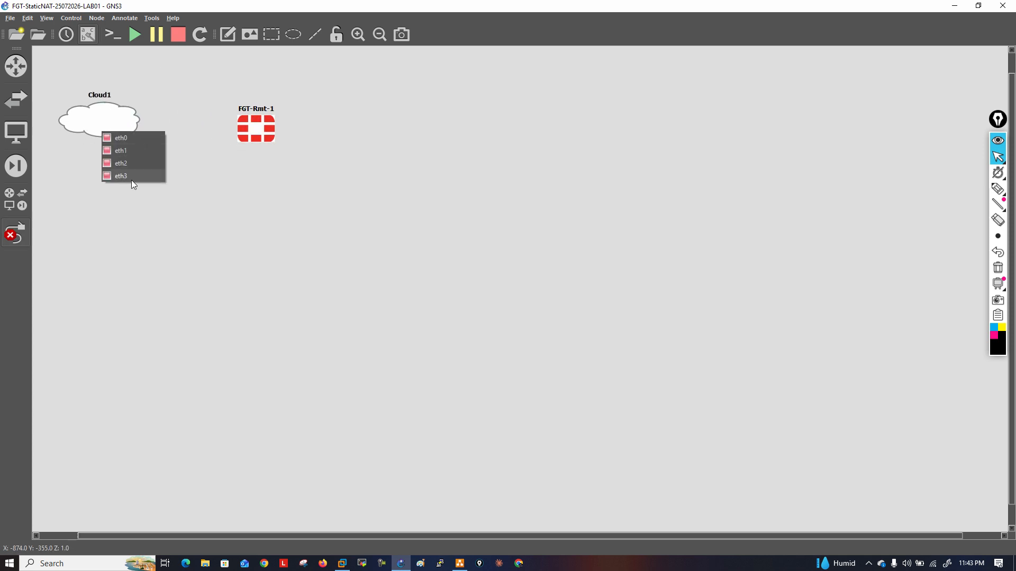
click(129, 139)
click(251, 122)
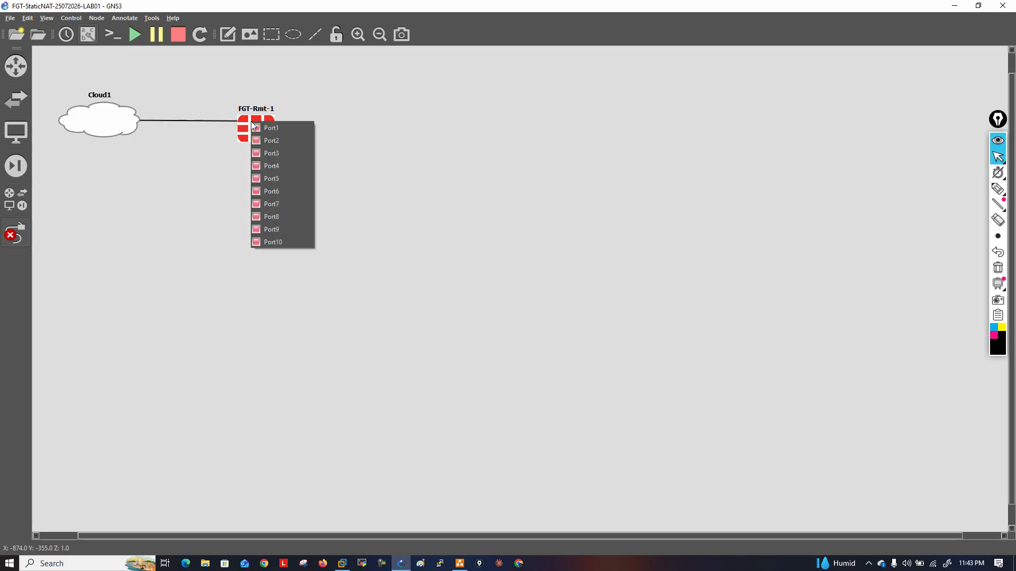
click(281, 241)
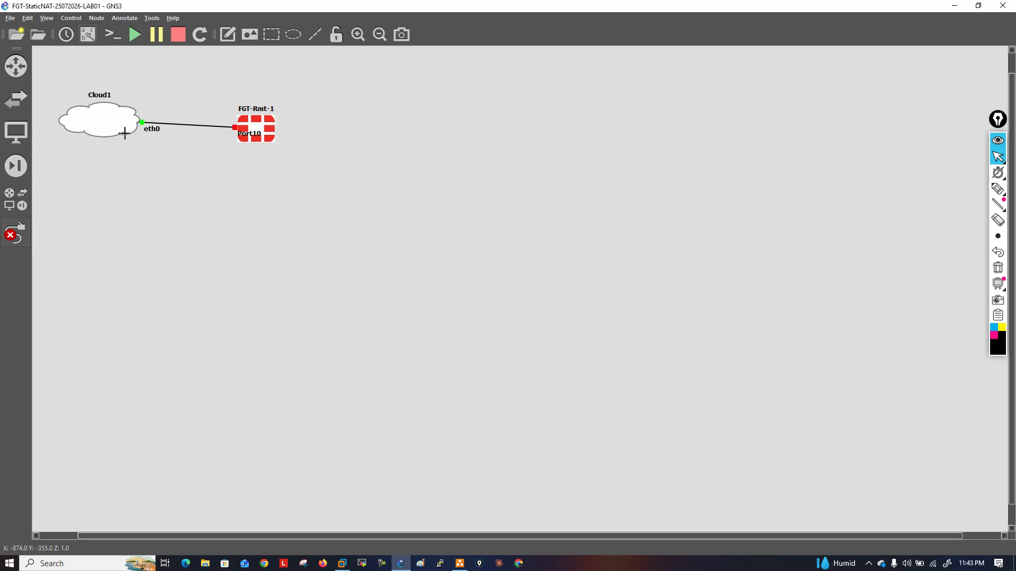
Move Cloud1 higher than the firewall and shift the Port10 label clear of the firewall icon
drag(123, 124, 122, 82)
drag(253, 135, 223, 130)
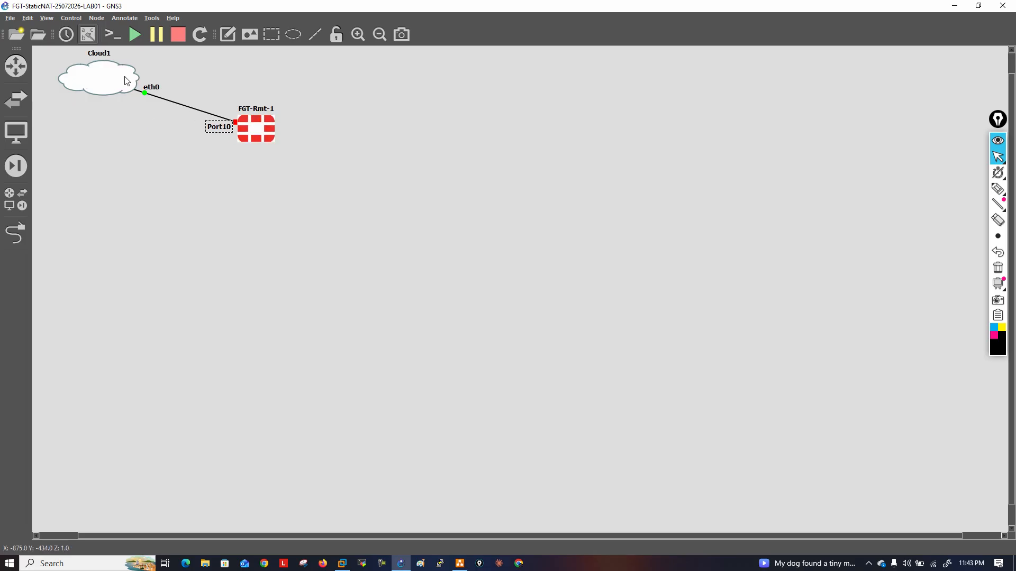
mouse_move(125, 81)
Add an R-Rmt-17.15.1 router and align it to the right of the FGT-Rmt-1 firewall
click(15, 65)
drag(84, 111, 446, 135)
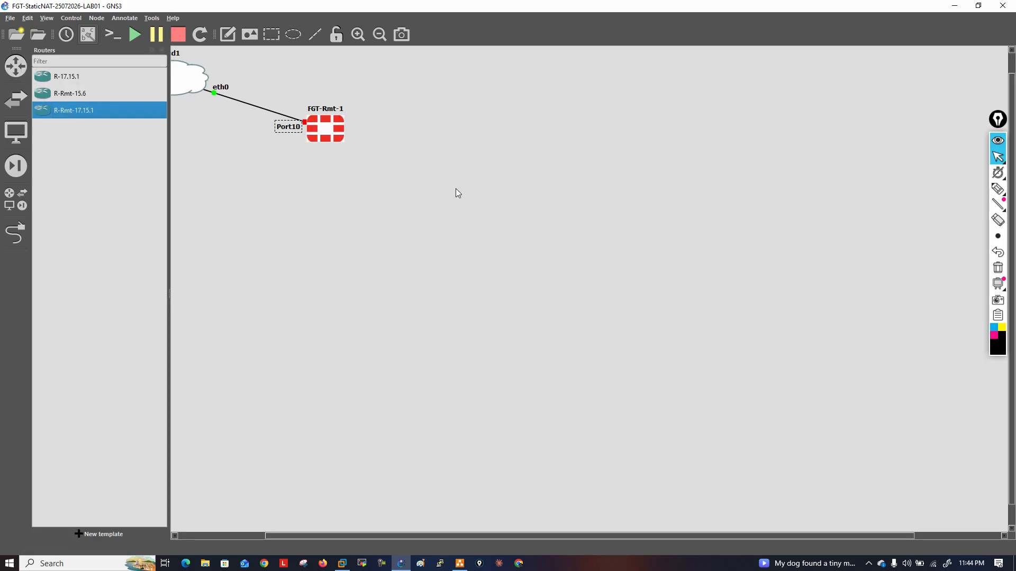
drag(430, 192, 445, 133)
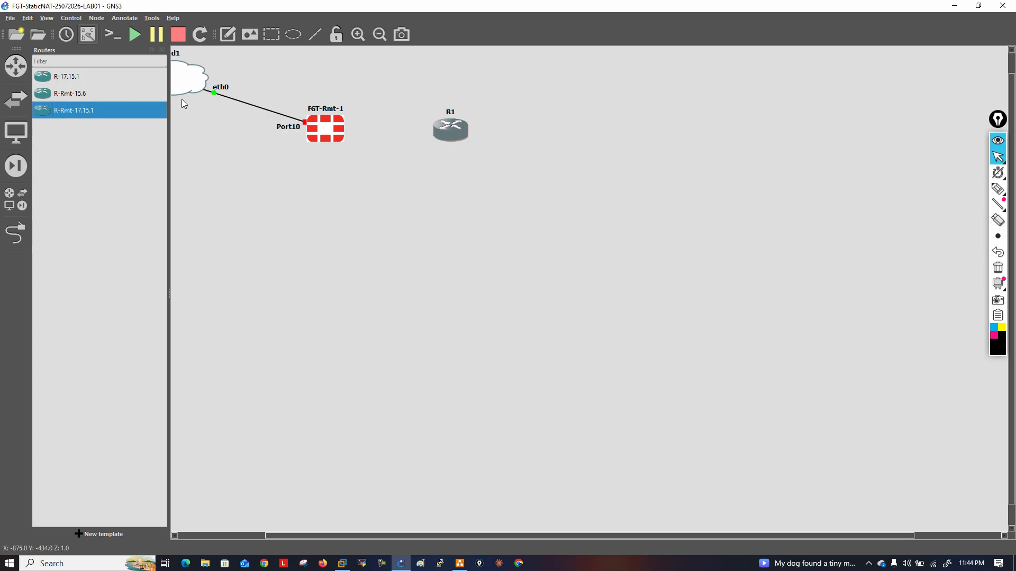
click(162, 50)
Link Port1 of FGT-Rmt-1 to Ethernet0/0 of R1 and place the e0/0 label above the link
click(15, 233)
click(270, 136)
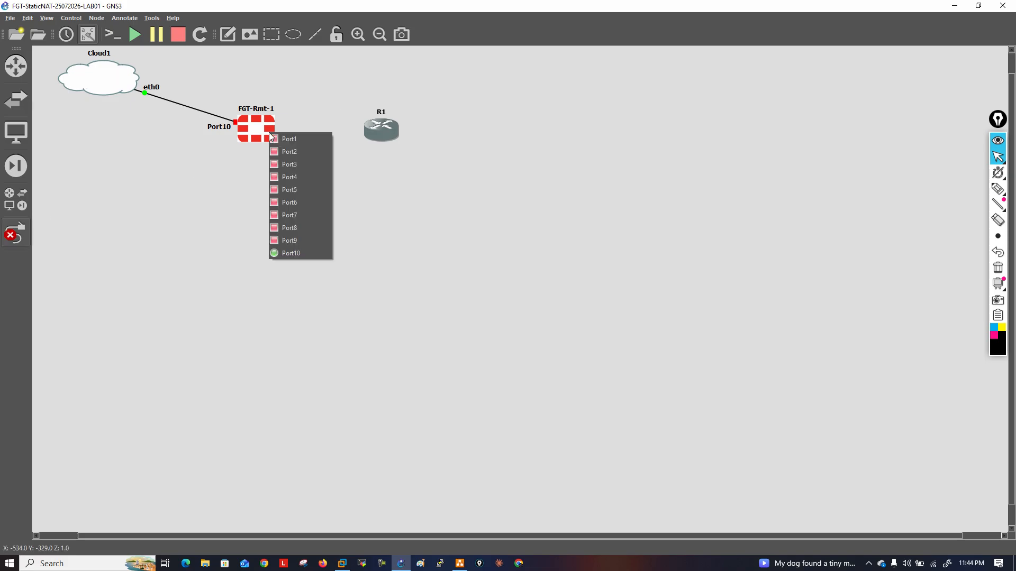
click(289, 139)
click(383, 135)
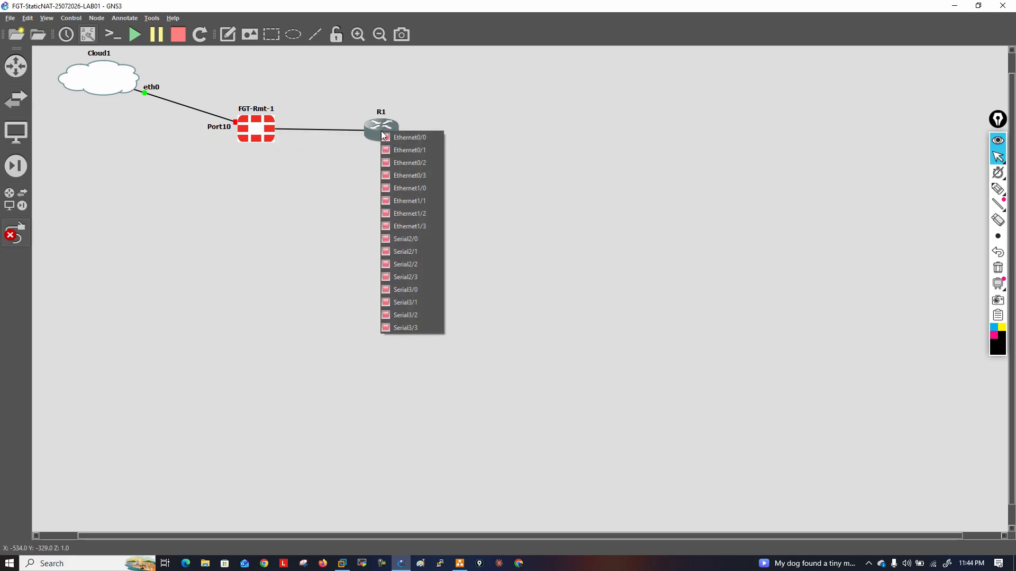
click(418, 139)
drag(351, 128, 350, 125)
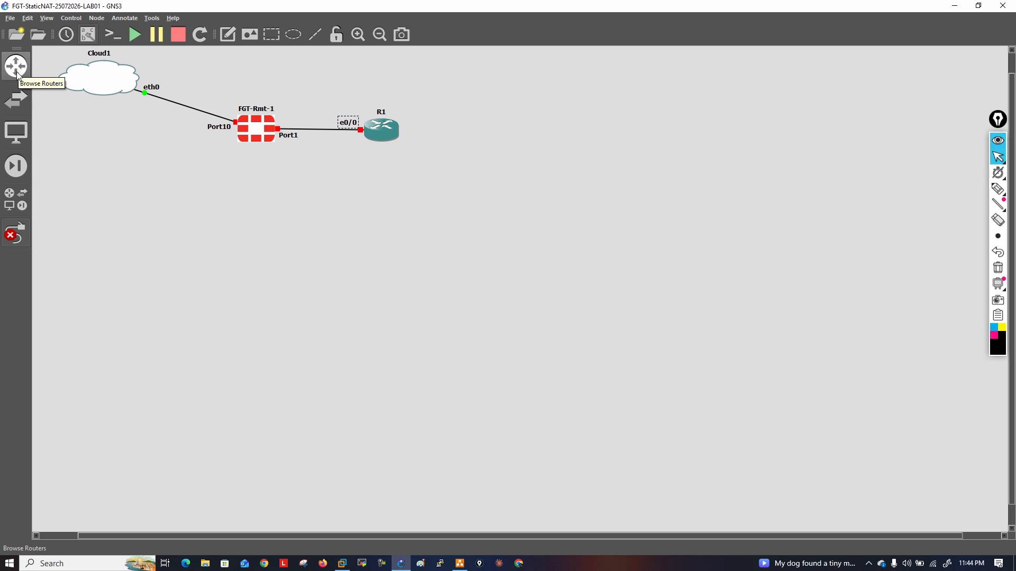
Add a Win-2012 server to the right of router R1
click(15, 199)
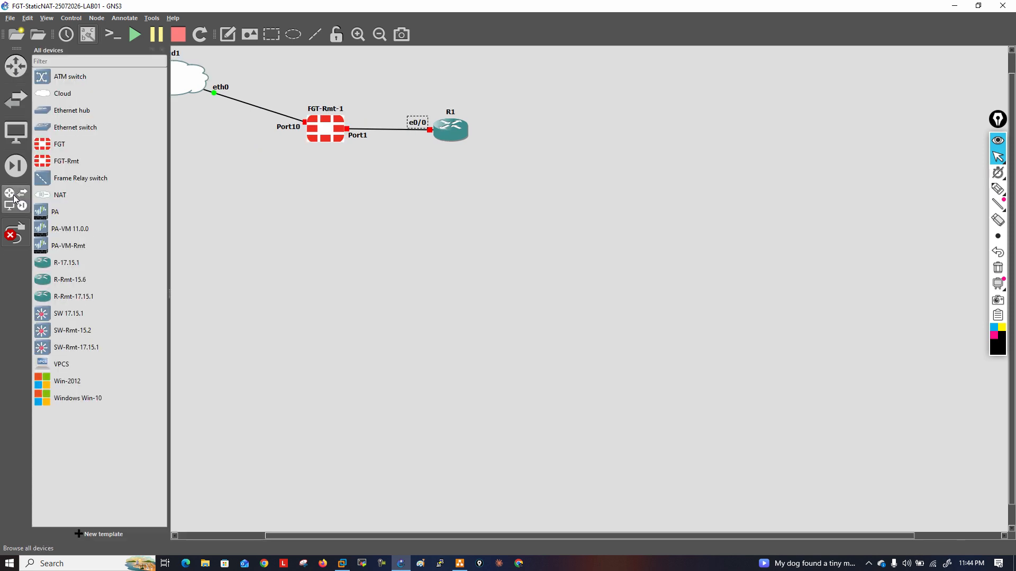
click(77, 385)
drag(76, 385, 614, 164)
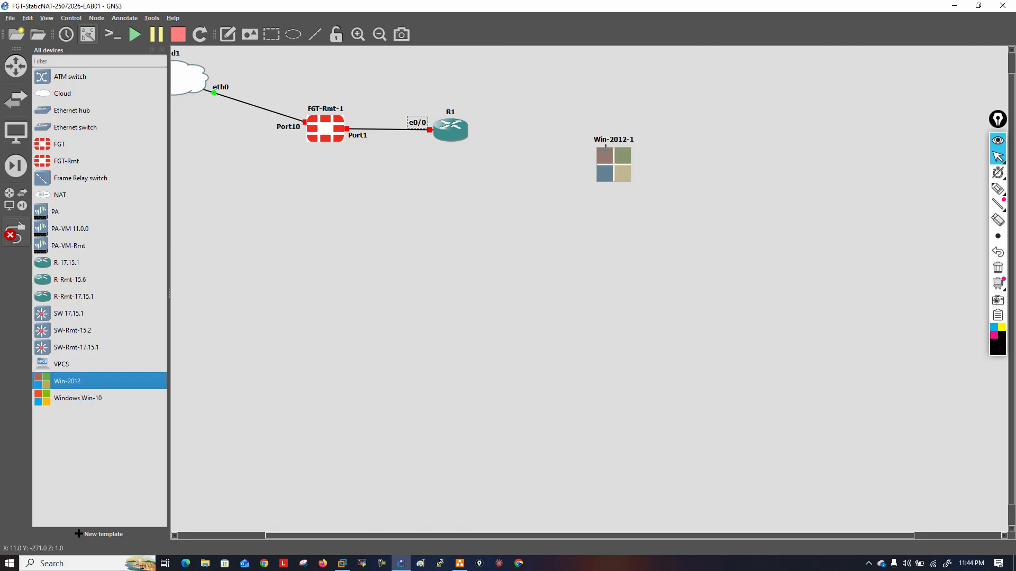
click(162, 50)
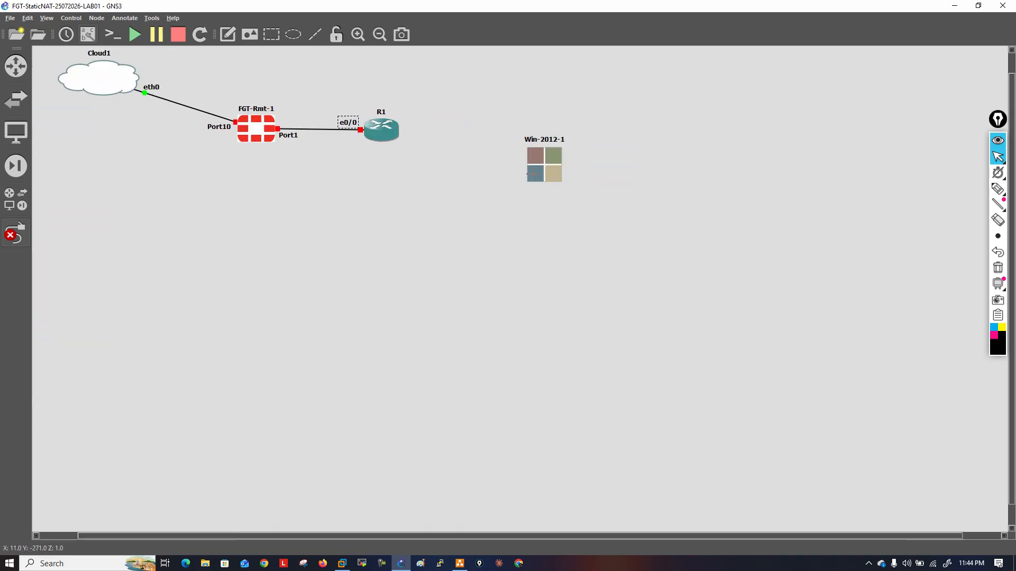
Link Ethernet0/1 of R1 to NIC1 of Win-2012-1 and leave link mode
click(20, 238)
click(386, 135)
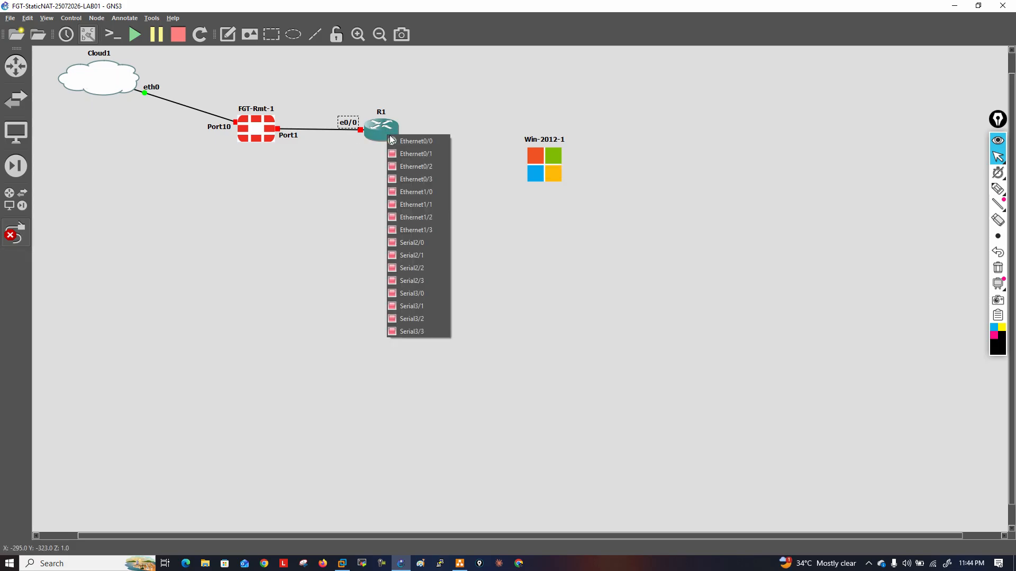
click(409, 154)
click(552, 153)
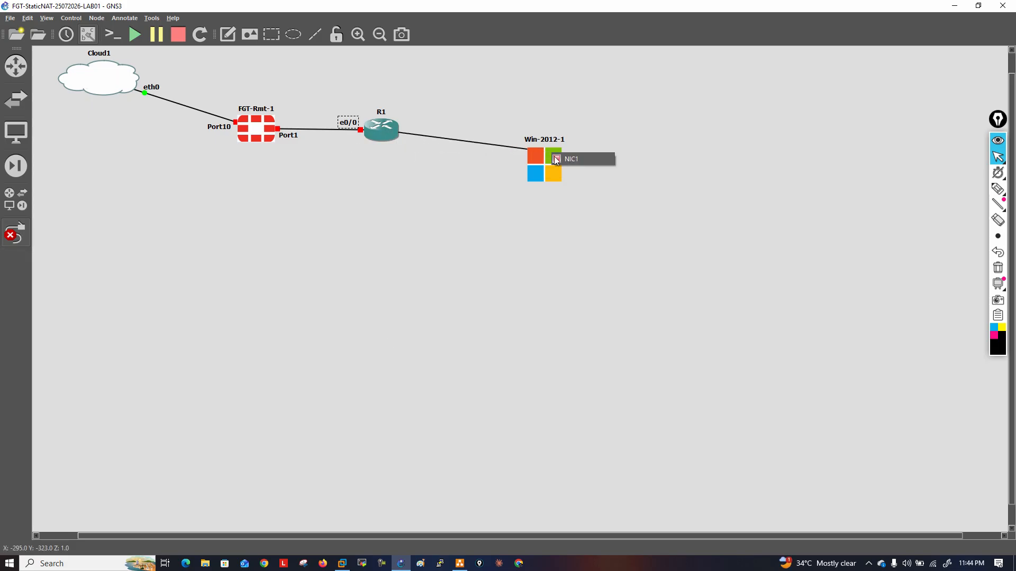
click(570, 158)
click(16, 233)
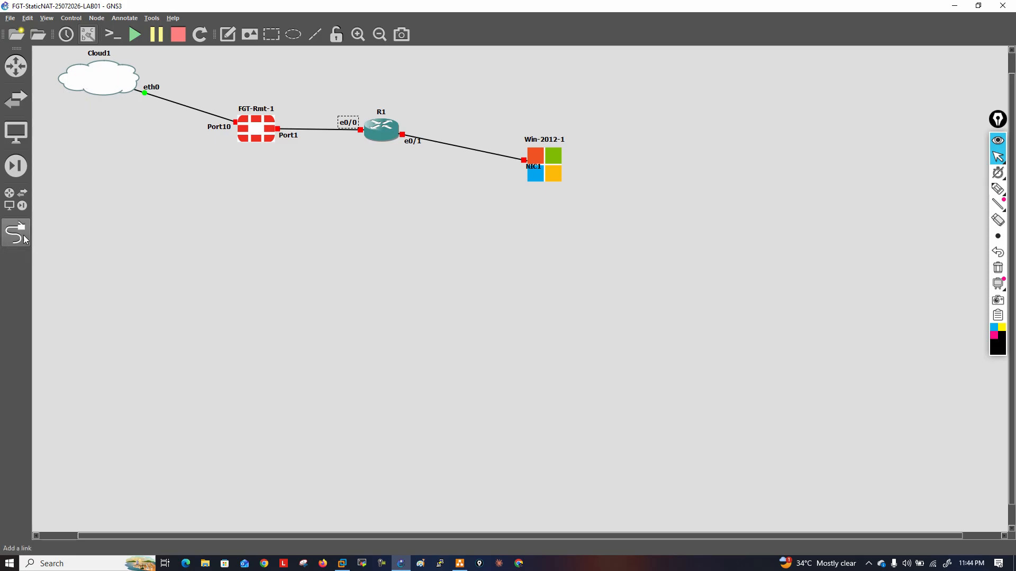
Align Win-2012-1 level with R1 and move the NIC1 and e0/1 labels clear of the icons and link
drag(539, 169, 561, 142)
click(563, 164)
drag(415, 145, 417, 141)
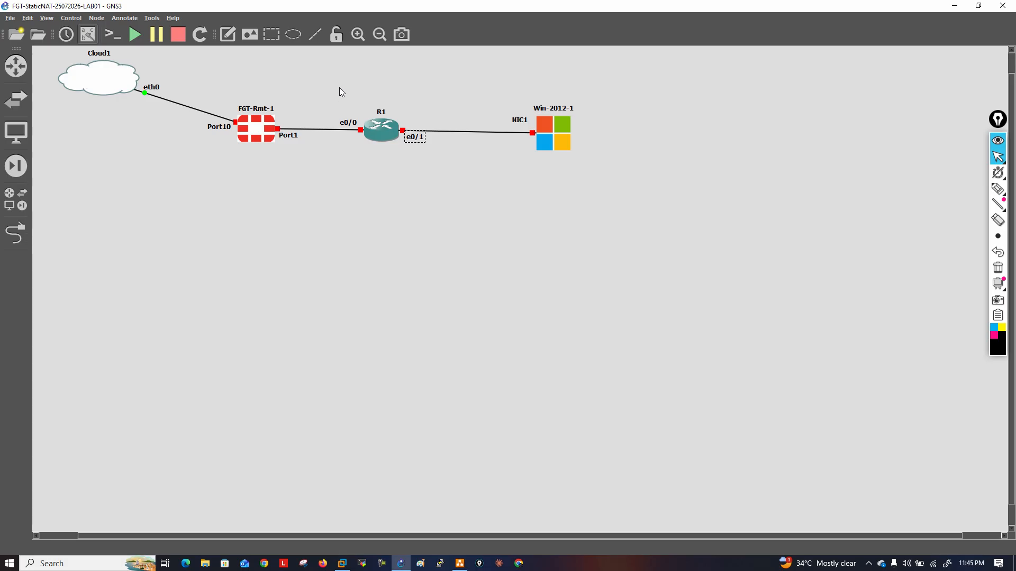
Draw an ellipse, center it over router R1 and lower it one layer behind the router
click(295, 36)
click(445, 191)
drag(515, 240, 404, 126)
right_click(405, 129)
click(432, 173)
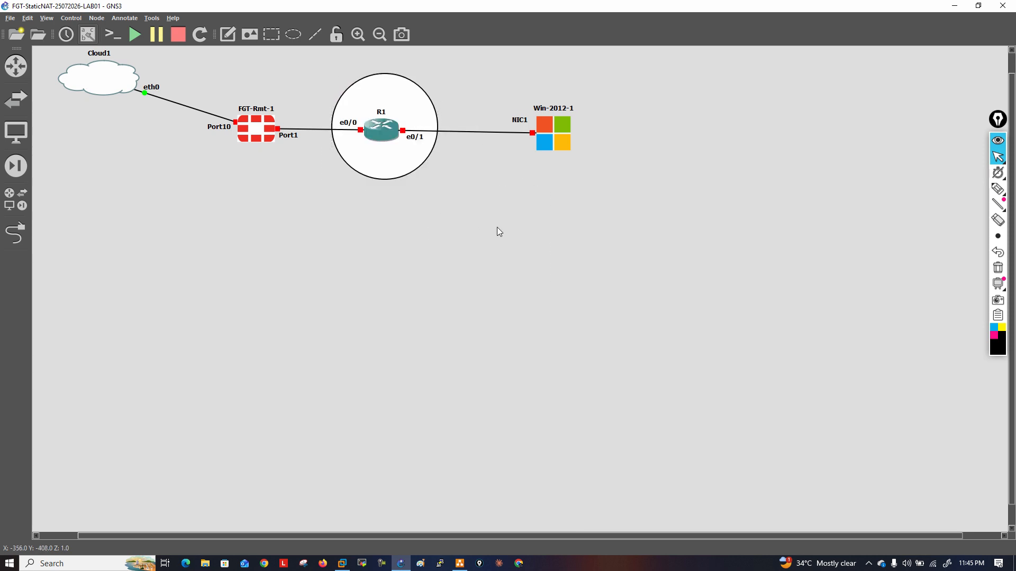
Flatten the ellipse around R1 to about 200 by 109 px and center it on the router
drag(403, 164, 401, 164)
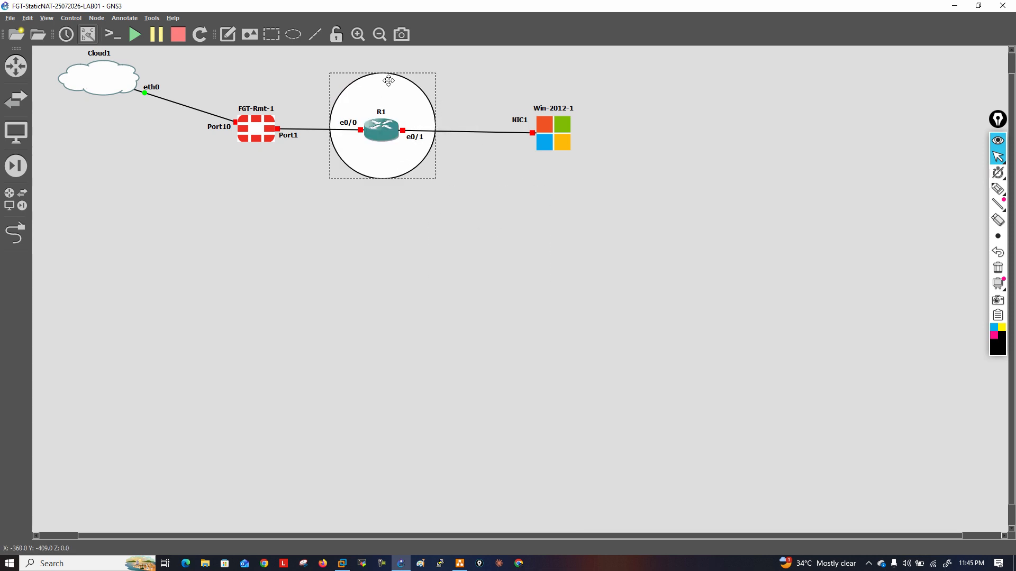
drag(390, 73, 386, 116)
drag(384, 179, 384, 155)
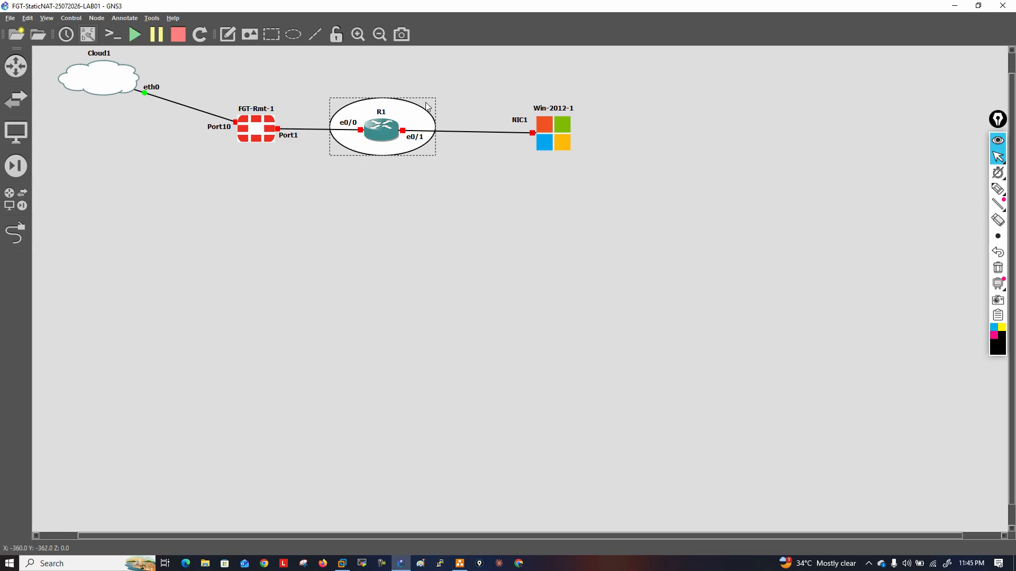
drag(413, 115, 412, 116)
Apply a light orange fill color to the ellipse behind R1
right_click(412, 117)
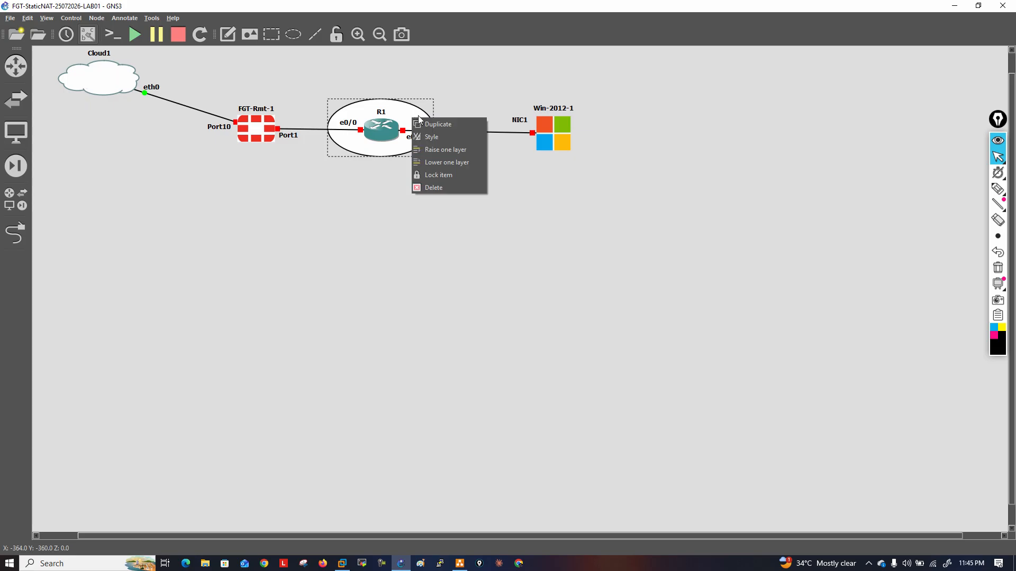
click(440, 136)
click(504, 211)
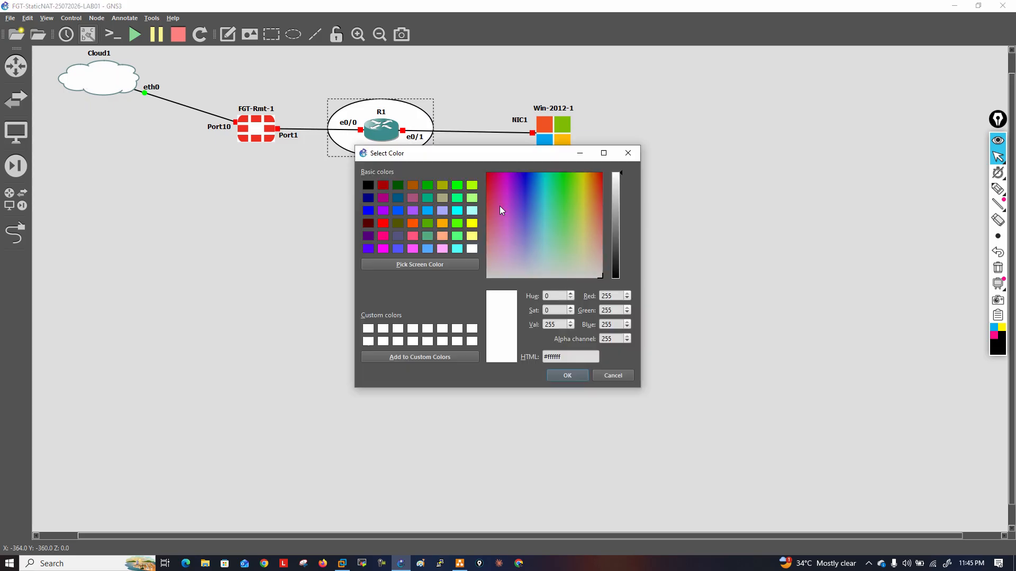
click(446, 237)
click(568, 377)
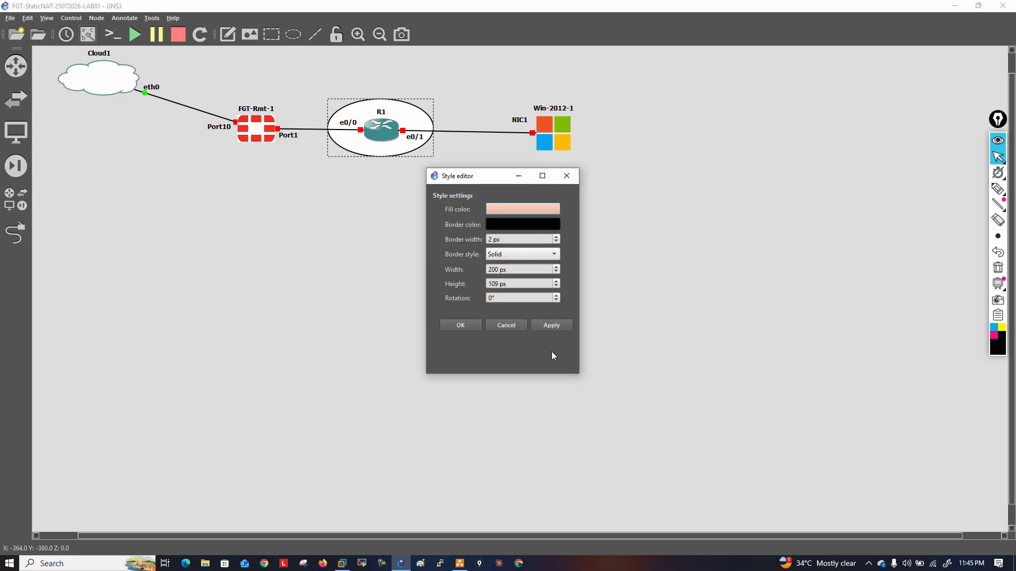
click(552, 324)
click(461, 326)
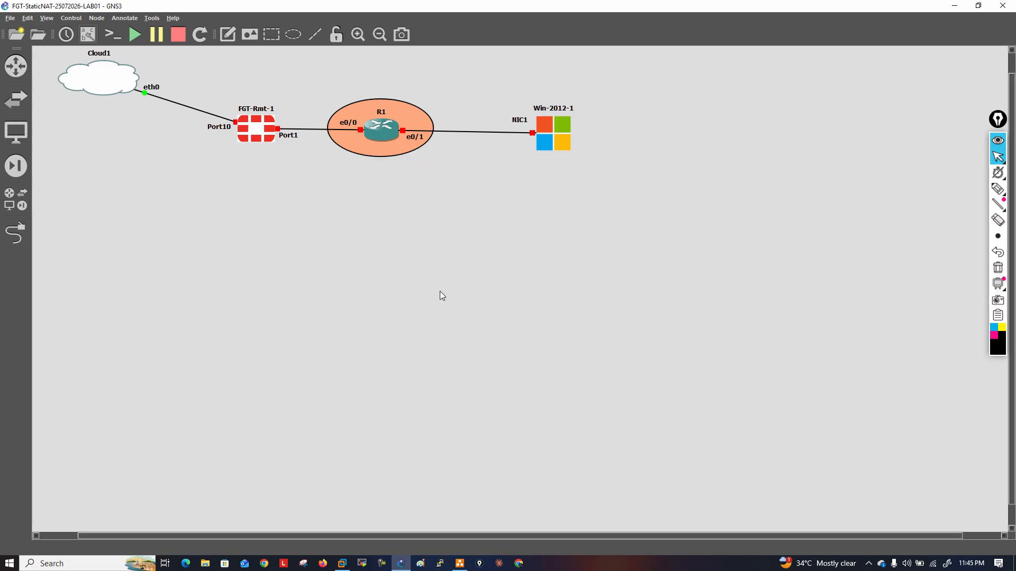
Add an SW-Rmt-17.15.1 switch below the FGT-Rmt-1 firewall and a VPCS host below the switch
click(22, 106)
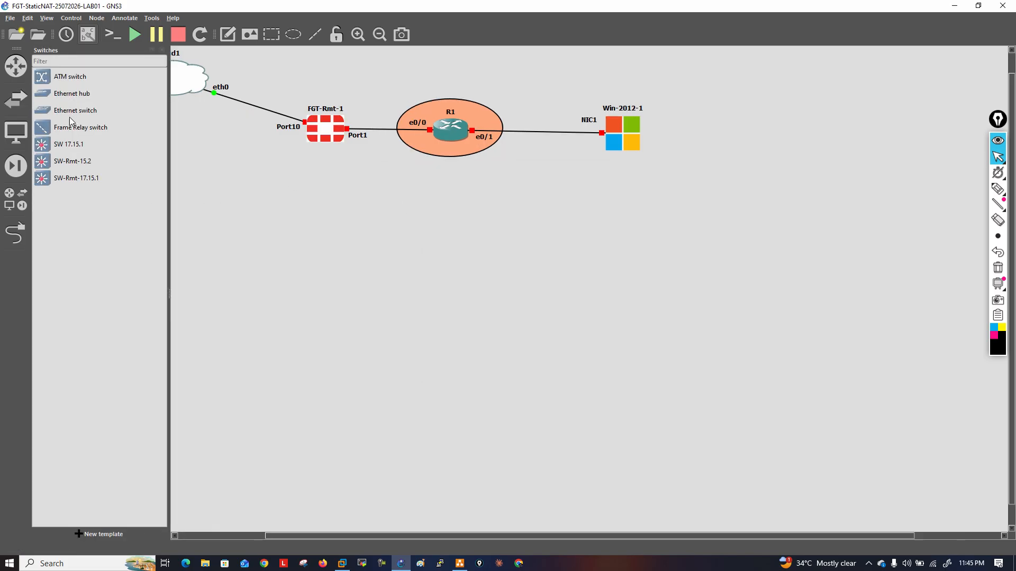
drag(75, 179, 417, 187)
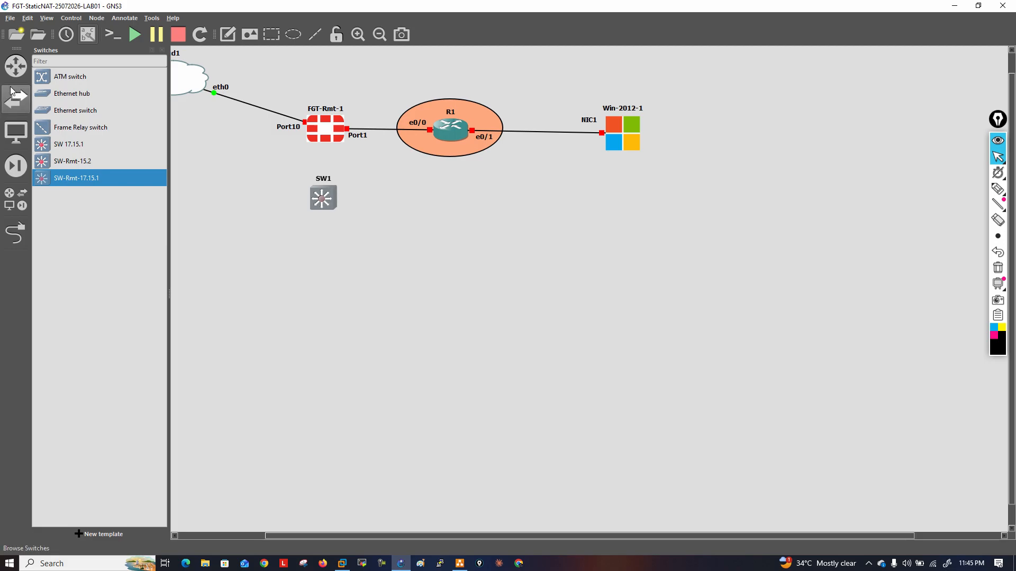
click(22, 133)
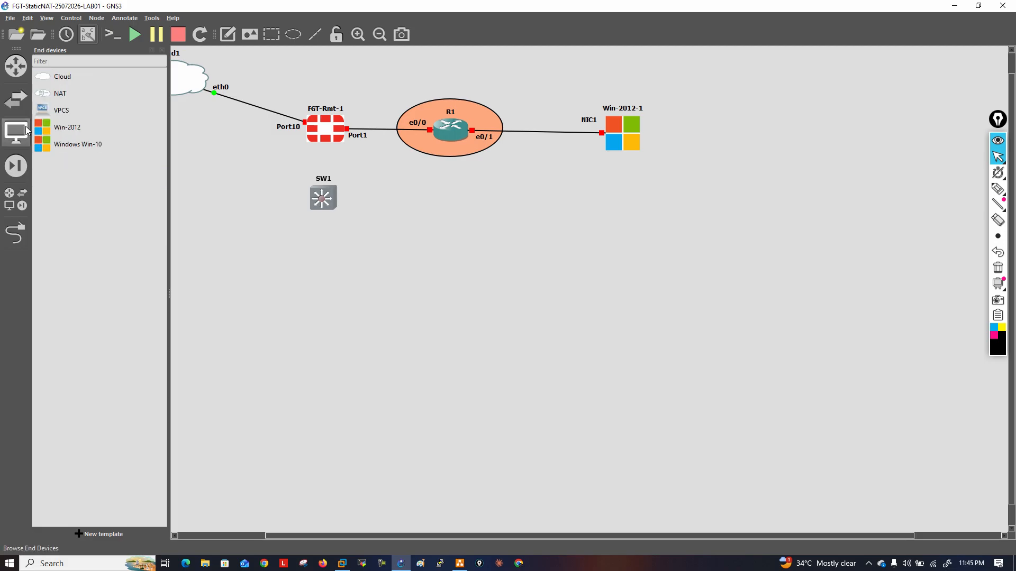
click(62, 113)
drag(253, 239, 261, 249)
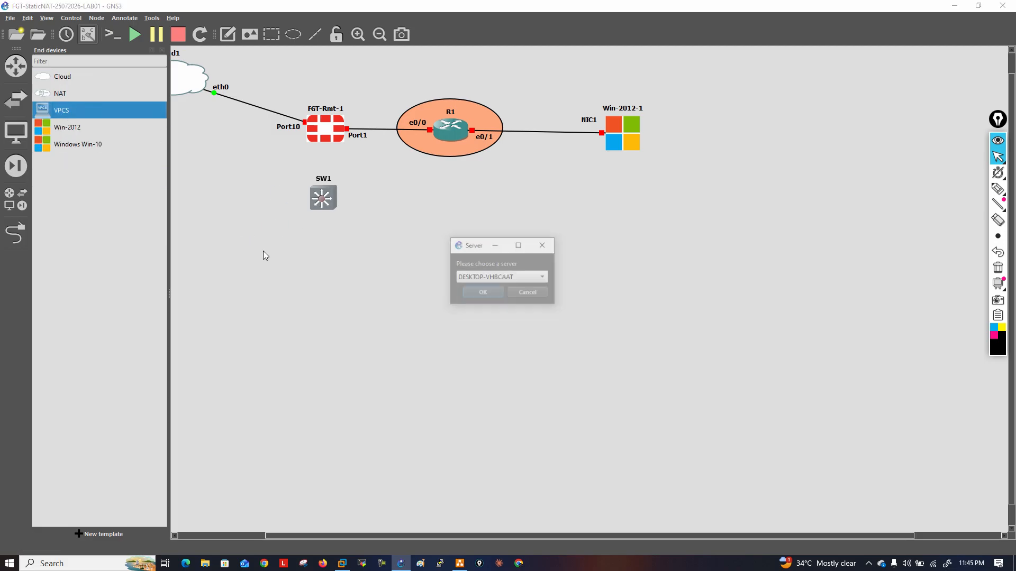
click(489, 278)
click(475, 300)
click(474, 296)
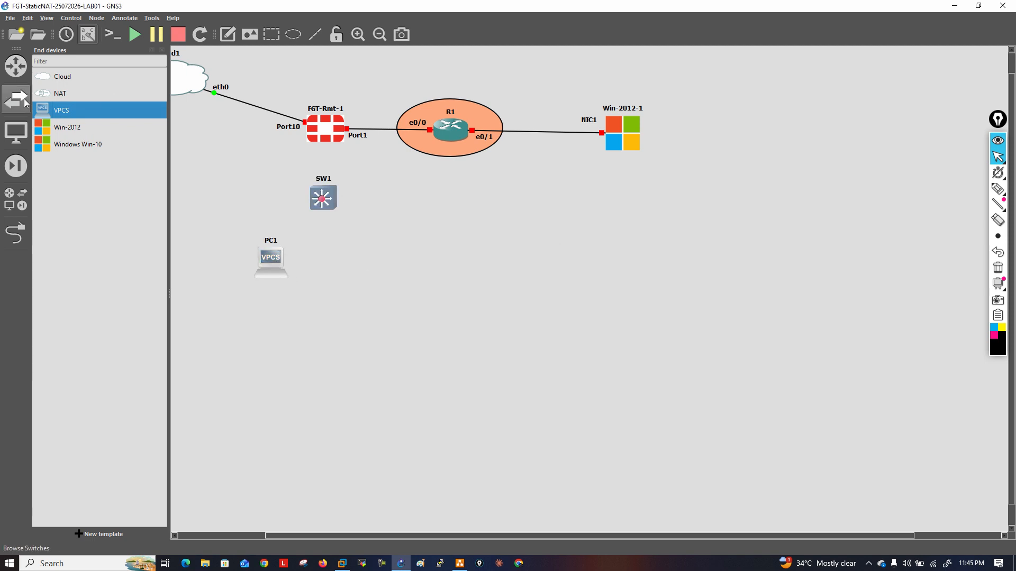
Add an R-Rmt-17.15.1 router beside PC1 below the switch and move PC1 level with it
click(15, 66)
drag(68, 111, 354, 279)
drag(274, 275, 279, 274)
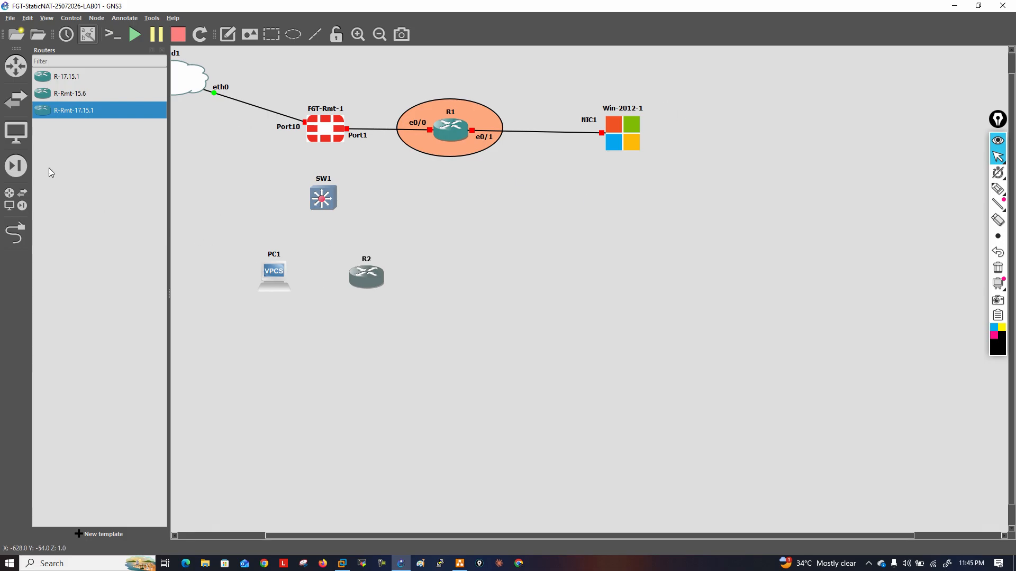
click(162, 49)
Link PC1's e0 port to Ethernet0/0 on switch SW1
click(17, 233)
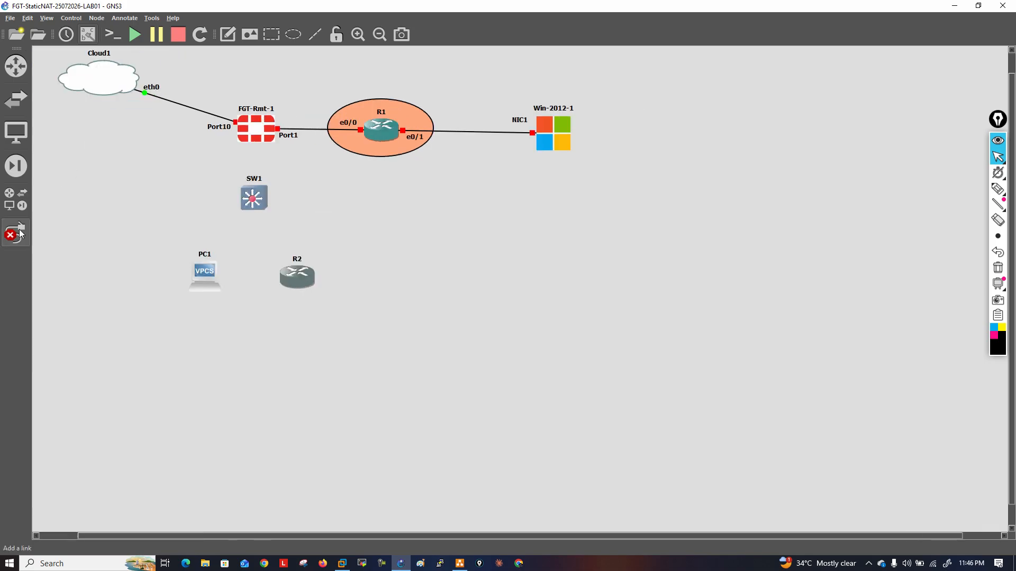
click(198, 280)
click(217, 284)
click(252, 201)
click(278, 241)
Link R2's Ethernet0/0 to SW1's Ethernet0/1 and move the e0/0 labels on both devices clear of the links and icons
click(299, 273)
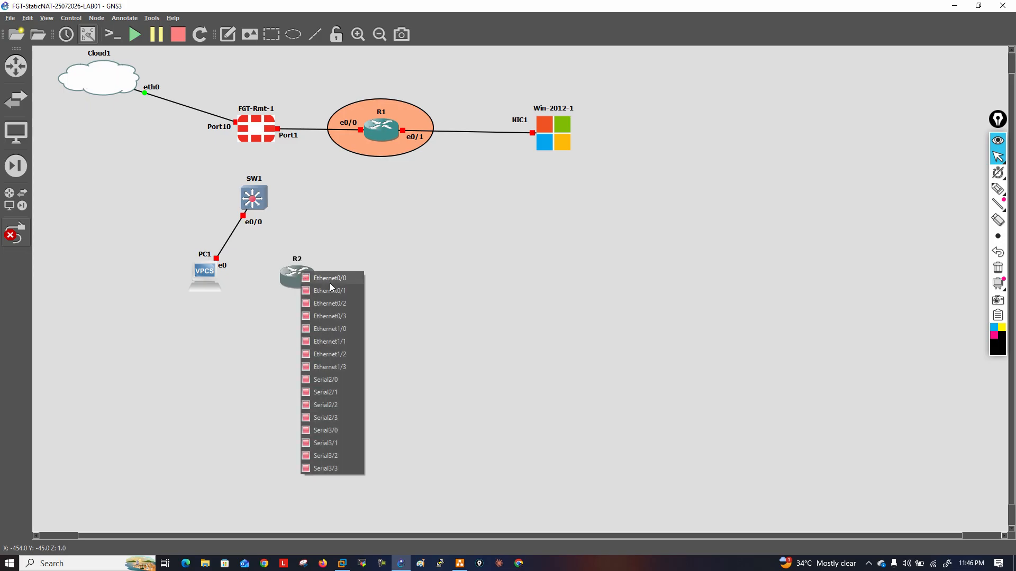
click(327, 290)
click(258, 203)
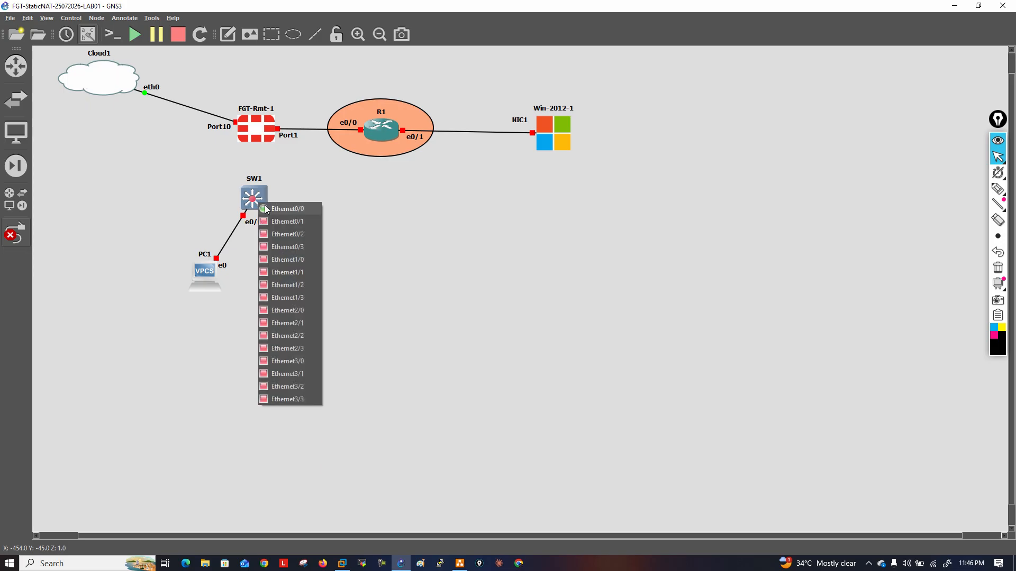
click(290, 221)
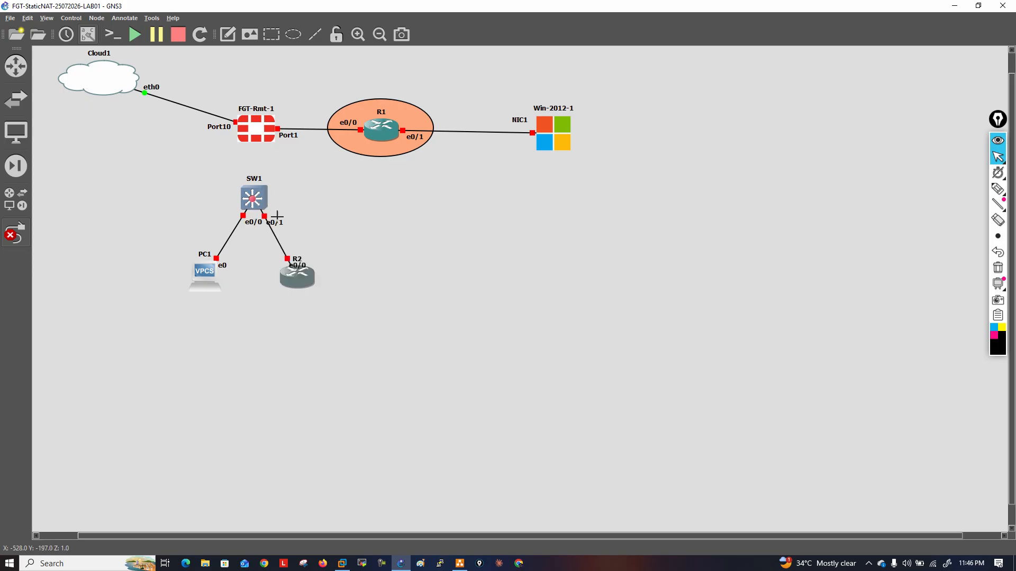
drag(251, 226, 283, 221)
drag(299, 266, 277, 263)
Link SW1's Ethernet0/2 to Port2 on the FGT-Rmt-1 firewall
click(252, 204)
click(287, 240)
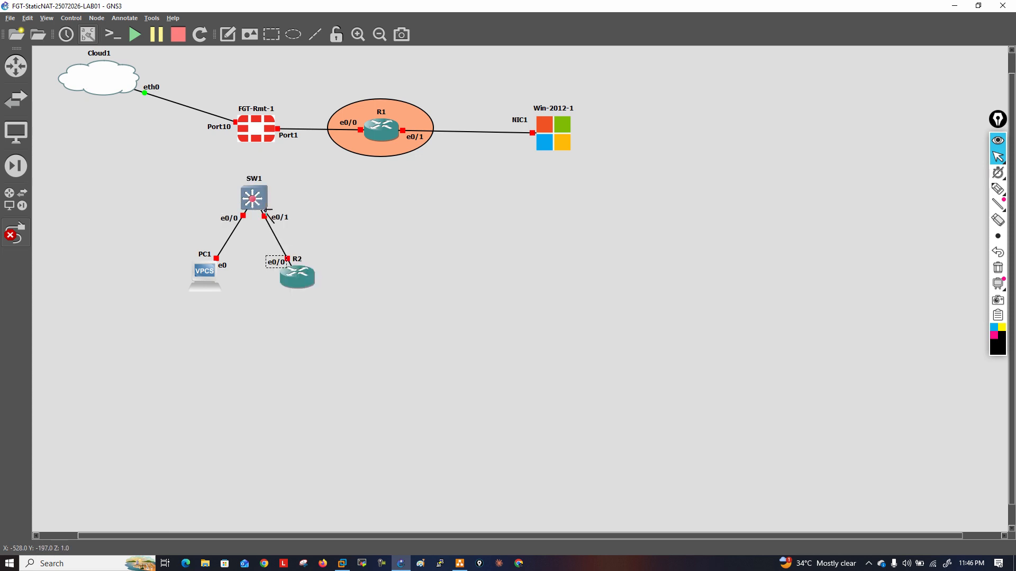
click(254, 133)
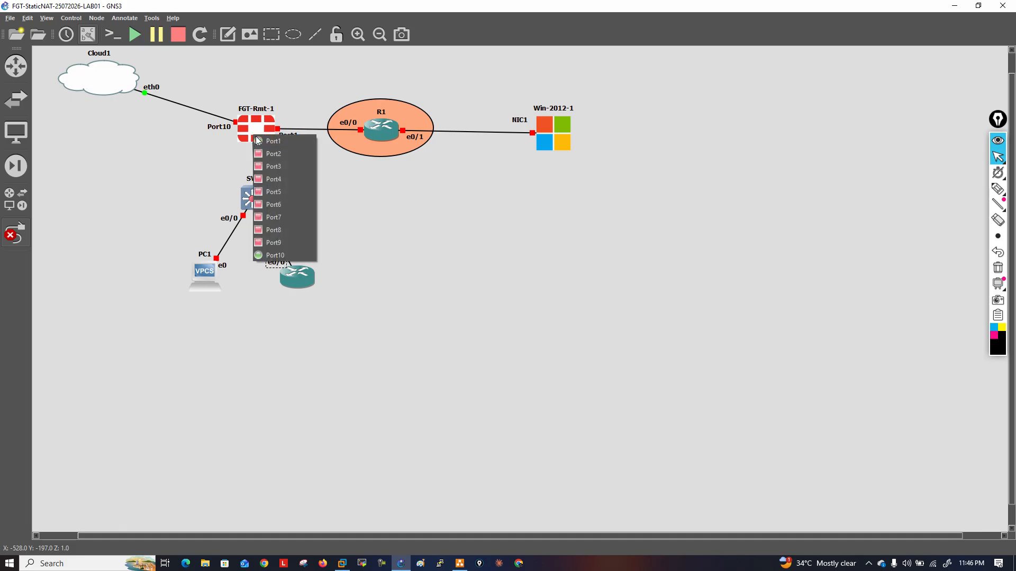
click(279, 153)
Move the SW1 name beside its icon, set the Port2 label clear of the e0/2 label and stop adding links
drag(248, 178, 219, 196)
click(274, 177)
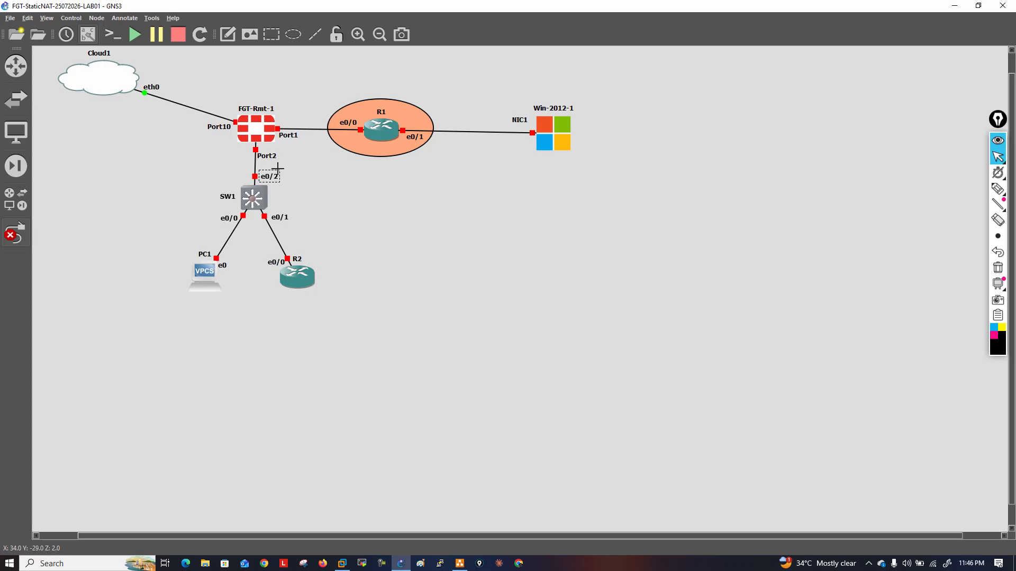
drag(266, 156, 268, 151)
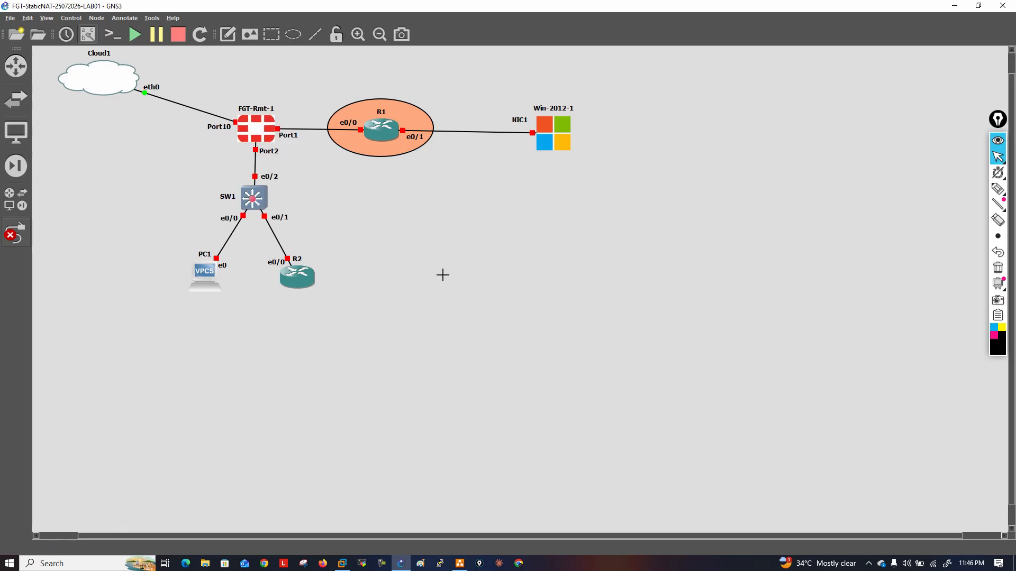
click(16, 233)
Move Cloud1 down roughly level with FGT-Rmt-1 and farther from it, and place the Port10 label above the link
drag(100, 87, 98, 133)
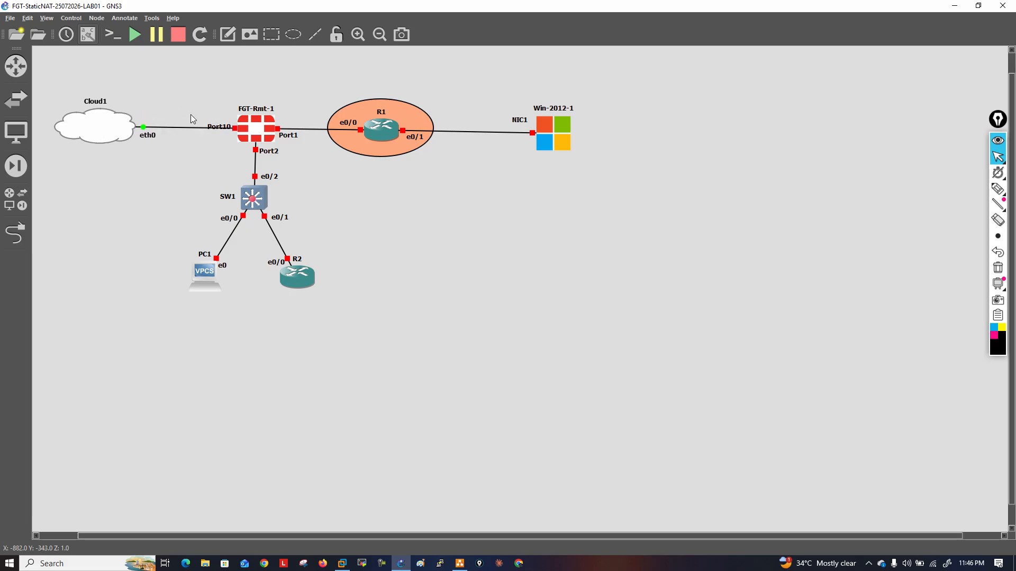
drag(214, 125, 213, 122)
drag(109, 134, 91, 138)
Draw a rectangle enclosing Cloud1, FGT-Rmt-1, SW1, PC1 and R2, and lower it one layer behind them
click(366, 227)
mouse_move(424, 256)
mouse_down()
mouse_move(363, 242)
mouse_move(407, 249)
mouse_move(432, 266)
mouse_move(214, 170)
mouse_move(151, 108)
mouse_move(116, 102)
mouse_move(313, 121)
mouse_up()
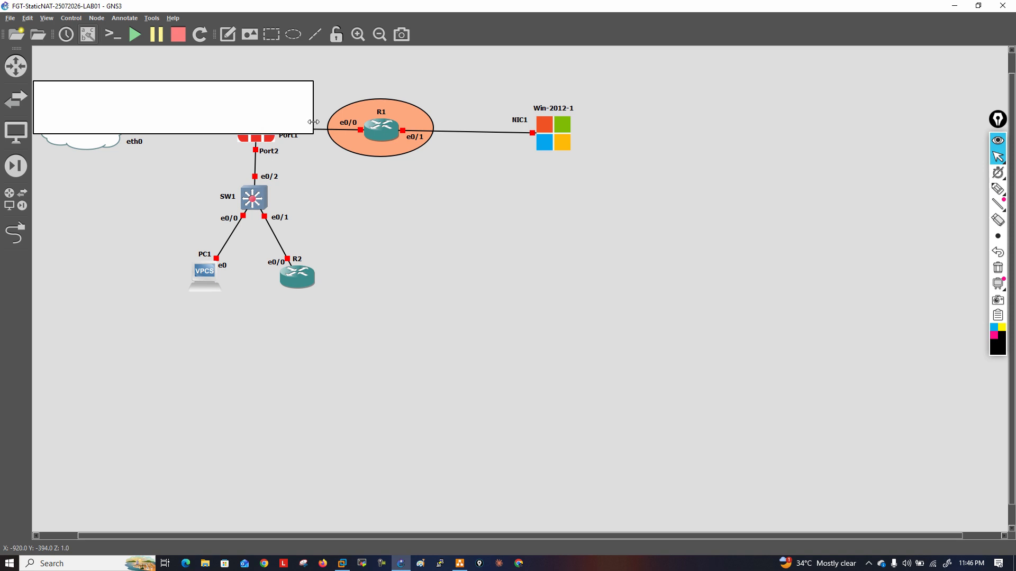
drag(195, 134, 188, 304)
drag(312, 202, 324, 207)
right_click(265, 196)
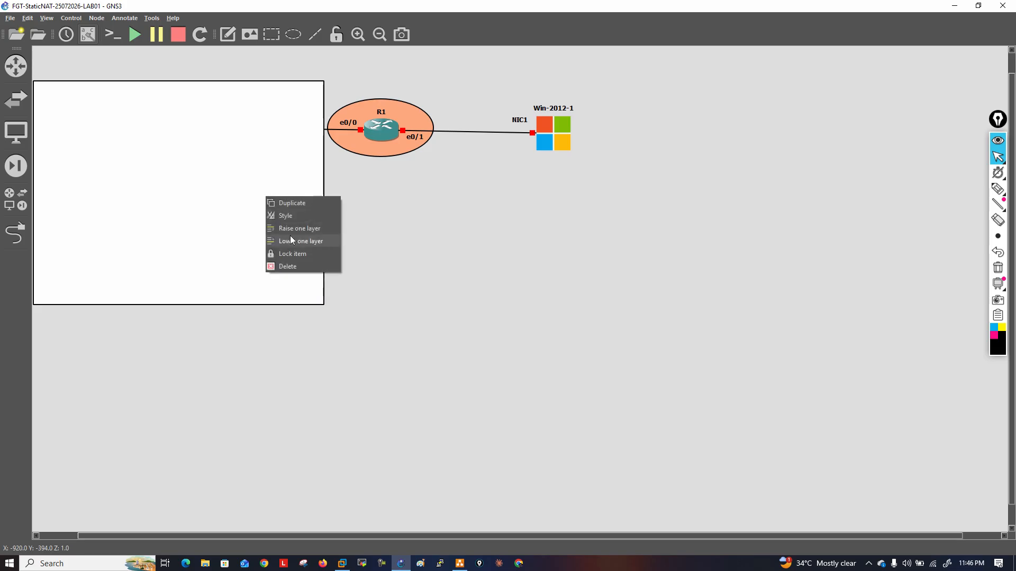
click(297, 241)
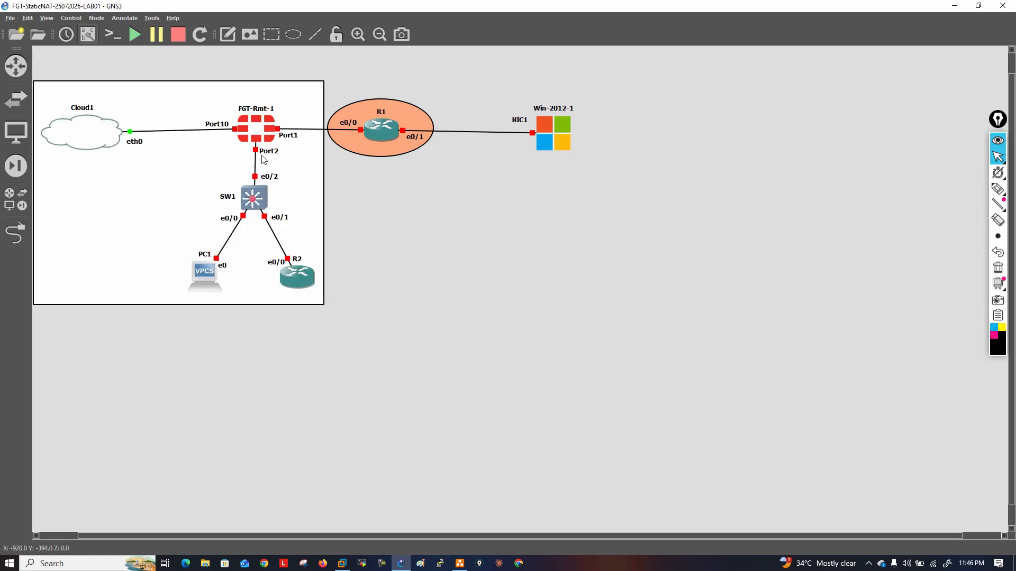
Align Cloud1 with the firewall, nudge PC1 and R2 into place, and raise the rectangle's bottom edge slightly
drag(100, 140, 101, 133)
drag(209, 278, 207, 274)
drag(285, 279, 285, 280)
drag(198, 304, 199, 299)
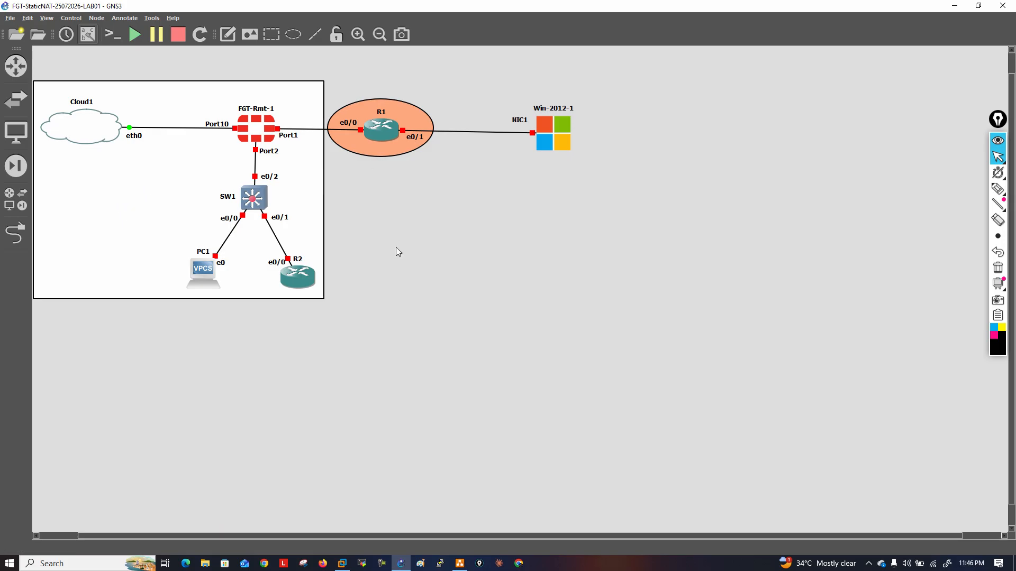
Add a text note reading "CUSTOME" in the empty canvas area below R1
click(225, 35)
click(417, 239)
text(CUSTOME)
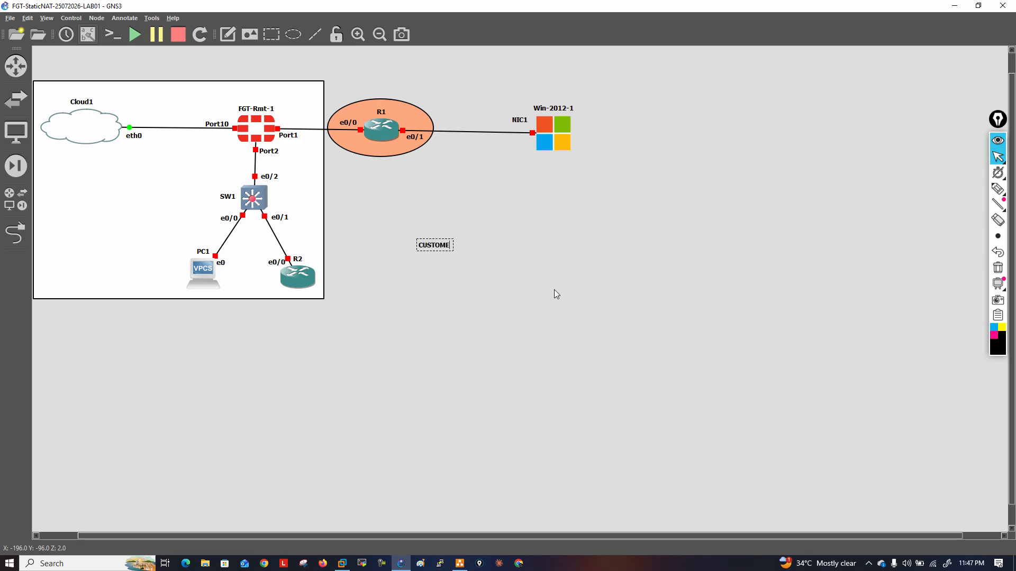
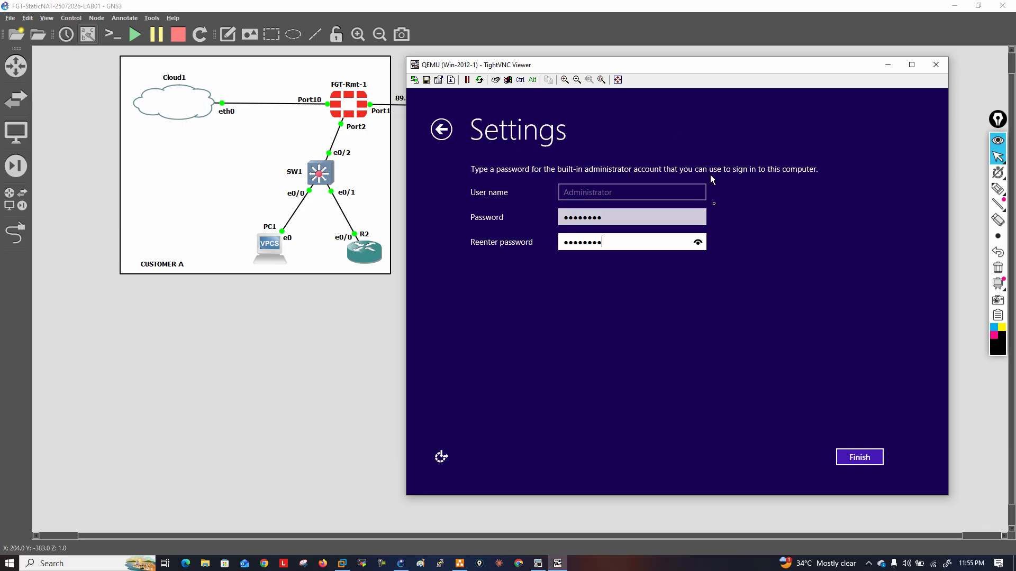
Reveal the entered administrator password to check it, and finish the Windows Server settings
click(698, 217)
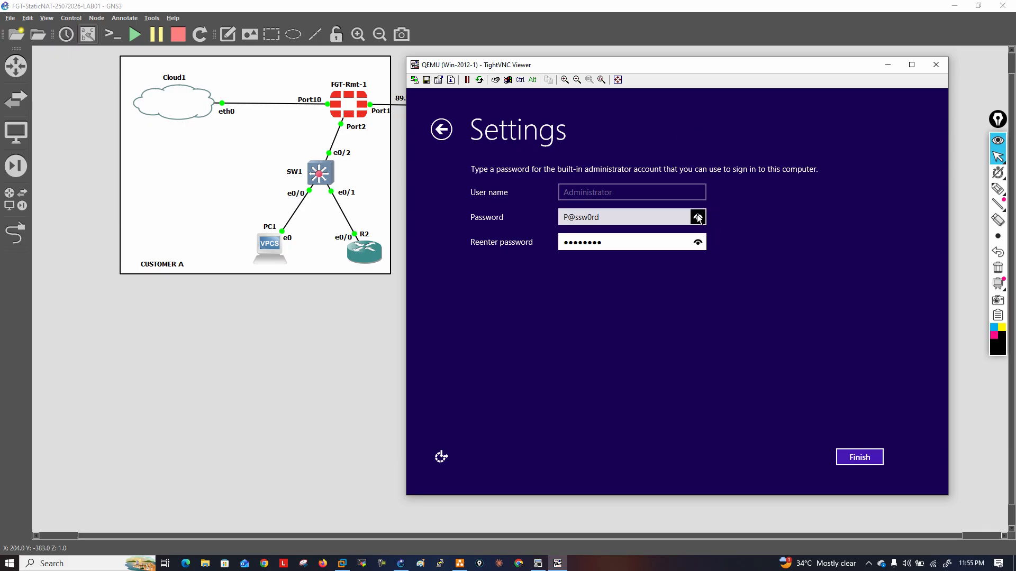
click(851, 456)
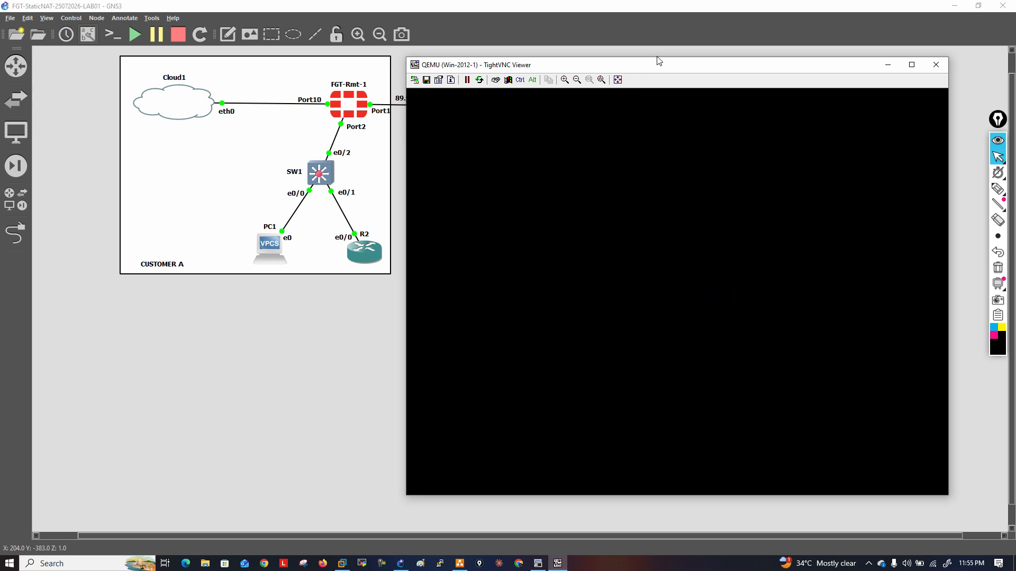
drag(661, 67, 685, 74)
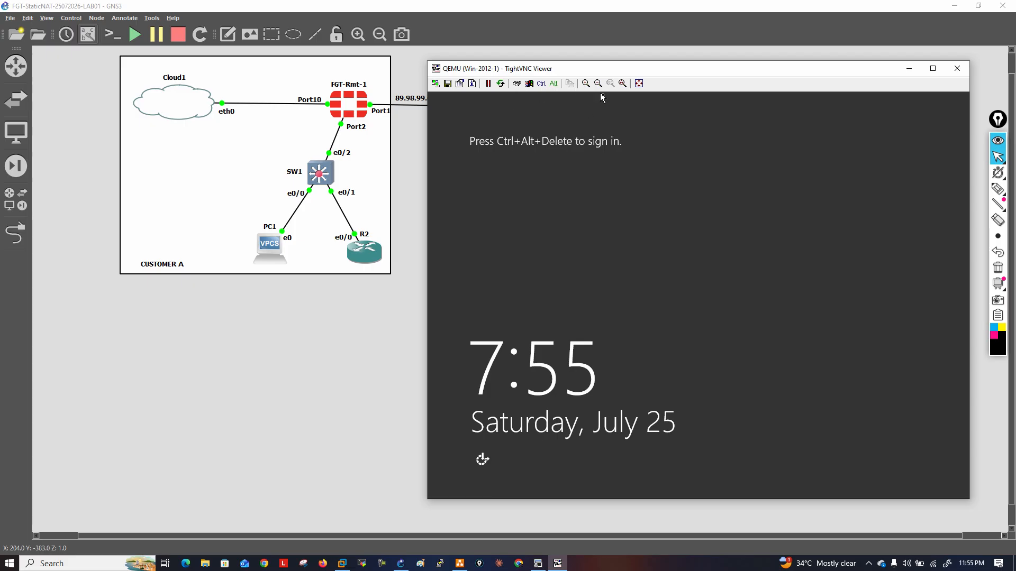
Unlock the Windows Server sign-in screen and sign in by entering the Administrator account password
click(517, 84)
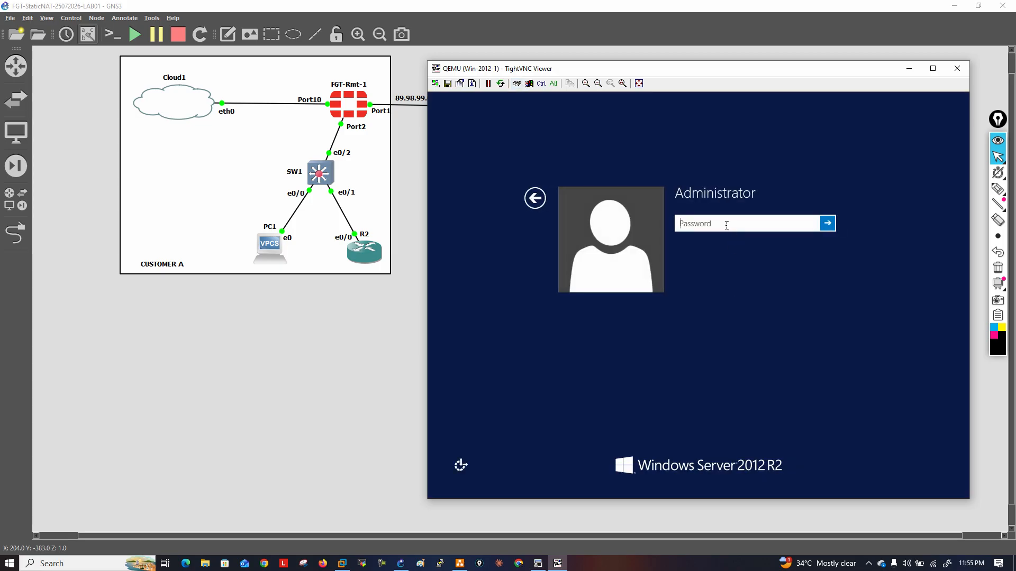
text(P)
key(Return)
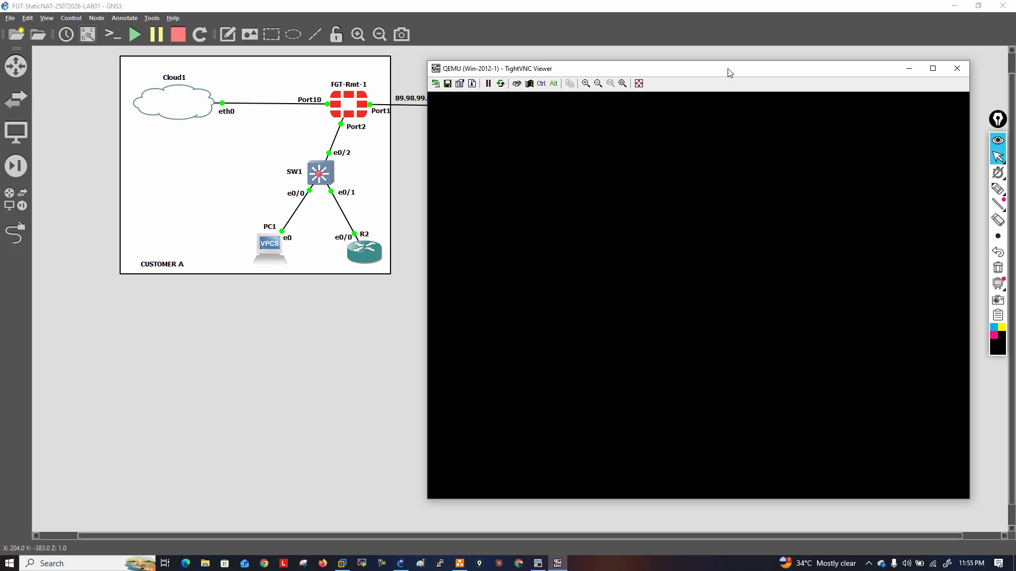
drag(730, 73, 755, 125)
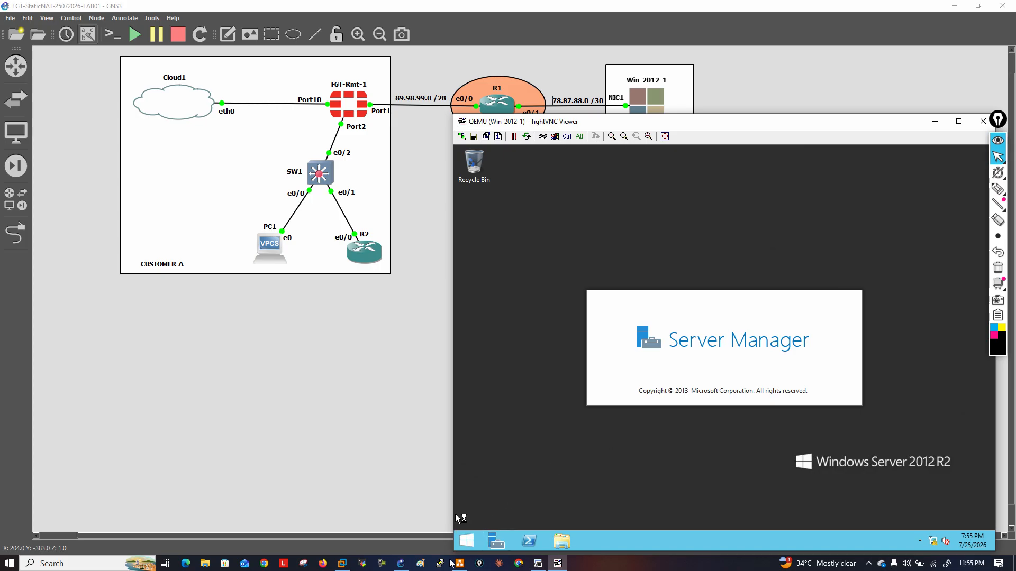
Open the Windows server's Network Connections window by running ncpa.cpl
right_click(470, 541)
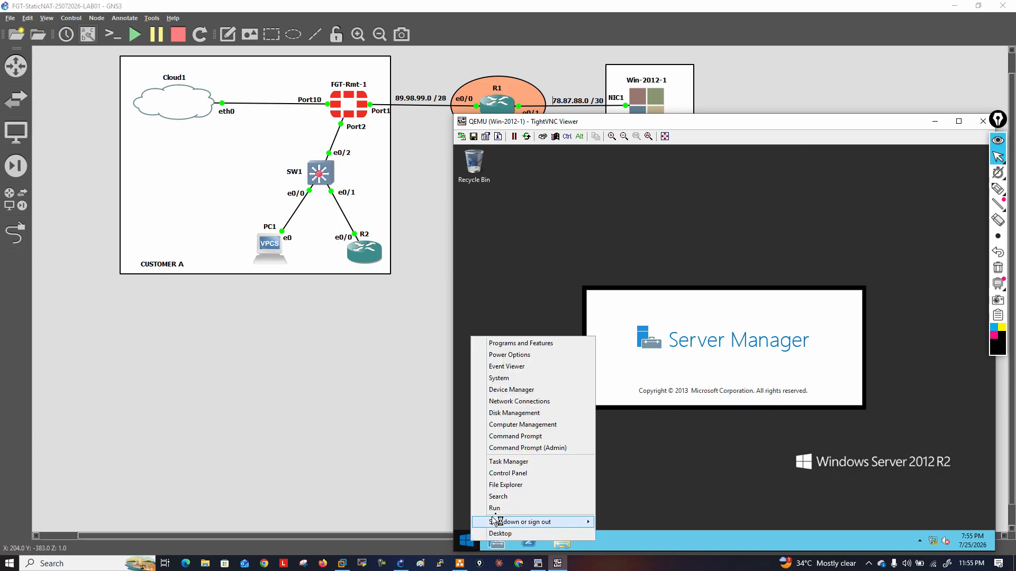
click(496, 511)
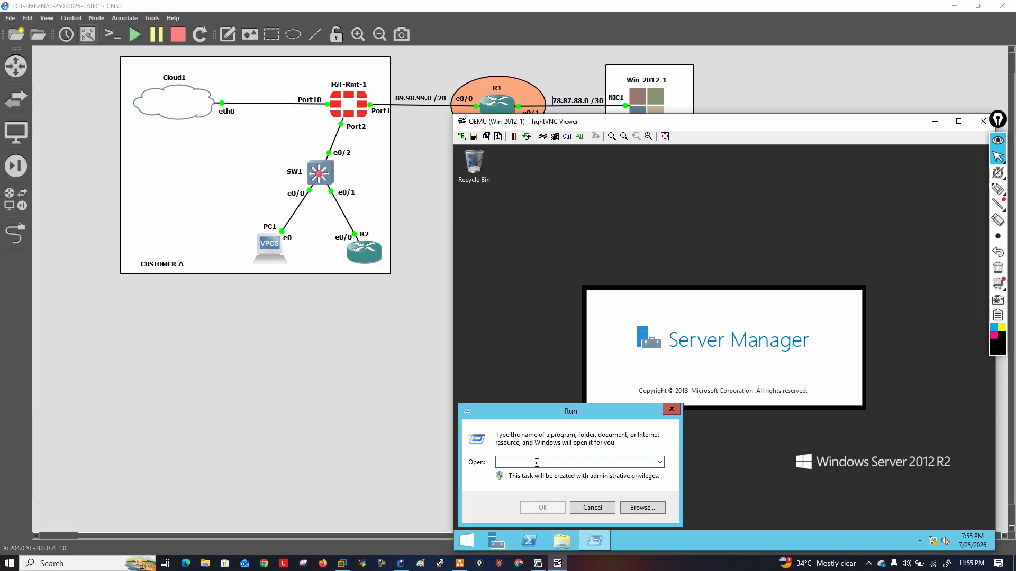
text(ncpa.cpl)
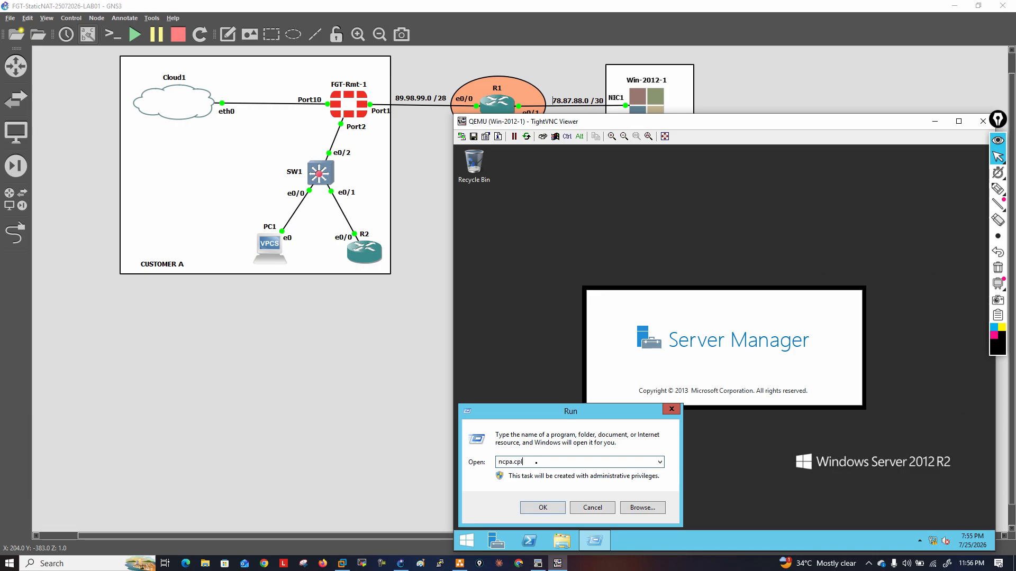
key(Return)
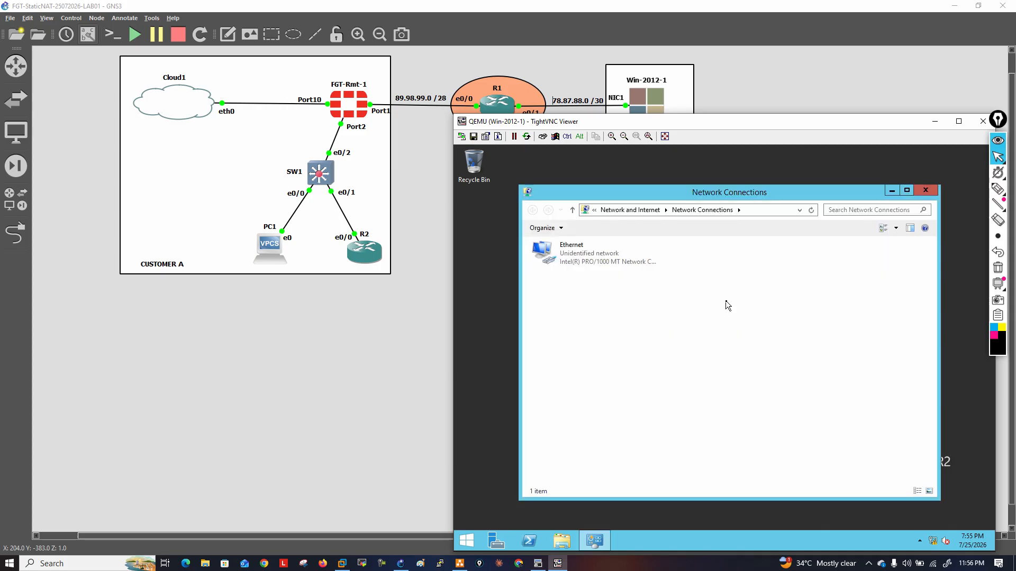
Give the Ethernet adapter static IPv4 address 78.87.88.2, subnet mask 255.255.255.252 and default gateway 78.87.88.1
click(578, 258)
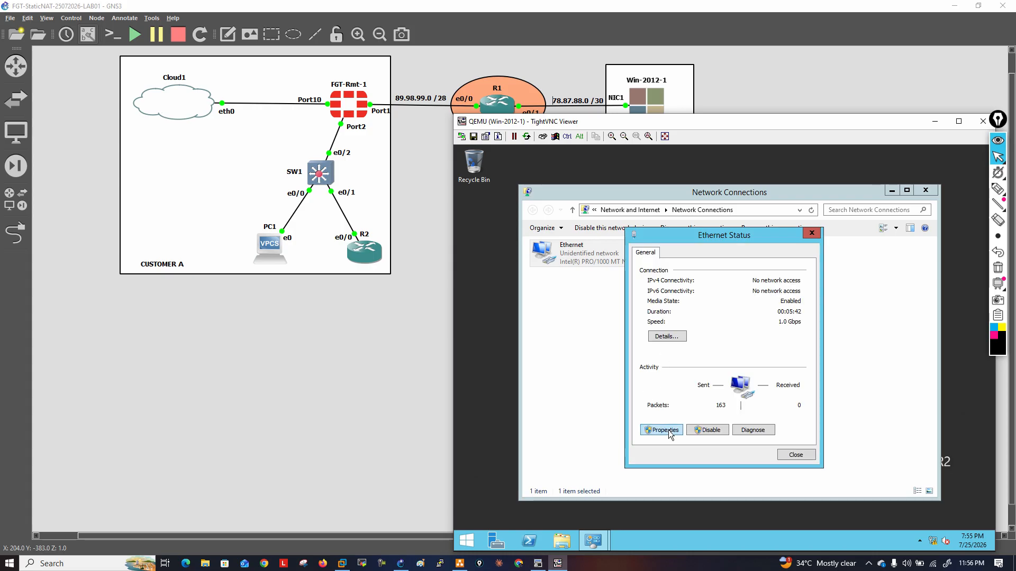
click(665, 430)
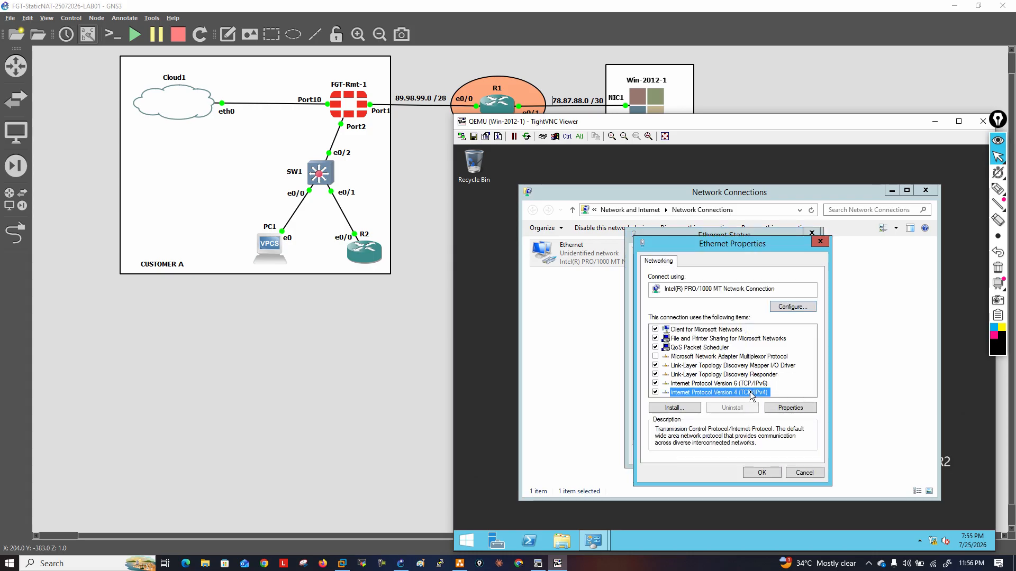
double_click(751, 394)
click(728, 363)
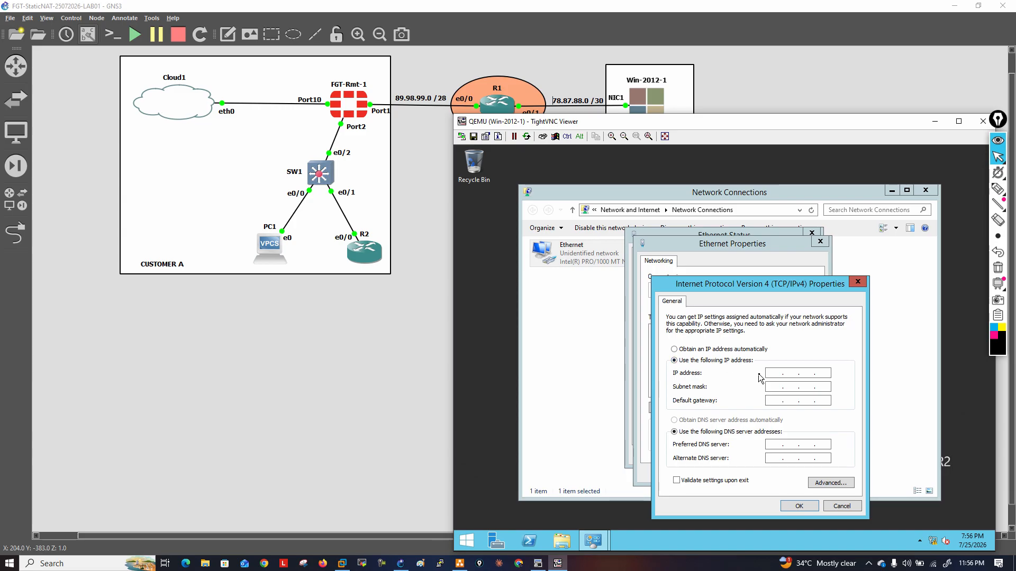
text(78 . 87 . 88 . 2)
key(Tab)
text(255 . 255 . 2)
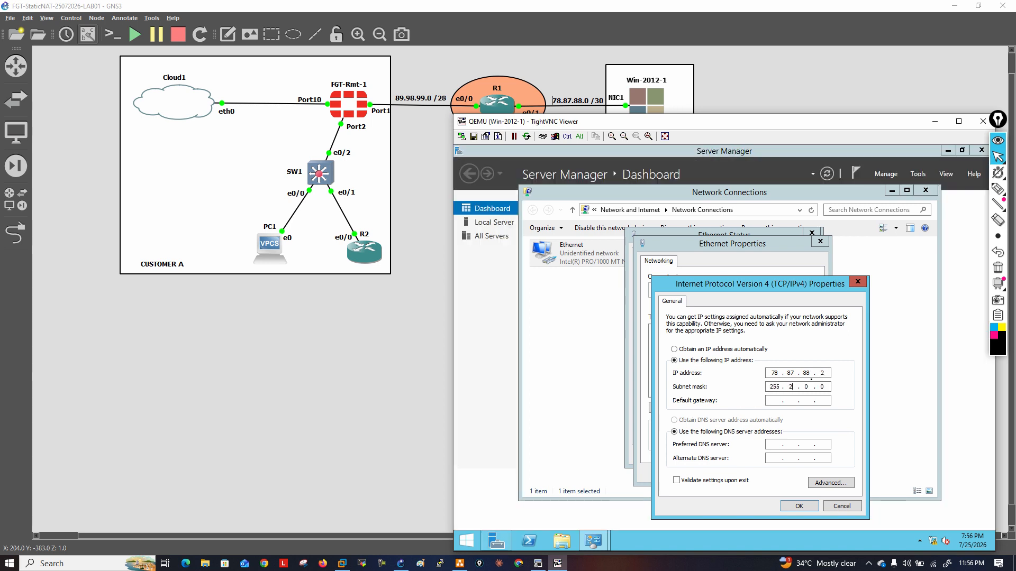
text(55 . 252)
key(Tab)
text(78 . 8)
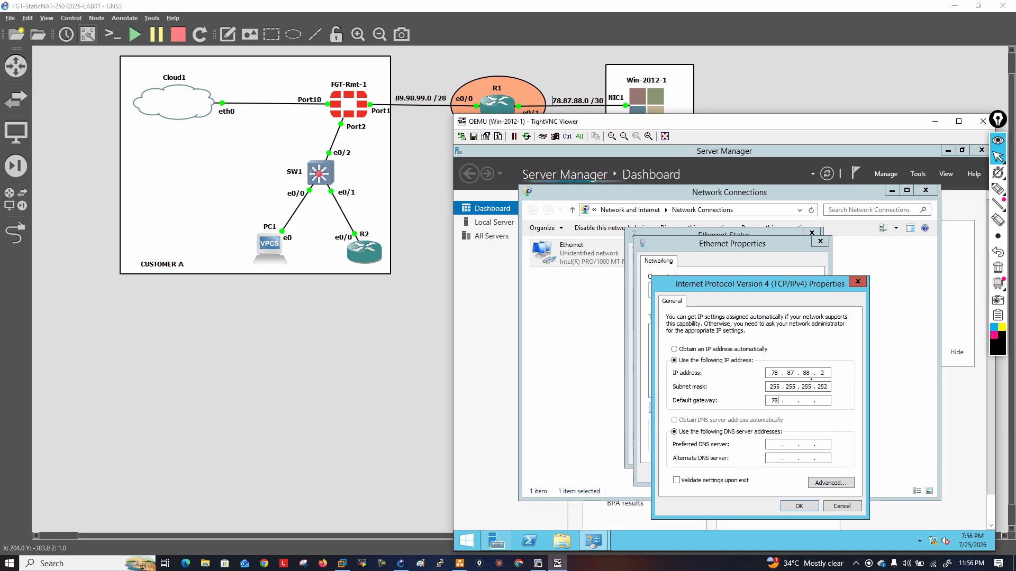
text(7 . 88 . 1)
key(Tab)
key(Tab)
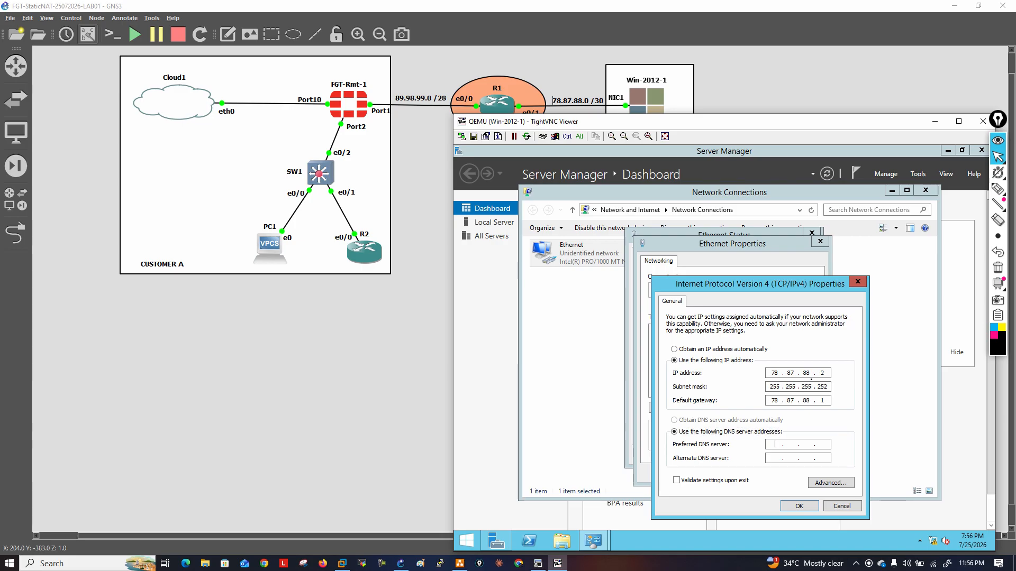
Set the adapter's DNS servers to 8.8.8.8 and 1.1.1.1, apply the settings, and decline network discovery
text(8 . 8 . 8 . 8)
key(Tab)
text(1 . 1 . 1 . 1)
click(802, 507)
click(767, 473)
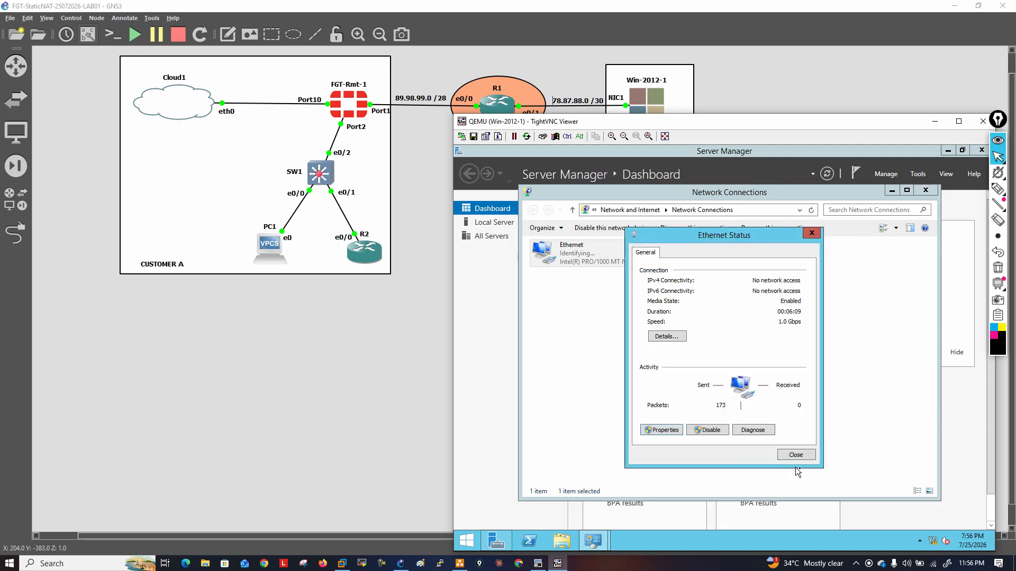
click(798, 455)
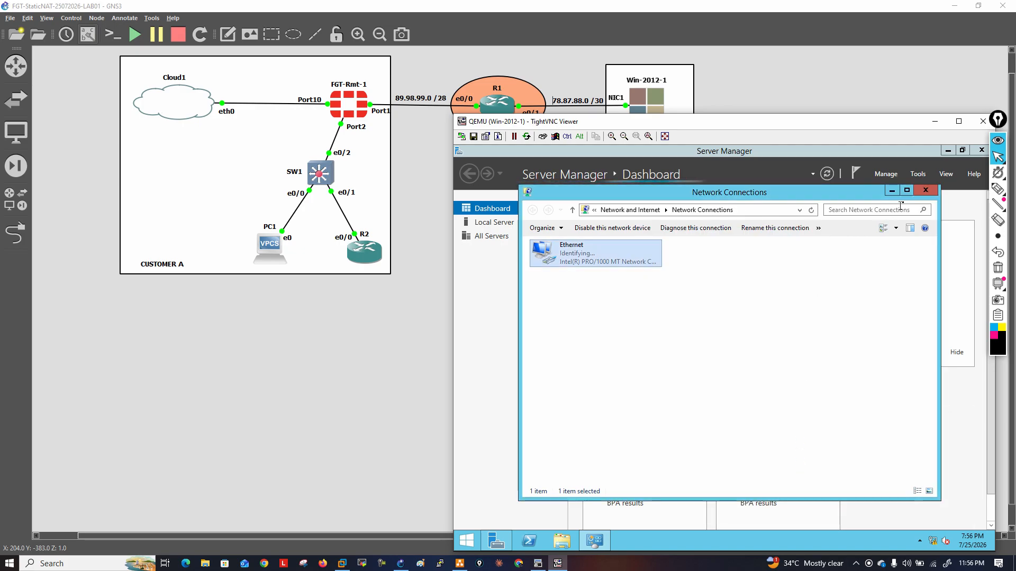
click(925, 191)
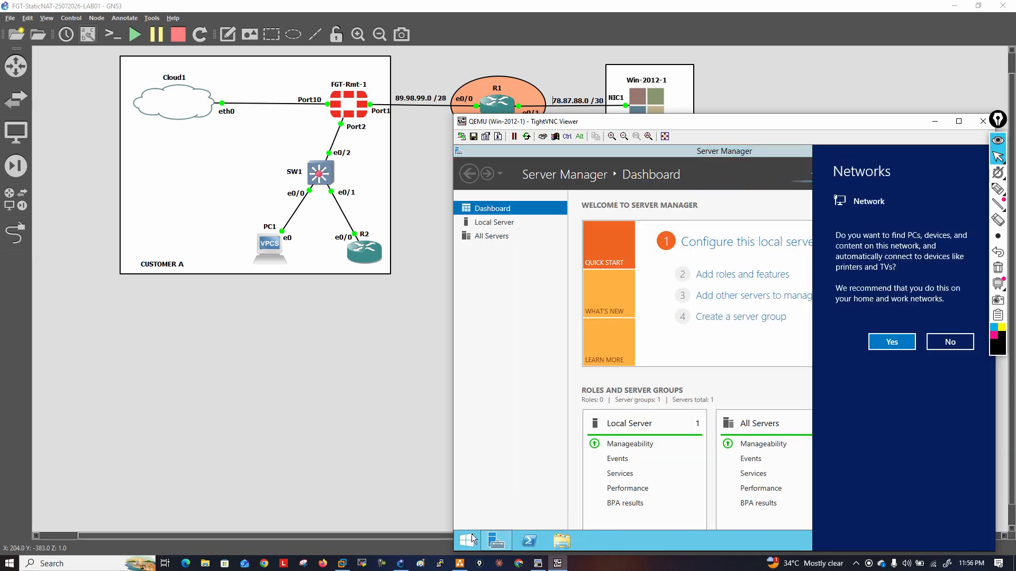
click(949, 342)
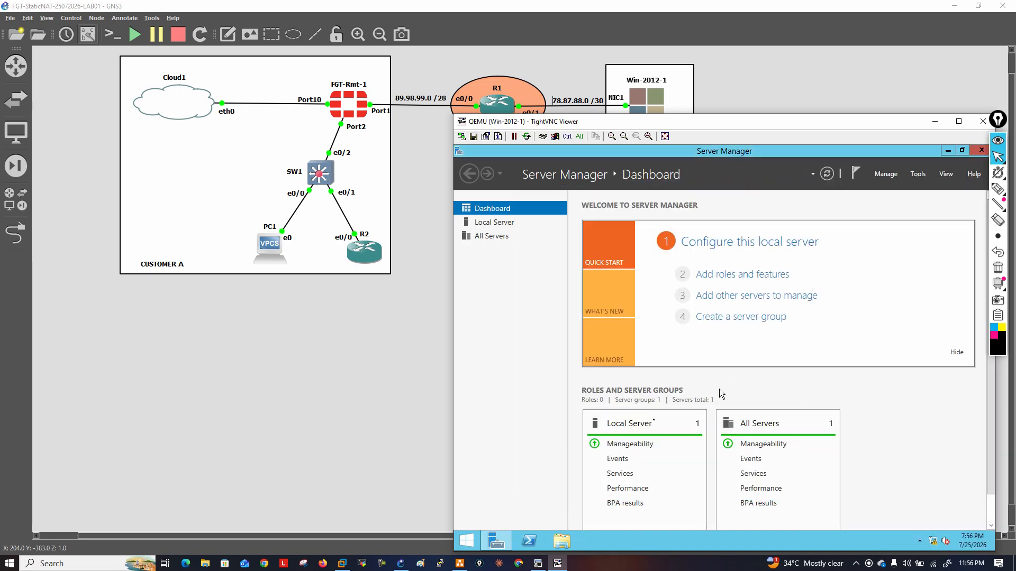
Open a command prompt on the Windows server and check its IP configuration with ipconfig
right_click(464, 546)
click(492, 511)
text(cmd)
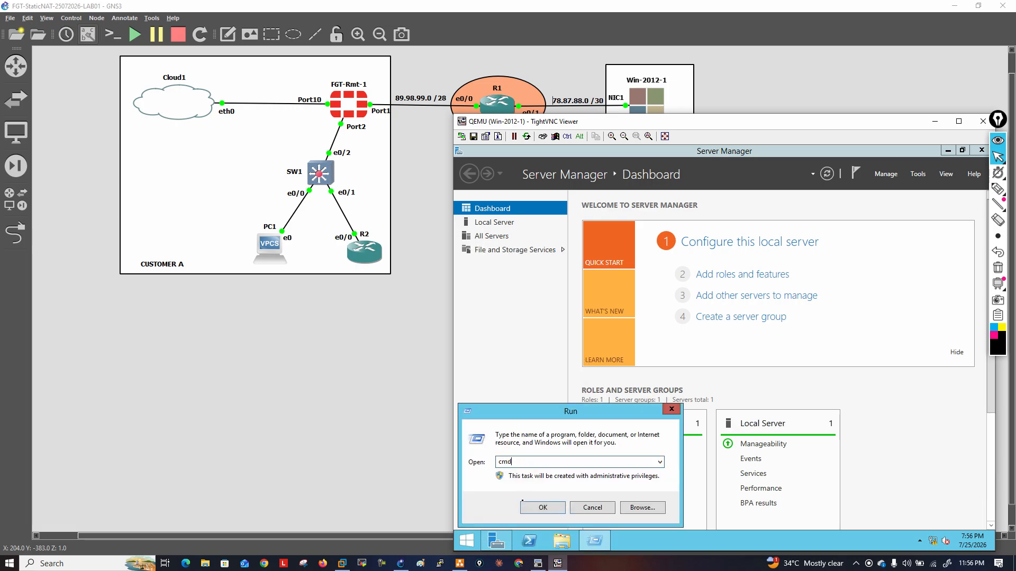
key(Return)
text(ipconfig)
key(Return)
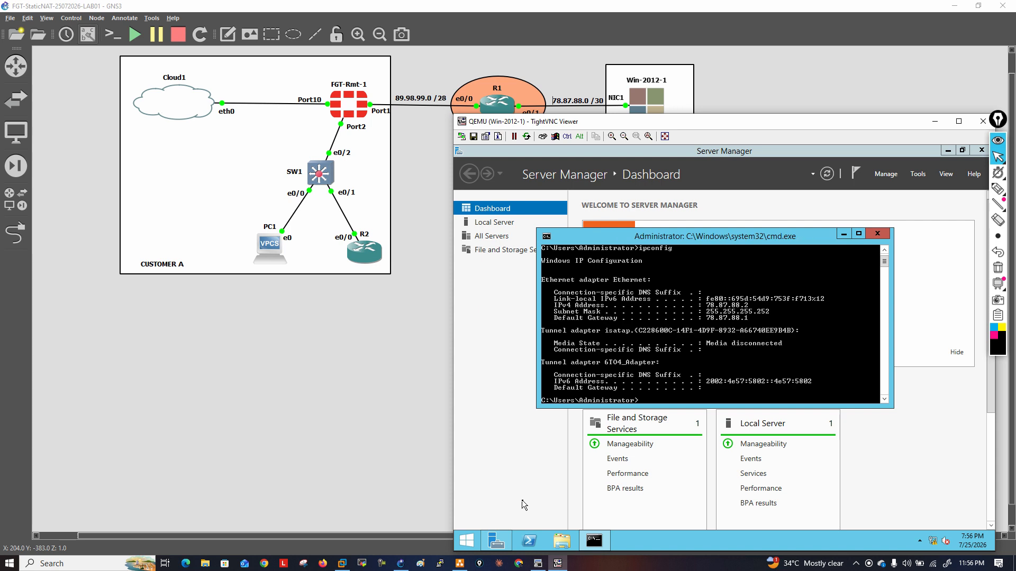
Ping the default gateway 78.87.88.1 from the command prompt and interrupt the ping after a few replies
text(ping 78.87.88.1)
key(Return)
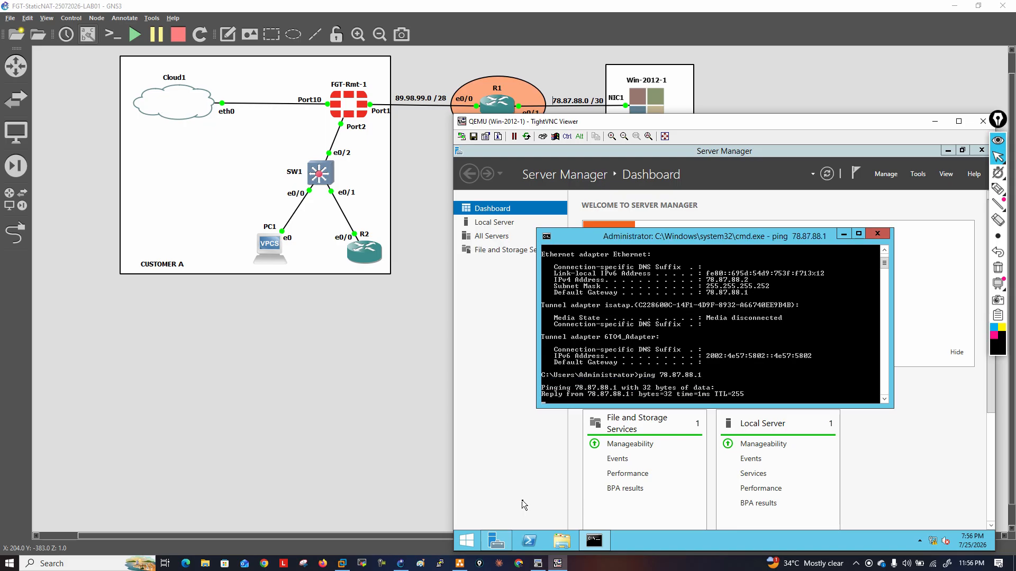
key(ctrl+c)
Try to telnet to 89.98.99.1 from the server and close the command prompt
text(telnet)
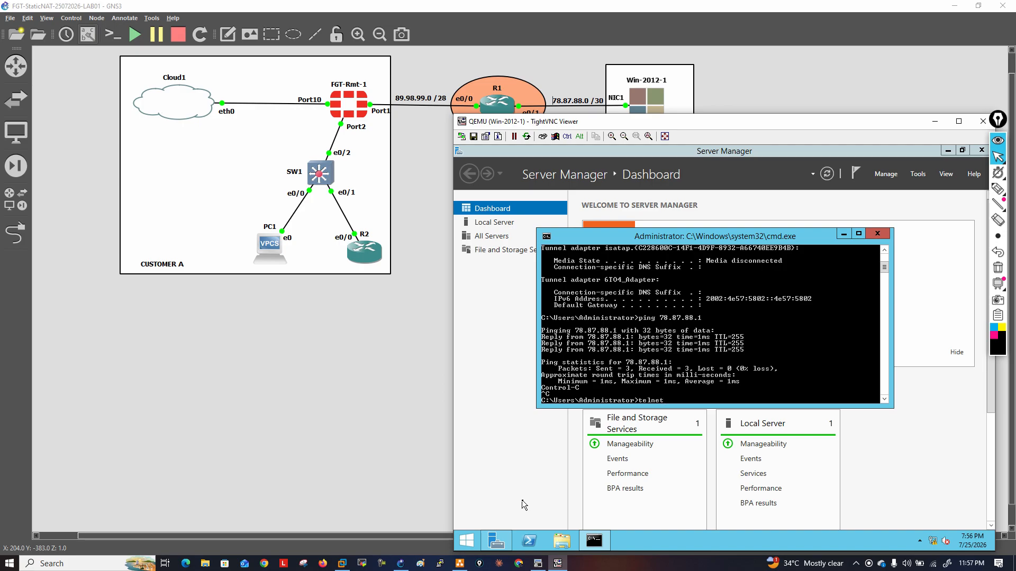
text( 89.98.99.1)
key(Return)
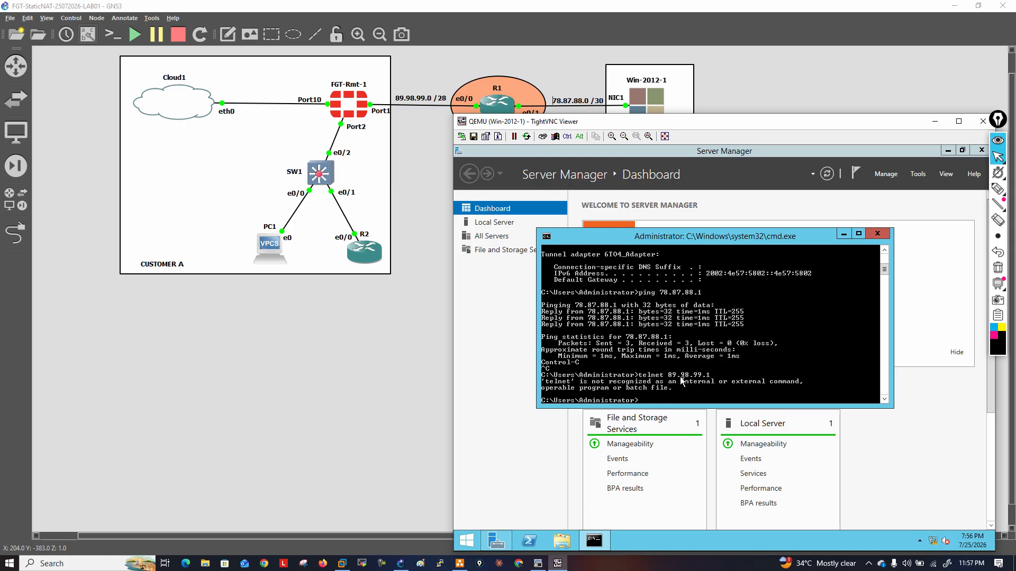
click(888, 234)
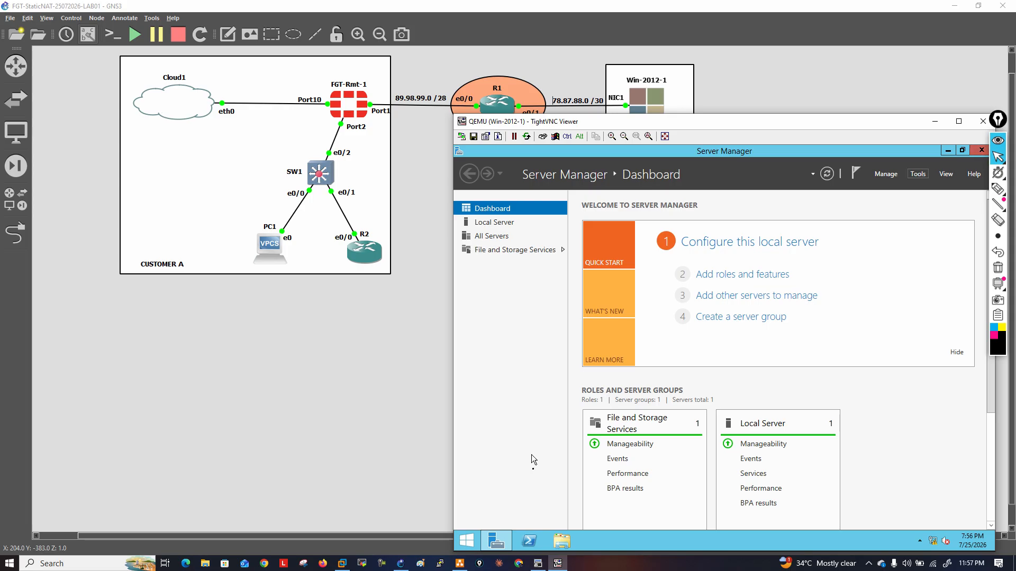
click(501, 223)
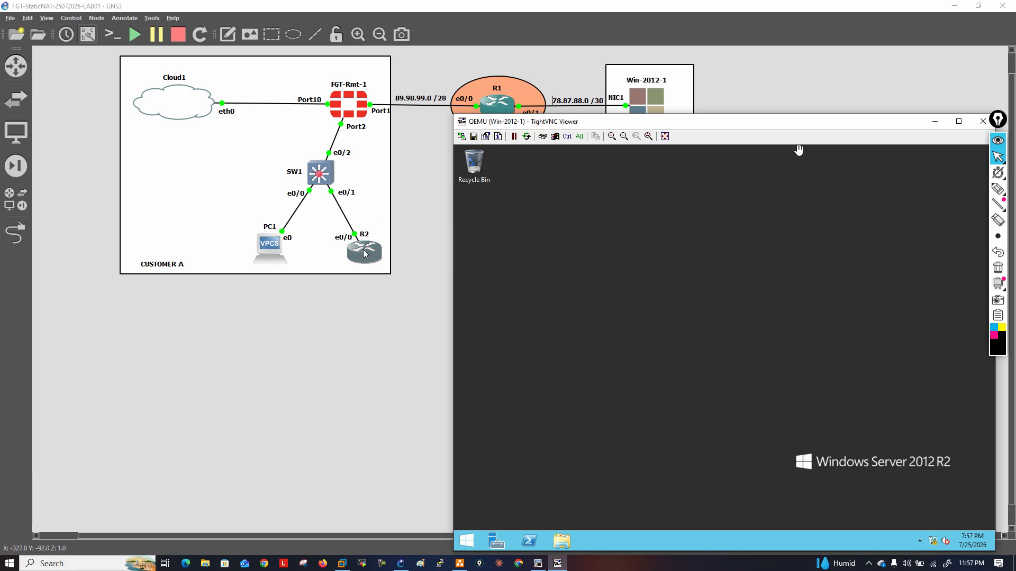
right_click(469, 543)
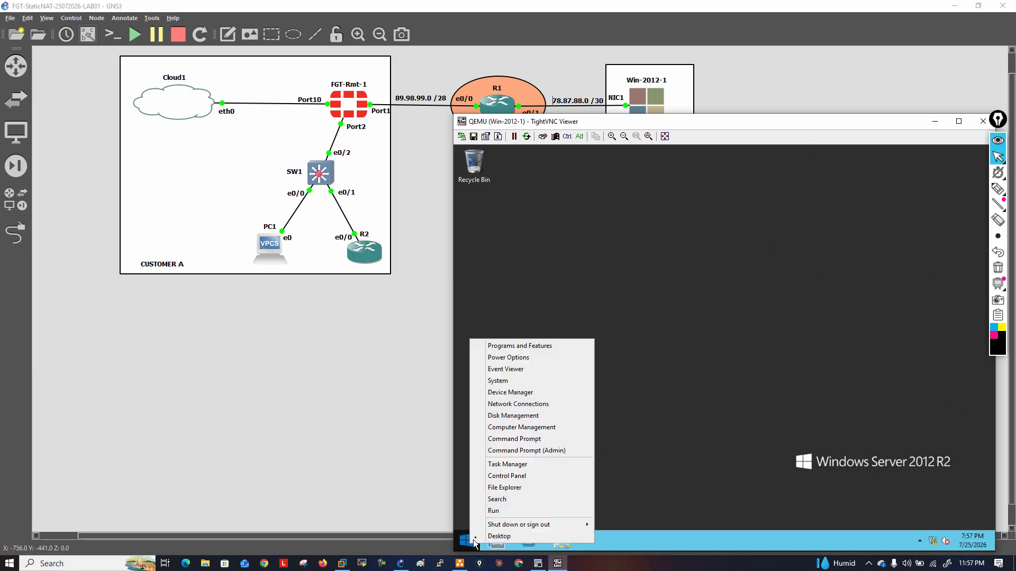
click(494, 511)
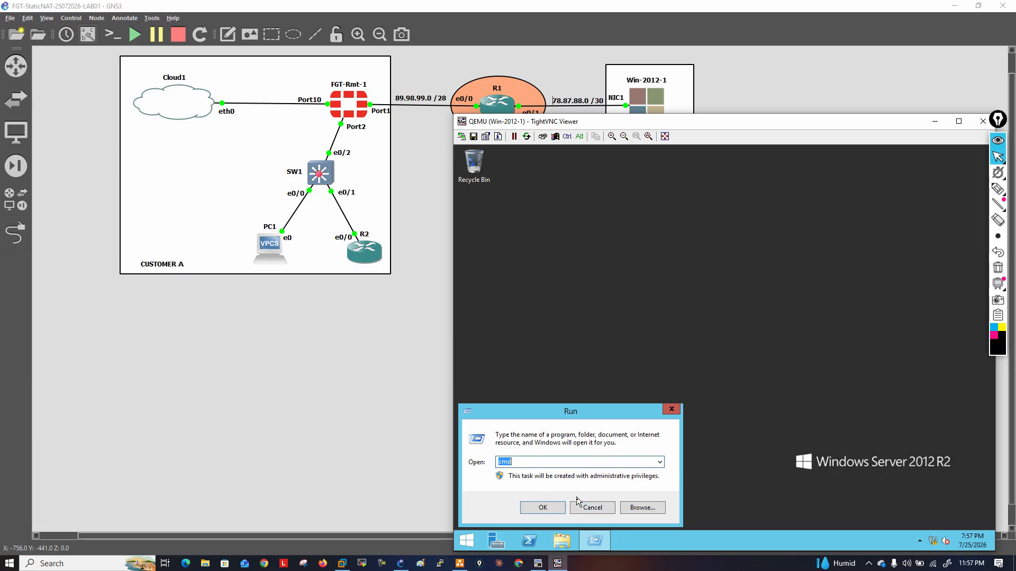
click(595, 506)
Open the Windows server's Control Panel with large icons and go to Programs and Features
right_click(466, 540)
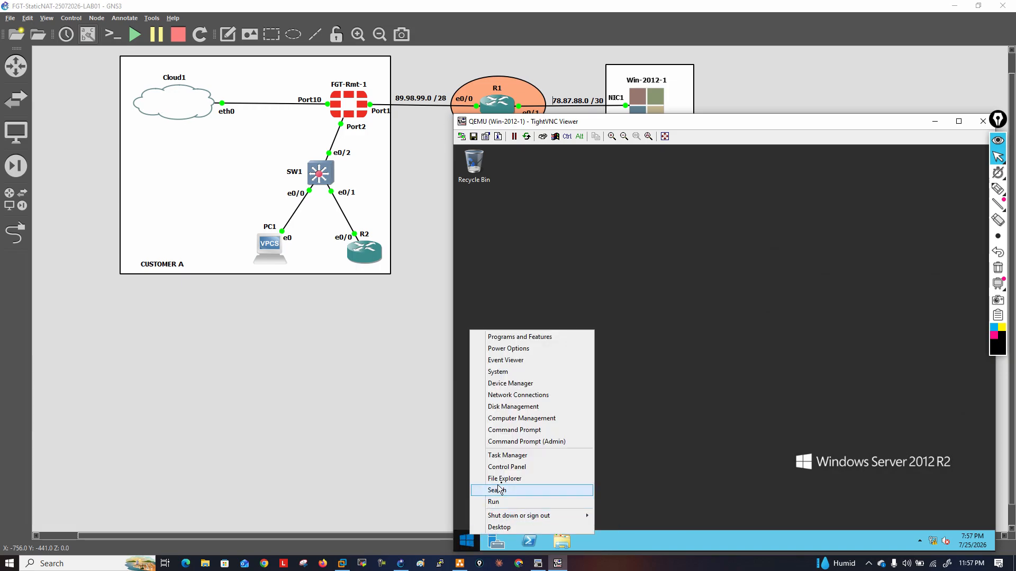
click(515, 466)
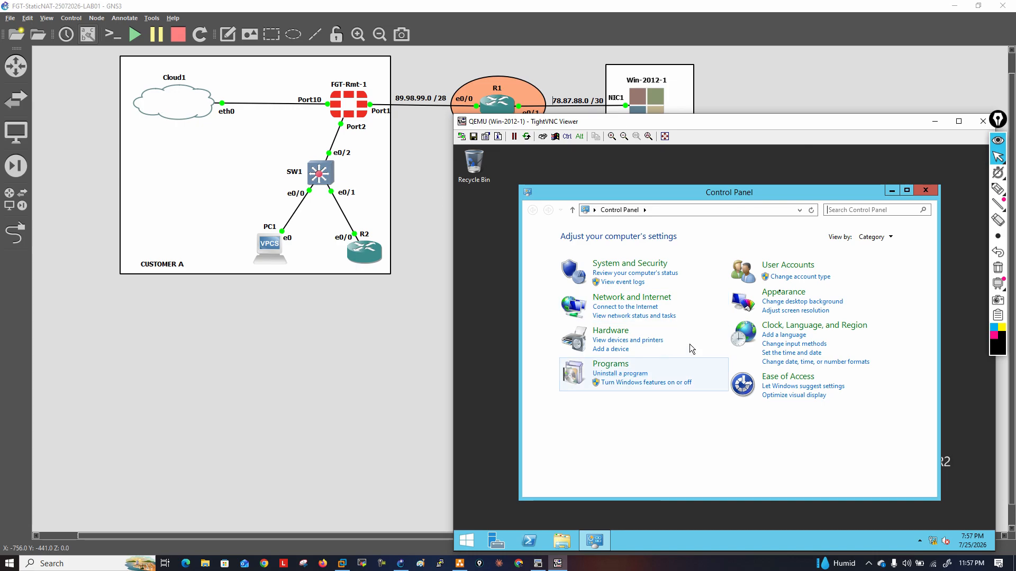
click(887, 239)
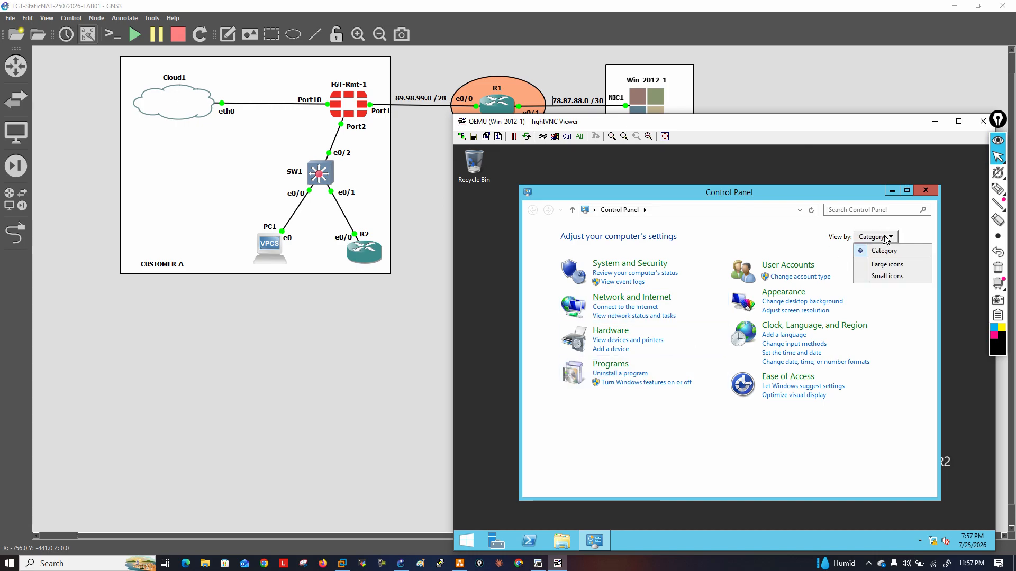
click(887, 264)
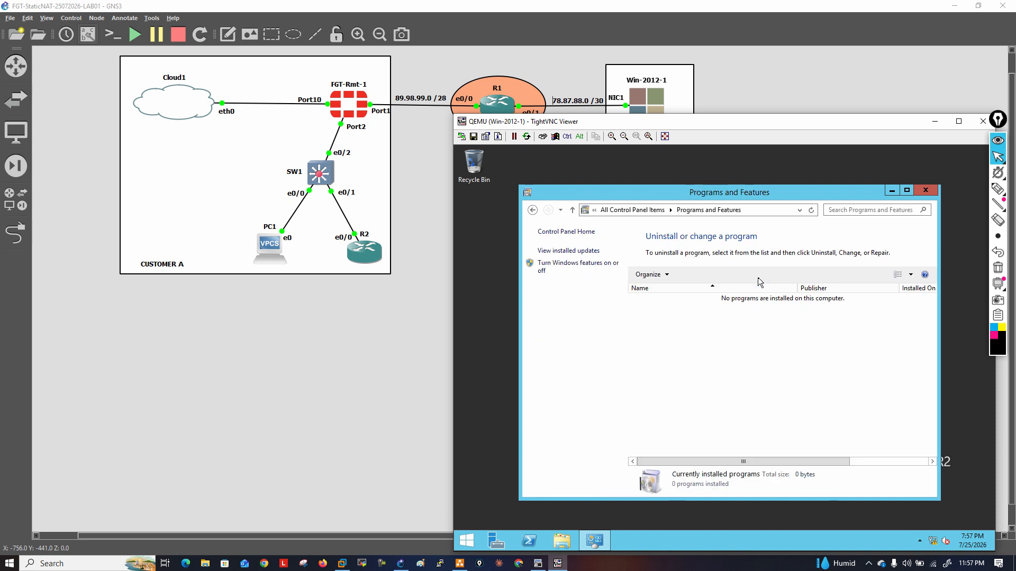
Launch the Add Roles and Features Wizard through Turn Windows features on or off and bring it to the front
click(552, 269)
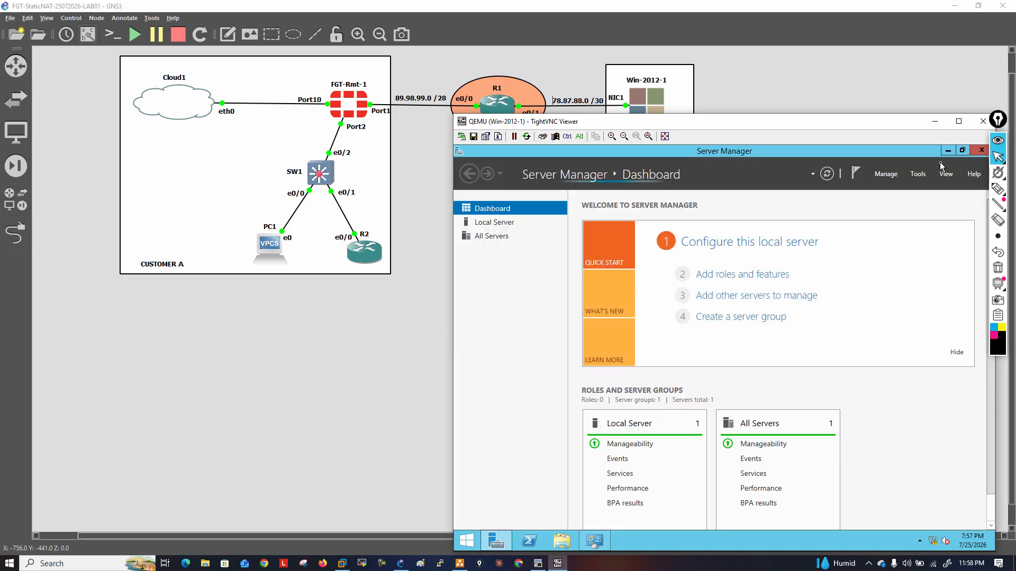
click(595, 541)
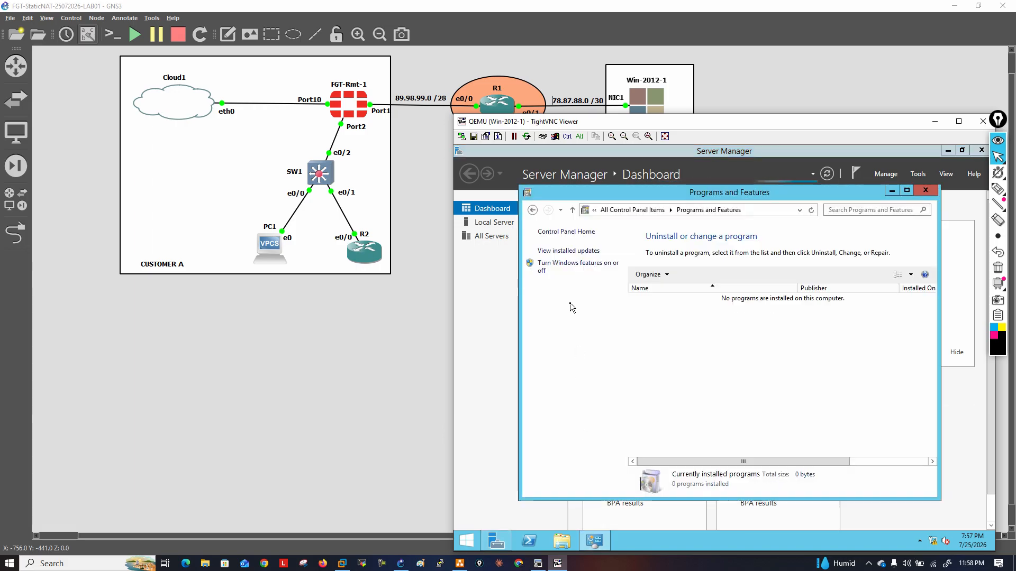
click(574, 264)
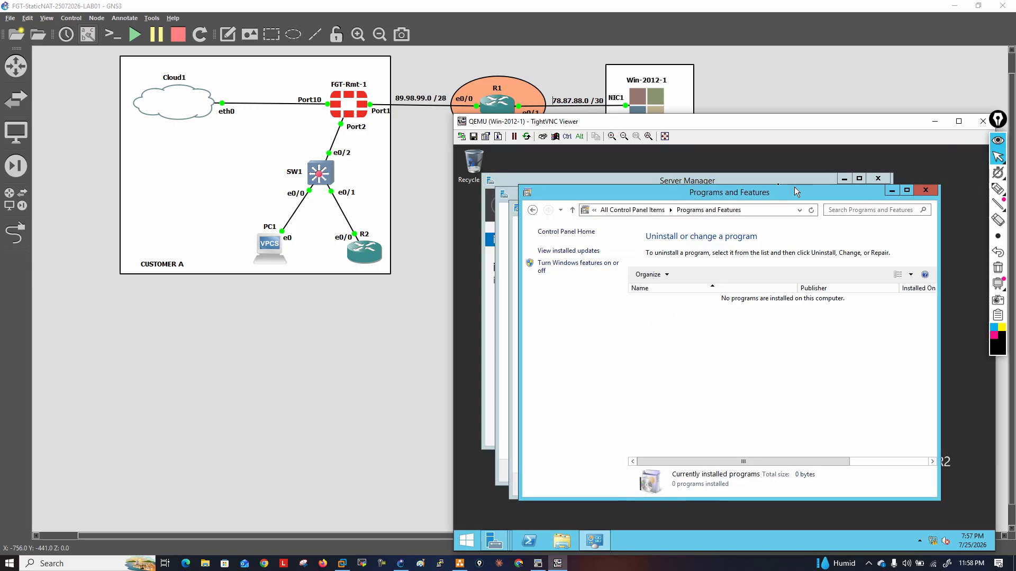
drag(547, 186, 596, 243)
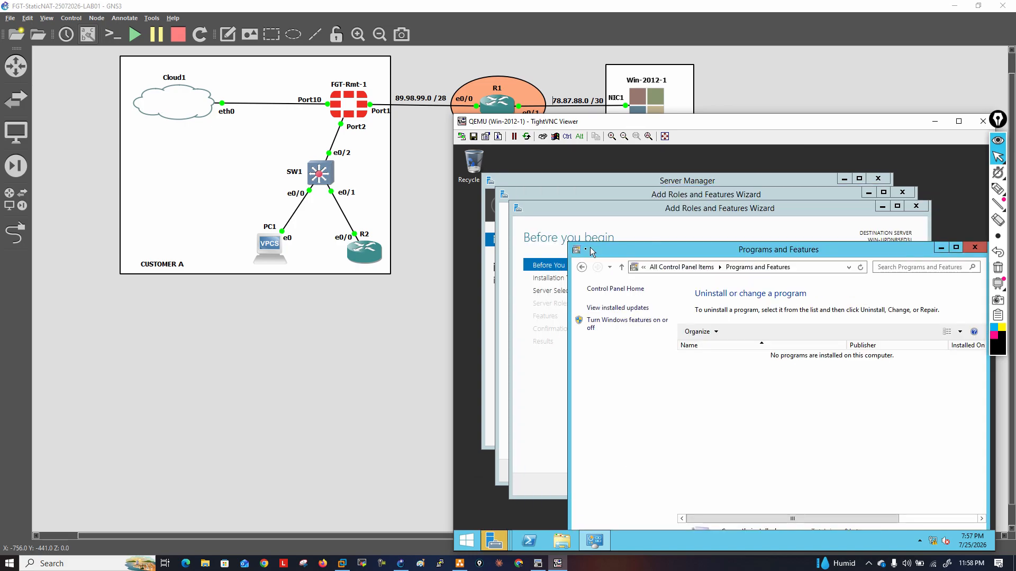
click(614, 210)
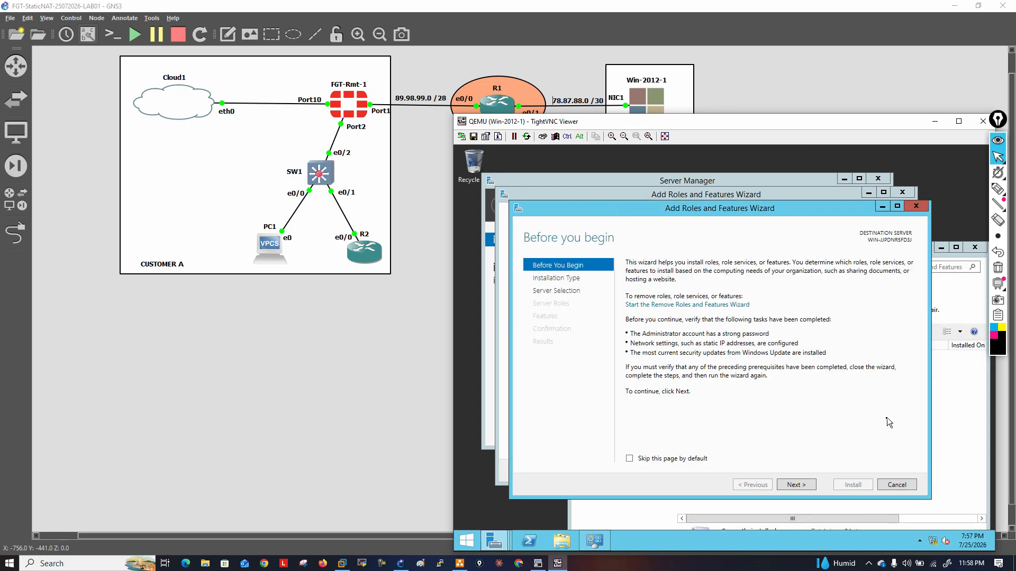
Keep role-based or feature-based installation on the local server from the pool and advance to the feature selection without adding roles
click(792, 484)
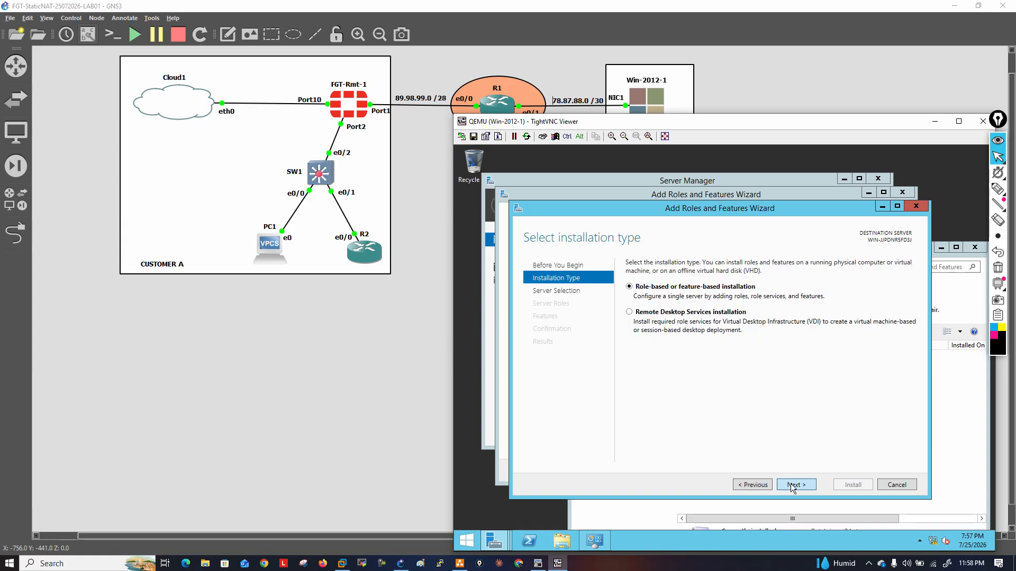
click(792, 484)
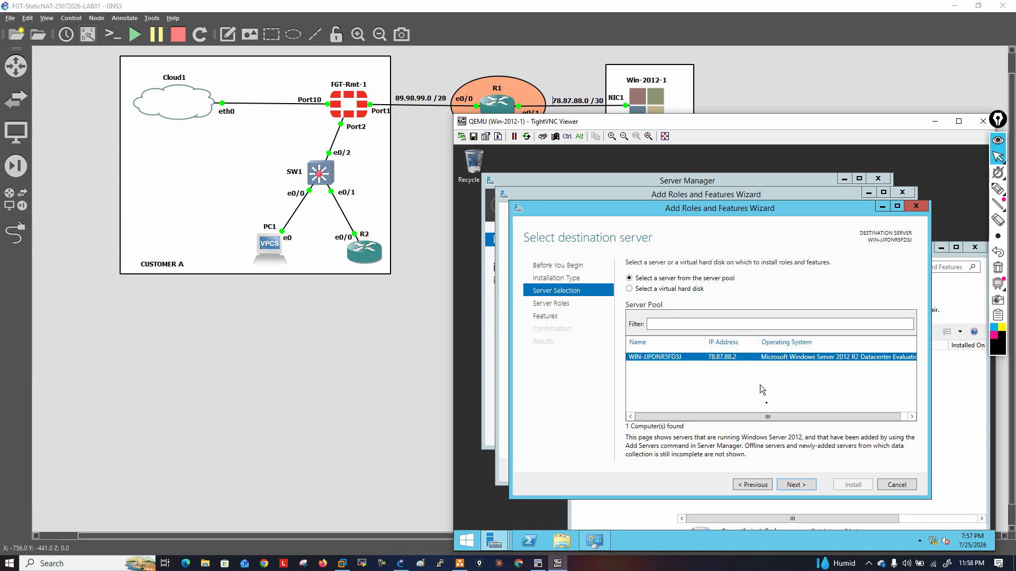
click(795, 484)
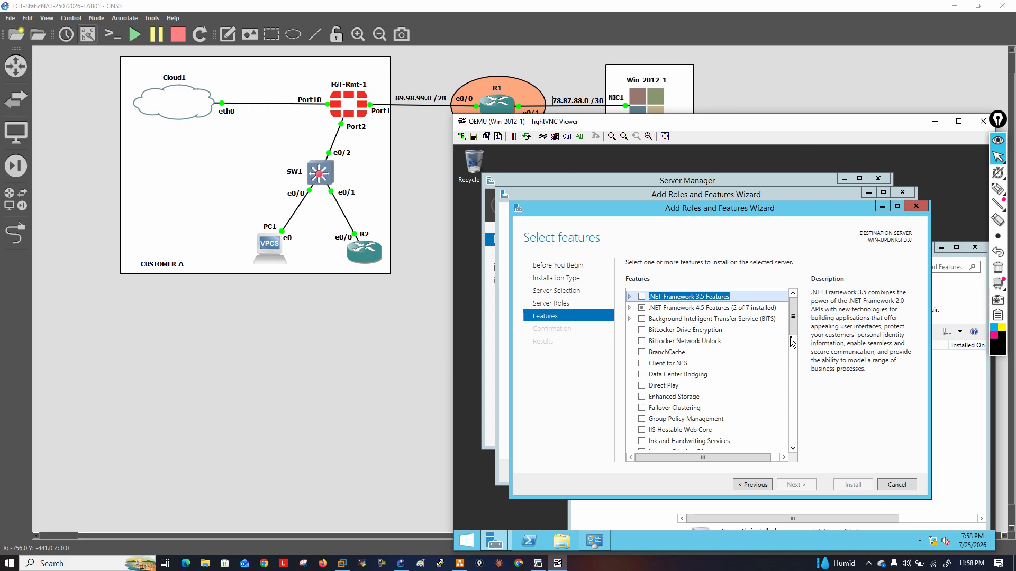
Select the Telnet Client and Telnet Server features and install them with automatic restart allowed
scroll(760, 417, down, 7)
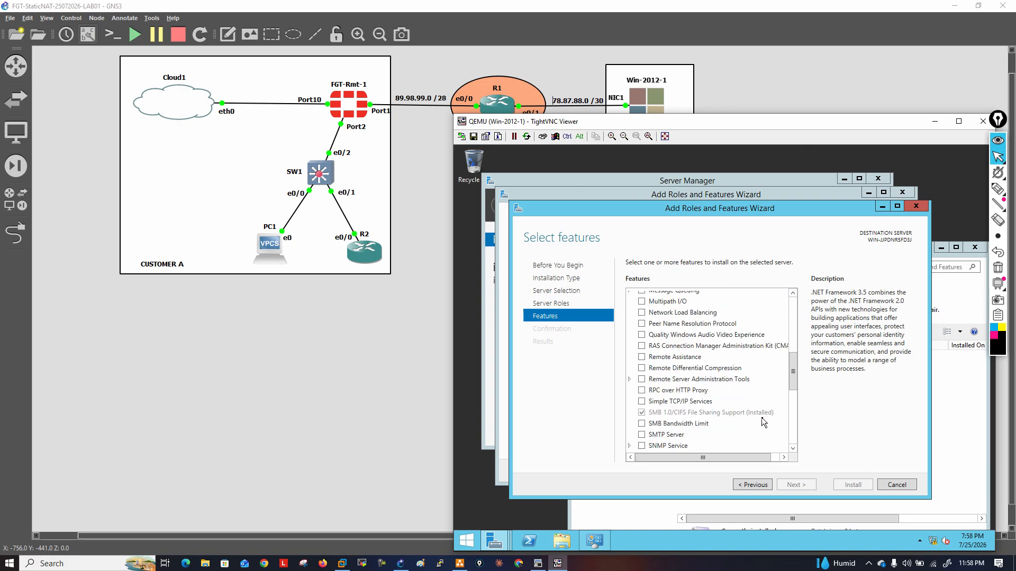
scroll(761, 418, down, 3)
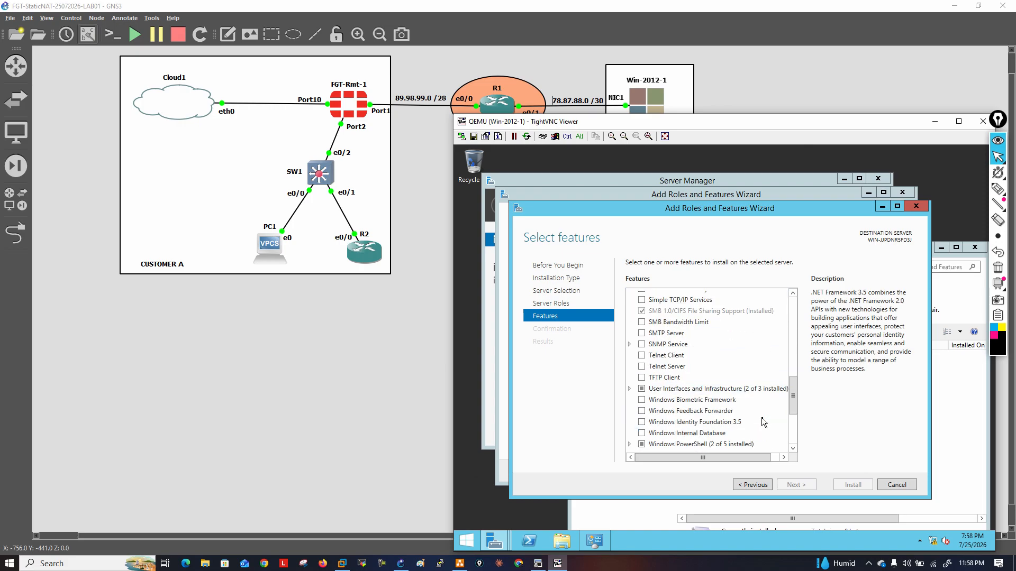
click(662, 355)
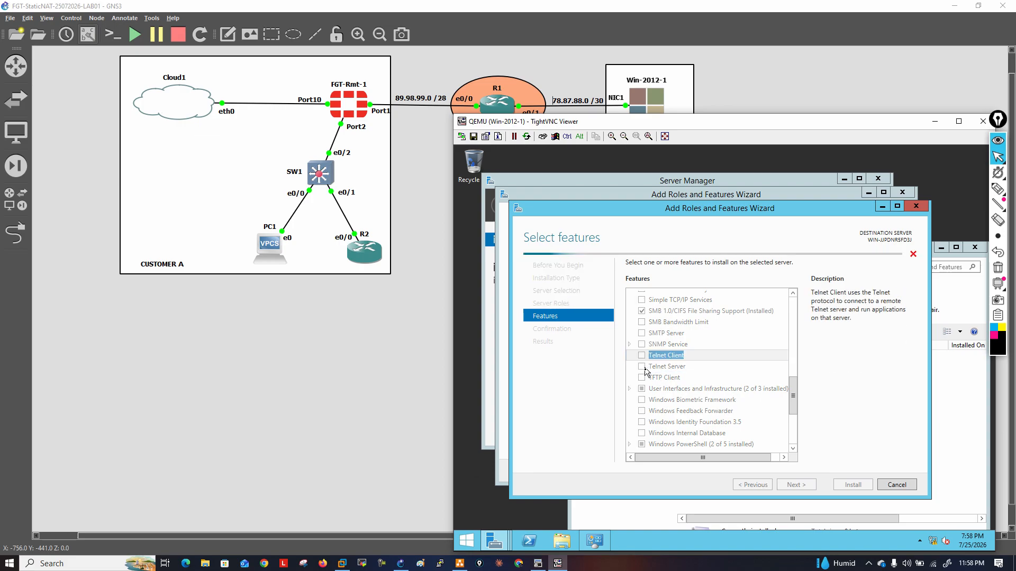
click(643, 367)
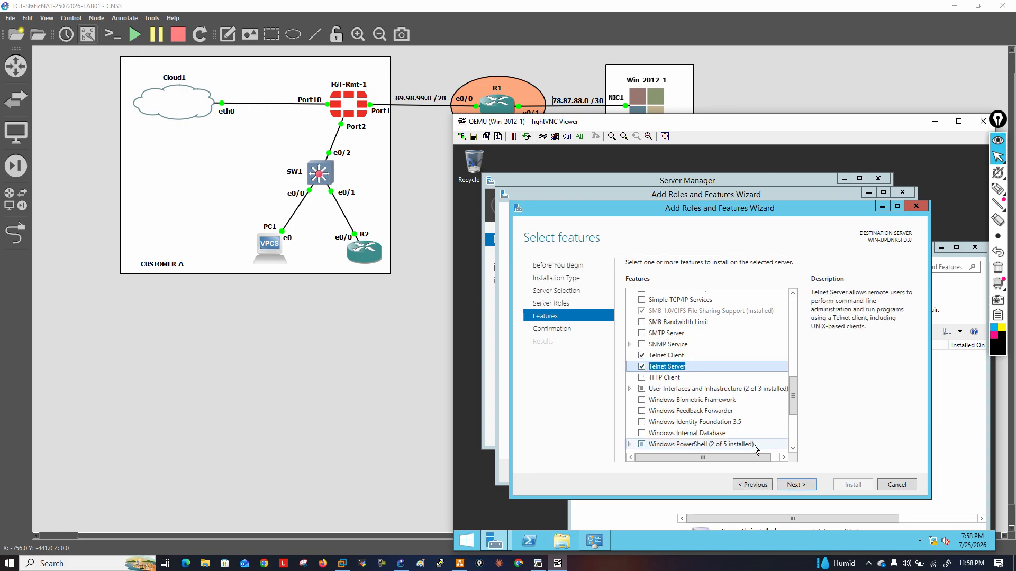
click(805, 490)
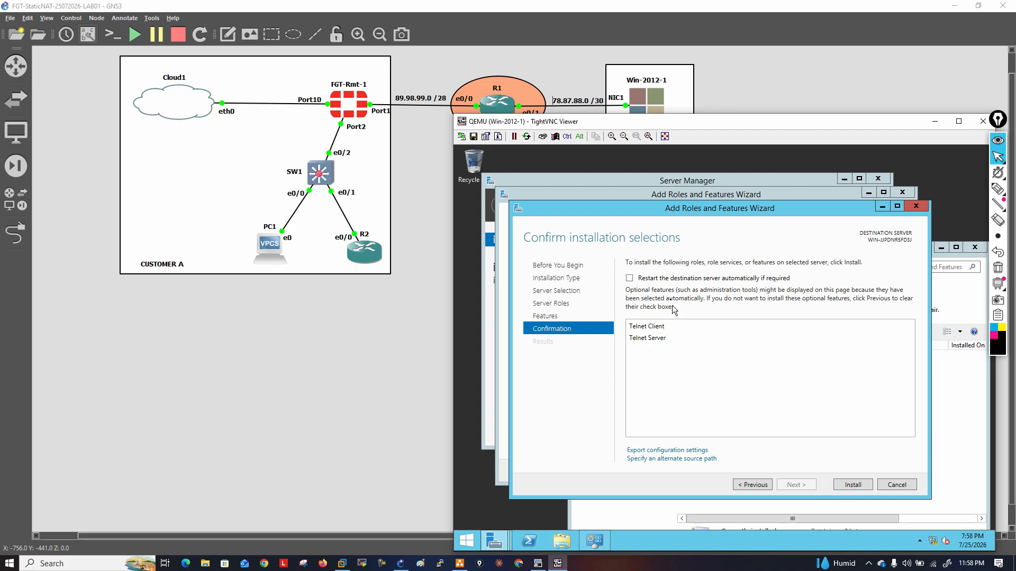
click(728, 283)
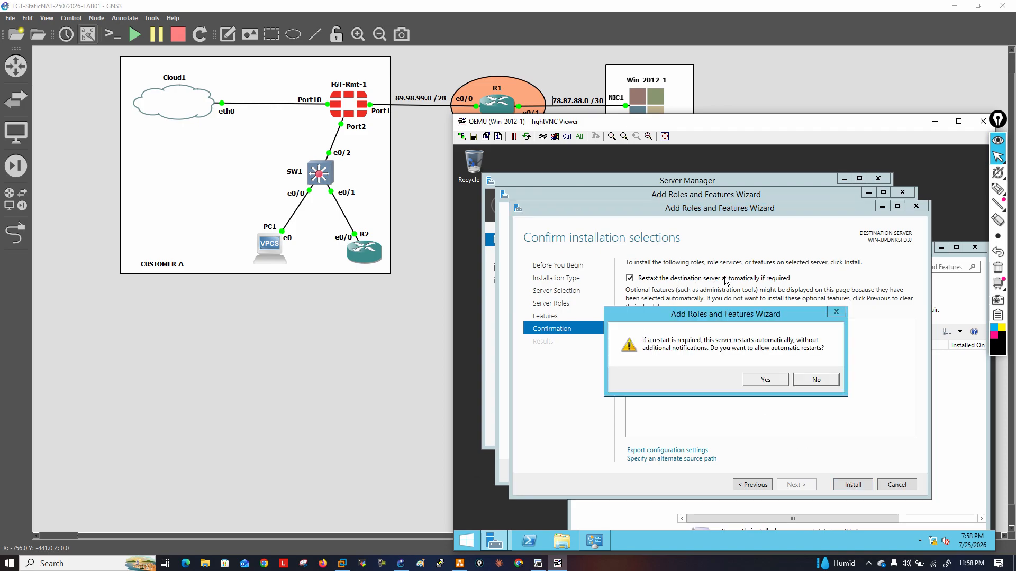
click(767, 380)
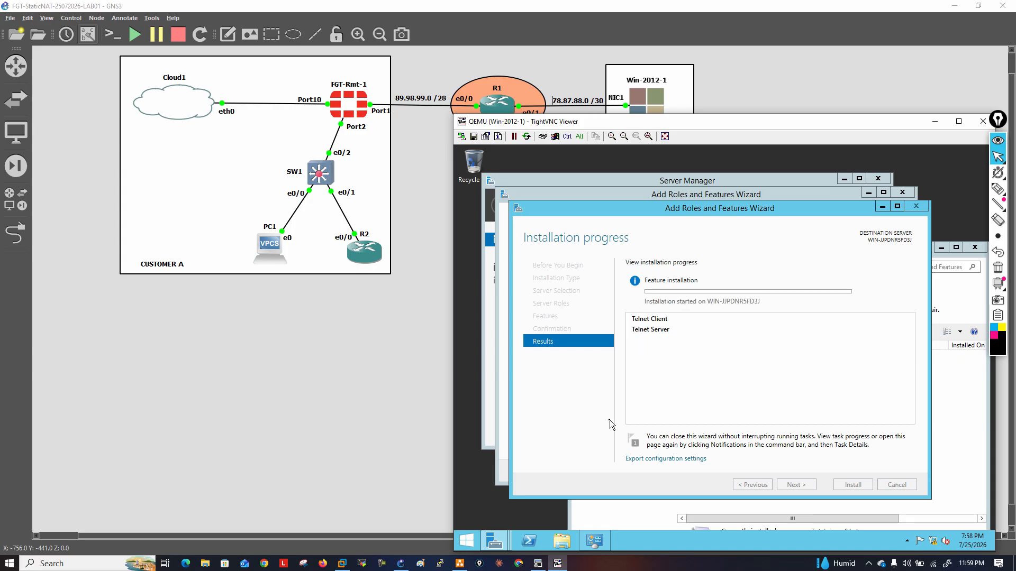
Open the FGT-Rmt-1 console and log in as admin, submitting the current account password
click(452, 347)
double_click(342, 115)
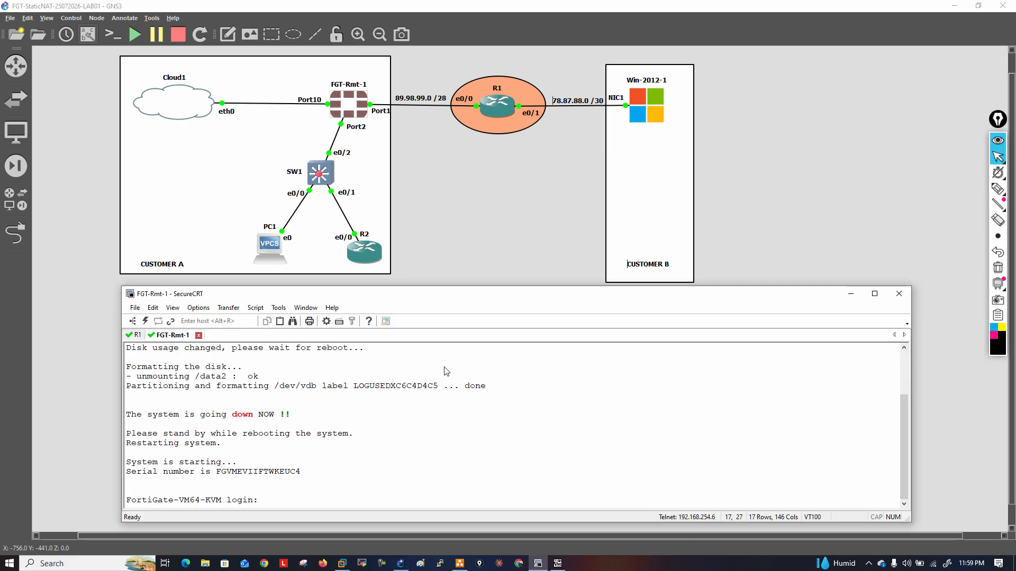
drag(323, 438, 323, 437)
click(474, 420)
text(admin)
key(Return)
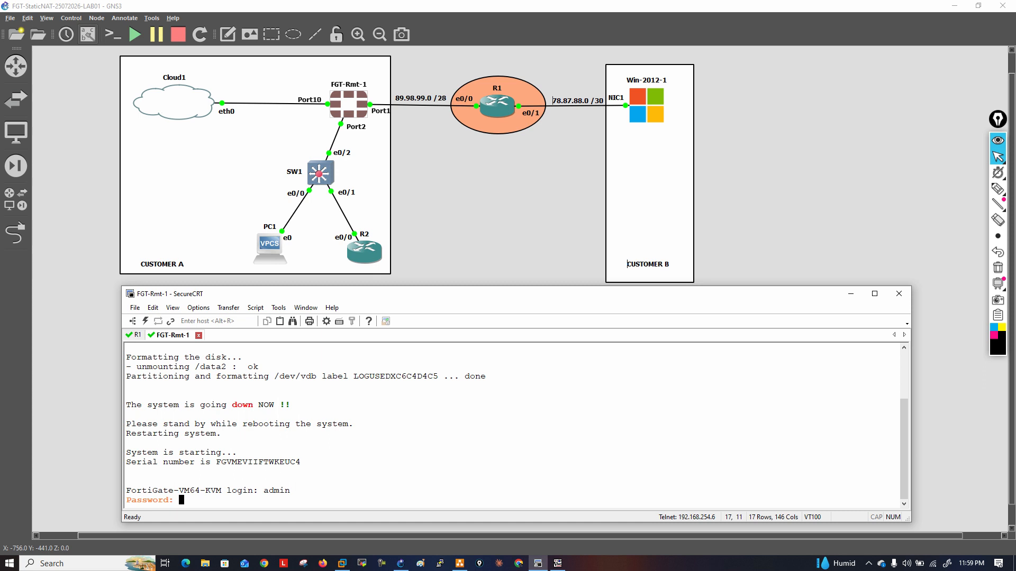
key(Return)
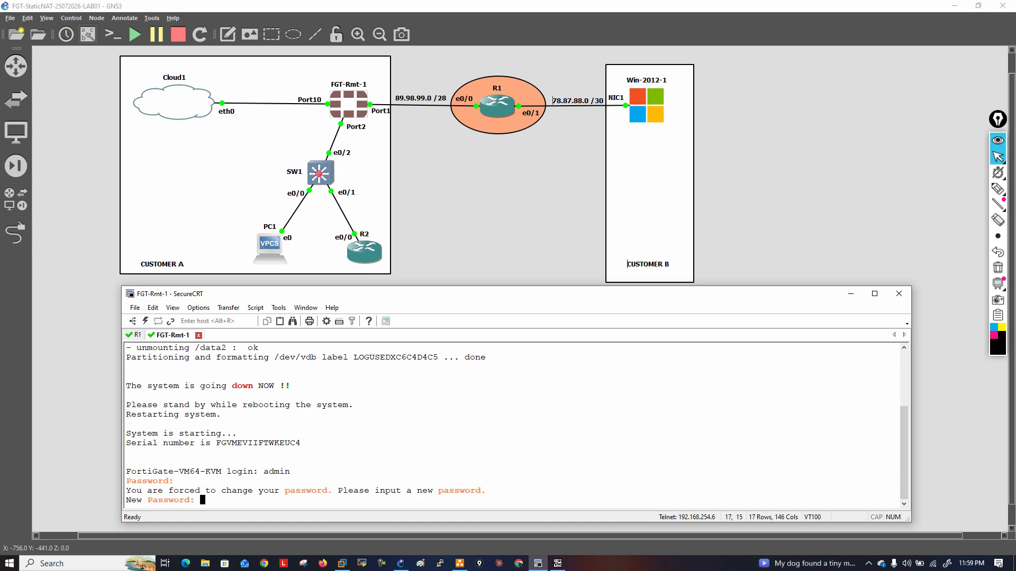
Enter and confirm a new admin password on the FortiGate to reach the command line
key(Return)
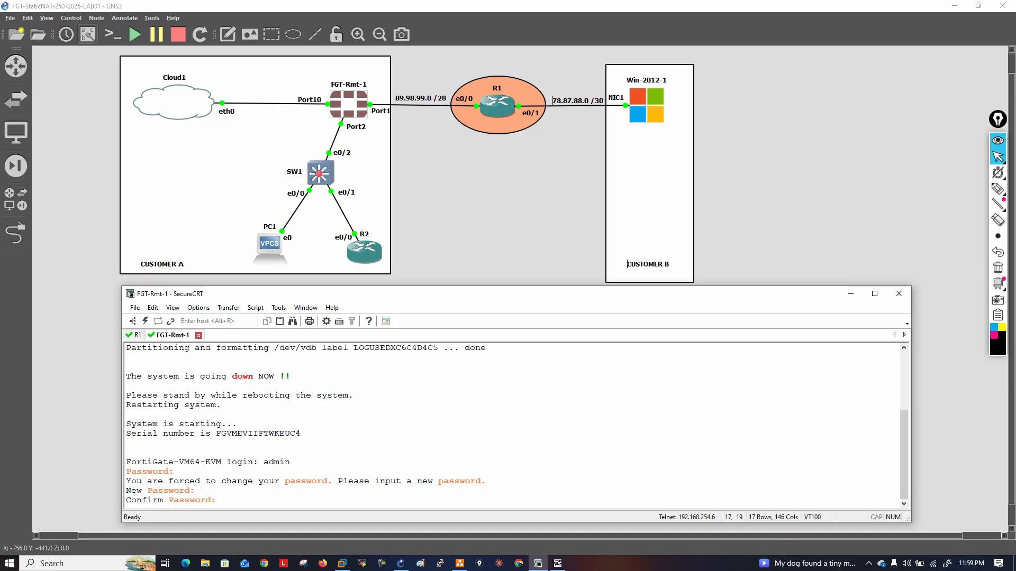
key(Return)
key(Return)
key(Return)
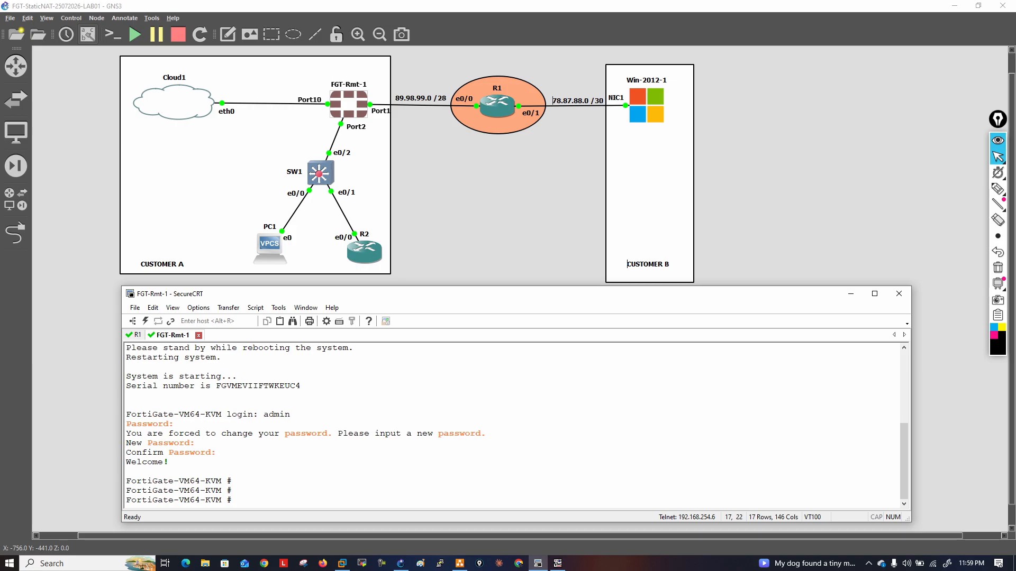
Enter the FortiGate's global system configuration and set the timezone to 42
text(config system global)
key(Return)
text(set timezone 42)
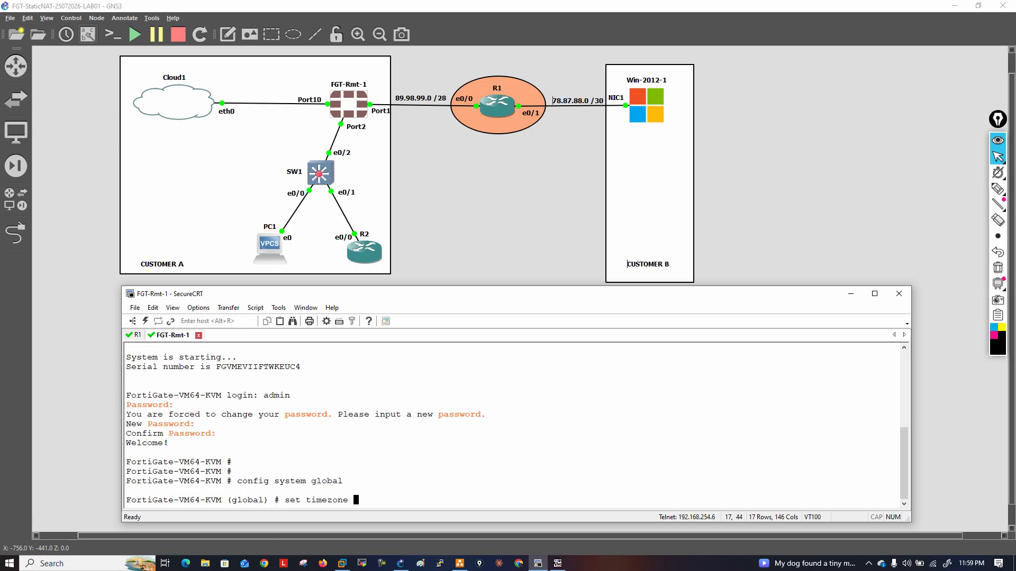
key(Return)
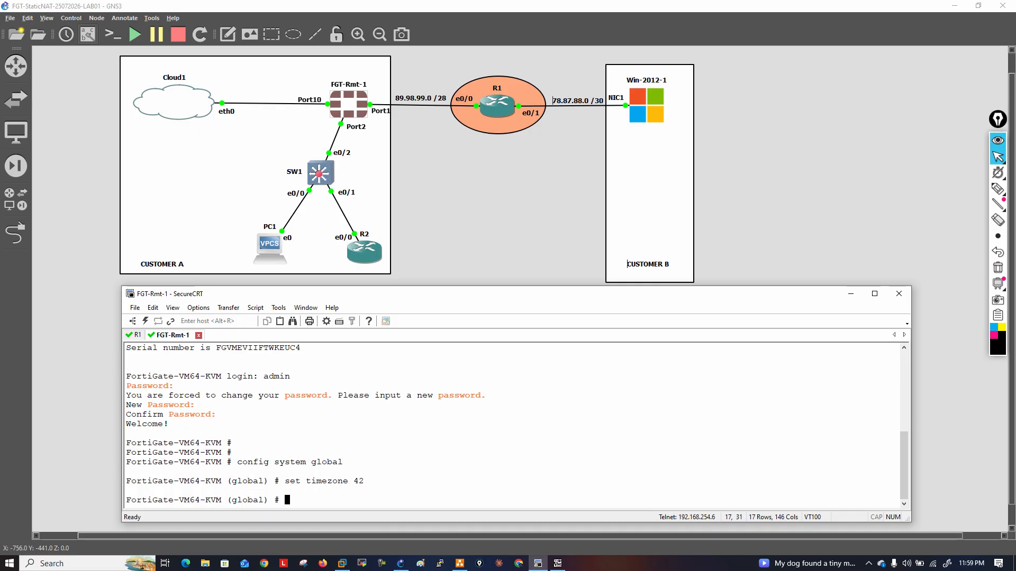
Set the FortiGate's hostname to FGT01 and save the global configuration with end
text(set hostname )
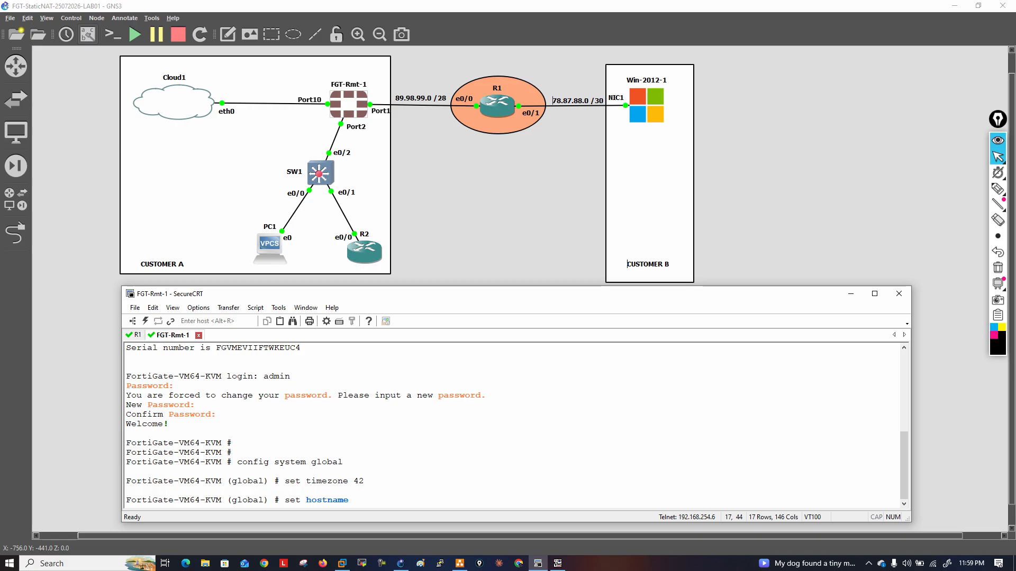
text(FGT01)
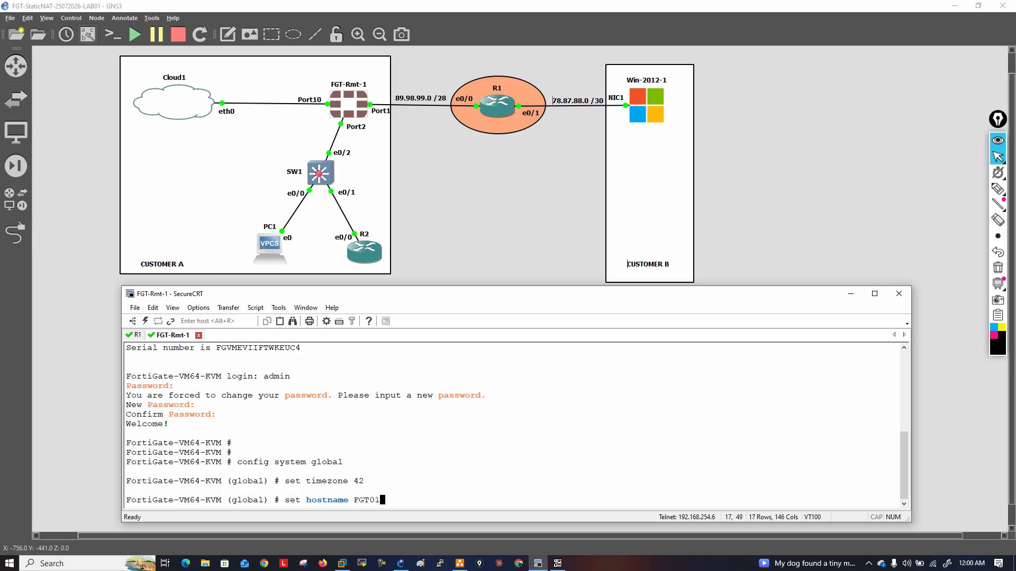
key(Return)
key(Return)
key(Return)
text(end)
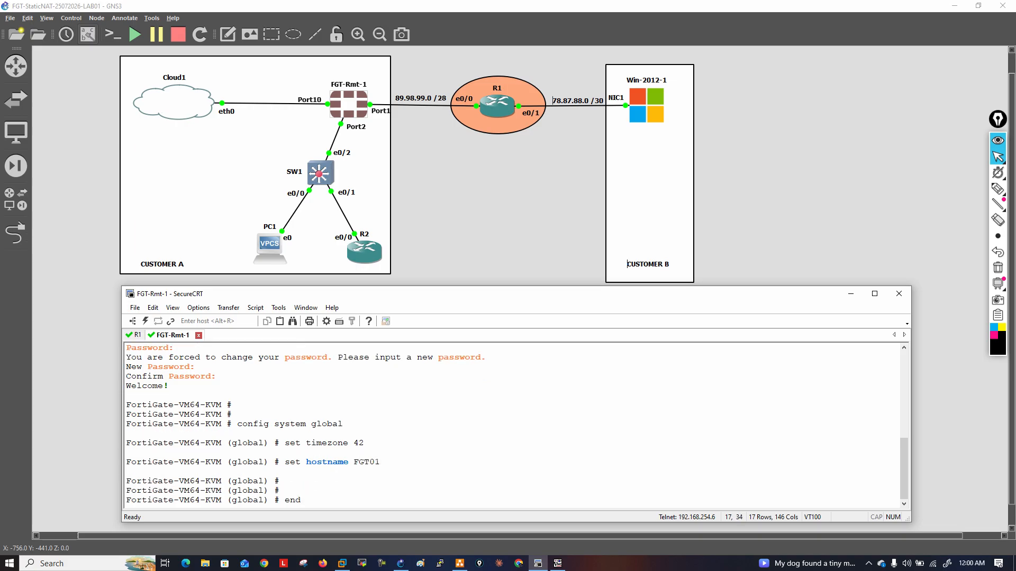
key(Return)
Edit port10 in the system interface configuration and assign it the IP address 192.168.254.11/24
key(Return)
key(Return)
key(Return)
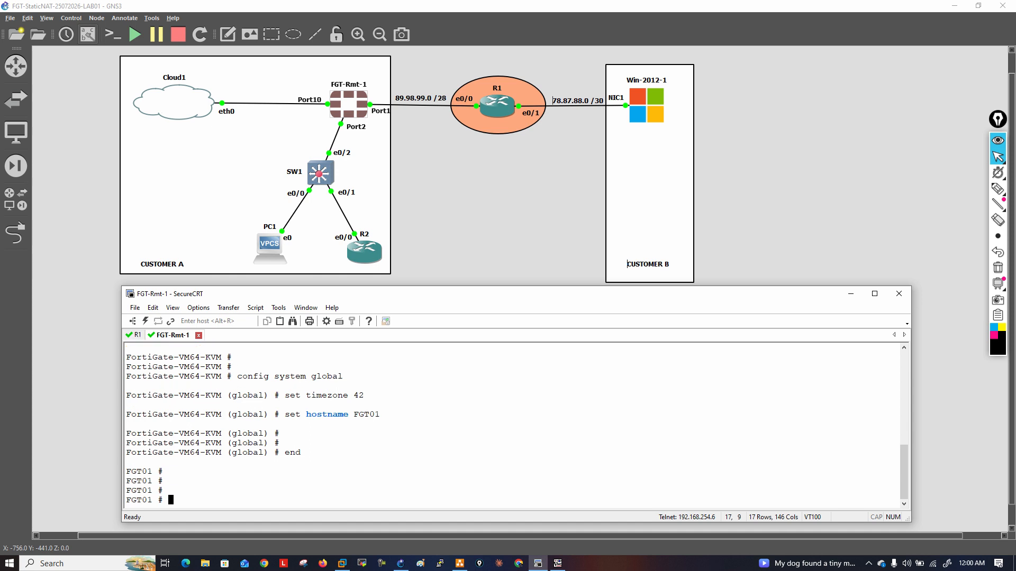
text(config system in)
key(Tab)
key(Return)
text(edit poi)
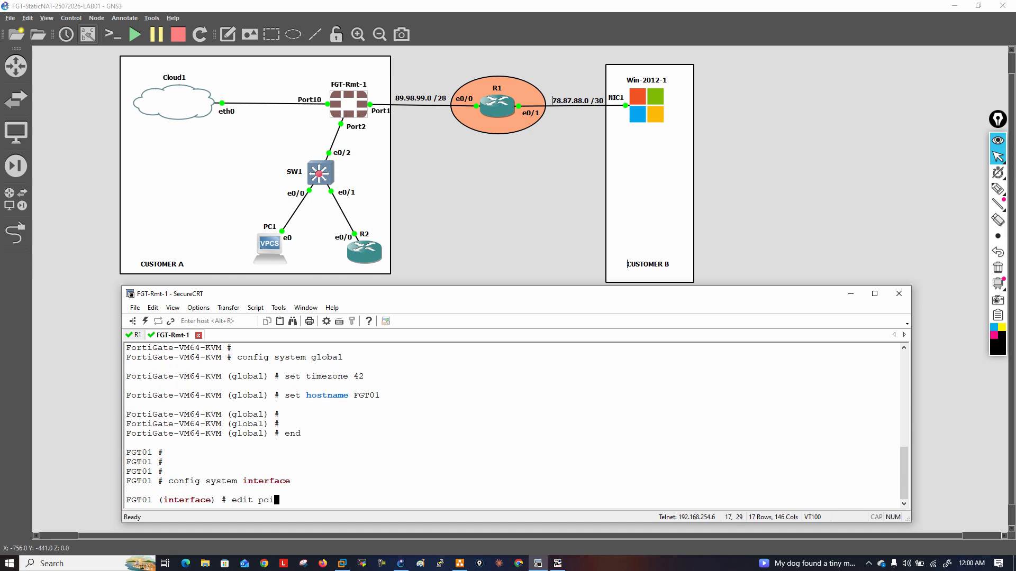
key(BackSpace)
text(rt10)
key(Return)
text(set oip)
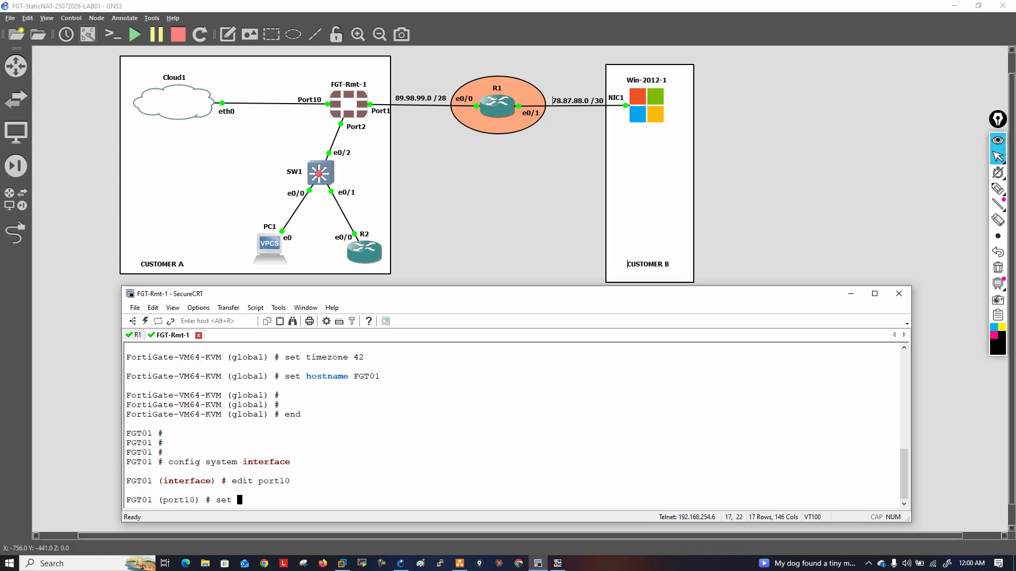
key(BackSpace)
key(BackSpace)
key(BackSpace)
text(ip 192.168.254.11/24)
key(Return)
Allow ping, http, https, ssh and telnet access on port10 and show the interface's configuration
text(set allowaccess p)
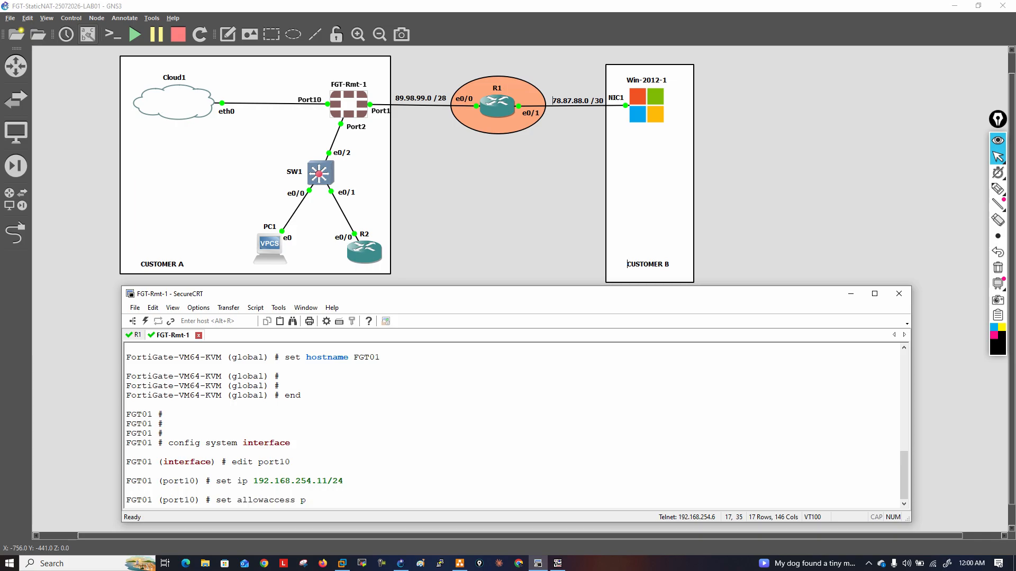
text(ing http https ssh telnet)
key(Return)
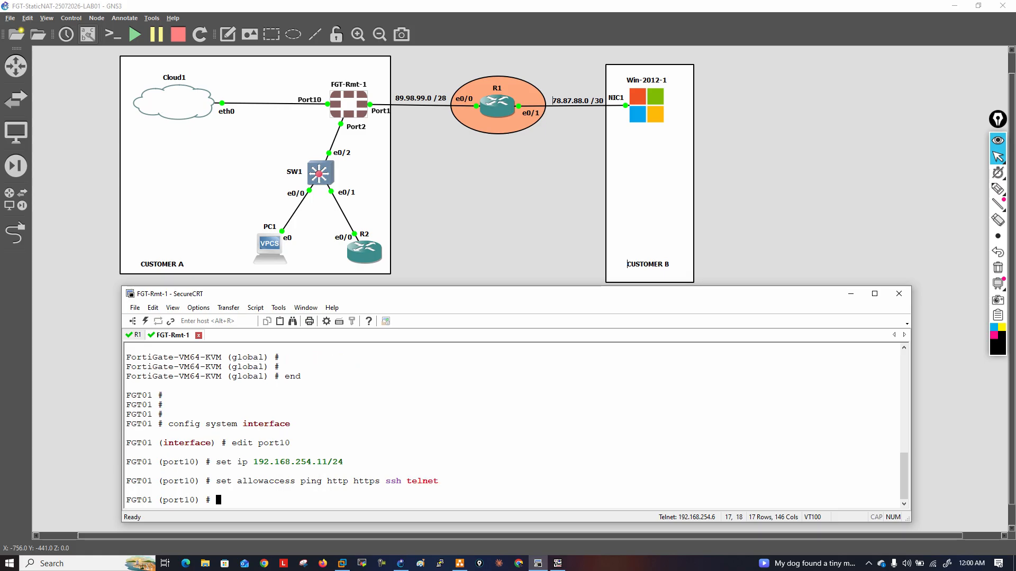
text(show)
key(Return)
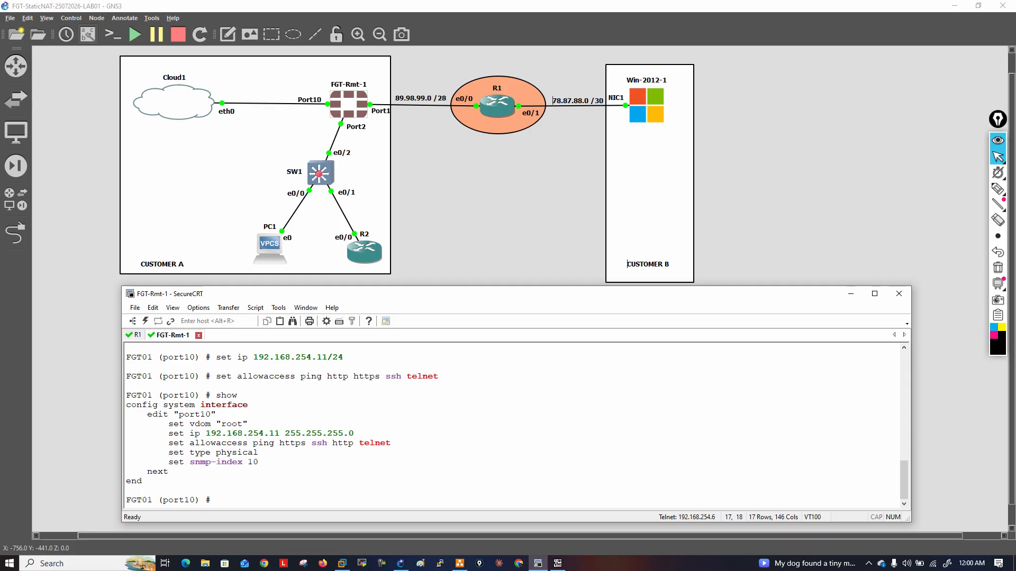
Save the port10 interface configuration with end and return to the FortiGate's root prompt
text(end)
key(Return)
key(Return)
key(Return)
key(Return)
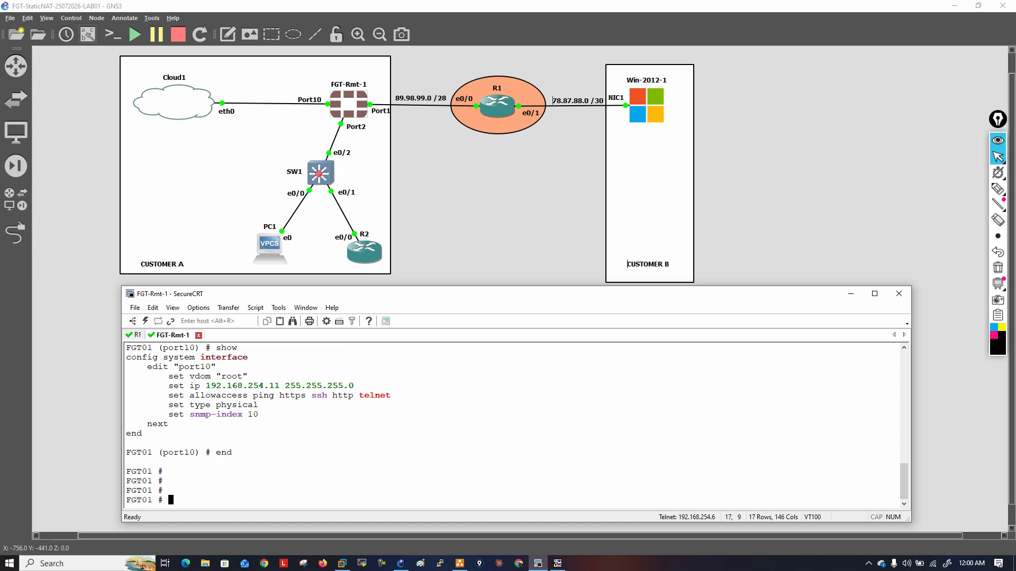
Display the FortiGate's routing table details with get router info routing-table details
text(get router info routing-table details)
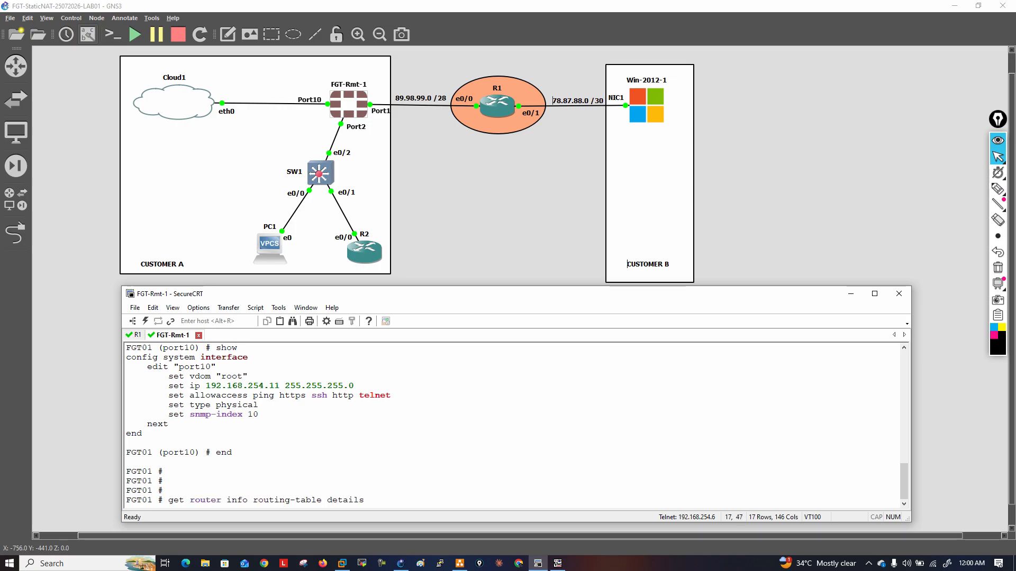
key(Return)
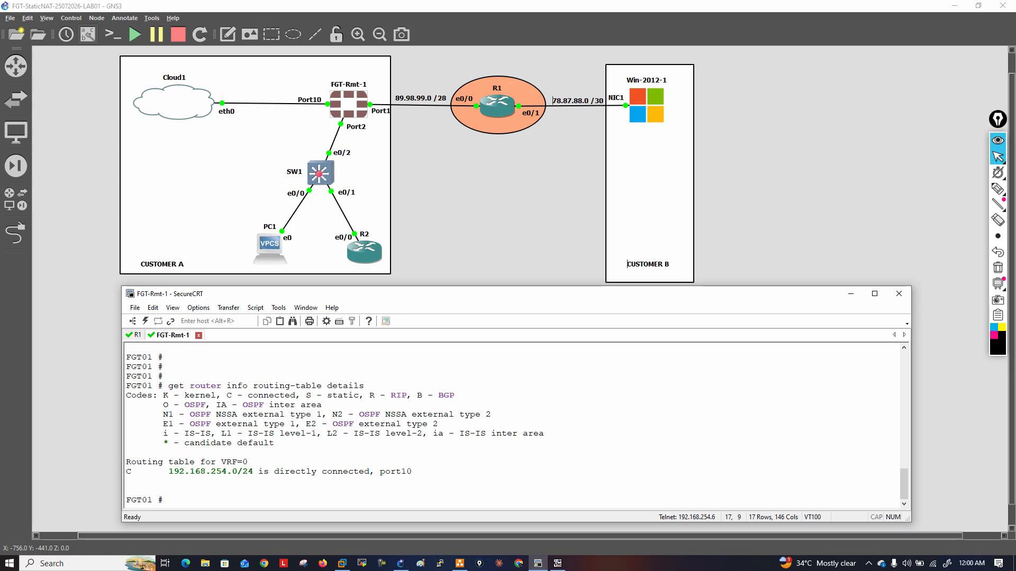
Ping 192.168.254.1 and 192.168.254.11 from the FortiGate, stopping each ping after the first reply
text(execute ping 192.168.254.)
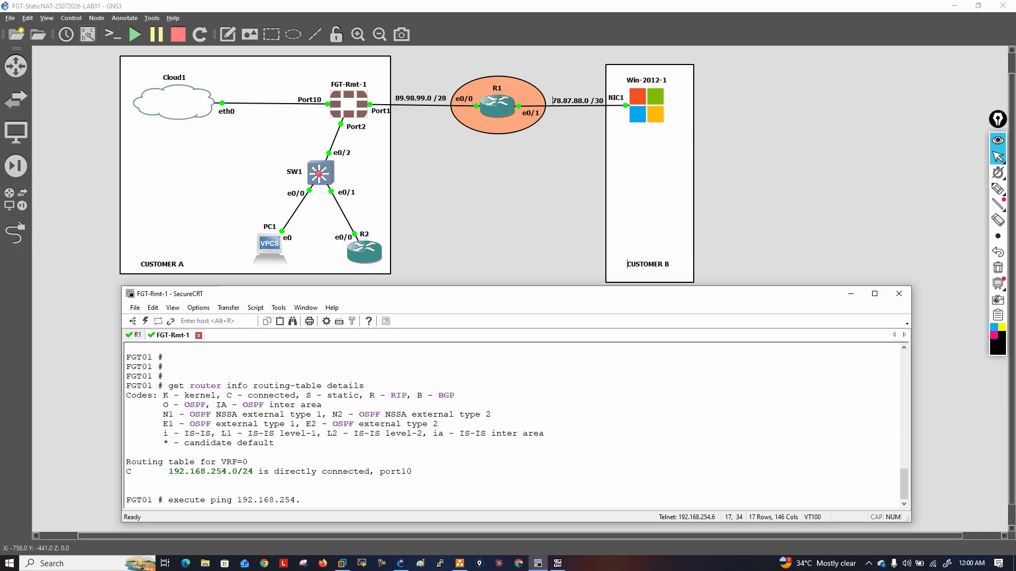
text(1)
key(Return)
key(ctrl+c)
key(Up)
text(1)
key(Return)
key(ctrl+c)
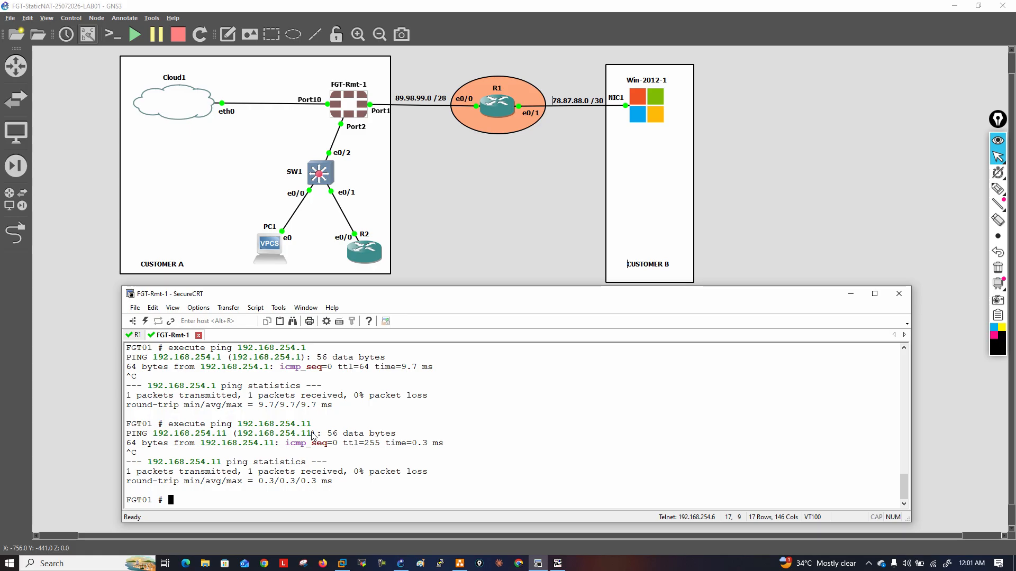
Open a console session to router R2 and return to the GNS3 topology
double_click(365, 253)
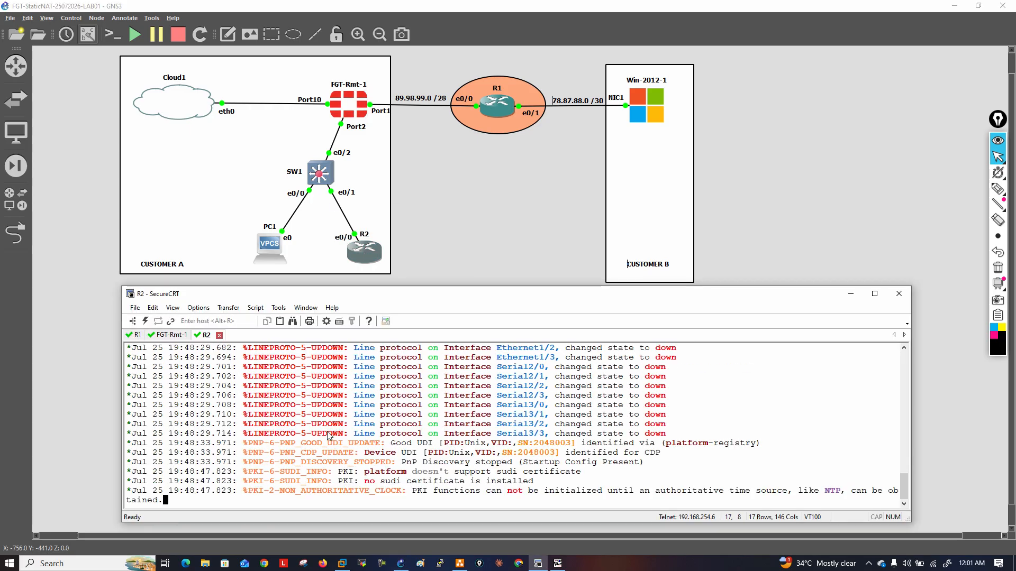
click(354, 133)
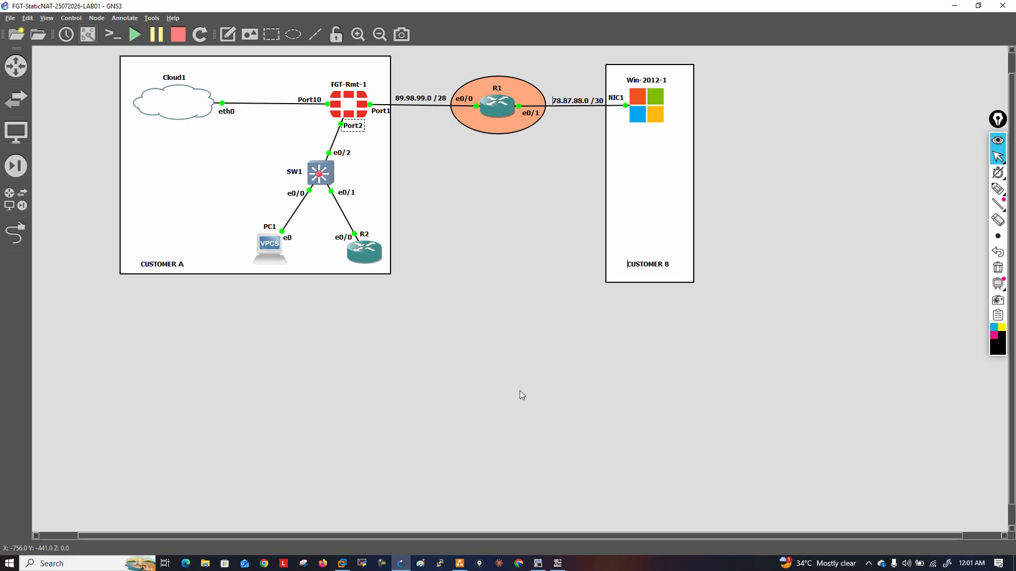
Switch to Chrome and try to open the FortiGate's management address 192.168.254.11
click(519, 563)
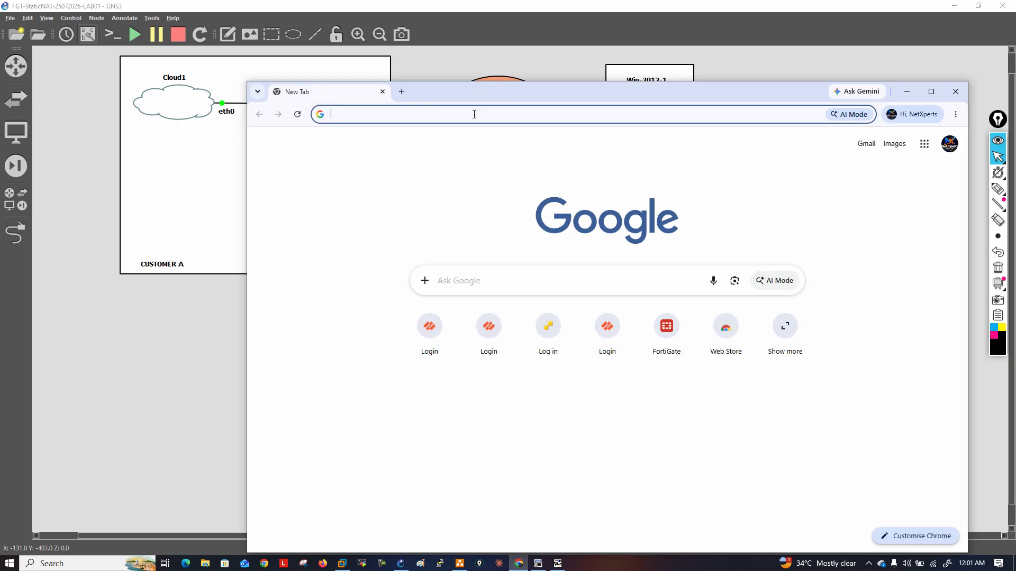
click(474, 114)
drag(494, 94, 451, 74)
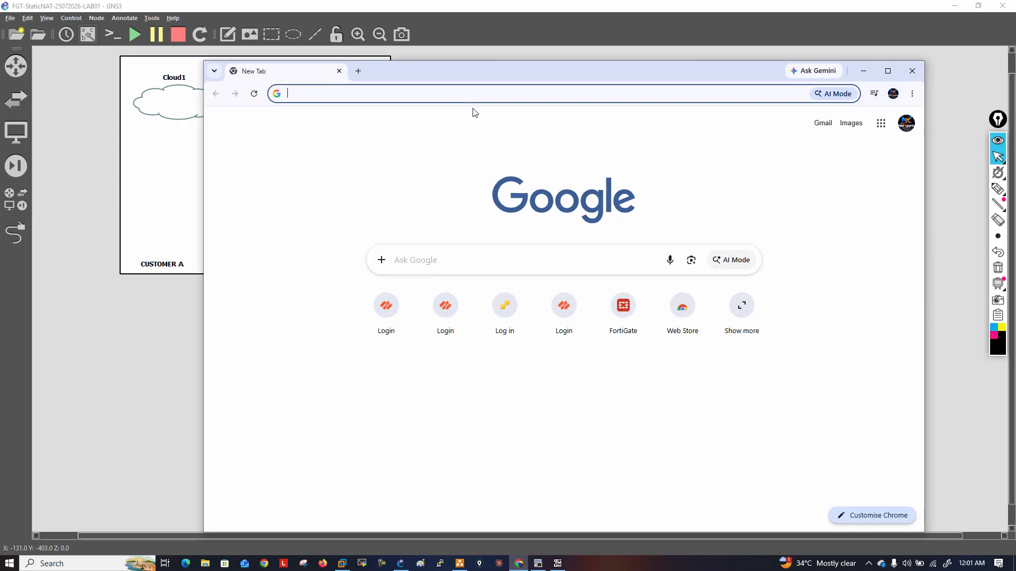
text(192.168.254.11)
key(Return)
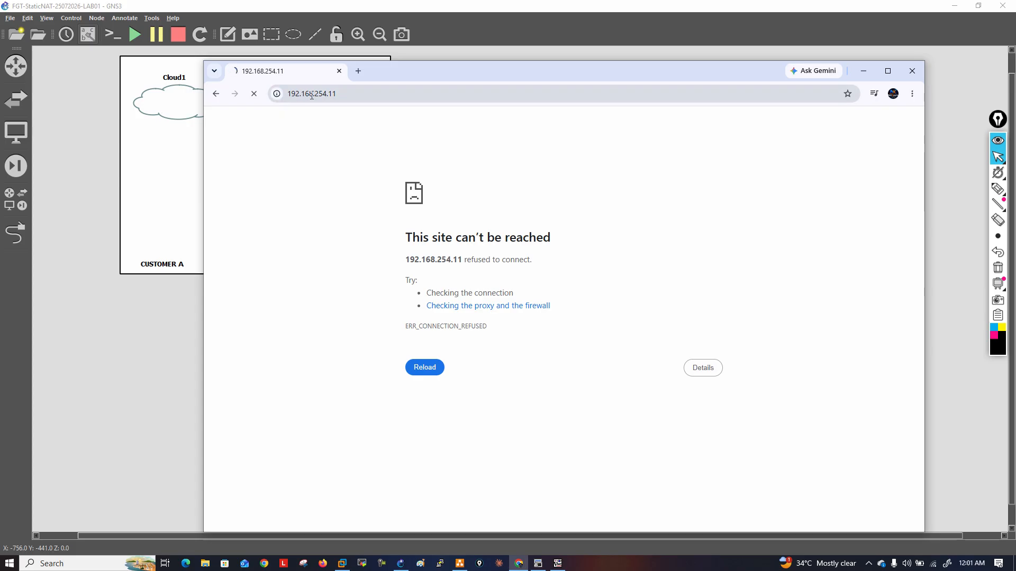
click(434, 93)
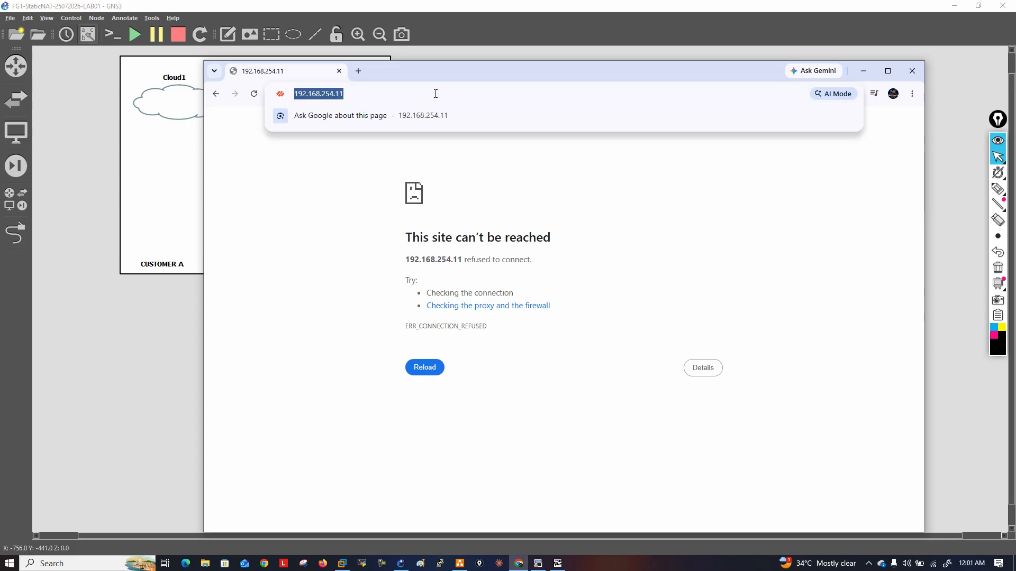
key(Left)
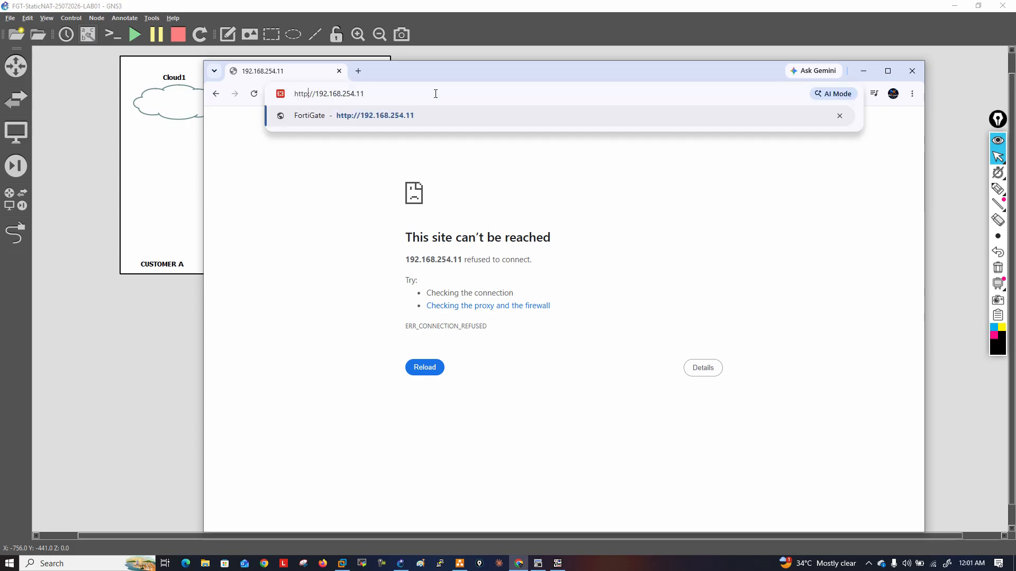
key(BackSpace)
key(Return)
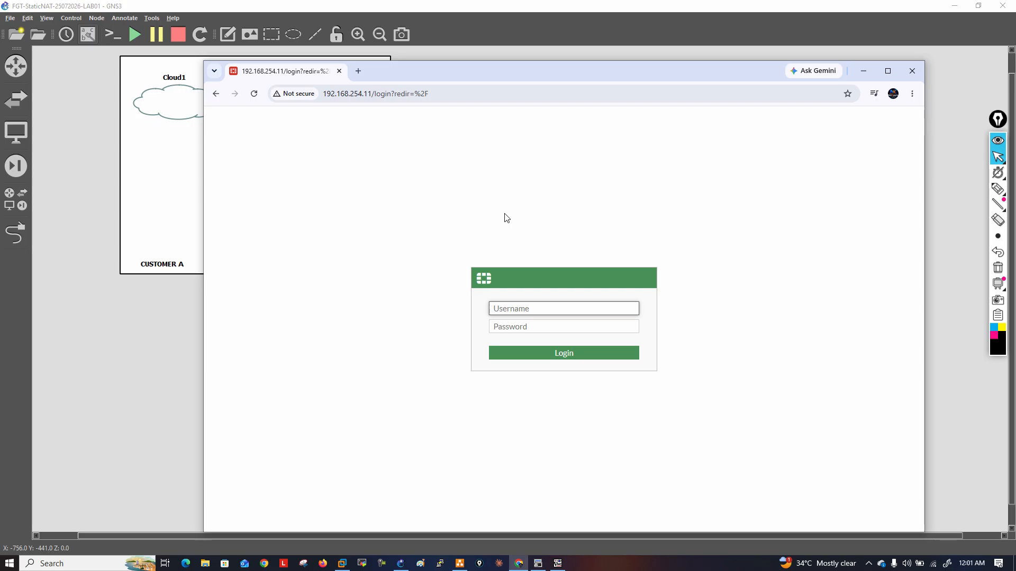
Log in to the FortiGate as admin with the account password and decline saving the password in the browser
text(admin)
key(Tab)
text(•••••••)
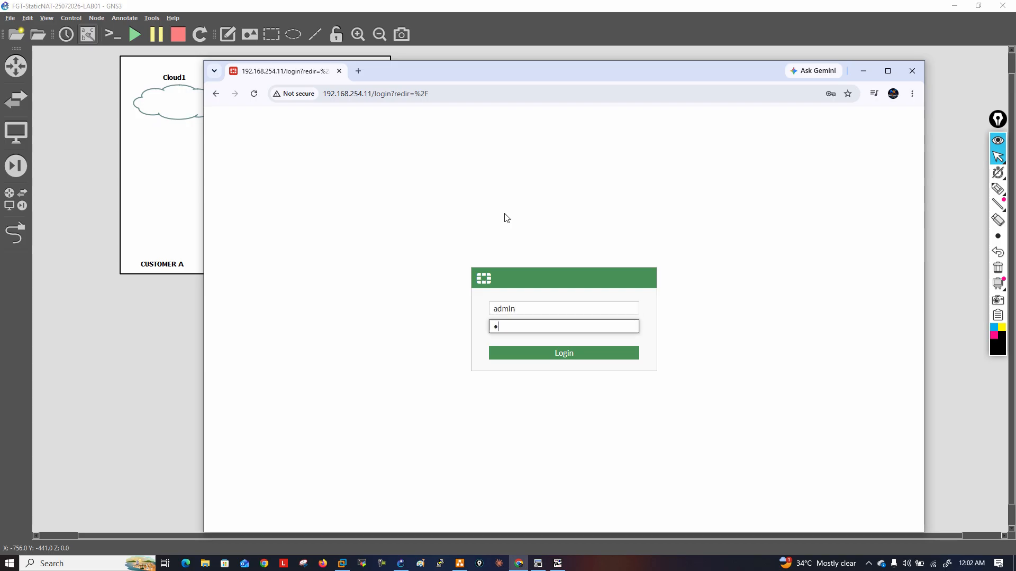
text(•)
click(569, 352)
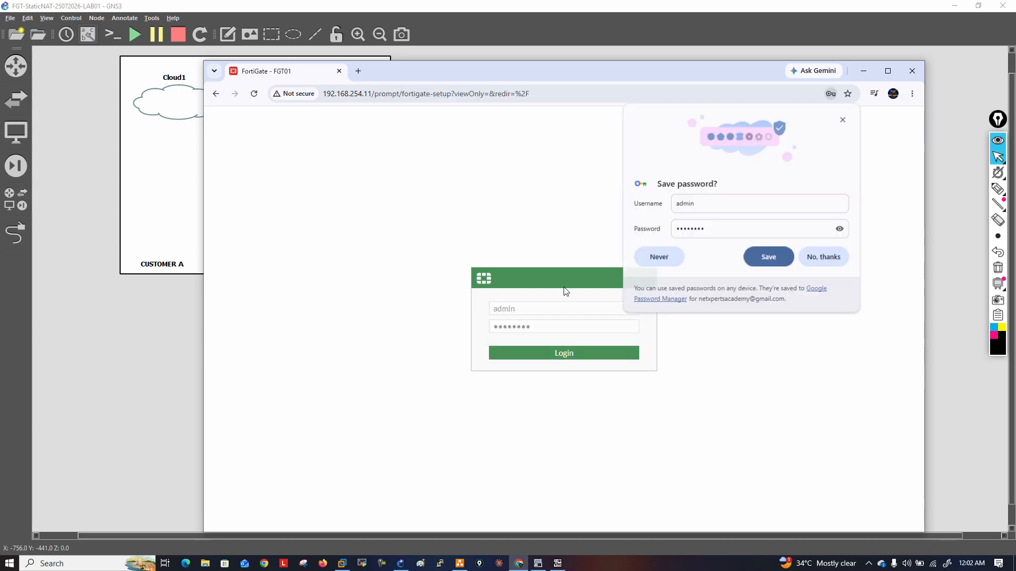
click(816, 260)
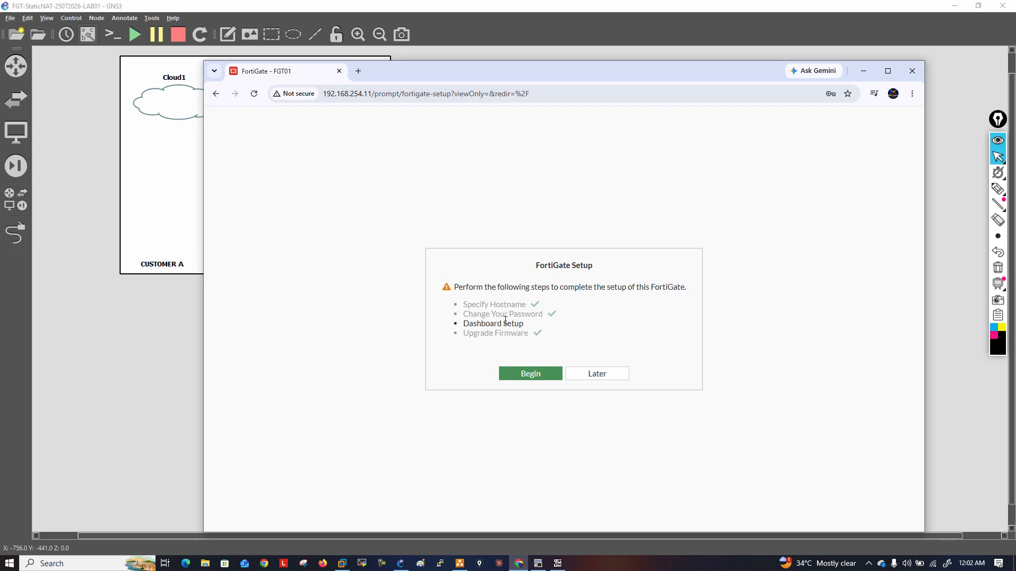
Postpone the FortiGate setup and dismiss the FortiOS 7.0.0 overview to reach the status dashboard
click(603, 373)
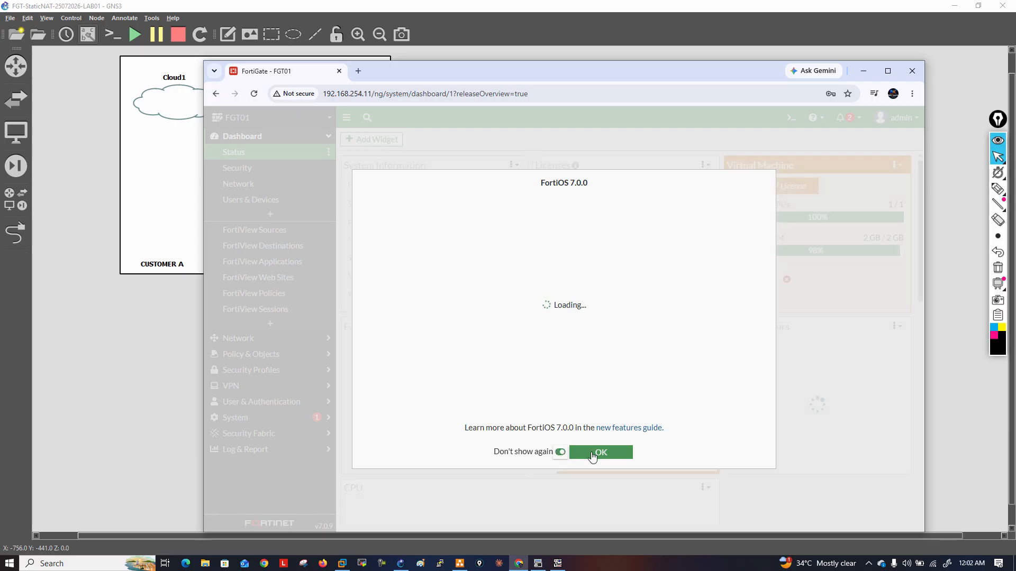
click(576, 454)
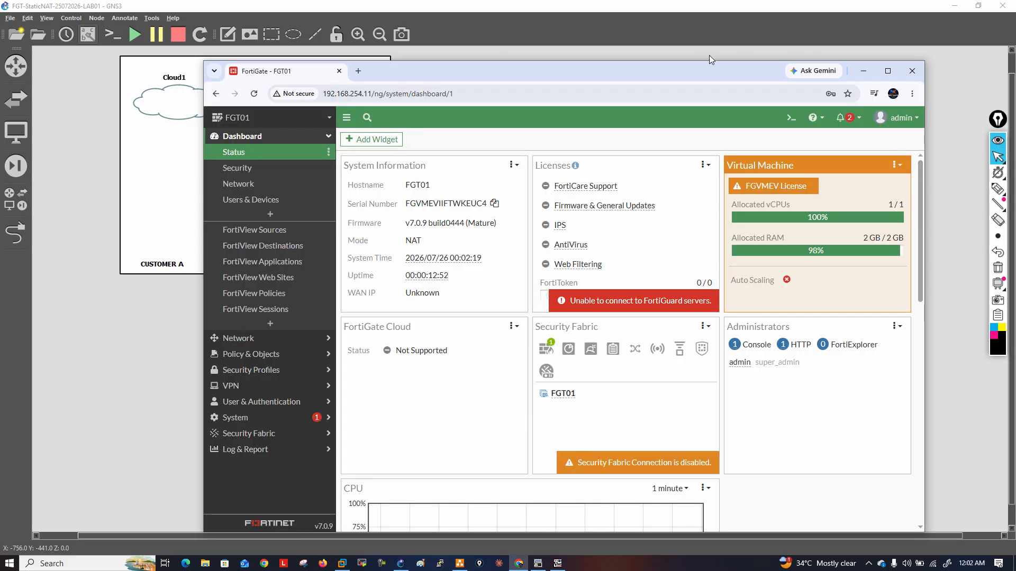
drag(686, 66, 666, 51)
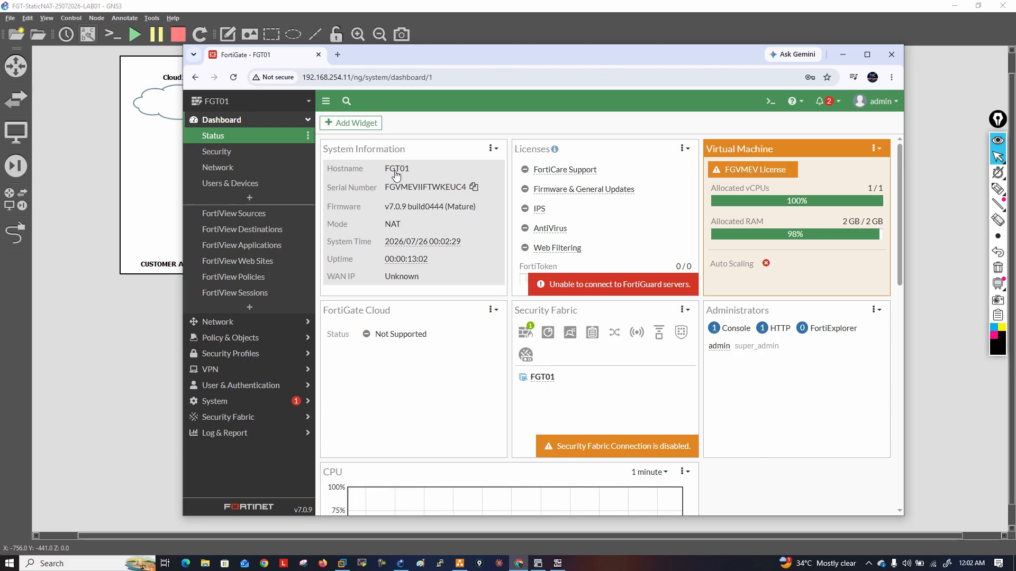
View the list of the FortiGate's network interfaces
click(308, 120)
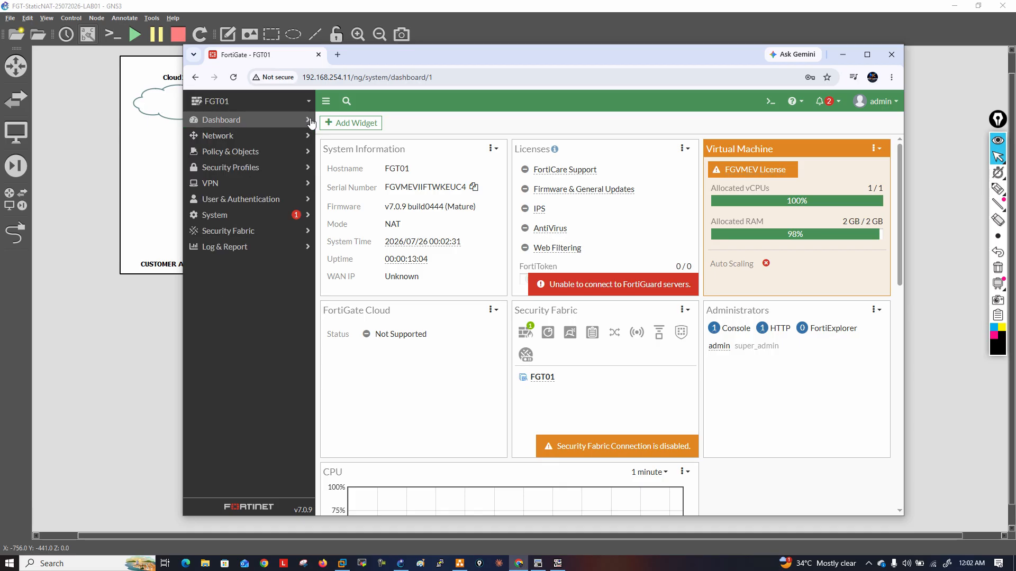
click(237, 139)
click(238, 151)
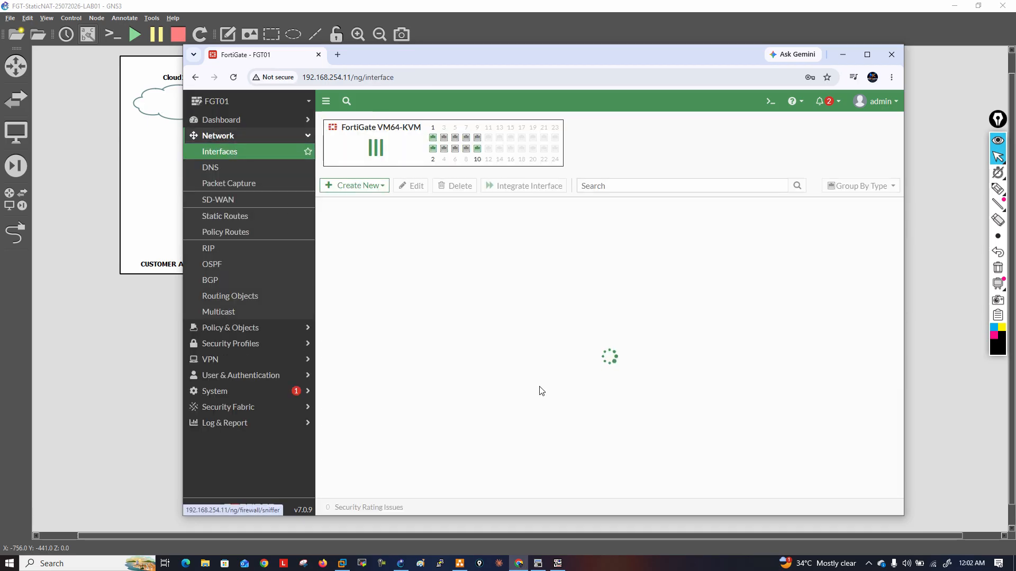
Set the administrative idle timeout to 400 minutes in the FortiGate's system settings and apply it
click(308, 137)
click(245, 222)
click(231, 296)
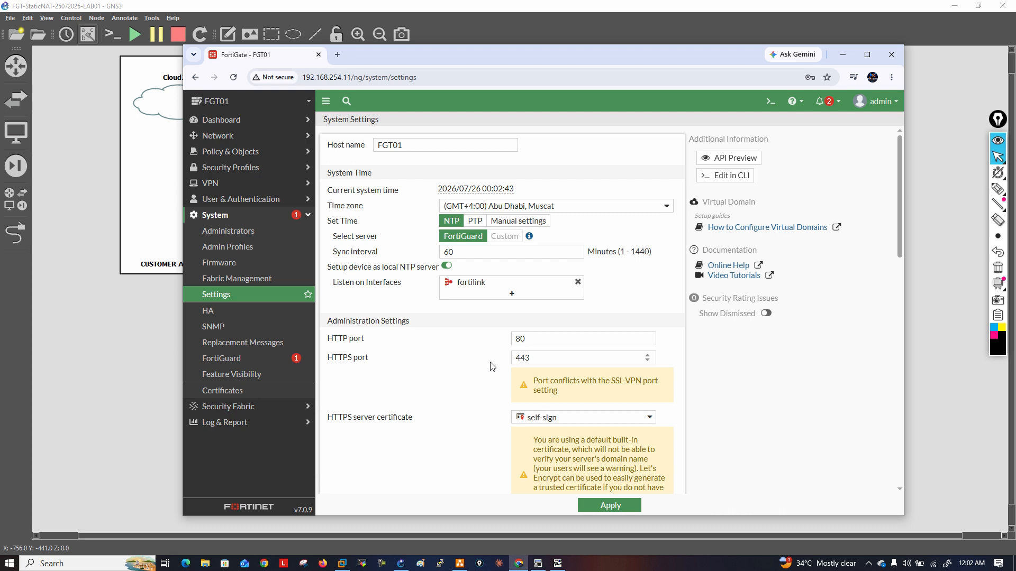
scroll(492, 366, down, 1)
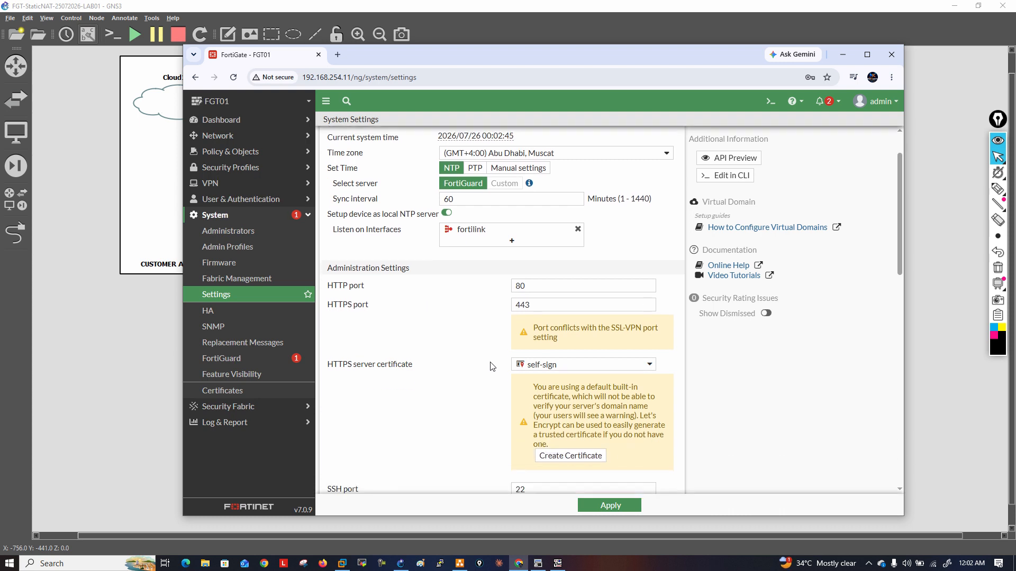
scroll(492, 366, down, 2)
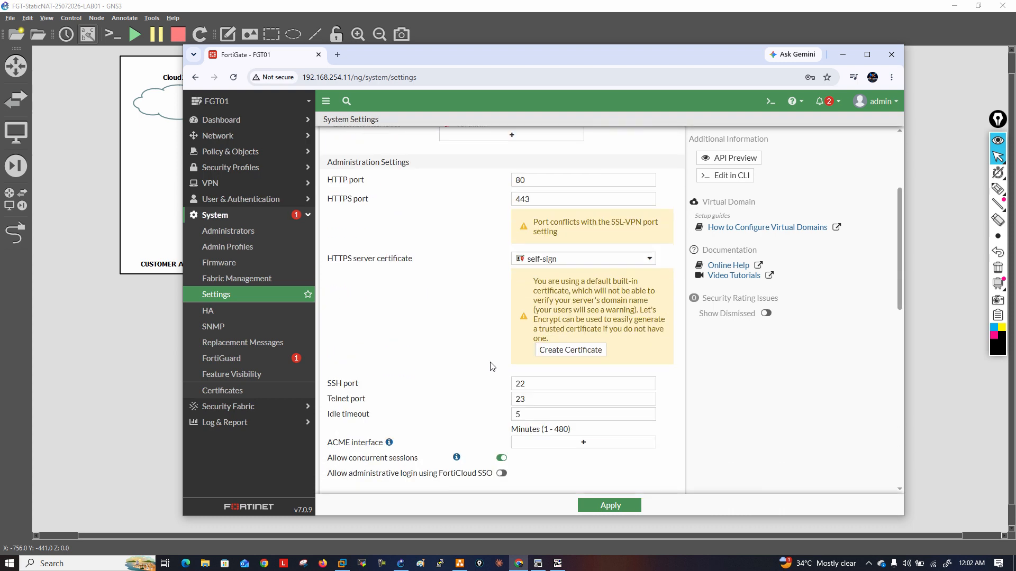
drag(331, 414, 382, 411)
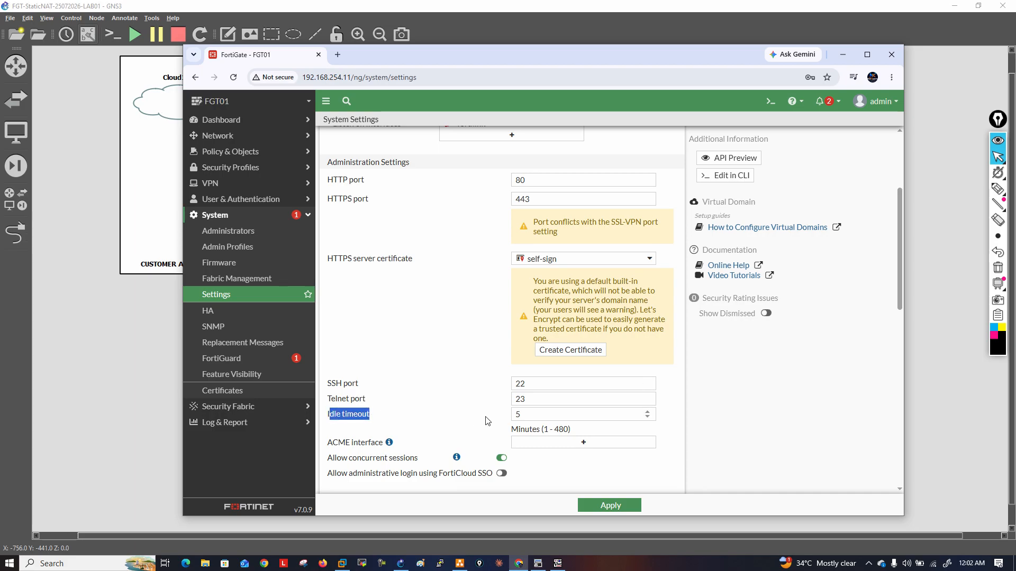
double_click(524, 414)
text(400)
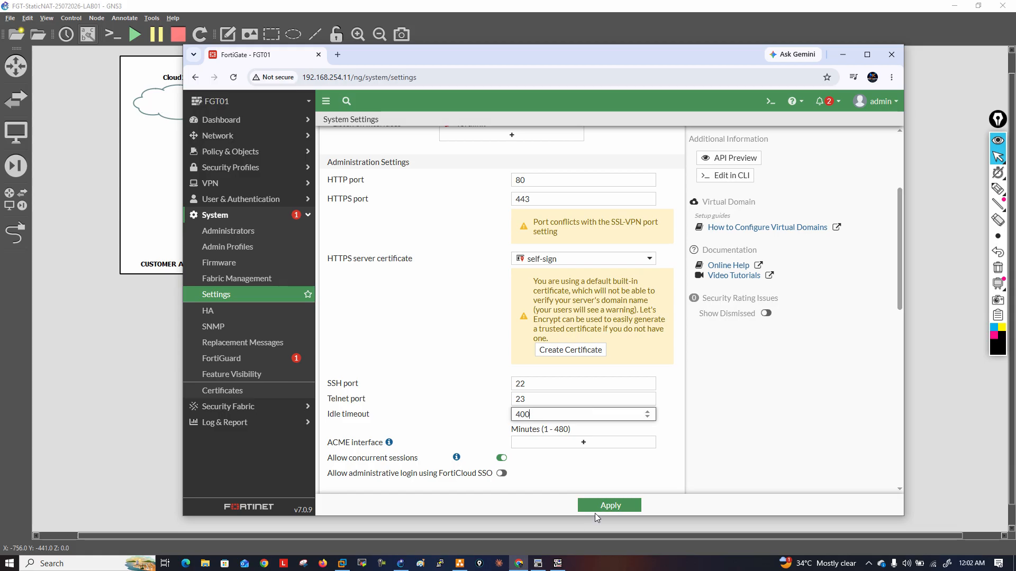
click(603, 506)
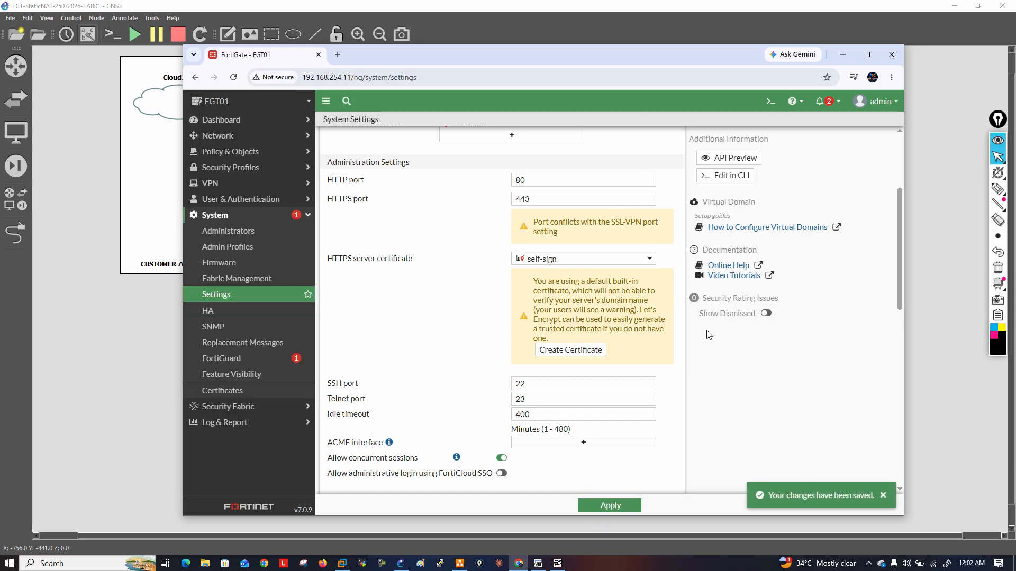
Return to the network interfaces list, view port1's interface settings and close them without changes
click(225, 135)
click(222, 151)
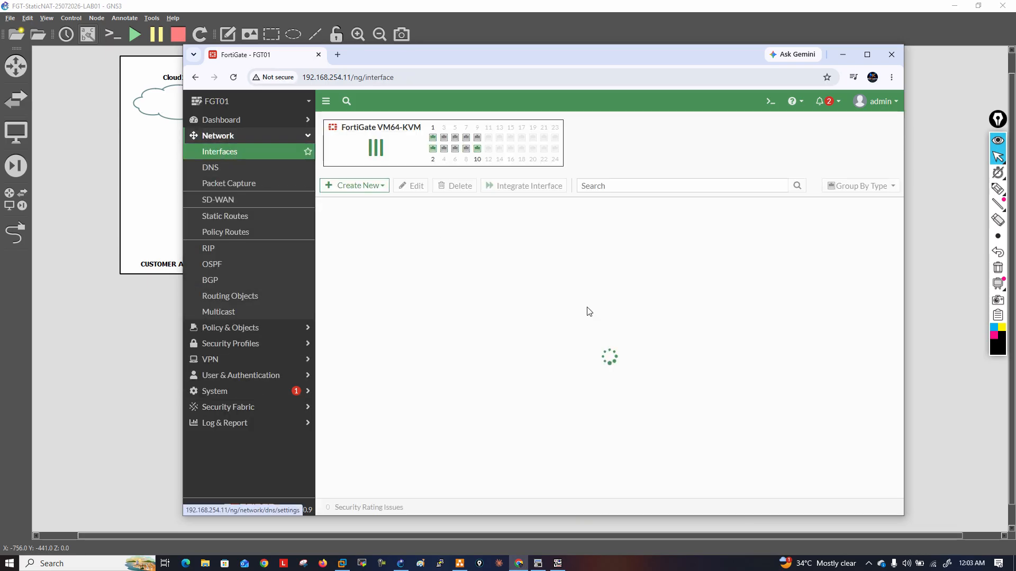
click(506, 305)
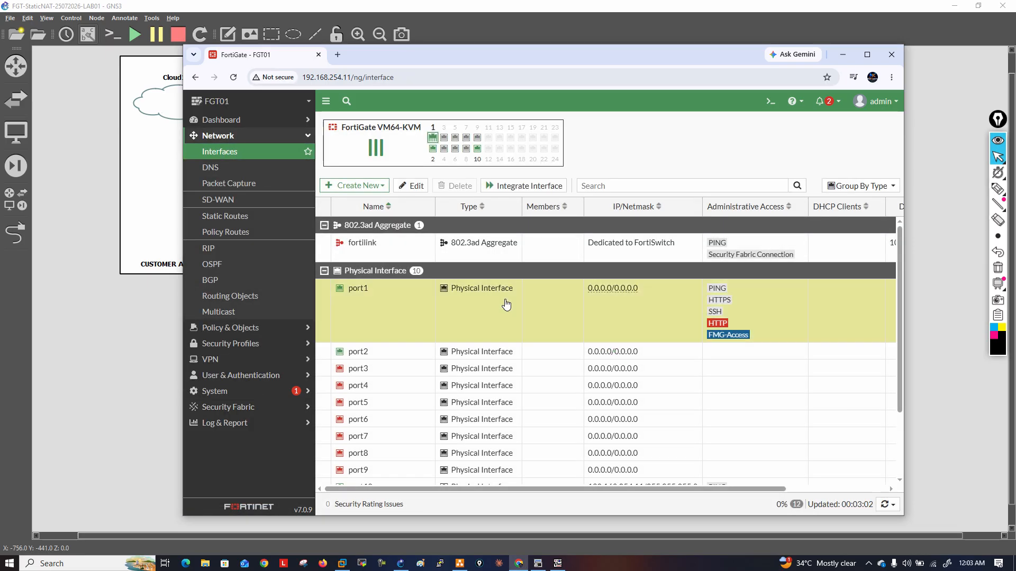
double_click(506, 305)
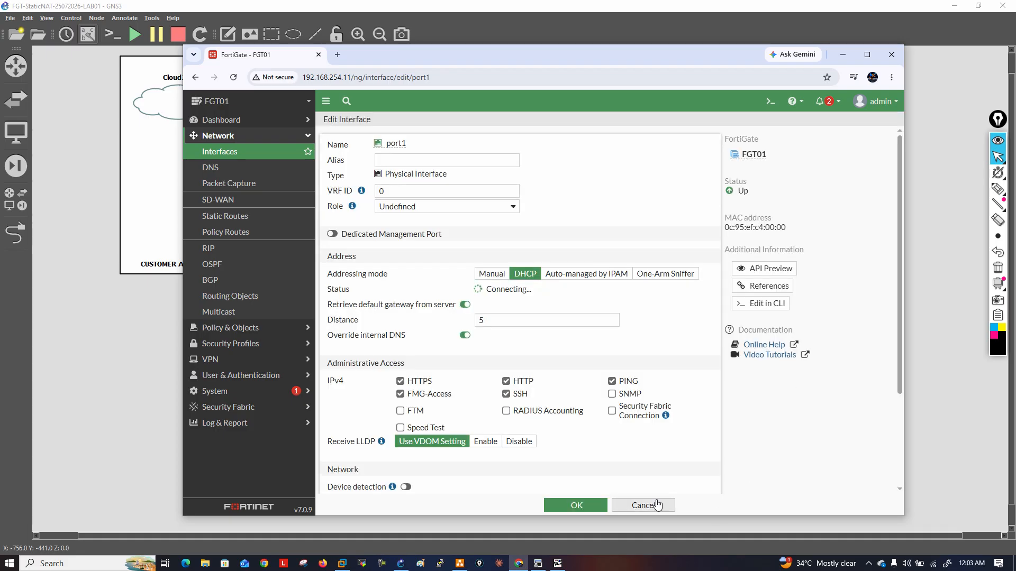
click(658, 504)
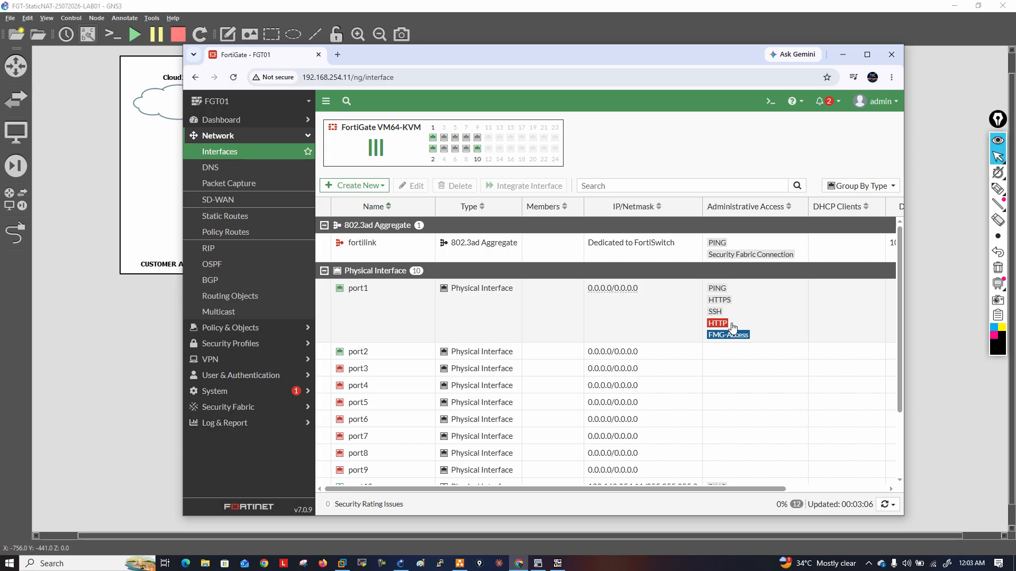
Switch port1's addressing mode to Manual and set its IP/Netmask to 89.98.99.2/28
double_click(663, 336)
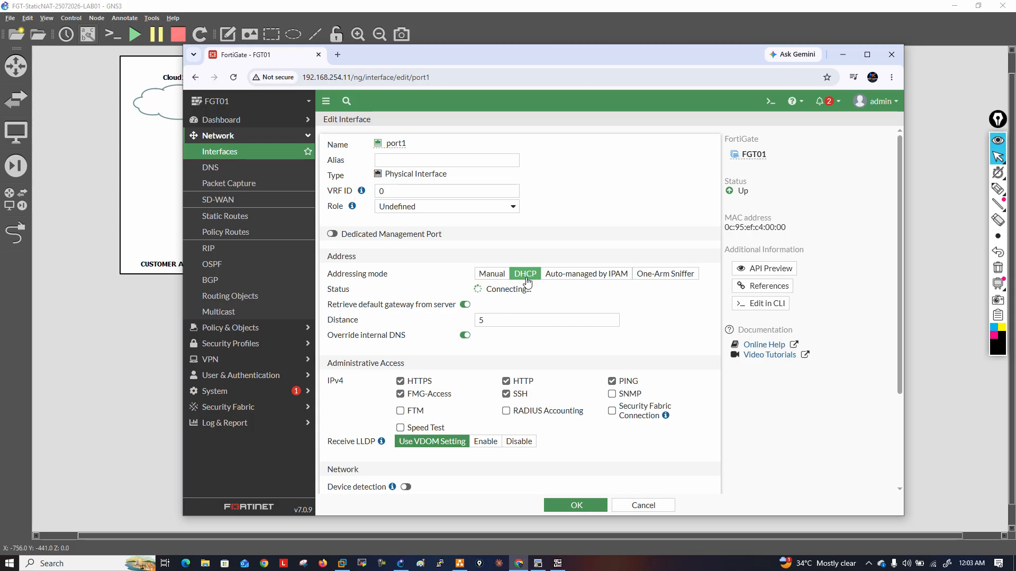
click(492, 274)
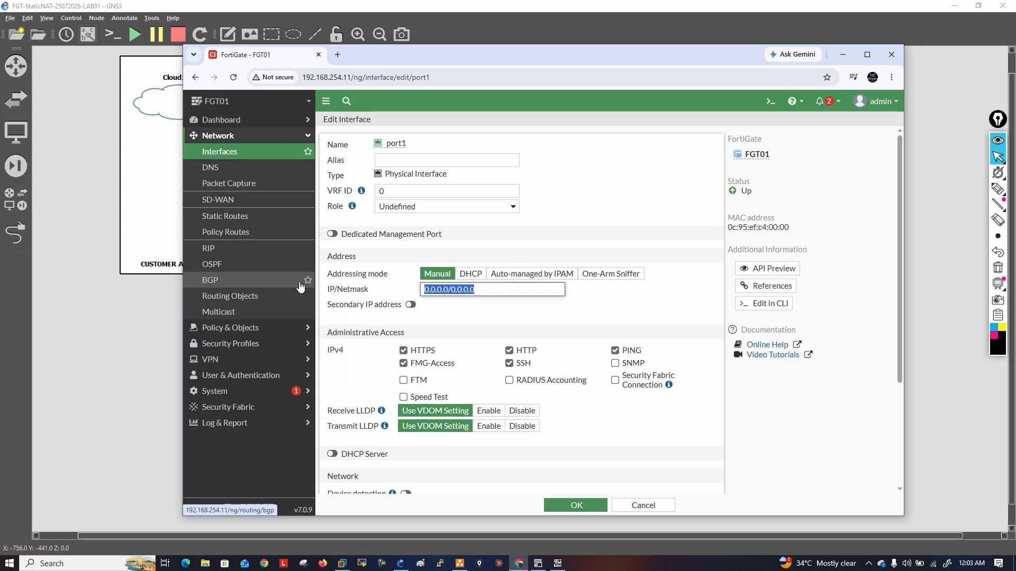
text(89.98.99.)
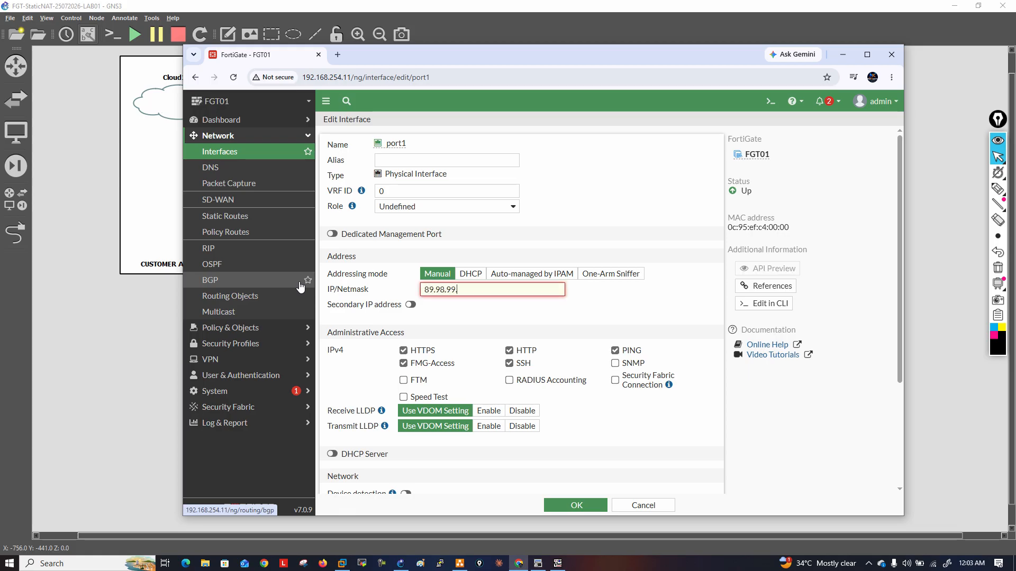
text(2/2)
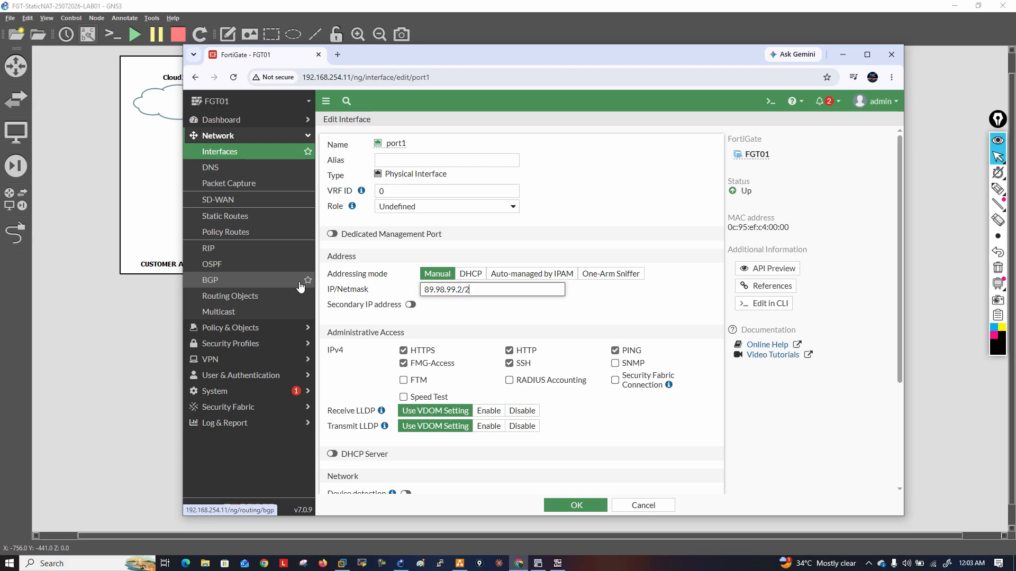
text(8)
key(Tab)
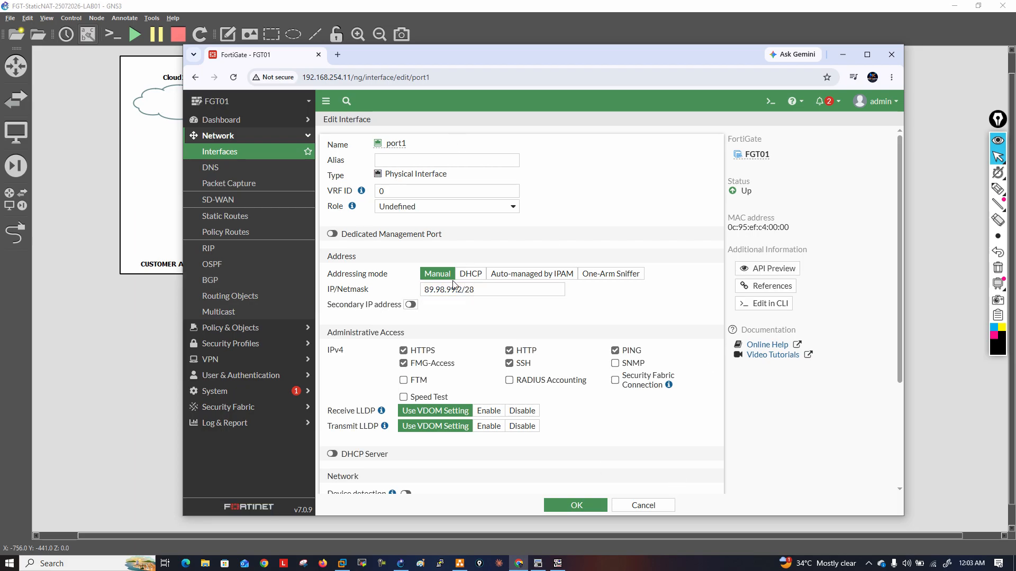
Disable HTTPS, FMG-Access, HTTP and SSH administrative access on port1, leaving only PING, and save the interface
click(403, 350)
click(403, 363)
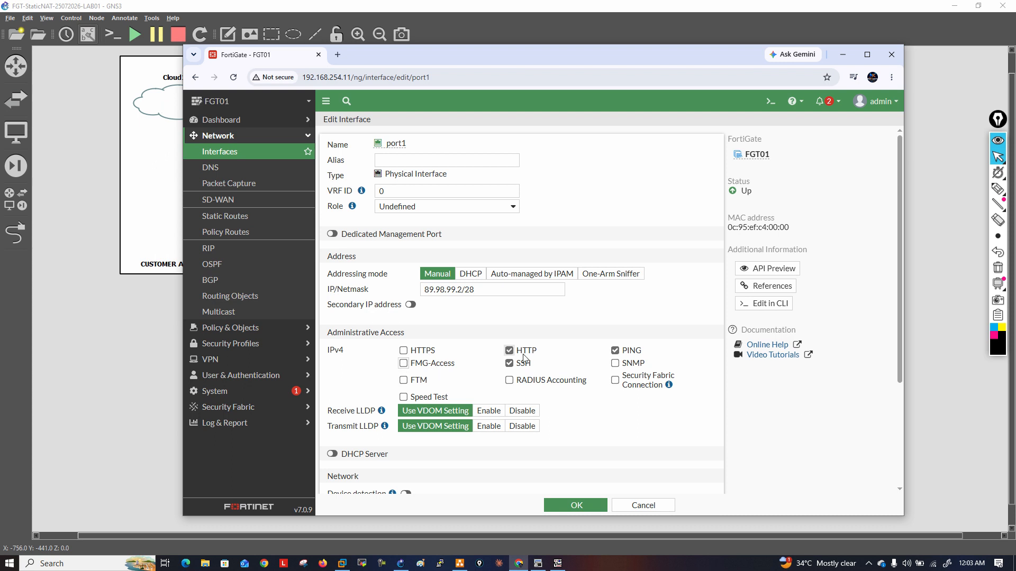
click(522, 352)
click(523, 364)
click(576, 506)
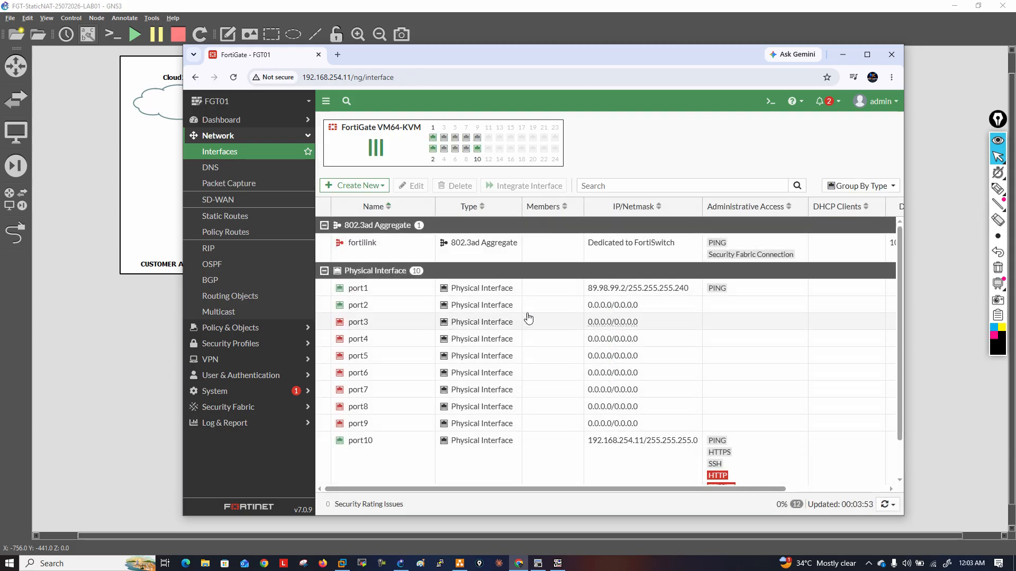
Set port2's IP/Netmask to 192.168.1.1/24, allow PING administrative access on it and save the interface
double_click(529, 313)
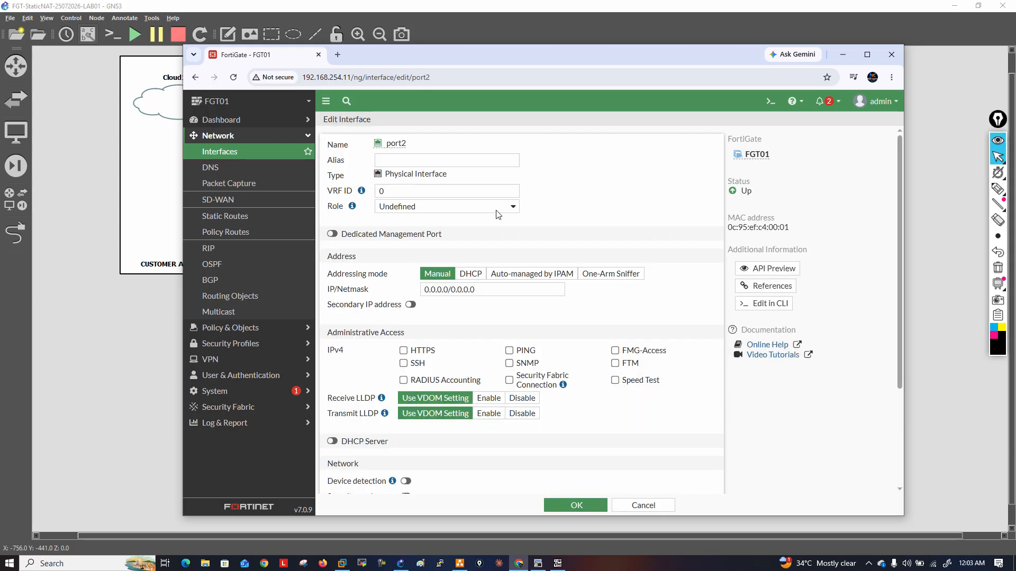
drag(474, 290, 337, 282)
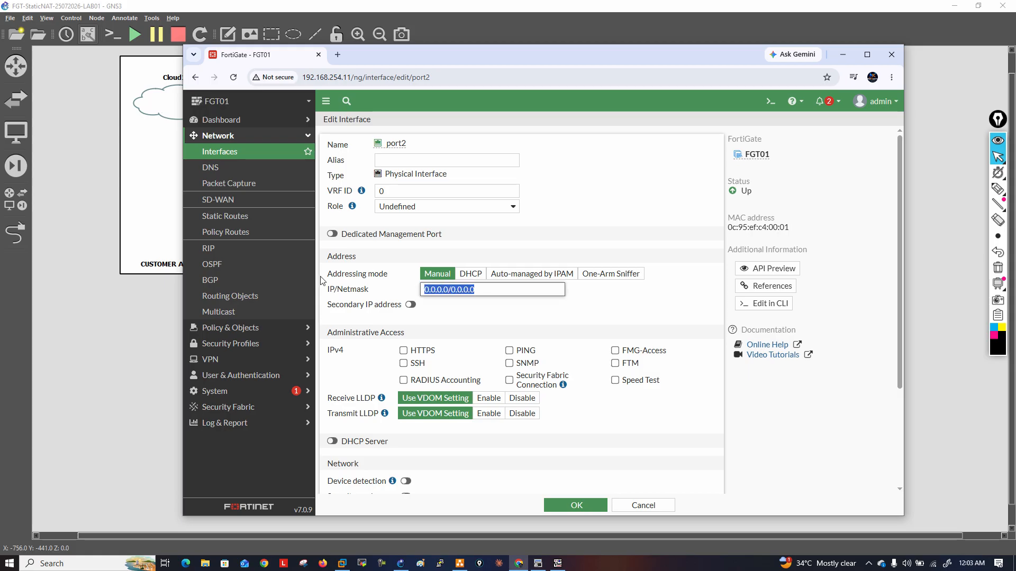
text(192.168.1.1)
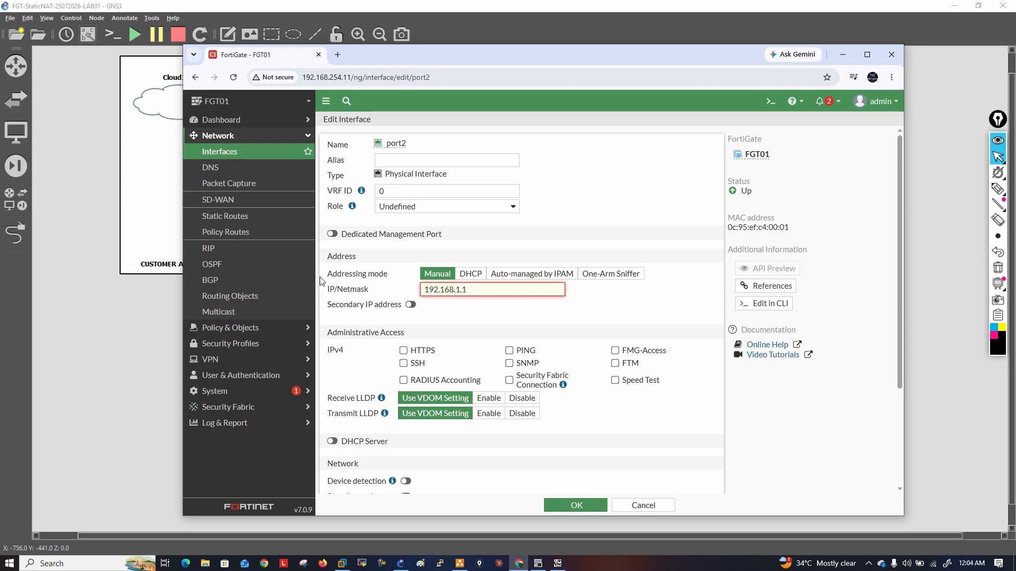
text(/24)
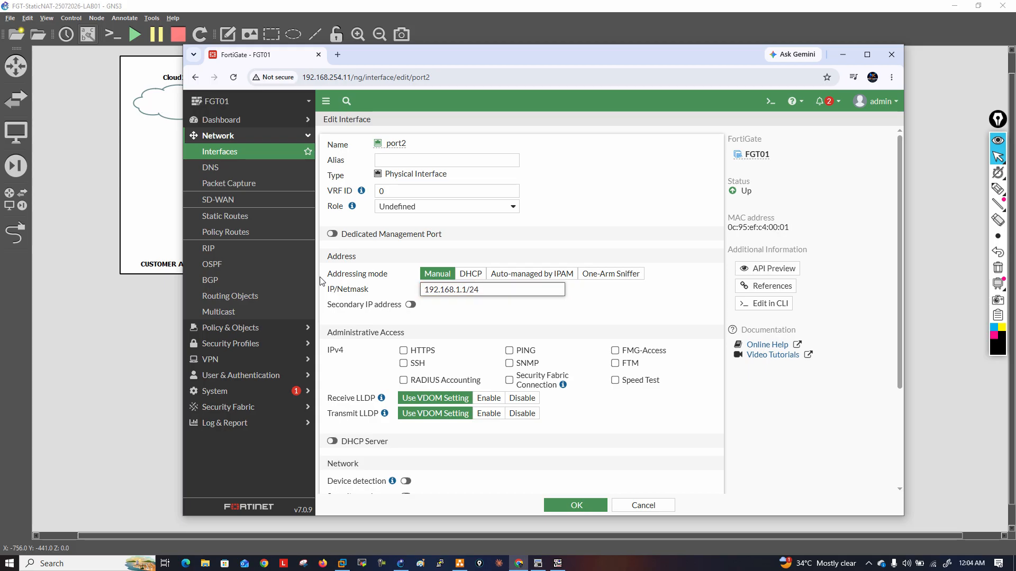
click(509, 351)
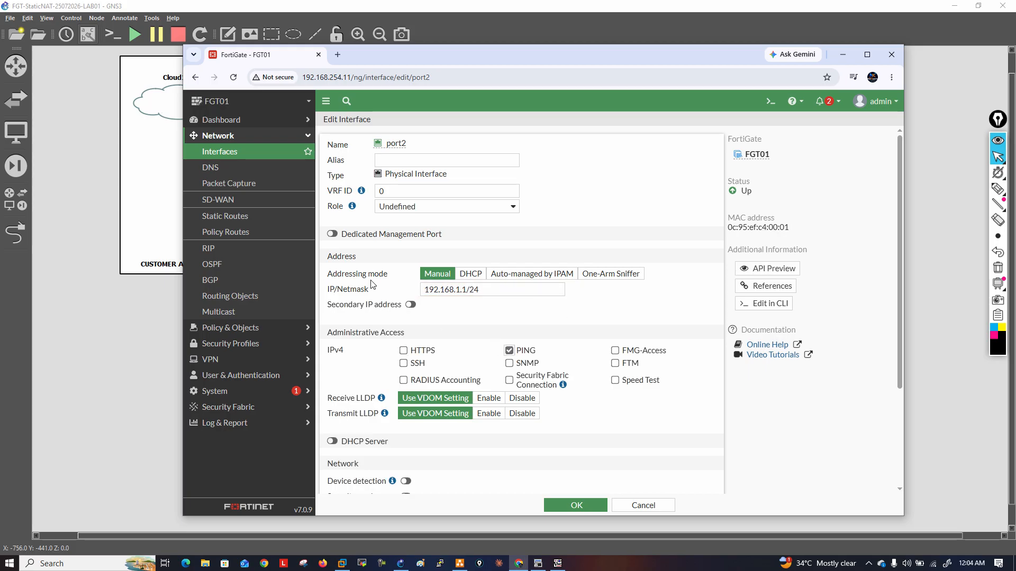
scroll(449, 365, down, 2)
click(600, 506)
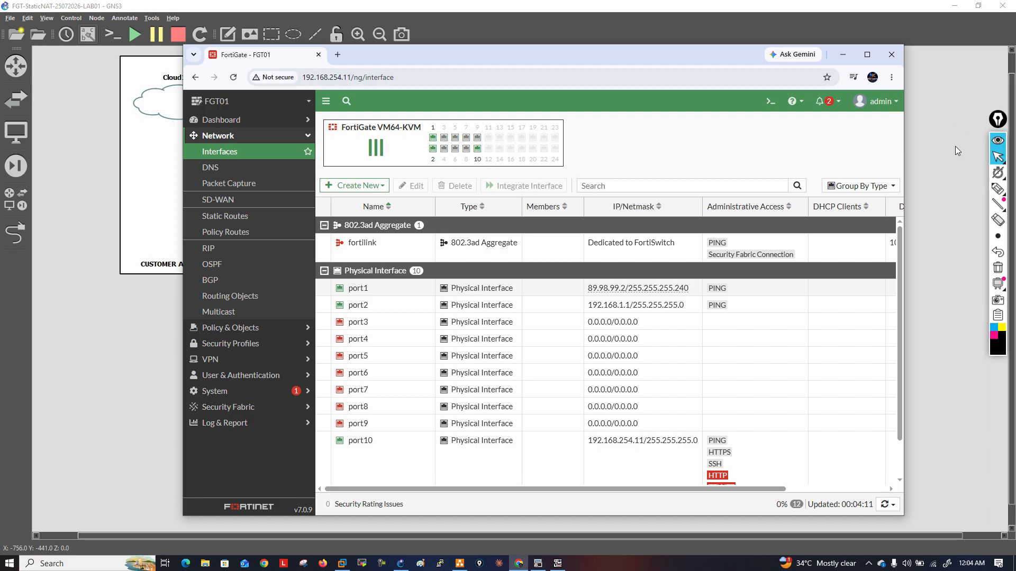
Switch to the GNS3 topology, open PC1's console and enter its IP address 192.168.1.11 /24 followed by the gateway
click(113, 169)
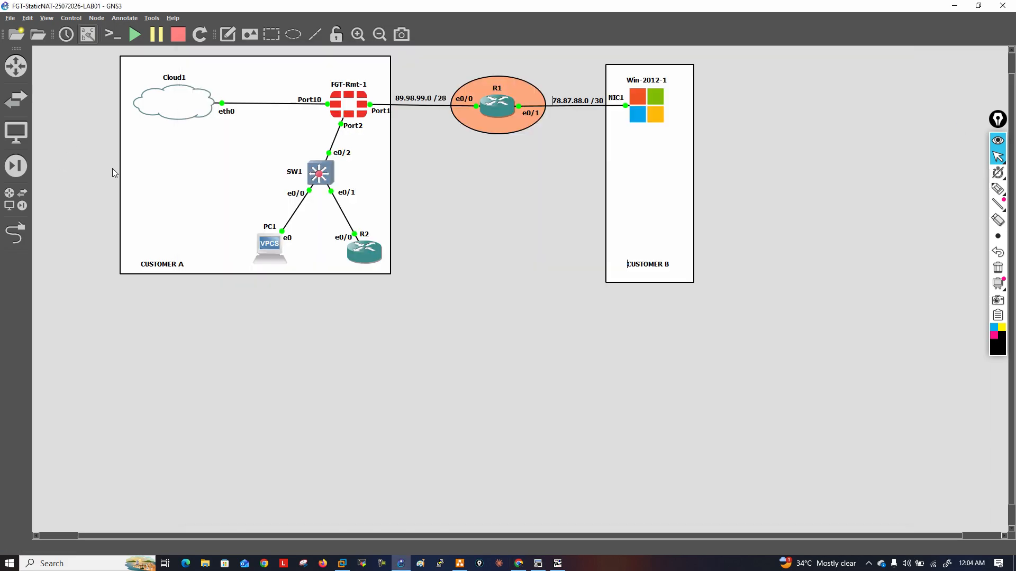
mouse_move(362, 256)
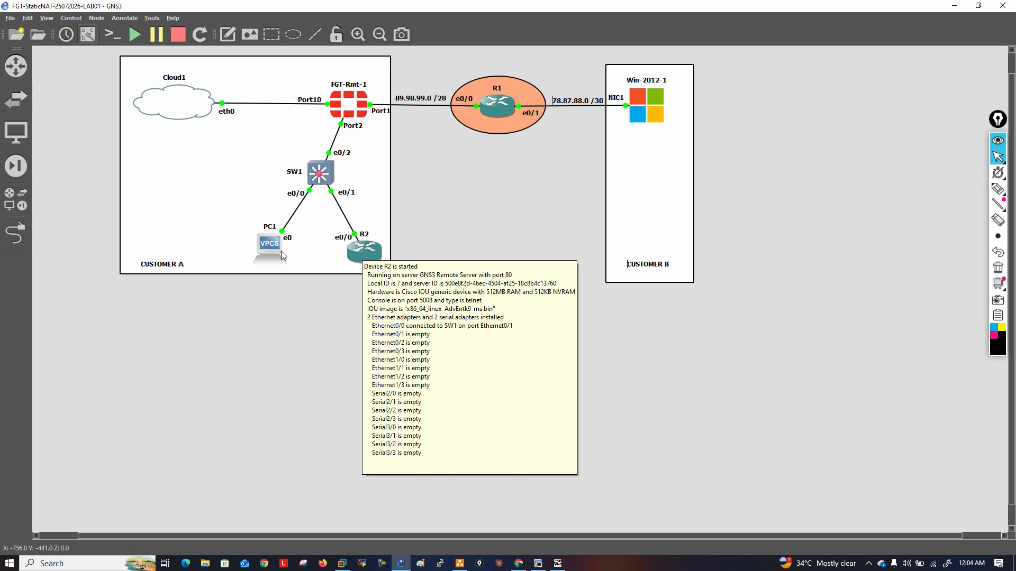
double_click(274, 249)
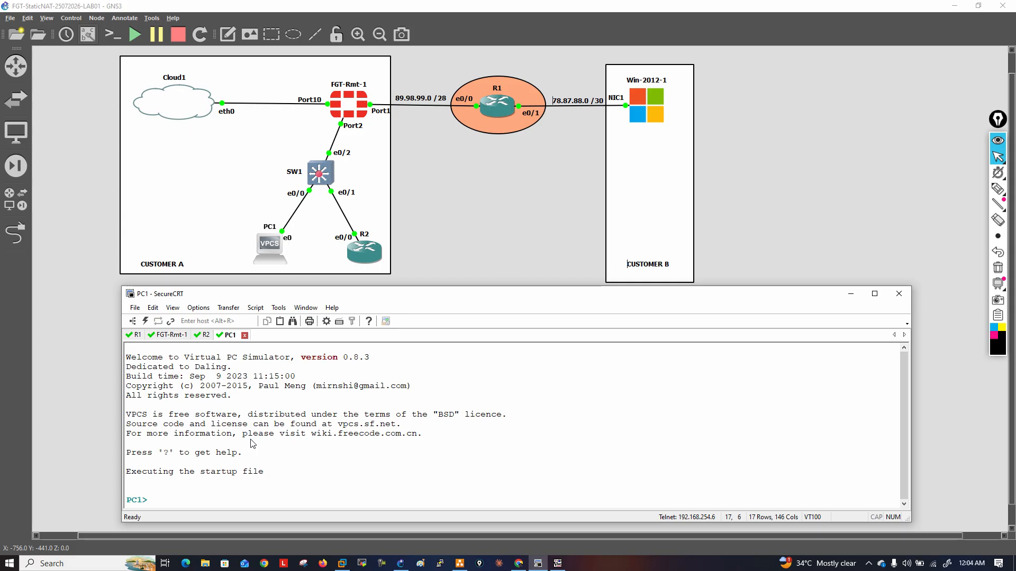
text(ip 192.168.1.11 /2)
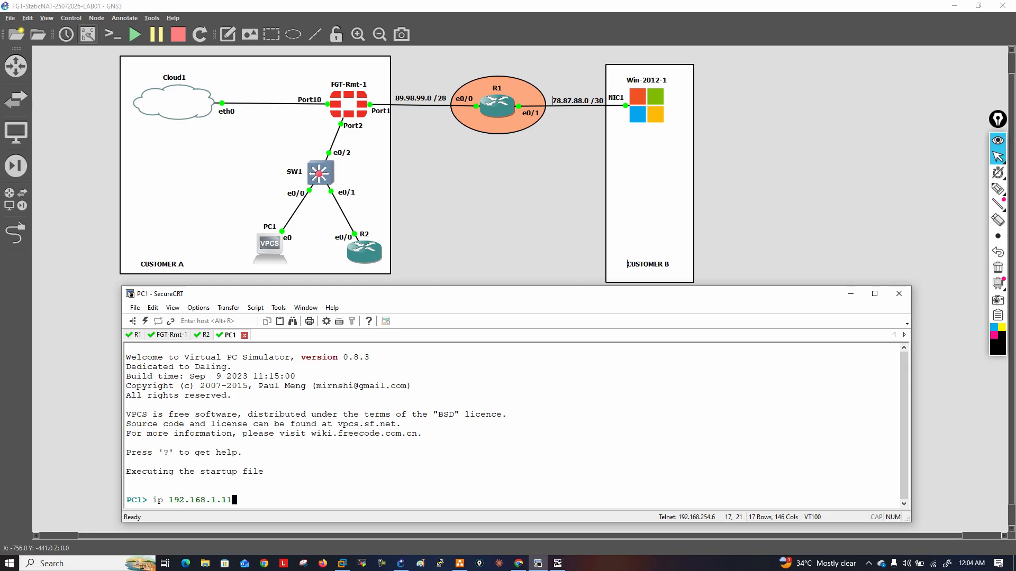
text(4 192.168.1.1)
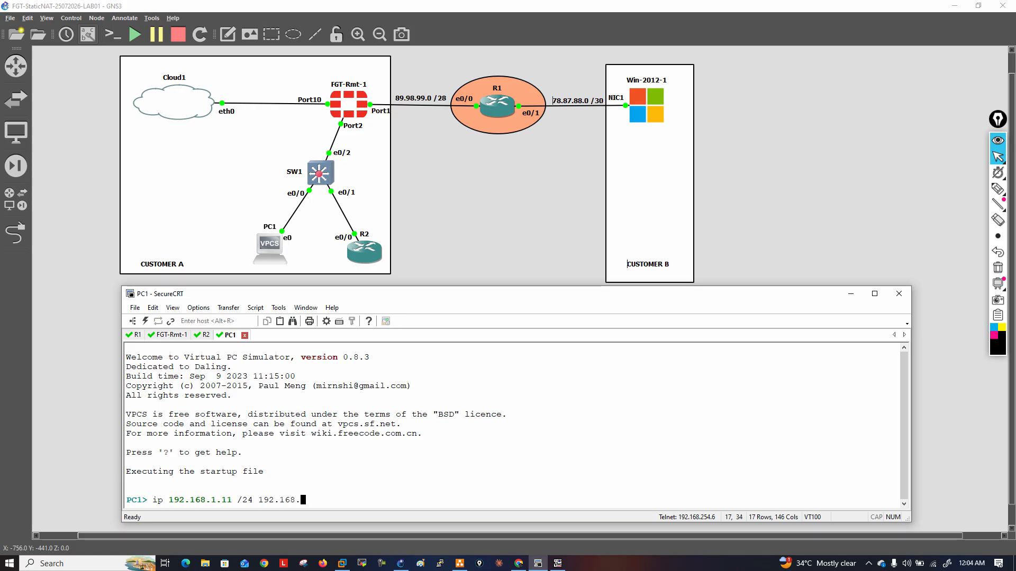
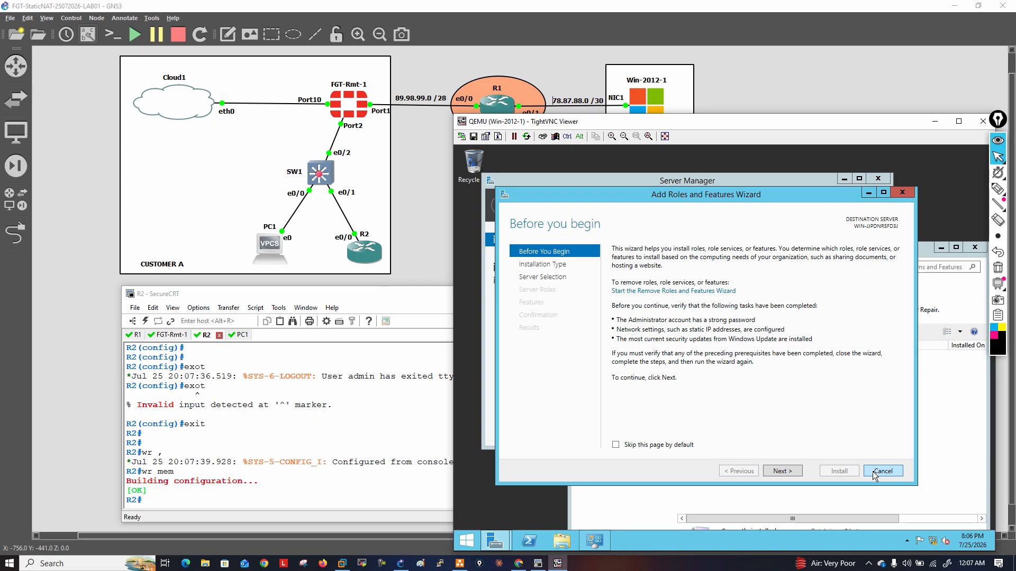
Cancel the Add Roles and Features Wizard and close Programs and Features and Server Manager on the Windows server
click(883, 470)
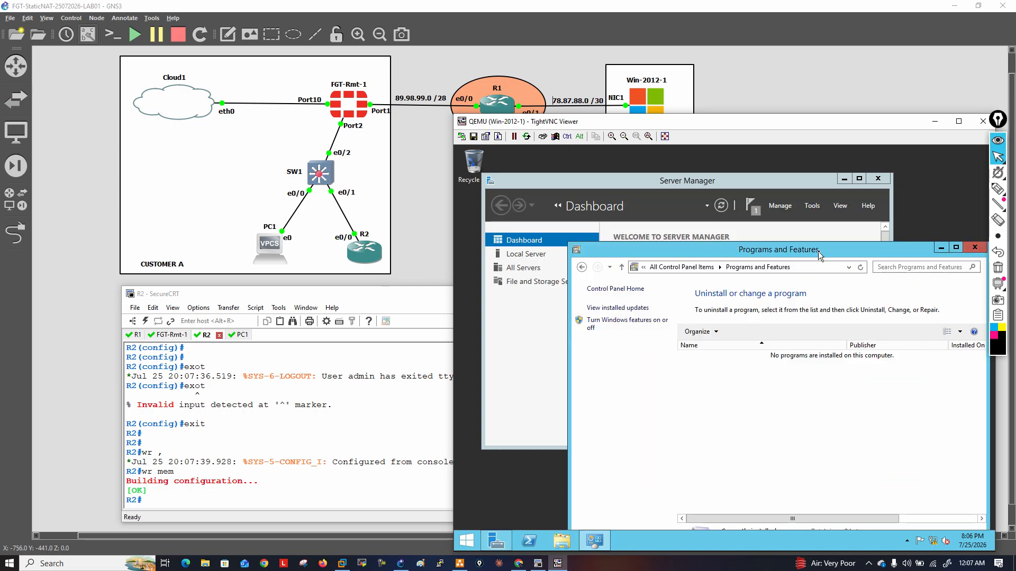
drag(818, 252, 759, 252)
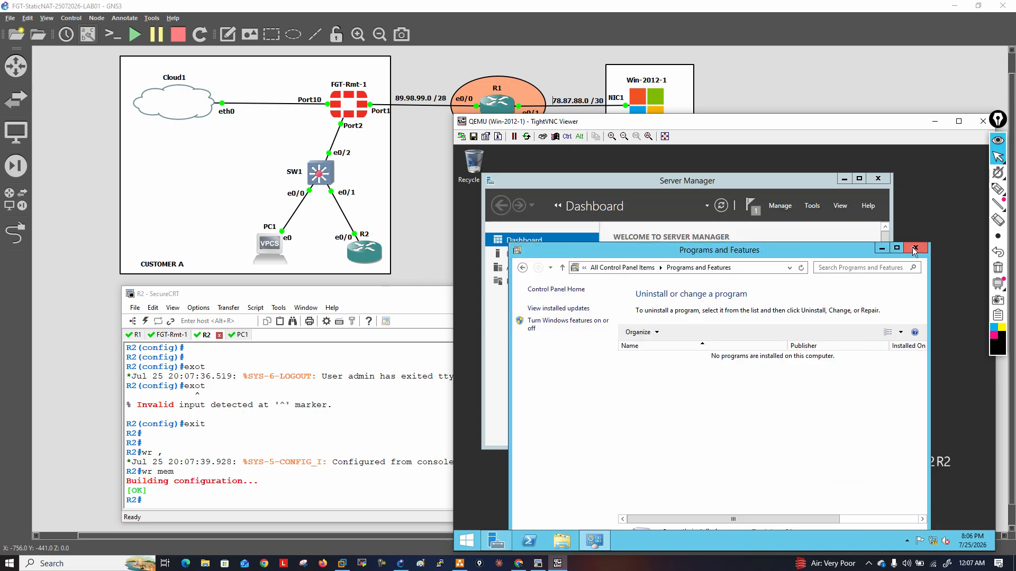
click(914, 249)
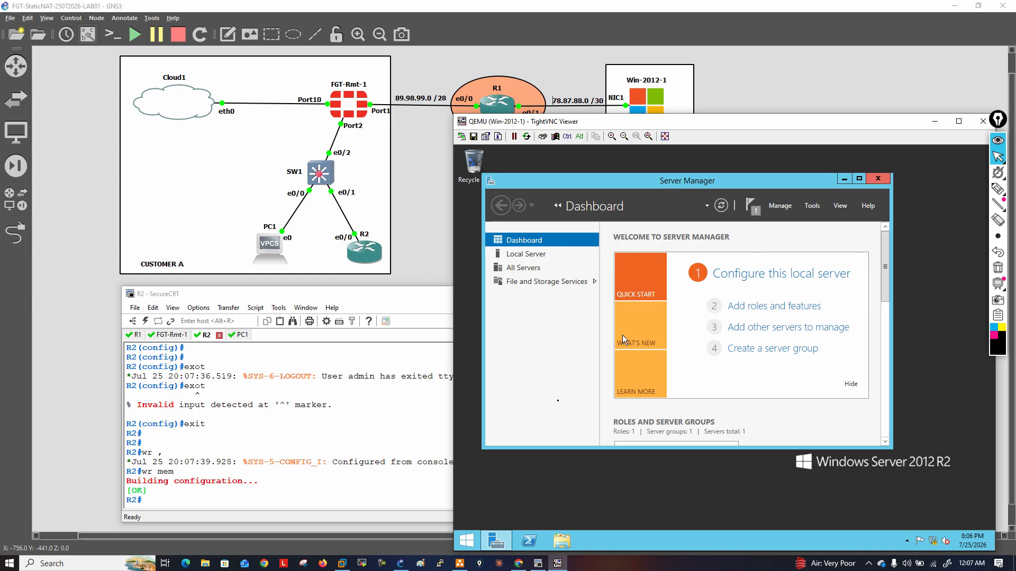
click(877, 178)
Run cmd on the Windows server and start the telnet client from the command prompt
right_click(467, 538)
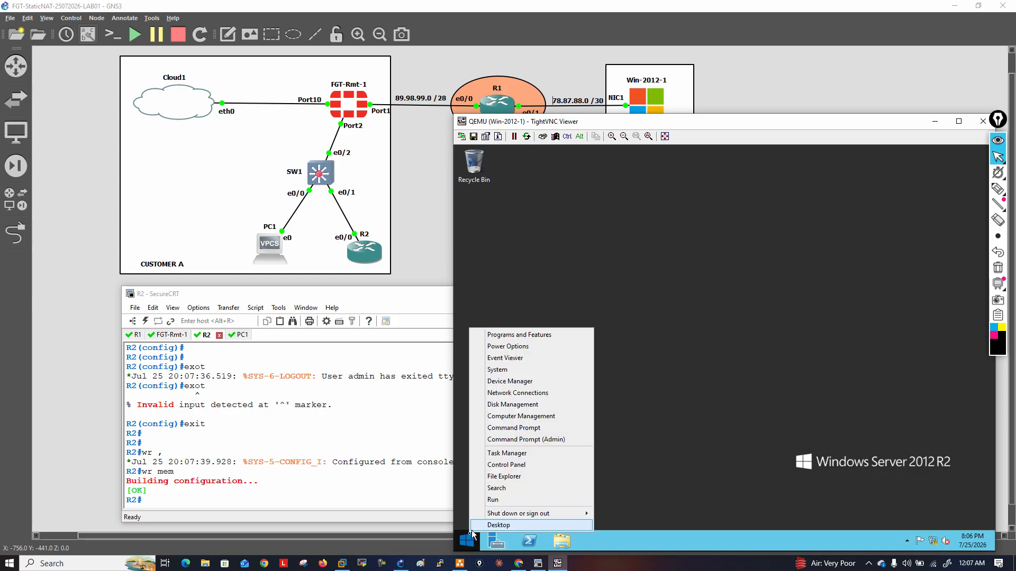
click(505, 500)
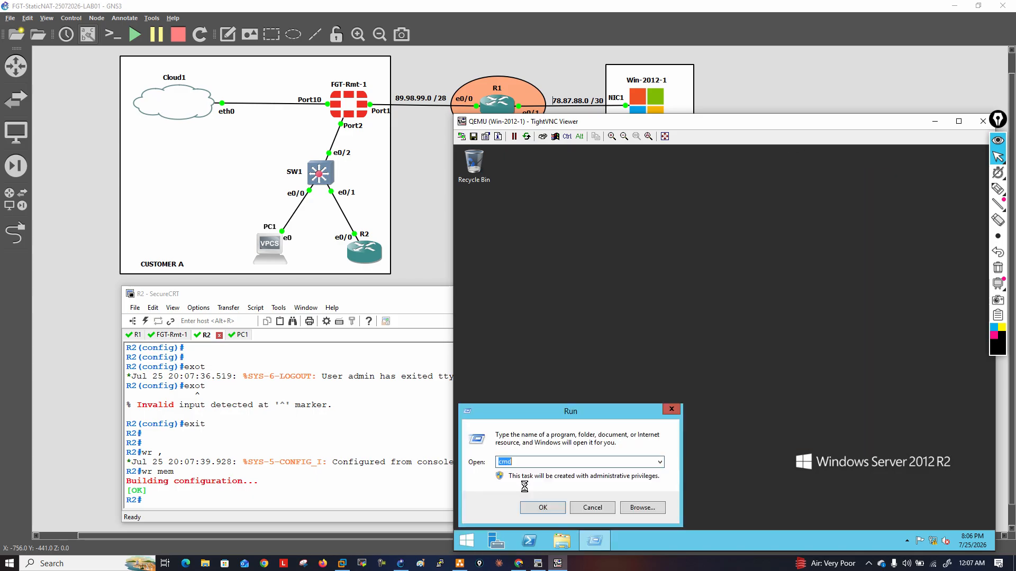
click(544, 506)
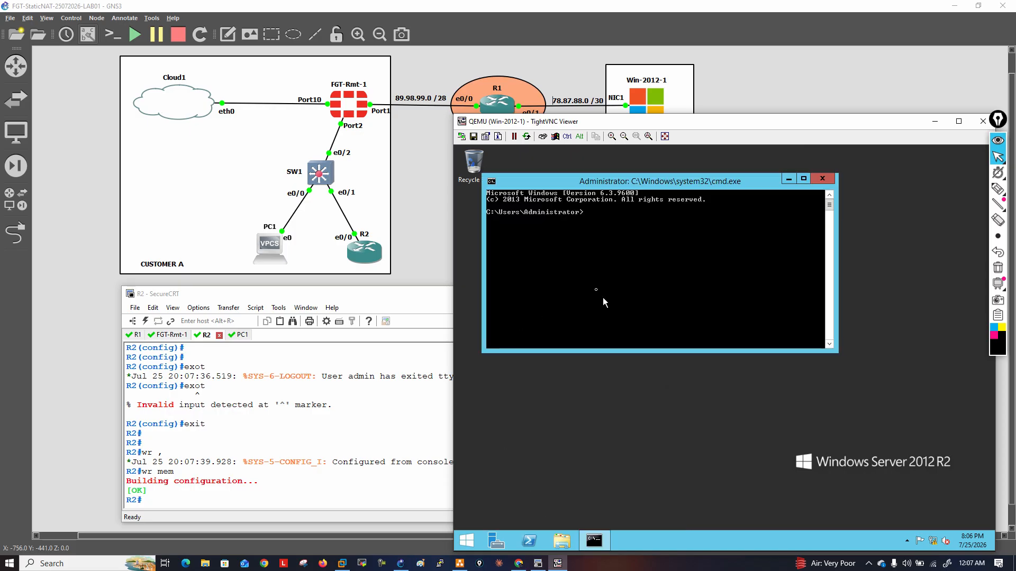
text(telnet)
key(Return)
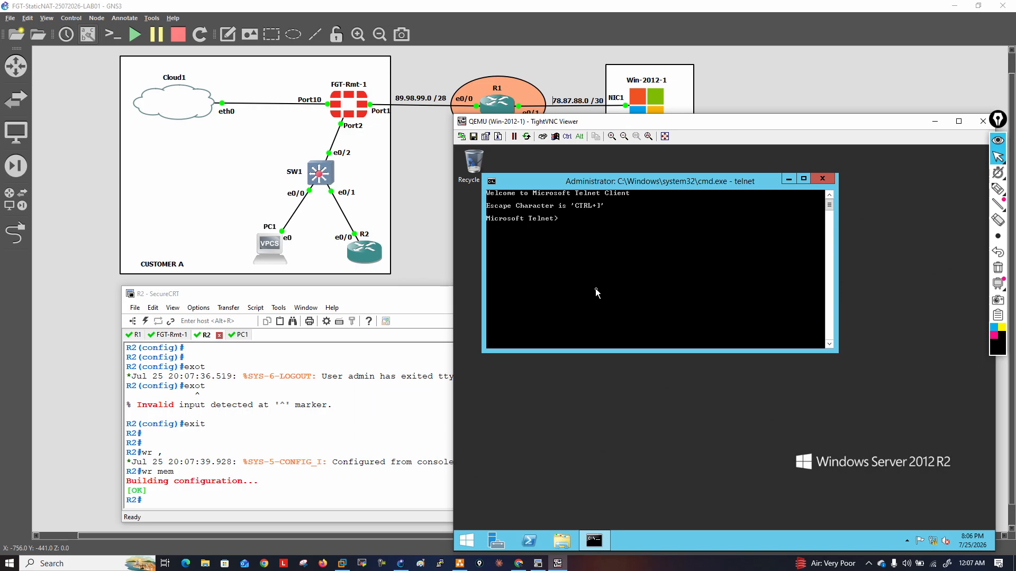
Quit the telnet client, clear the command prompt's screen with cls and minimize its window
text(exit)
key(Return)
text(qu)
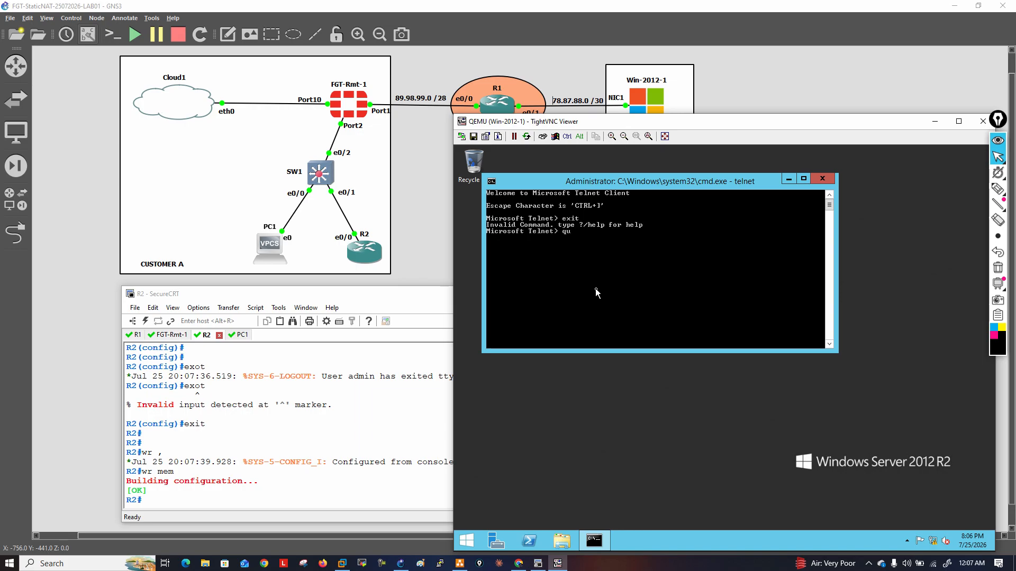
text(iit)
key(Return)
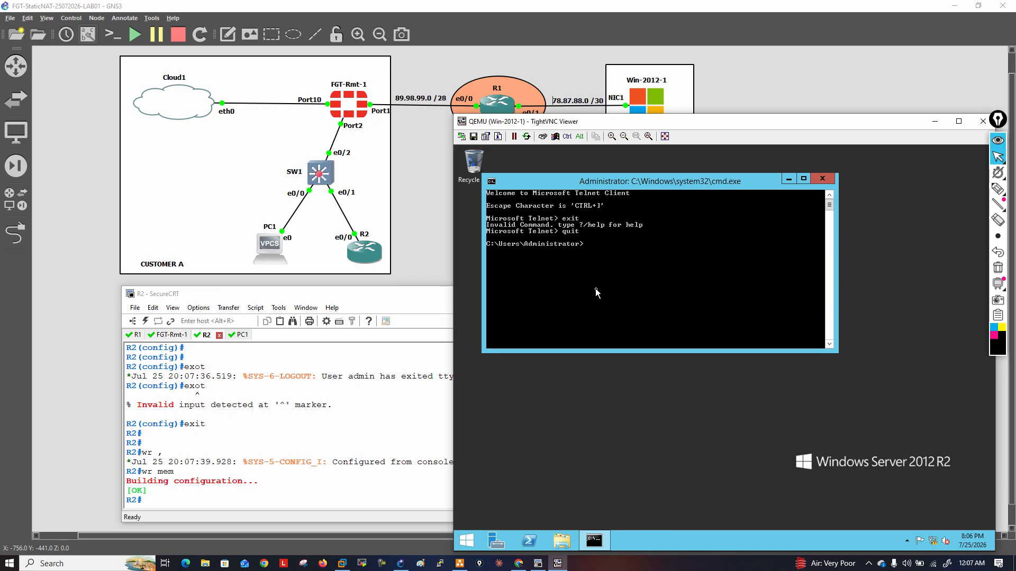
text(cls)
key(Return)
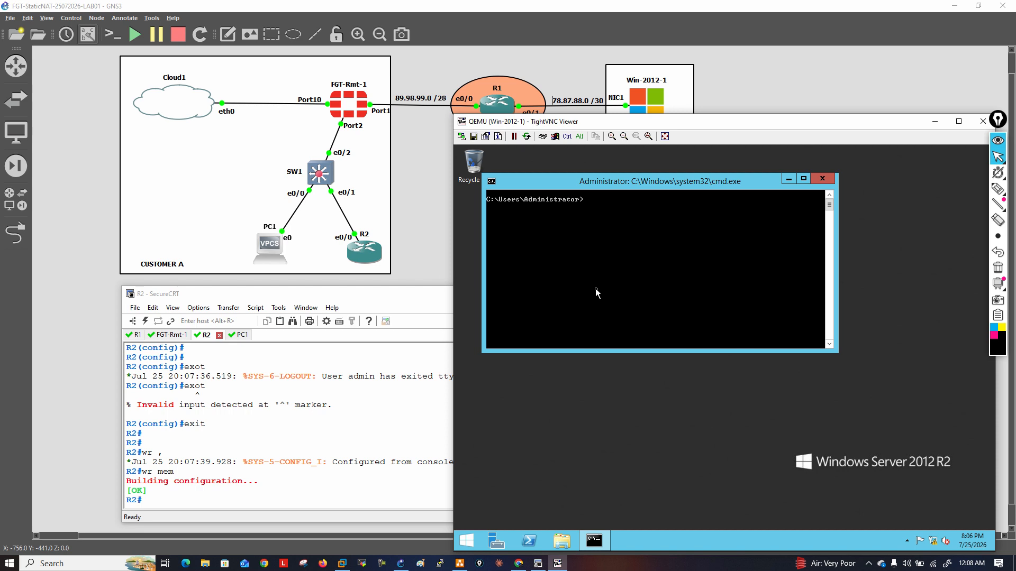
click(788, 179)
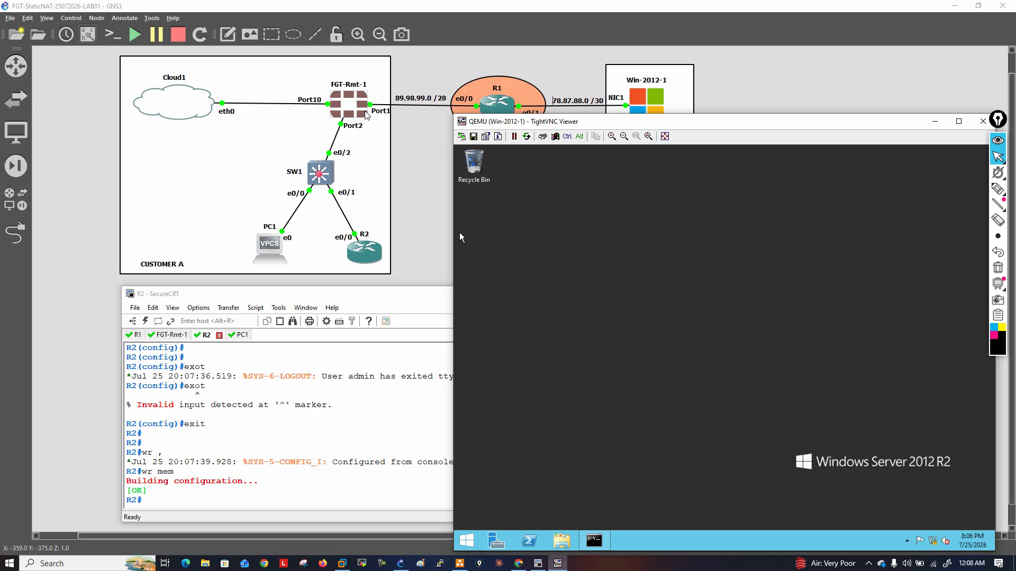
Bring back the Windows server's command prompt and try a telnet connection to 89.98.99.5
click(587, 540)
text(telnet 89.98.99.5)
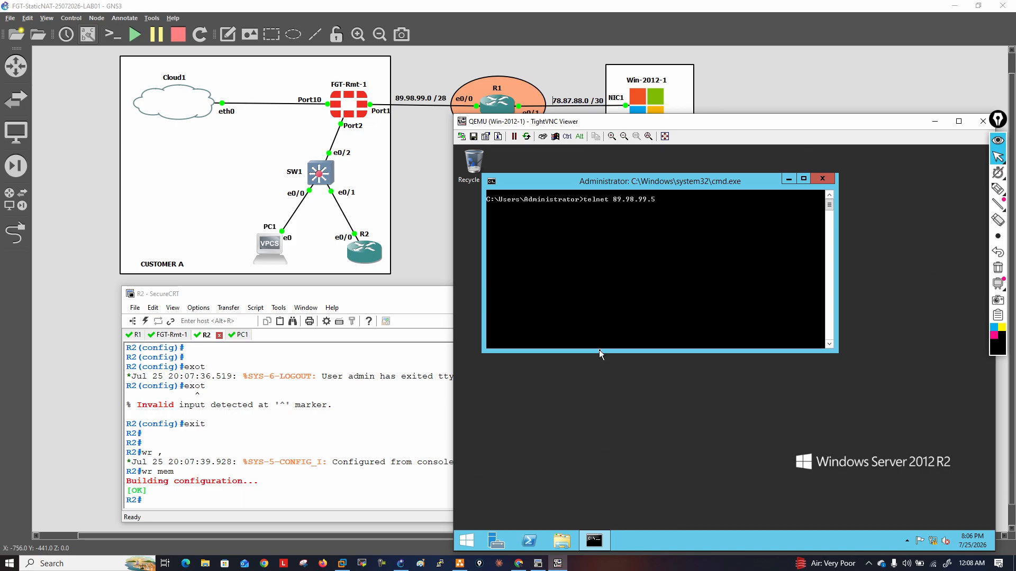
key(Return)
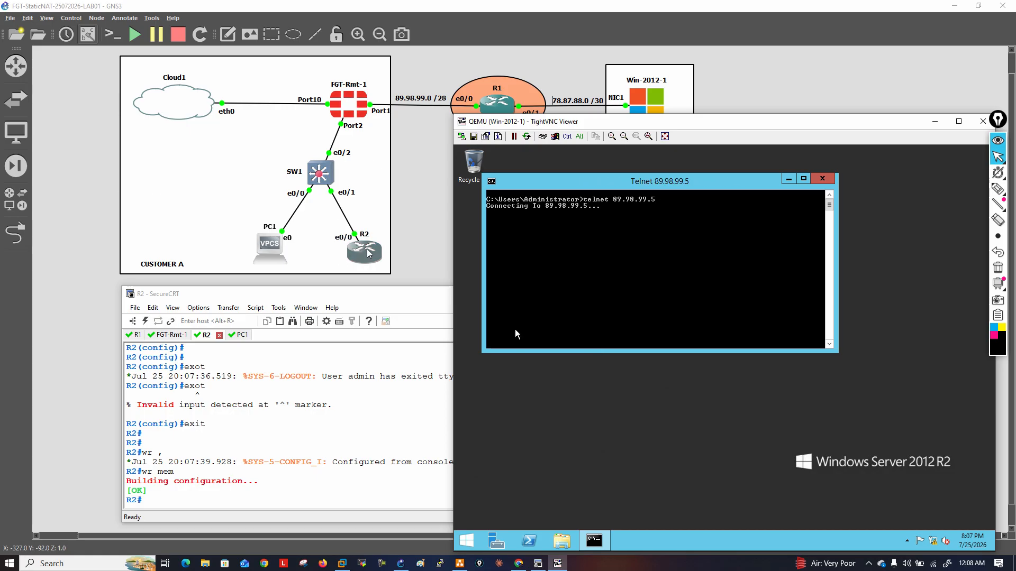
Switch to the GNS3 topology and place a text label reading 192.168.1.5 directly below router R2
click(408, 231)
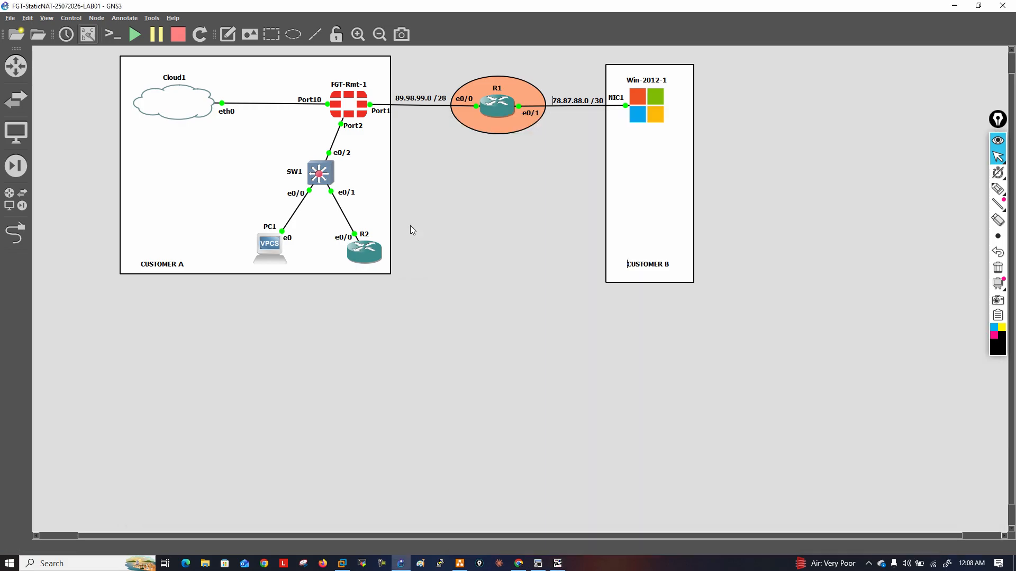
click(463, 277)
text(192.168.1.5)
drag(493, 277, 379, 271)
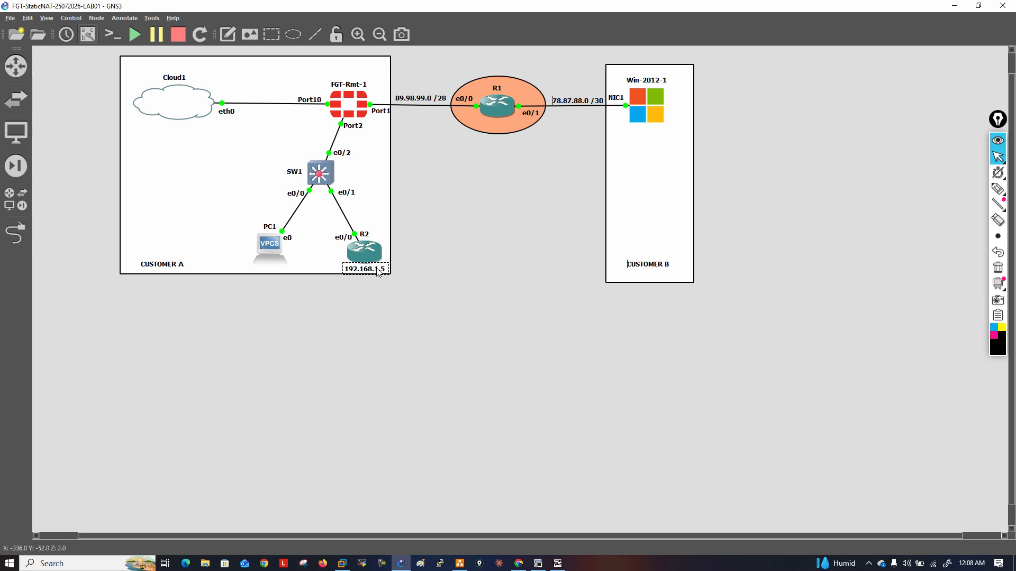
click(439, 279)
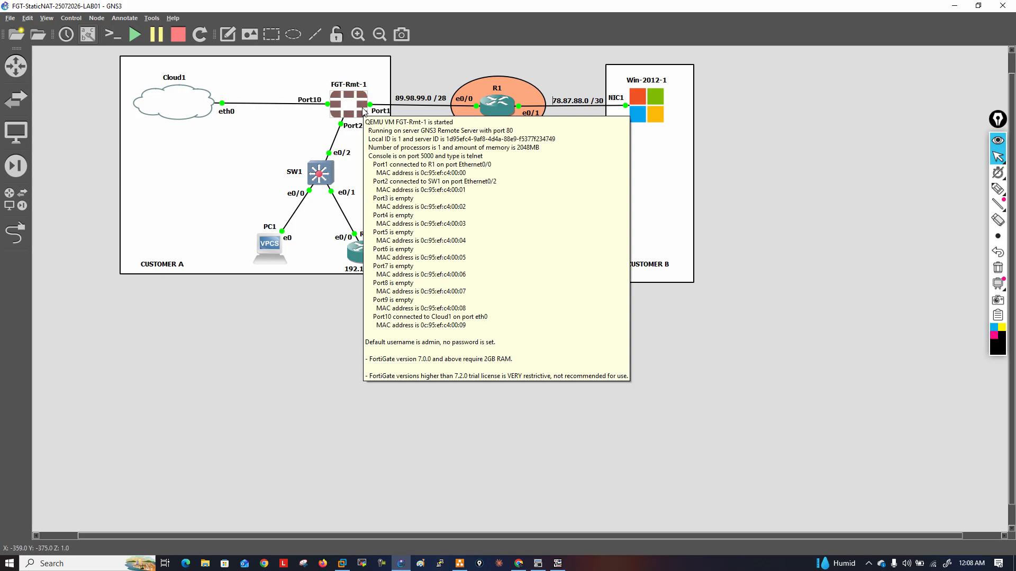
mouse_move(359, 260)
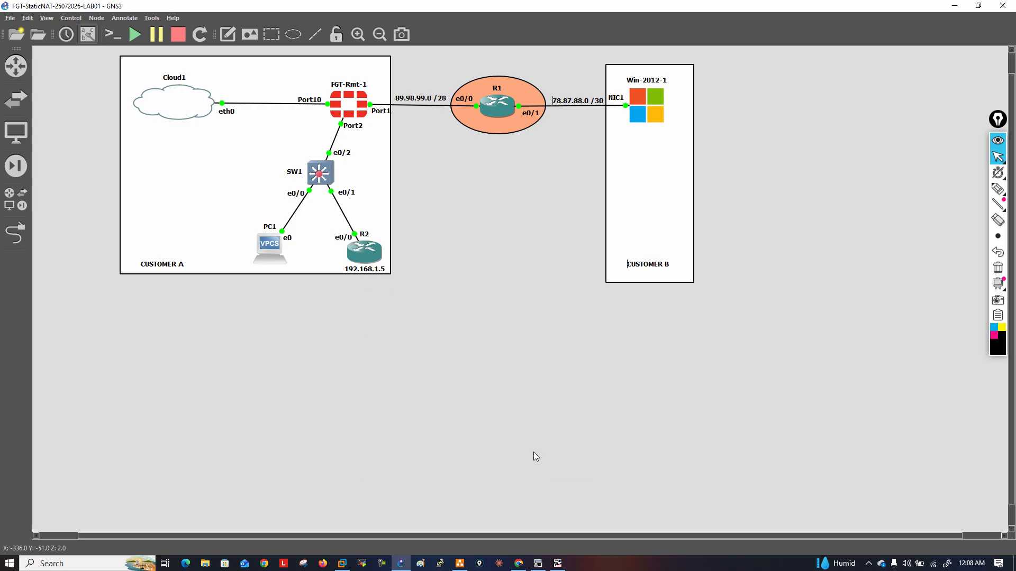
In the FortiGate web interface, create and save a static route to 0.0.0.0/0.0.0.0 with gateway 89.98.99.1 through port1
click(523, 563)
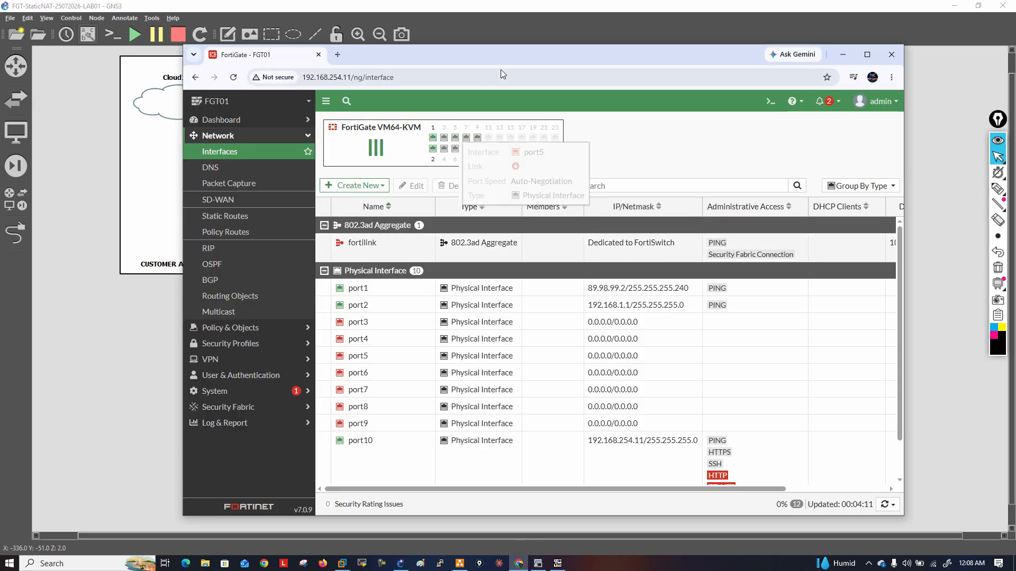
mouse_move(494, 58)
mouse_down()
mouse_move(513, 56)
mouse_move(493, 52)
mouse_up()
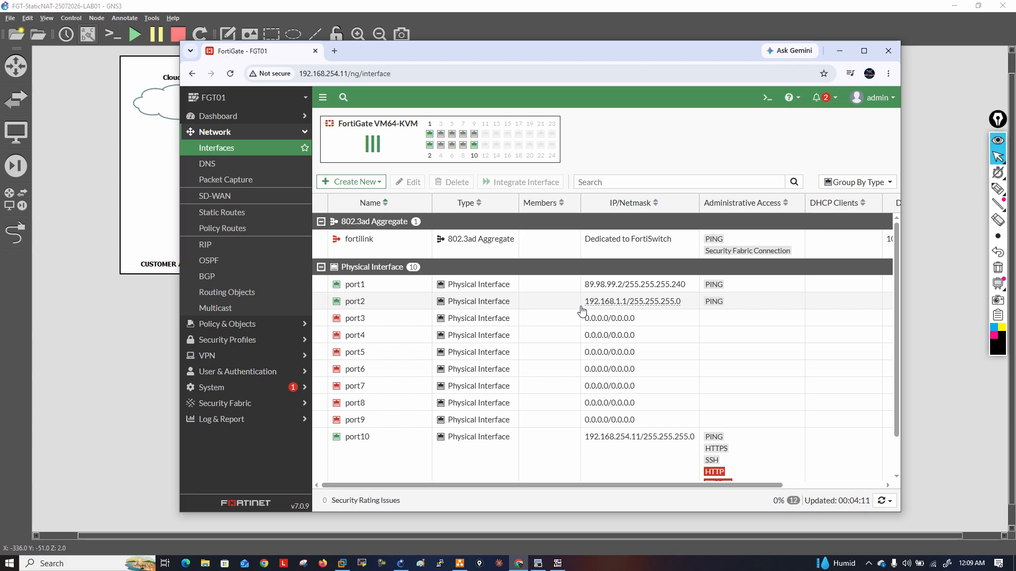
click(251, 219)
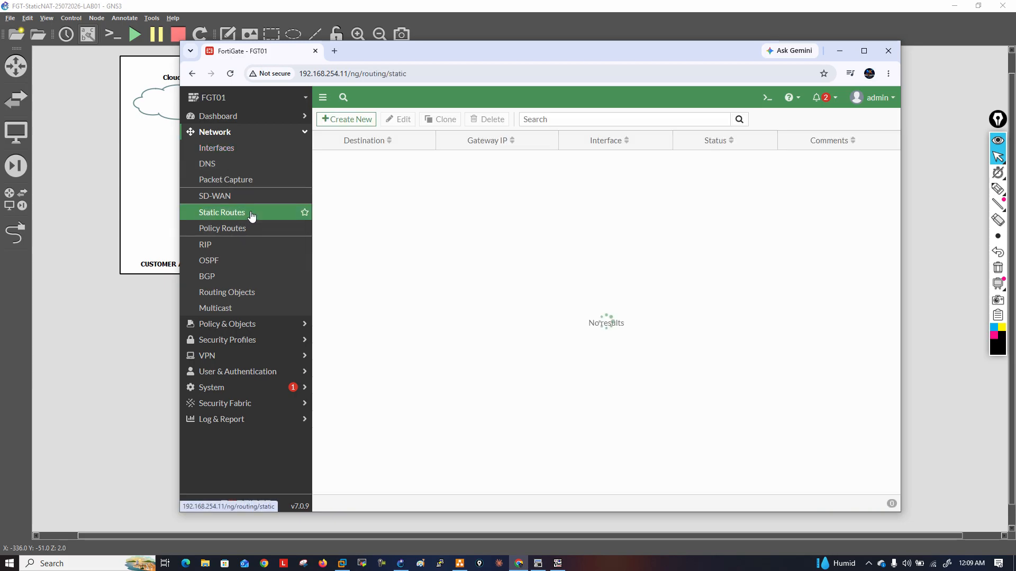
click(346, 125)
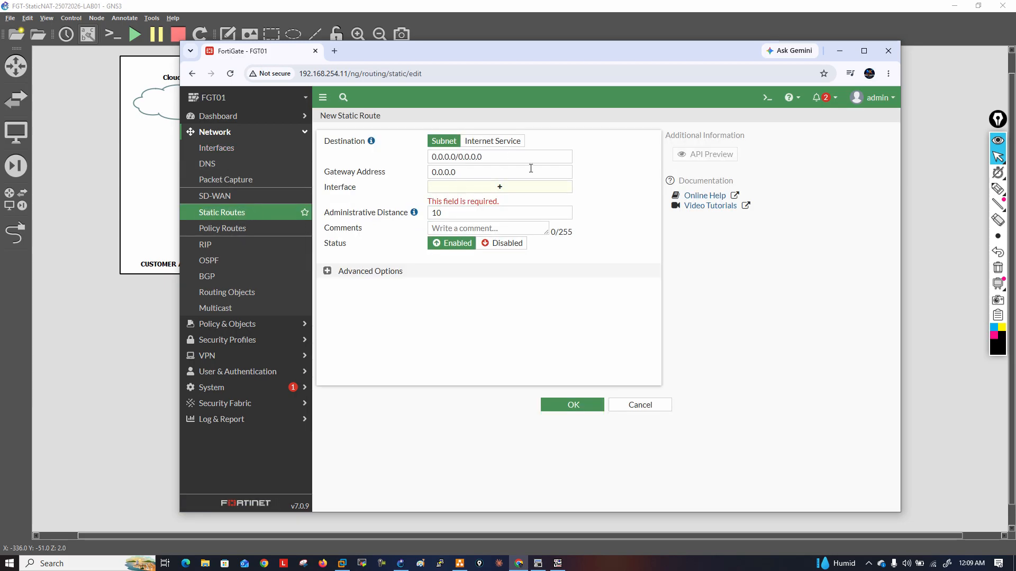
double_click(532, 172)
text(89.98.99.1)
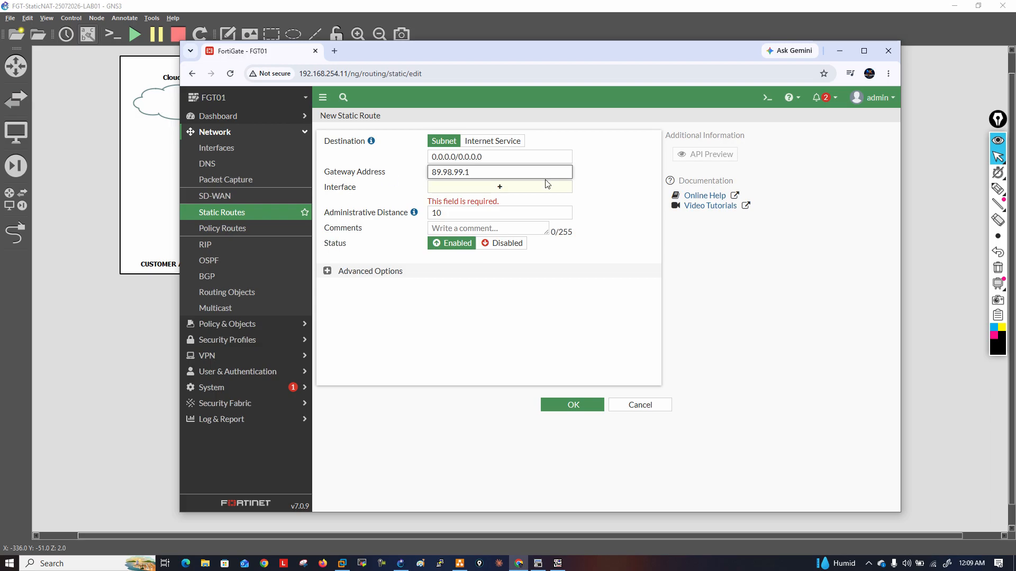
click(545, 180)
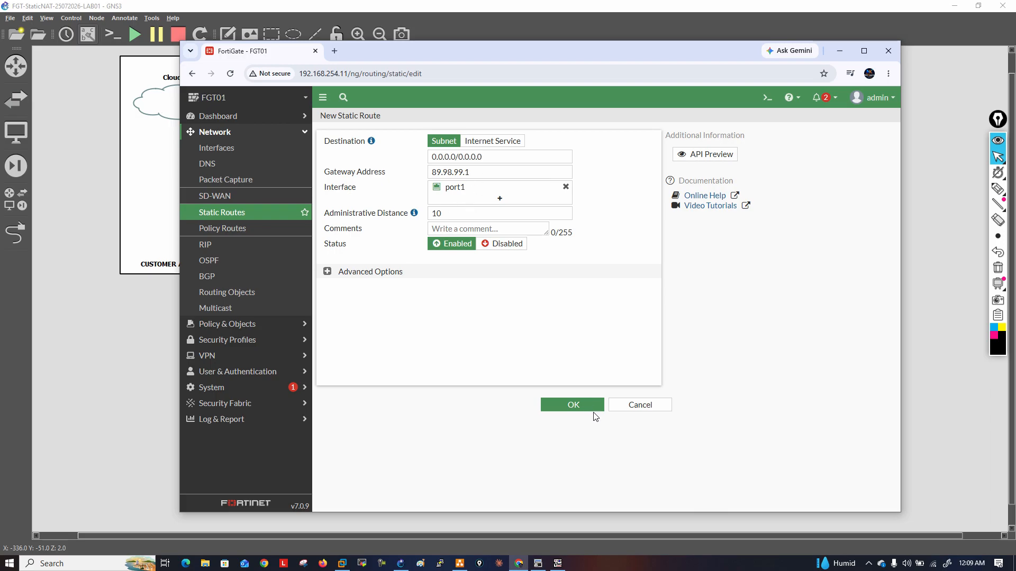
click(573, 404)
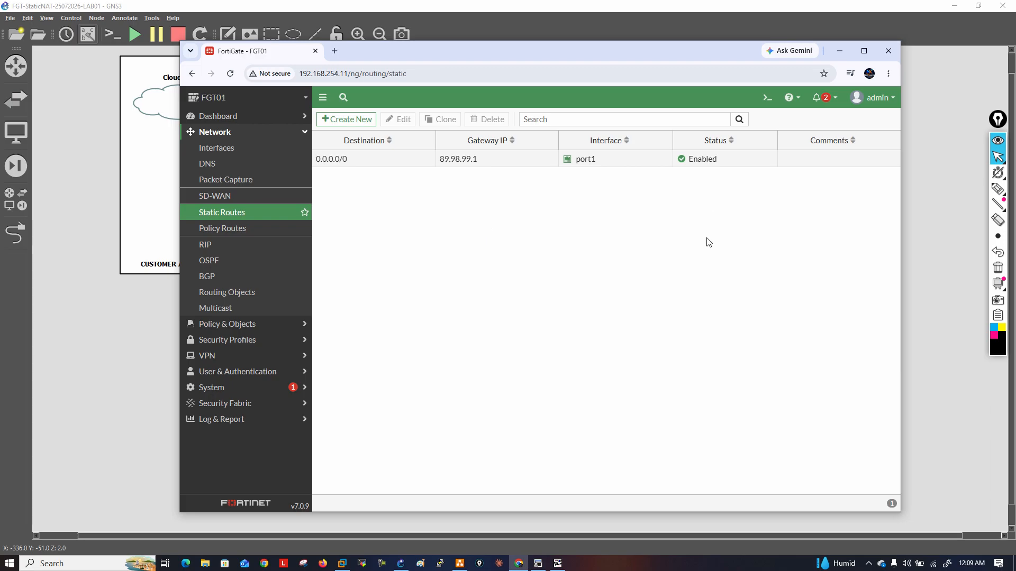
Switch to R1's SecureCRT console and create loopback 8 with IP address 8.8.8.8 255.255.255.255
click(910, 152)
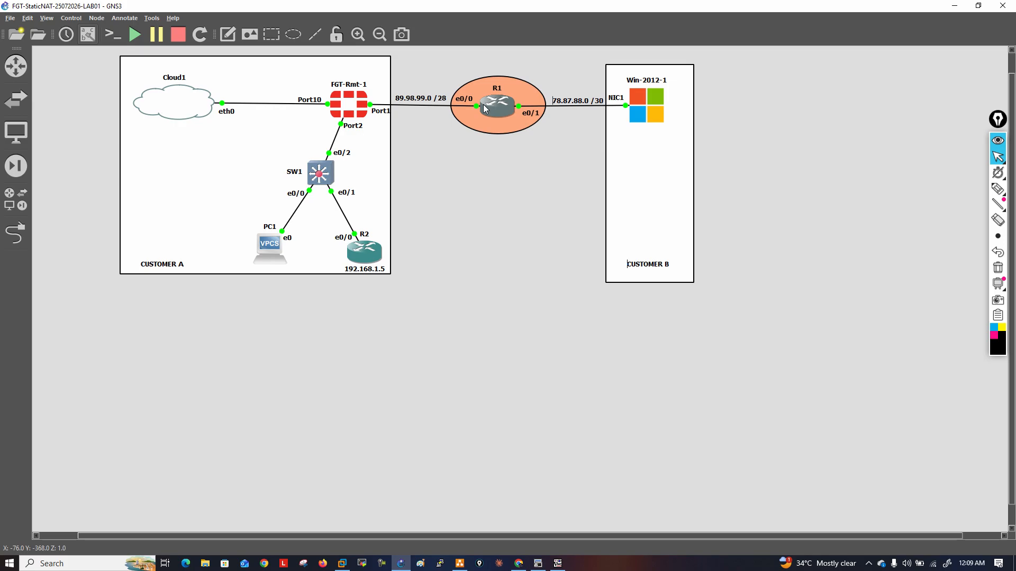
mouse_move(484, 108)
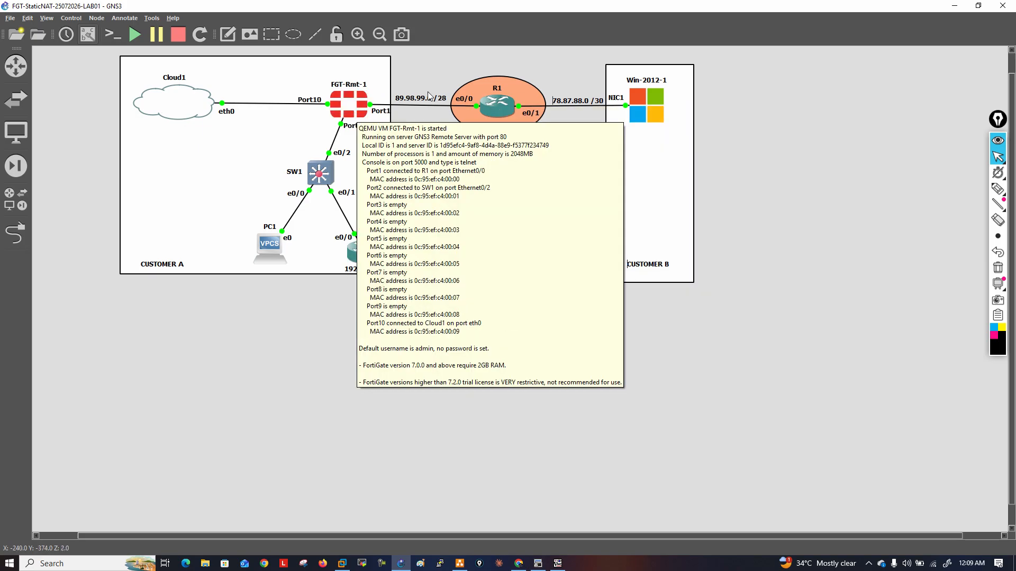
click(544, 567)
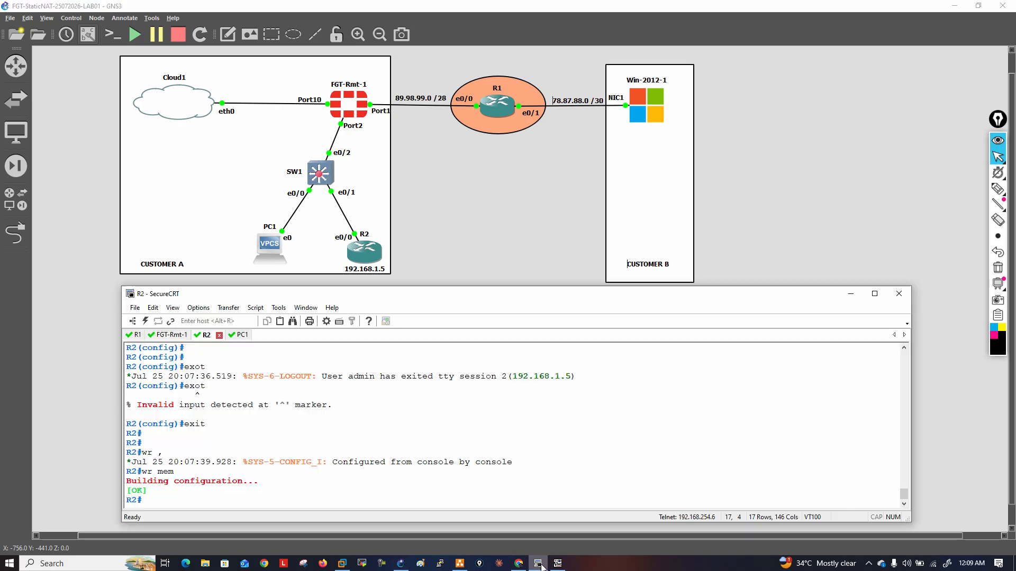
click(139, 335)
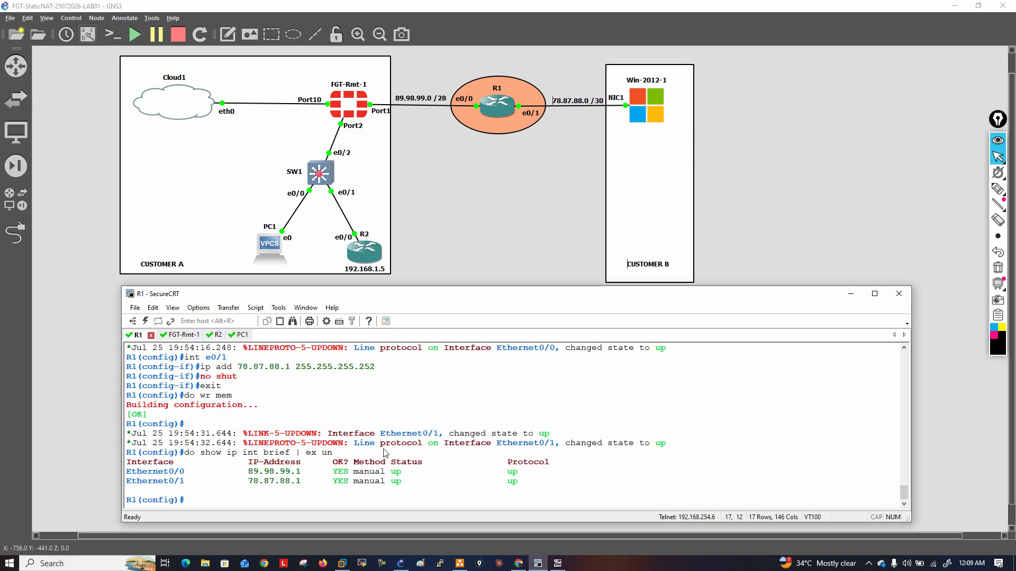
text(int lo 8)
key(Return)
text(ip add )
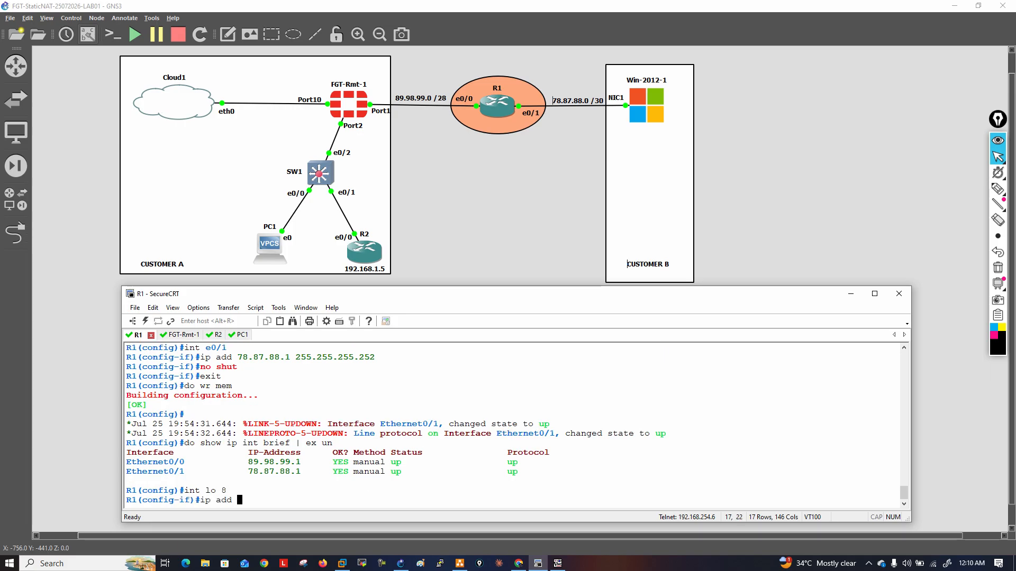
text(8.8.8.)
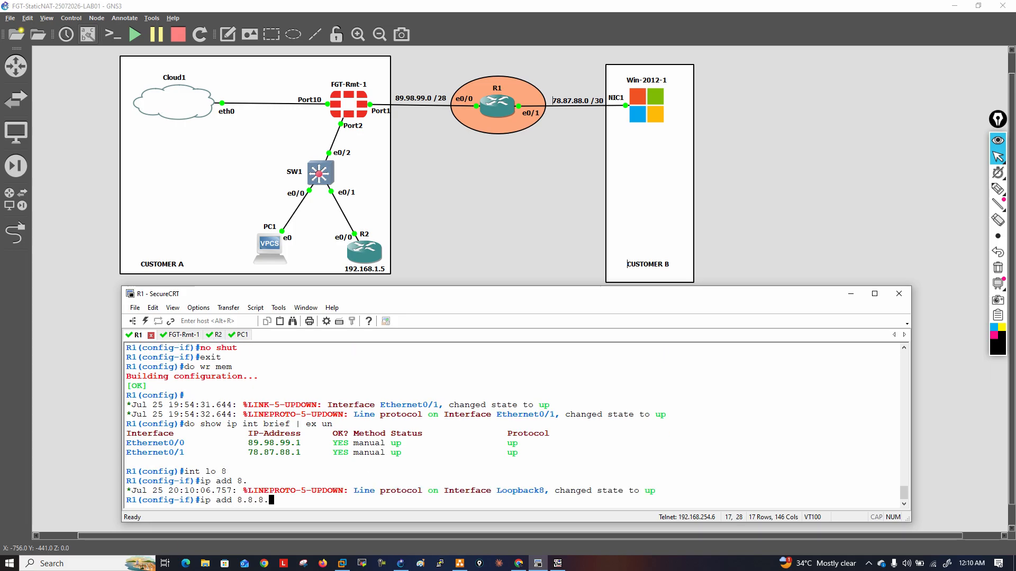
text(8 255.255.255.255)
key(Return)
Create loopback 1 on R1 with IP address 1.1.1.1 255.255.255.255
text(int lo 1)
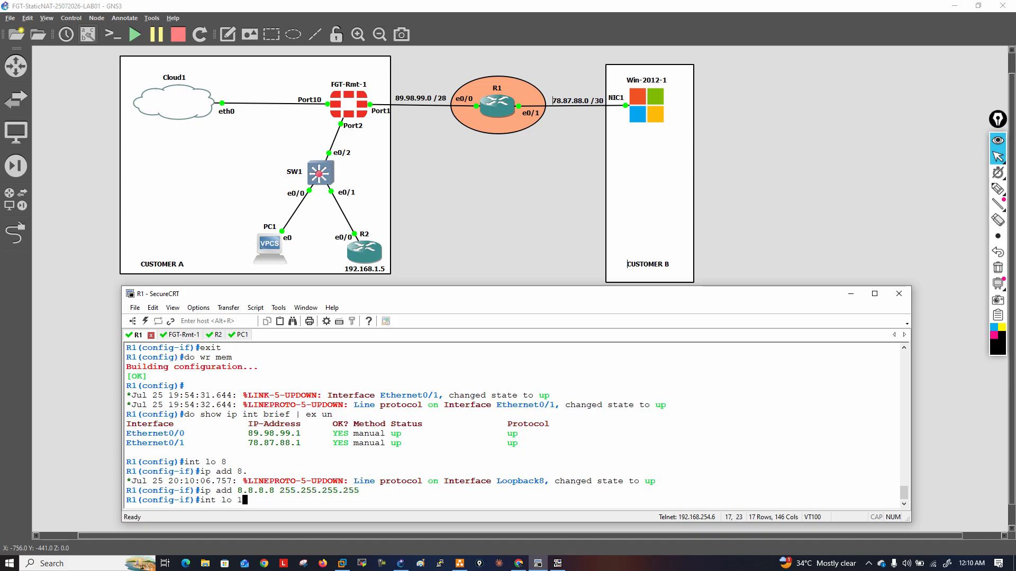
key(Return)
text(ip ad)
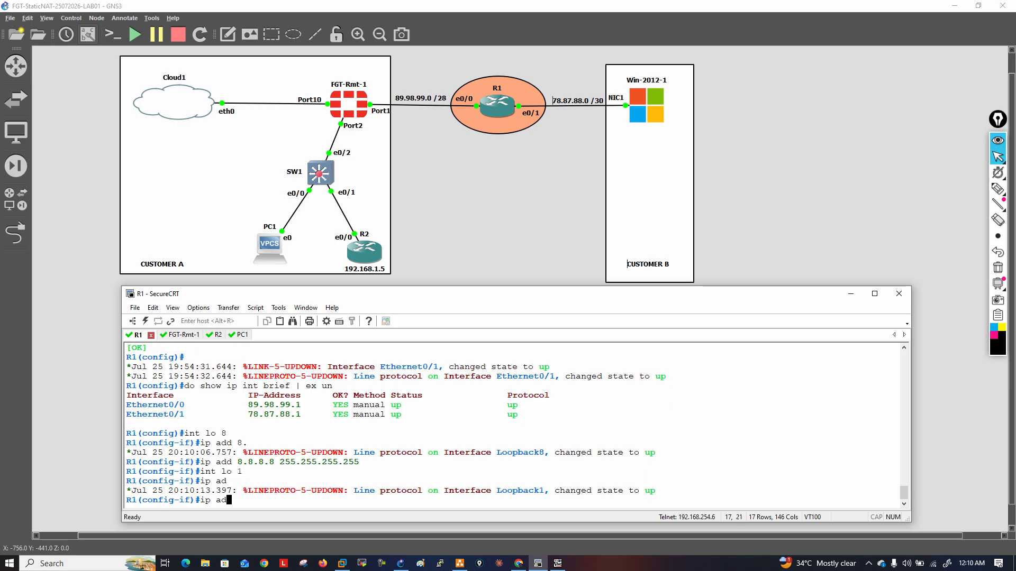
text(d 1.1.1.1 255.25)
text(.255.2)
key(BackSpace)
key(BackSpace)
key(BackSpace)
key(BackSpace)
key(BackSpace)
key(BackSpace)
text(5.255.255)
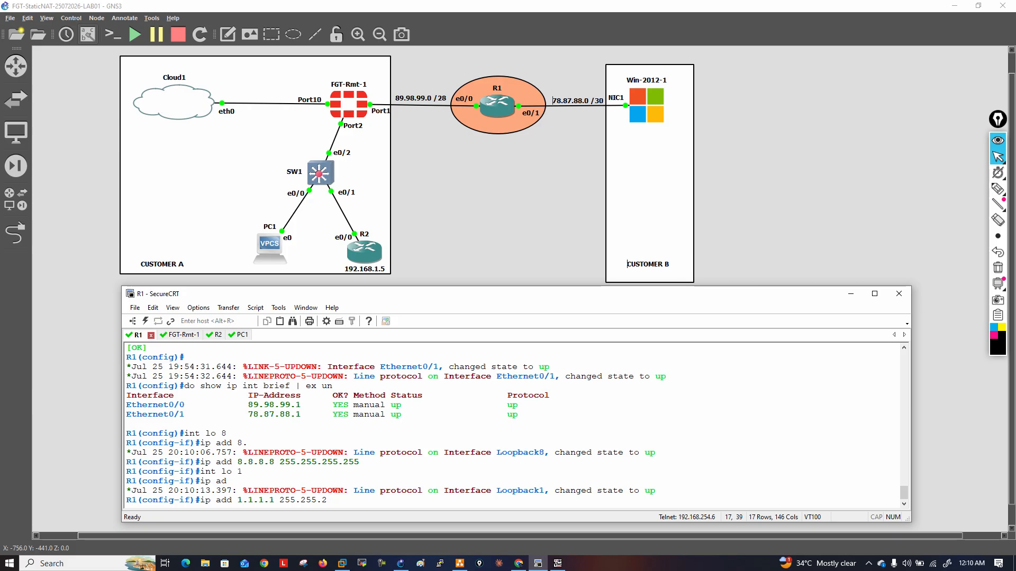
key(Return)
Leave R1's interface configuration mode and save the configuration with do wr mem
text(exit)
key(Return)
text(do wr mem)
key(Return)
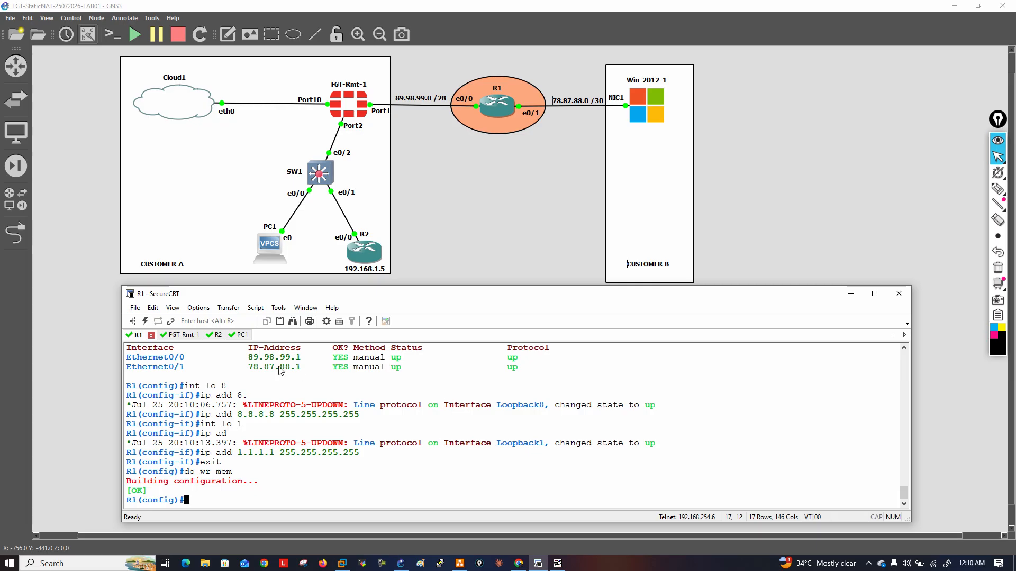
Show the FortiGate's routing table in the FGT-Rmt-1 console with get router info routing-table details
click(193, 337)
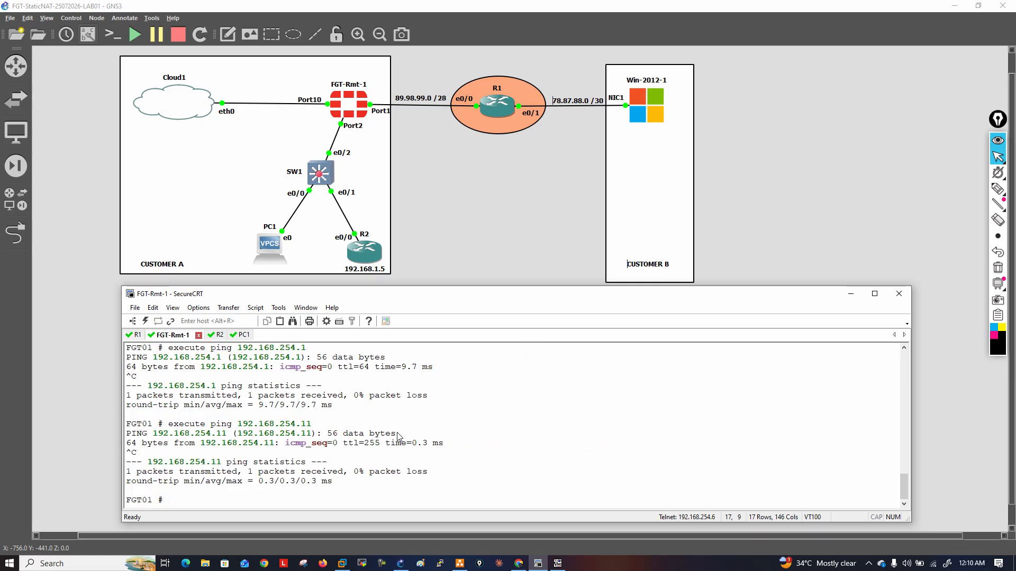
text(get router info ro)
key(Tab)
text(details)
key(Return)
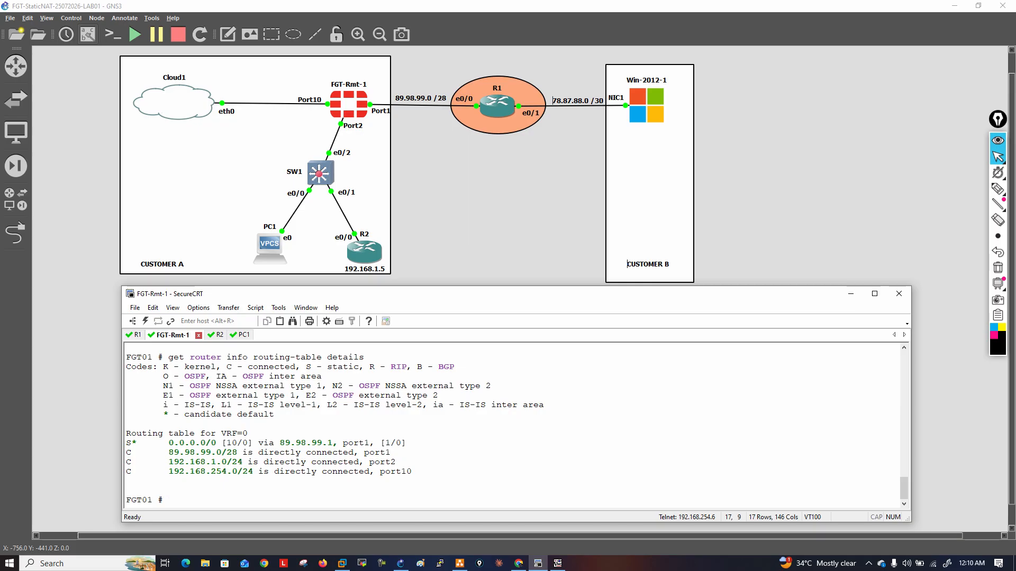
Ping 4.2.2.2 from the FortiGate console with execute ping and stop the ping
text(exec)
key(Tab)
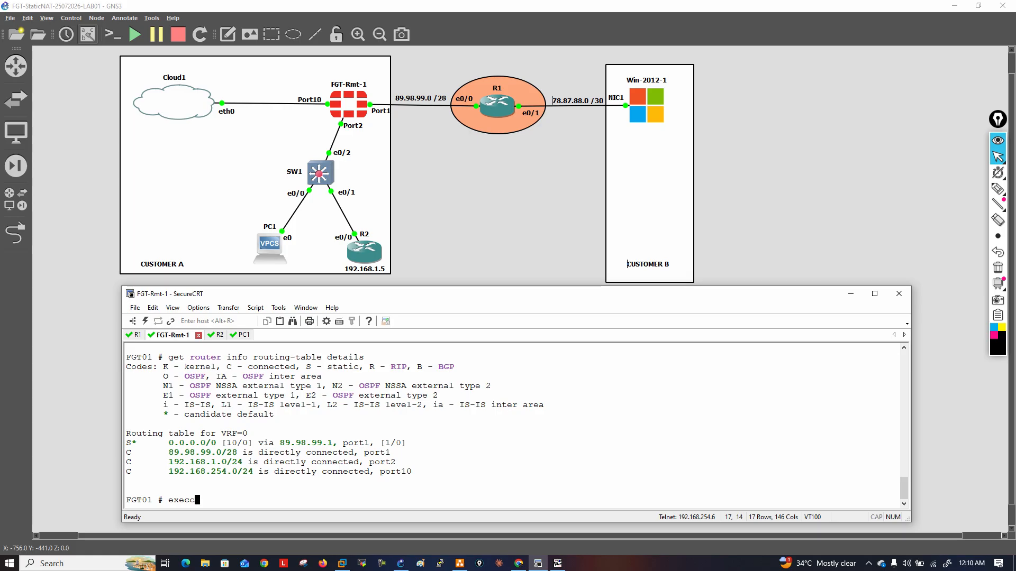
text(ping .)
key(BackSpace)
text(4.2.2.2)
key(Return)
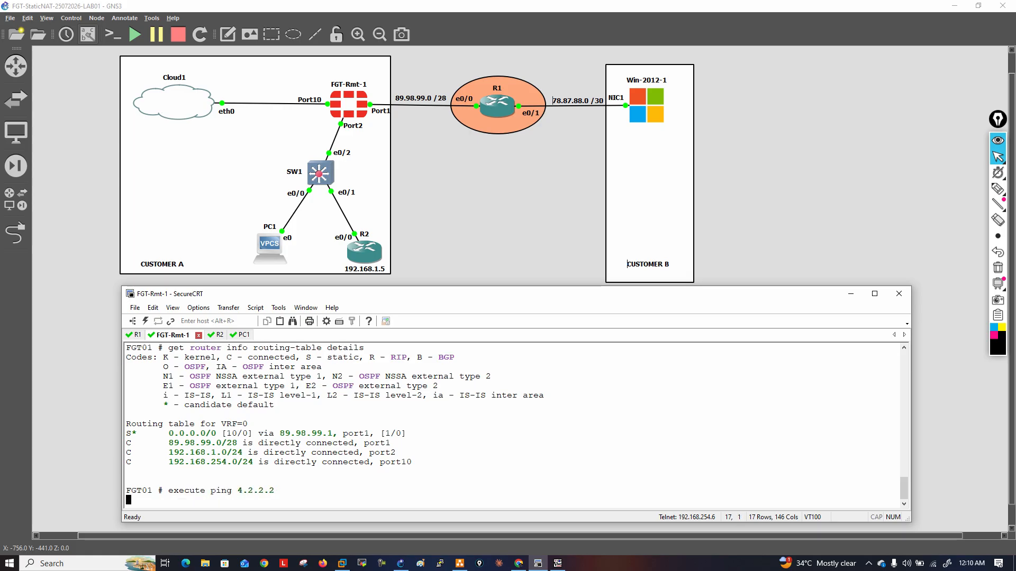
key(ctrl+c)
Test the FortiGate's reachability to R1's loopback 8 with execute ping 8.8.8.8, then stop it
key(Up)
key(BackSpace)
key(BackSpace)
key(BackSpace)
key(BackSpace)
key(BackSpace)
key(BackSpace)
key(BackSpace)
text(8.8.8.8)
key(Return)
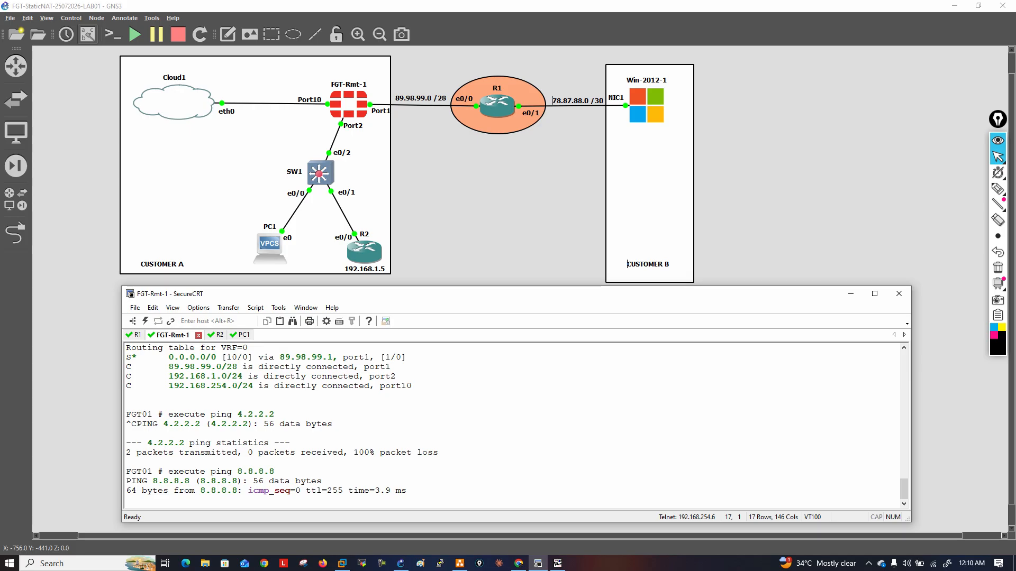
key(ctrl+c)
Test the FortiGate's reachability to R1's loopback 1 with execute ping 1.1.1.1, then stop it
key(Up)
key(BackSpace)
key(BackSpace)
key(BackSpace)
key(BackSpace)
key(BackSpace)
key(BackSpace)
key(BackSpace)
text(1.1.1.1)
key(Return)
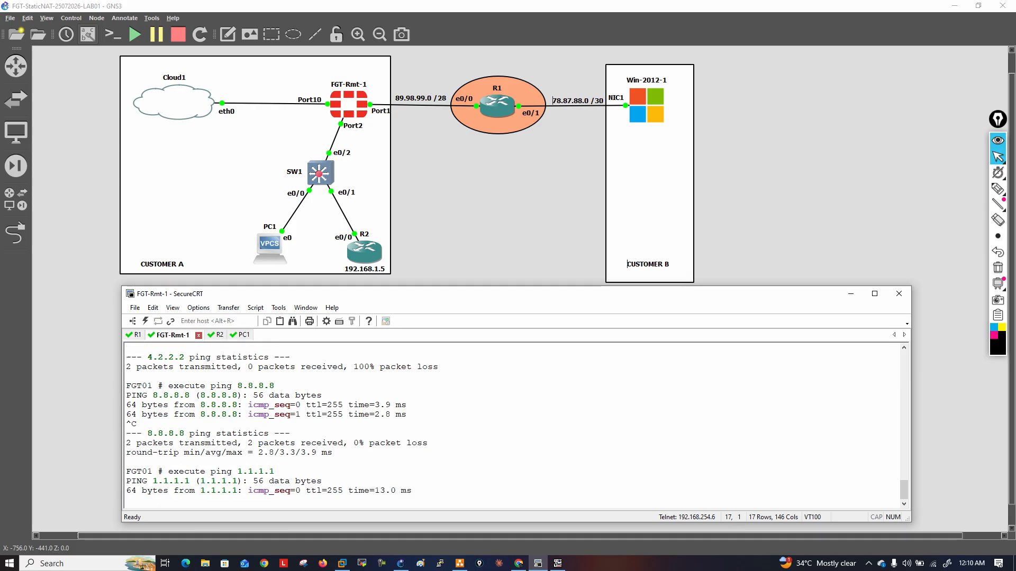
key(ctrl+c)
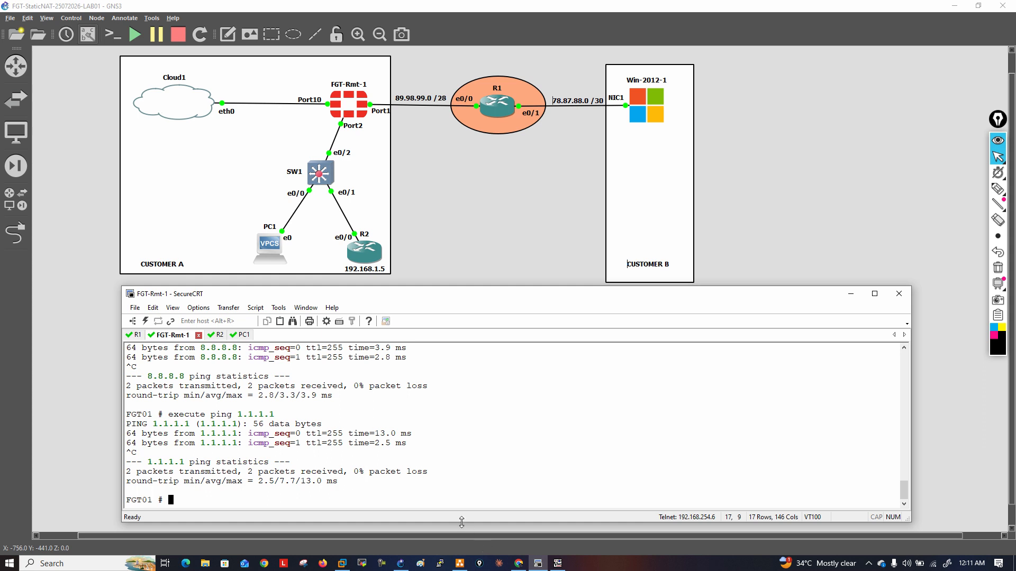
Duplicate R2's address label in the GNS3 topology, place the copy beneath PC1 and change its text to 192.168.1.11
click(519, 564)
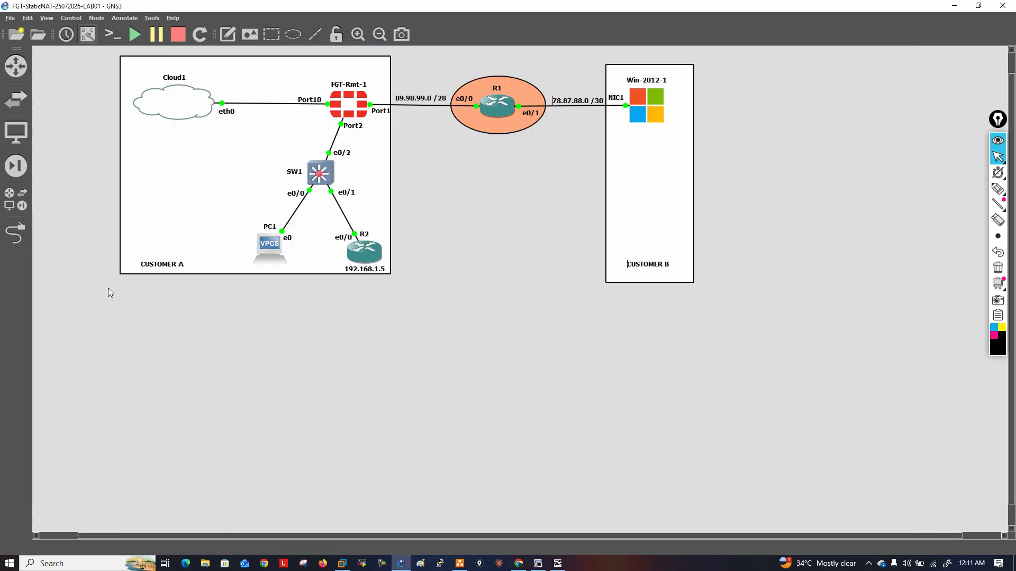
click(110, 292)
right_click(381, 275)
click(401, 278)
drag(392, 278, 286, 270)
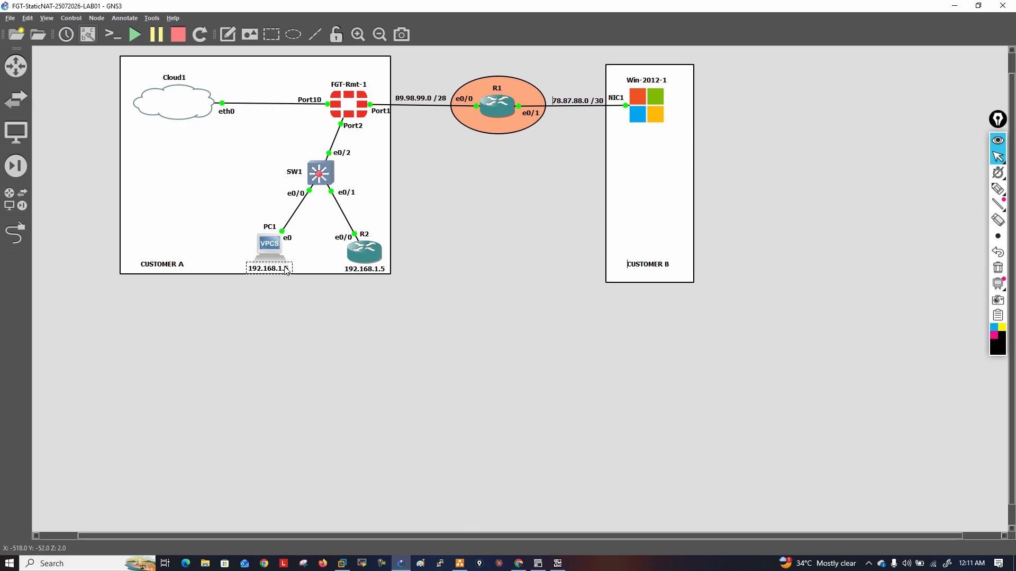
key(BackSpace)
text(11)
click(438, 351)
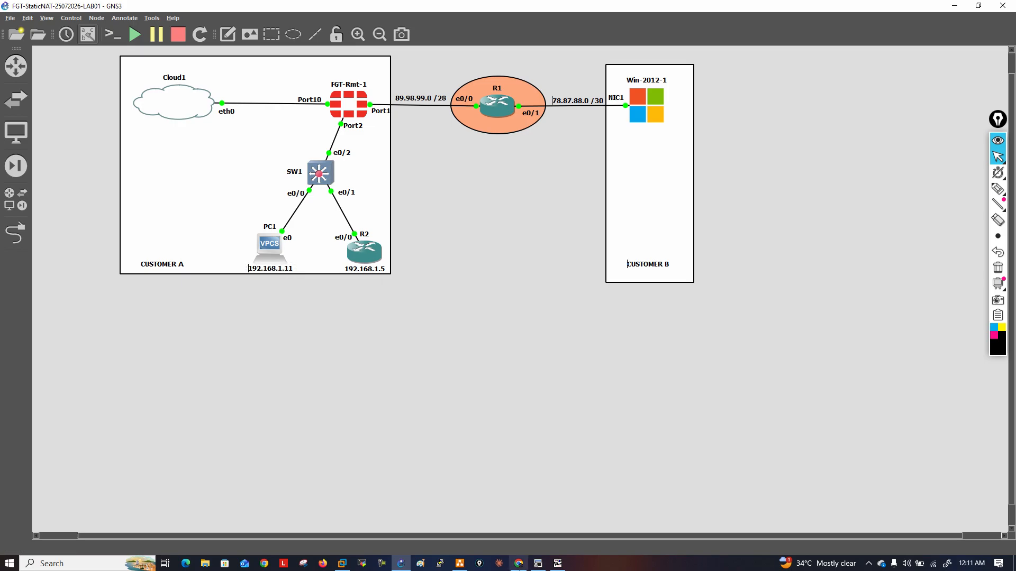
Switch to PC1's SecureCRT console, run a continuous ping to 192.168.1.11 with -t, and stop it
click(540, 566)
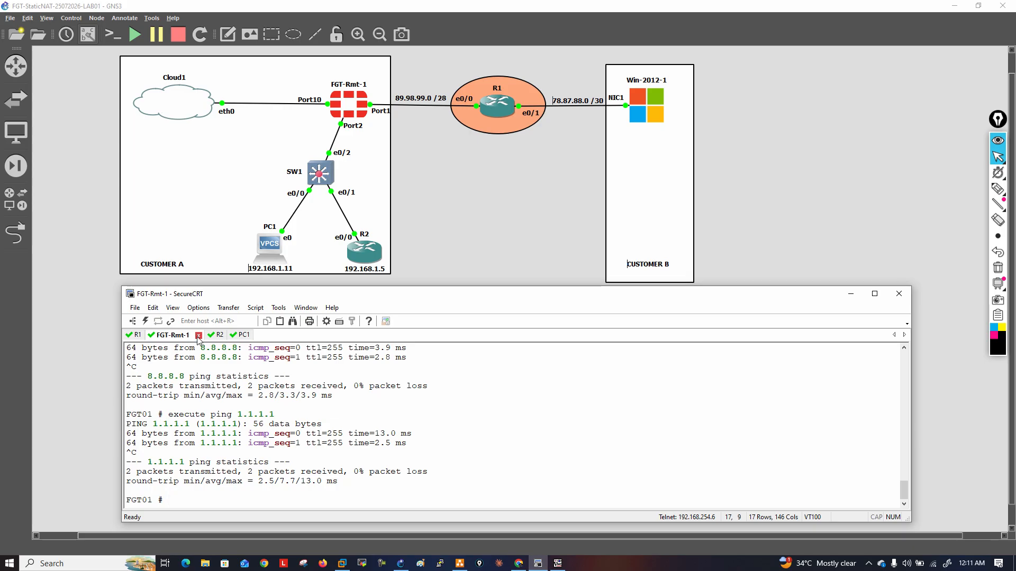
click(229, 334)
text(ping 192.)
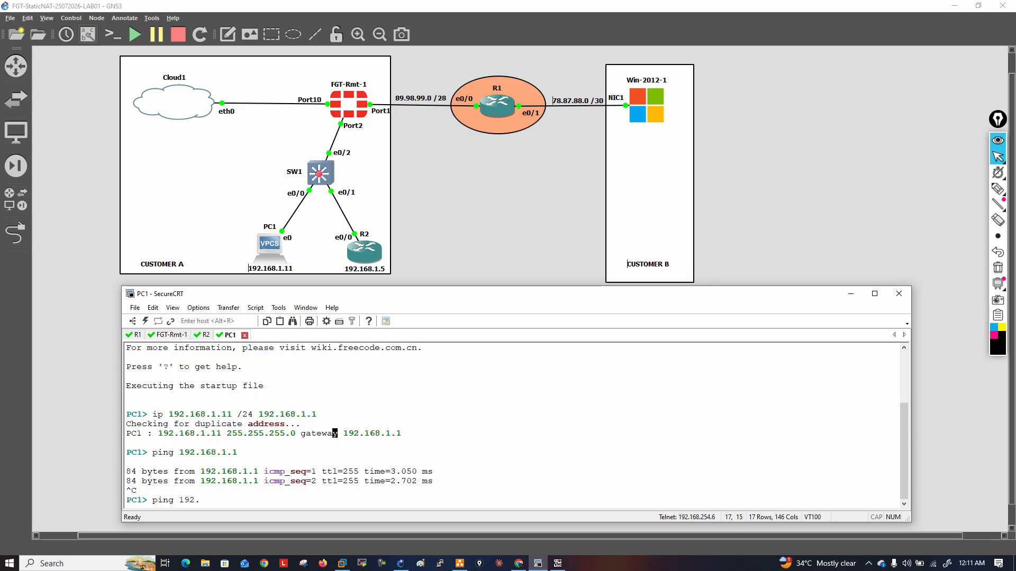
text(168.1.11 -t)
key(Return)
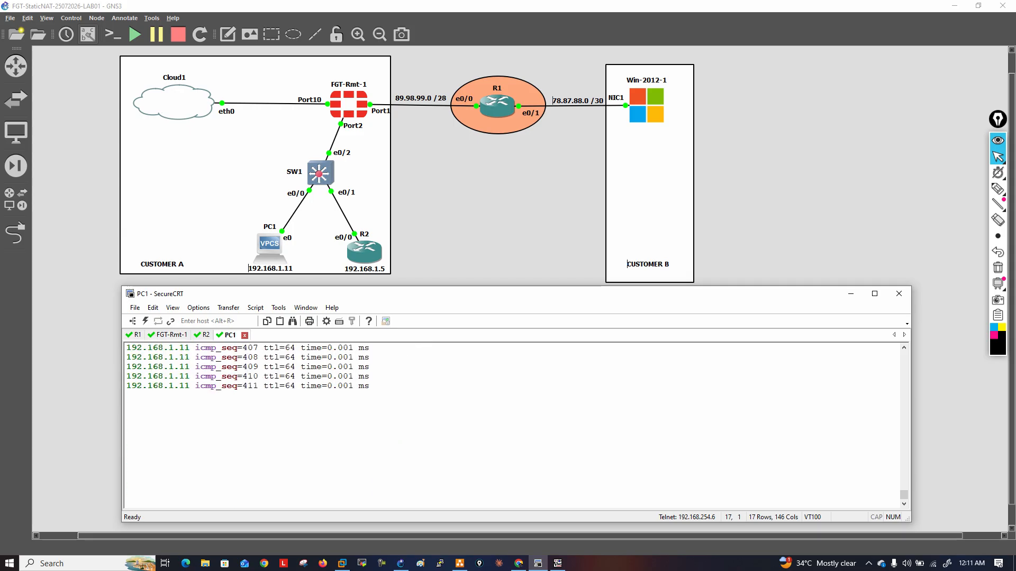
key(ctrl+c)
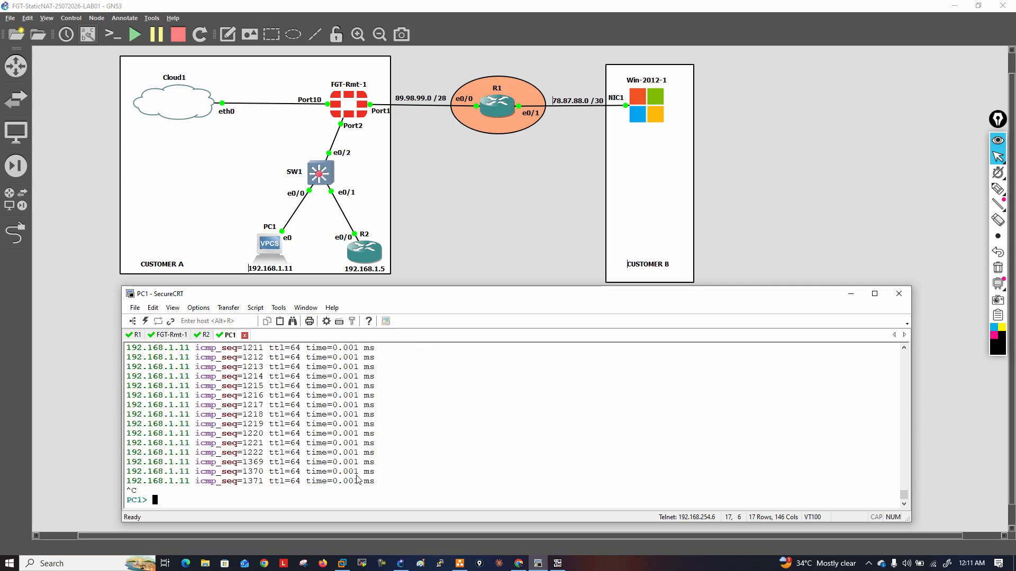
Start a continuous ping from PC1 to R1's loopback with ping 8.8.8.8 -t
key(Up)
key(BackSpace)
key(BackSpace)
key(BackSpace)
key(BackSpace)
key(BackSpace)
key(BackSpace)
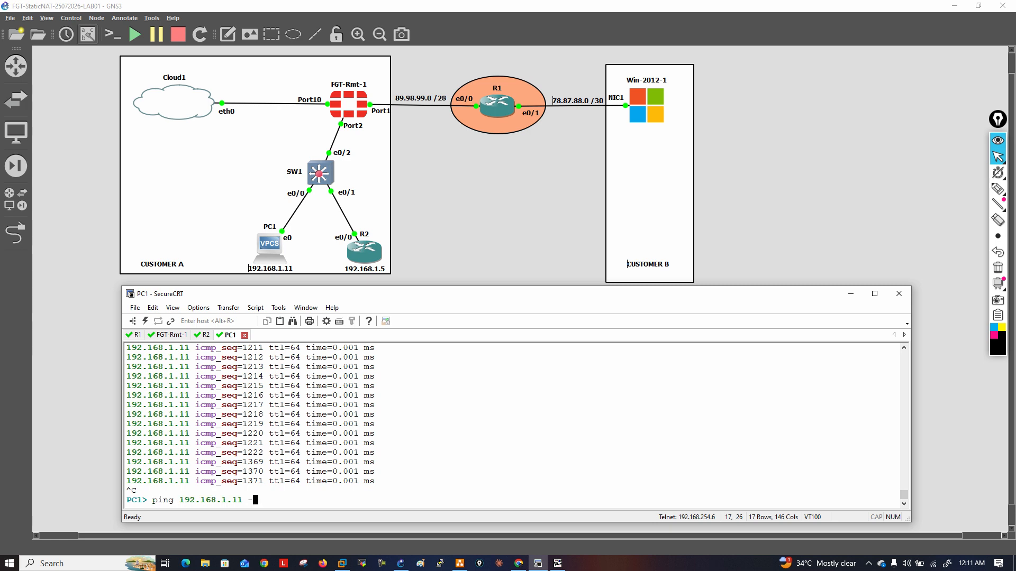
key(BackSpace)
key(BackSpace)
key(BackSpace)
key(BackSpace)
key(BackSpace)
key(BackSpace)
key(BackSpace)
key(BackSpace)
key(BackSpace)
key(BackSpace)
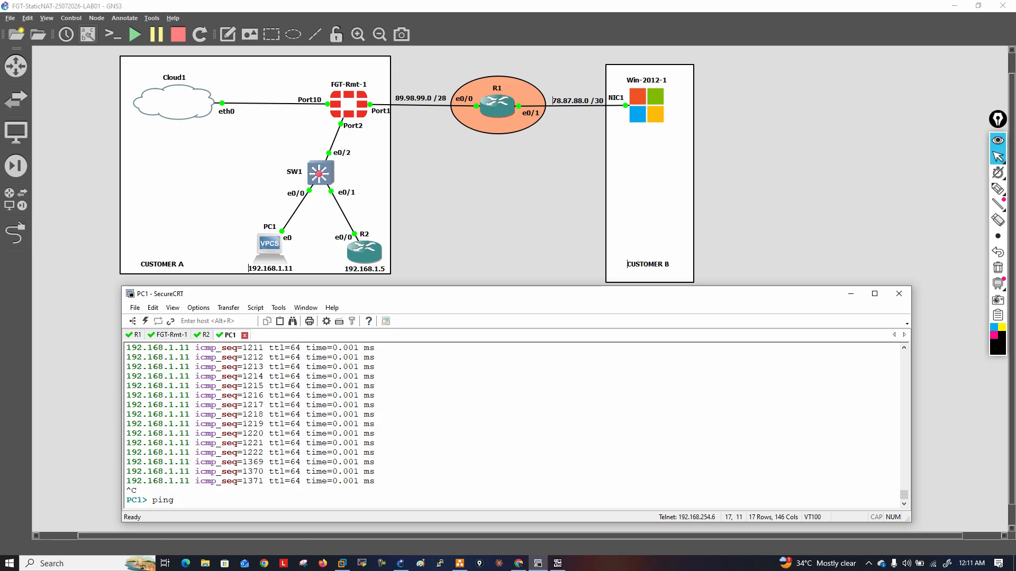
text(8.8.8.8 -t)
key(Return)
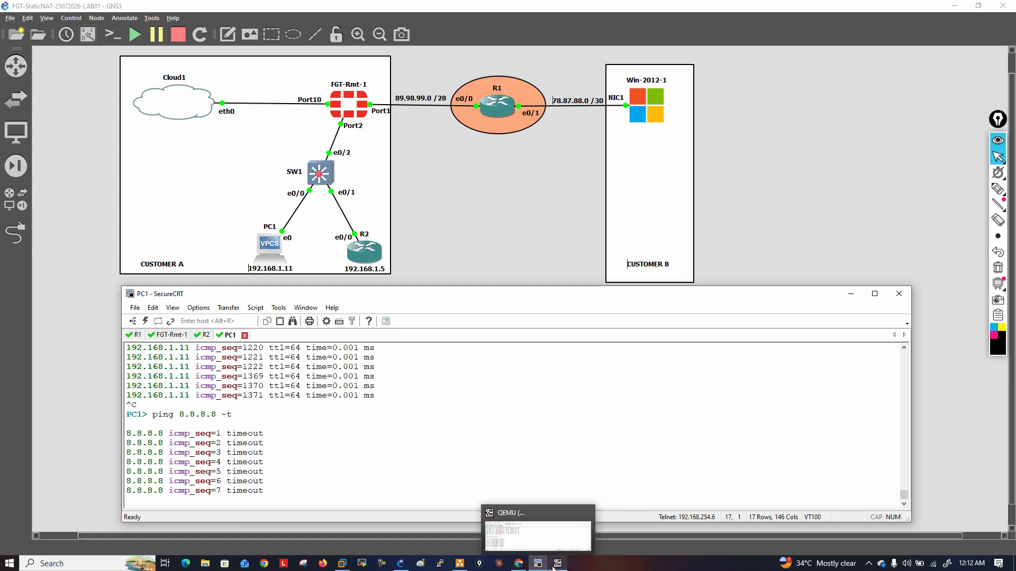
Switch to the FortiGate web interface in Chrome and open its CLI console
mouse_move(557, 567)
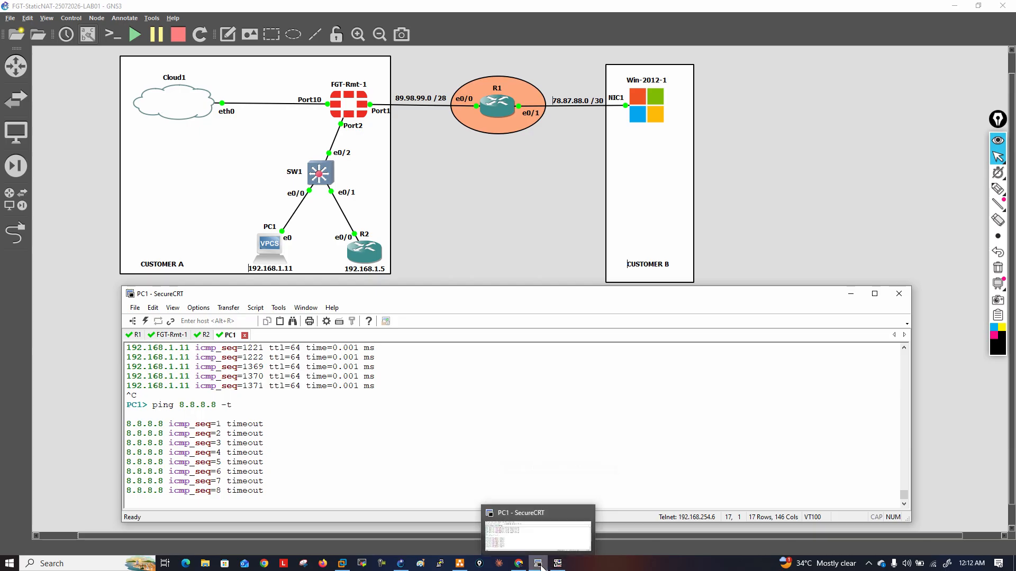
click(518, 563)
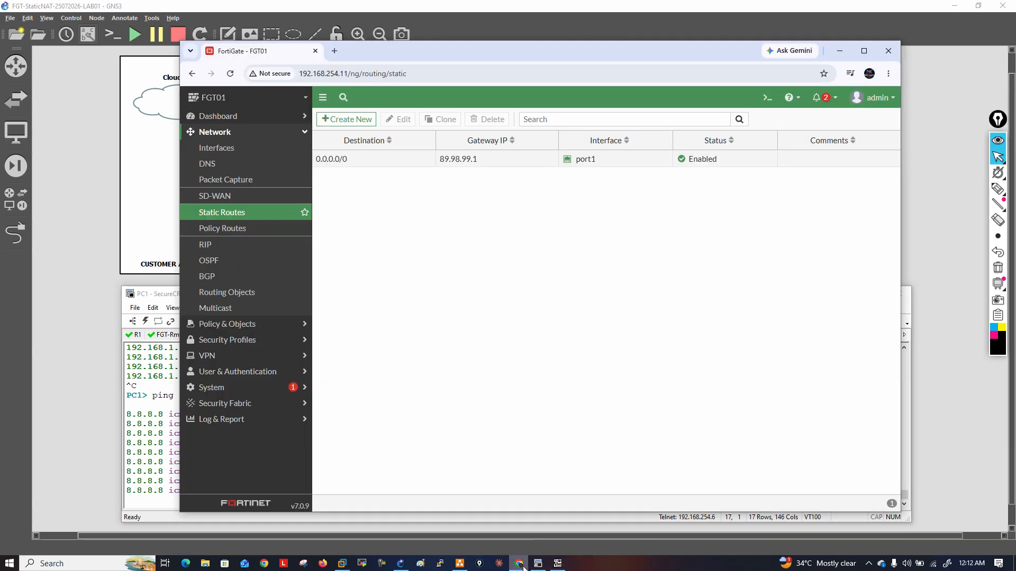
click(766, 98)
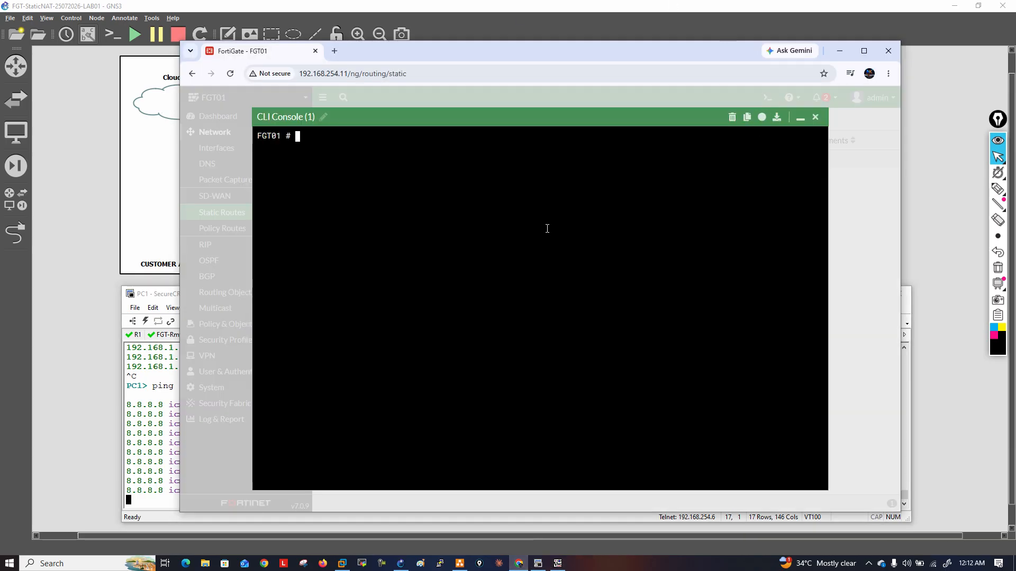
Capture ICMP traffic on all FortiGate interfaces with diagnose sniffer packet any 'icmp' 4 0 1, then stop the capture
text(diagnose )
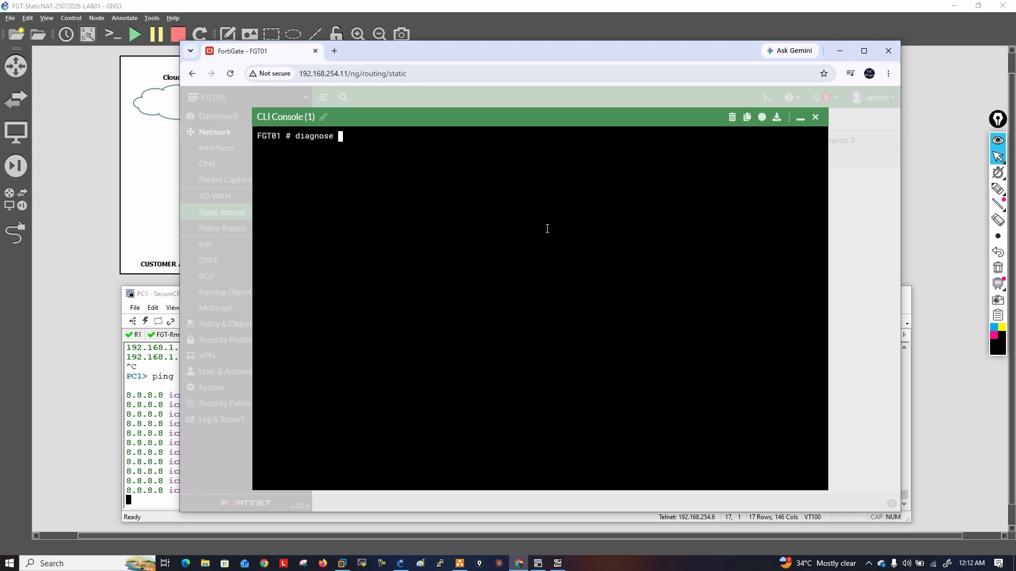
text(sniffer pac)
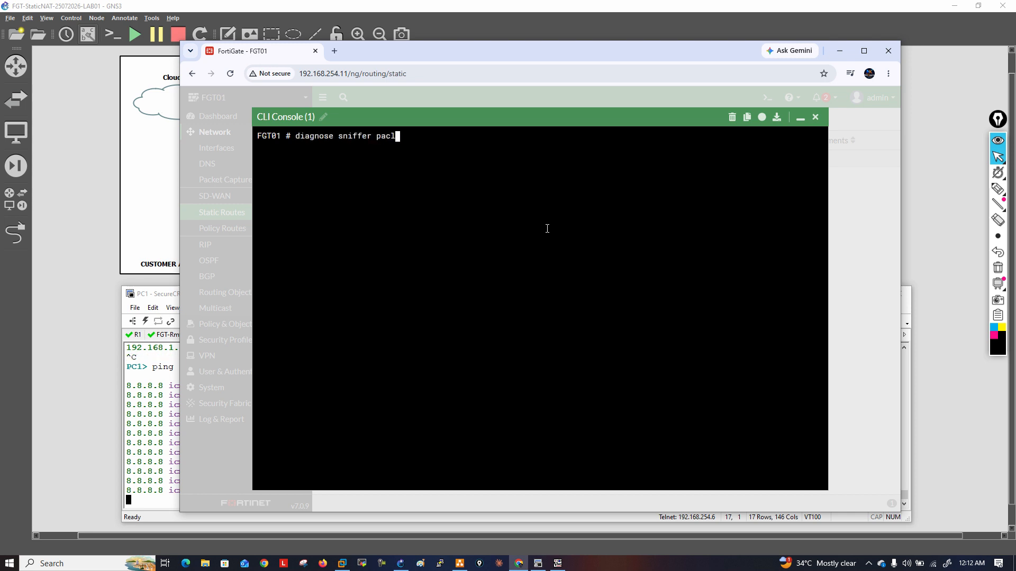
text(ket any)
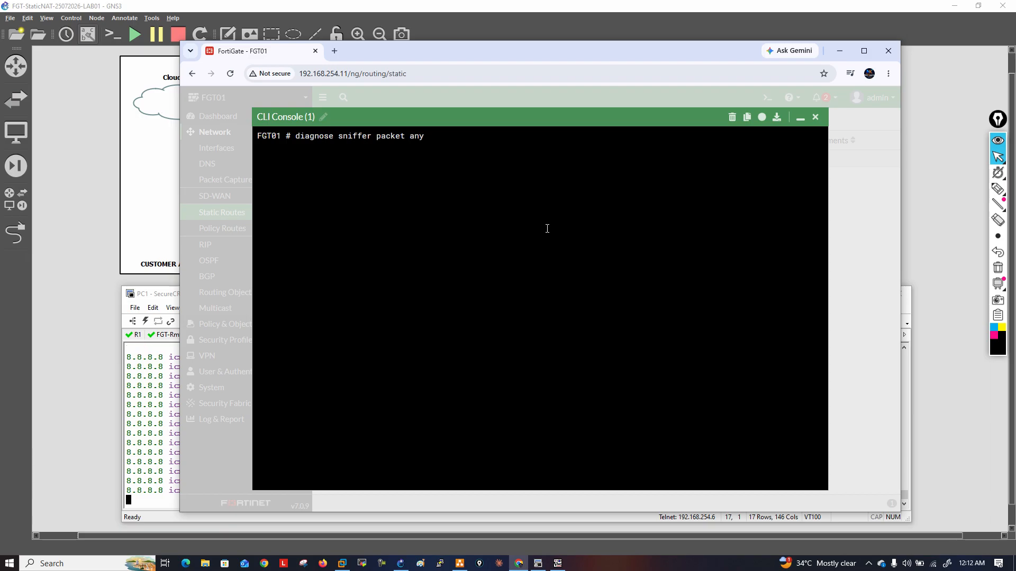
text('o)
key(BackSpace)
text(icm)
key(BackSpace)
key(BackSpace)
text(cmp\)
key(BackSpace)
key(BackSpace)
text(' 4 0 1)
key(Return)
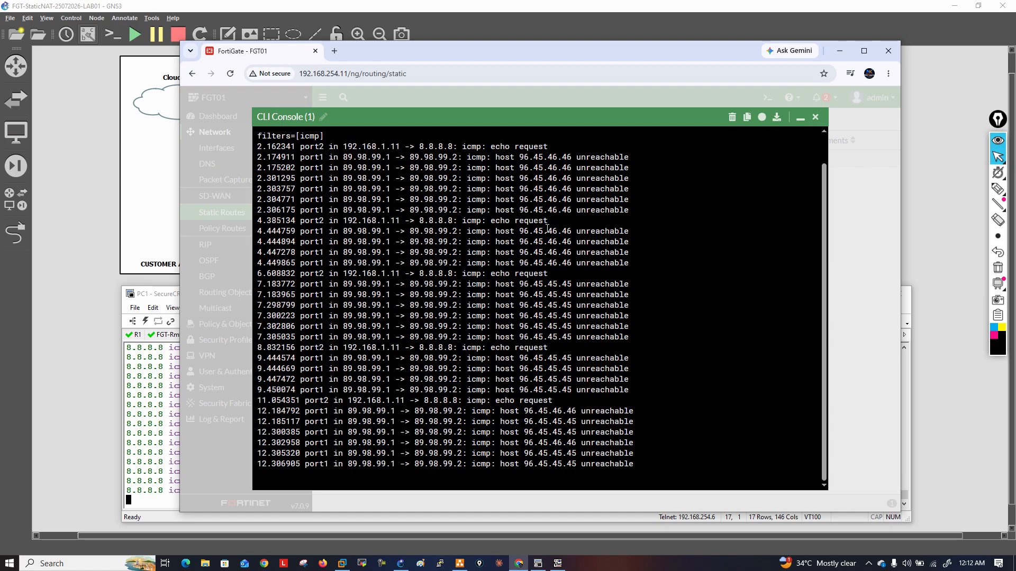
key(ctrl+c)
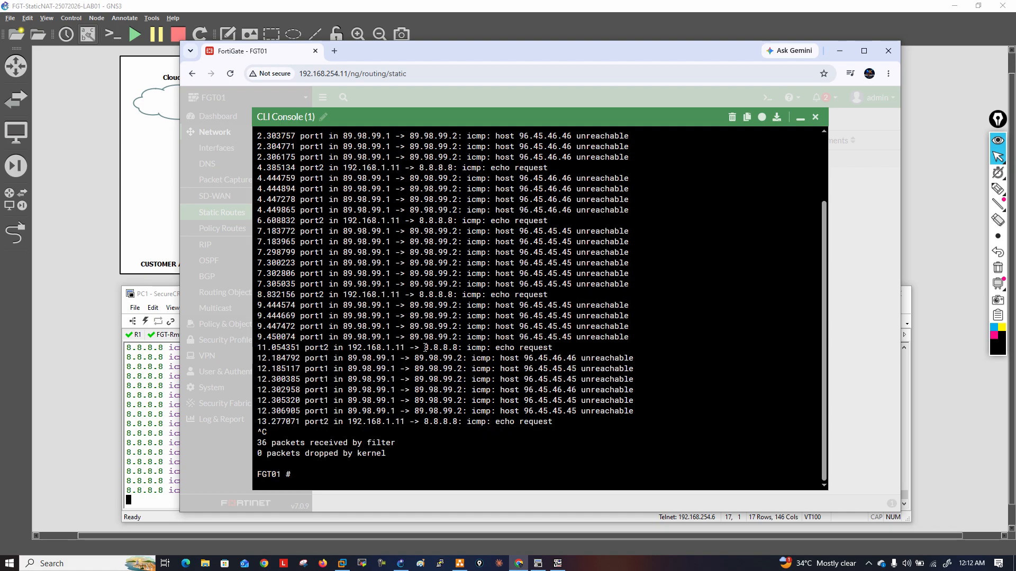
Examine the incoming ports, source and destination addresses and ICMP message types in the sniffer output, then close the CLI console
scroll(445, 387, up, 3)
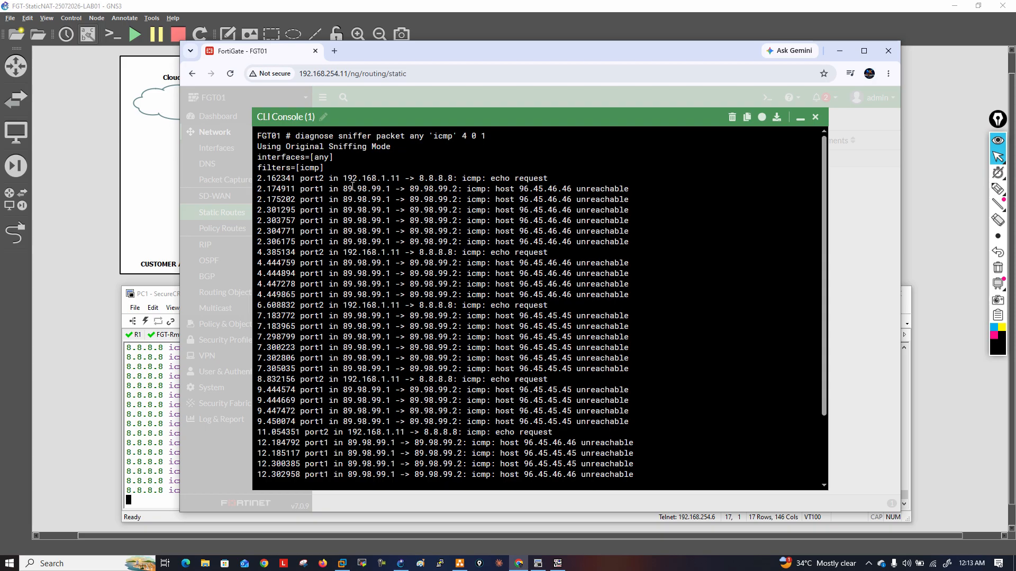
drag(301, 181, 325, 180)
double_click(333, 179)
drag(347, 178, 394, 176)
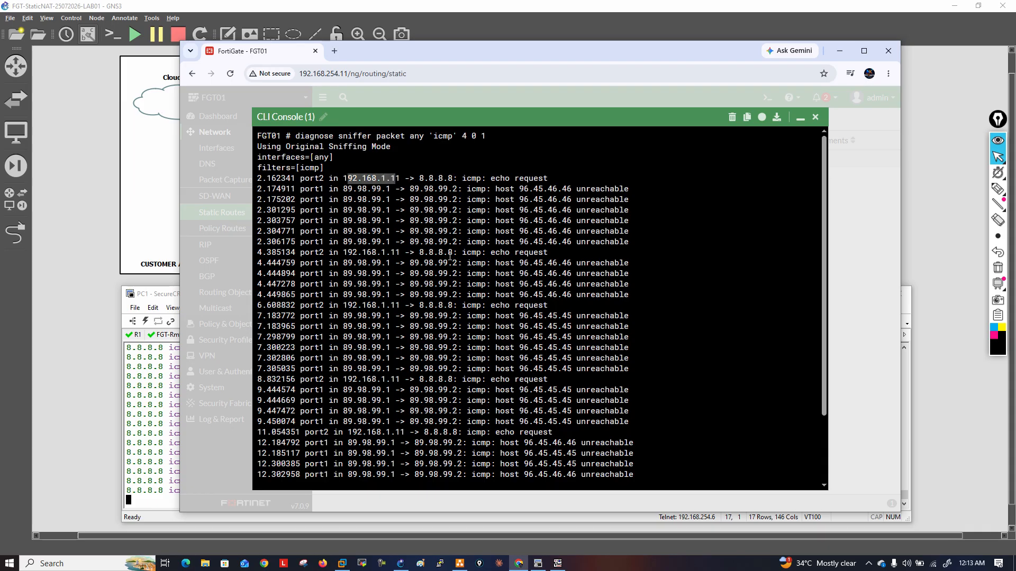
drag(420, 178, 546, 177)
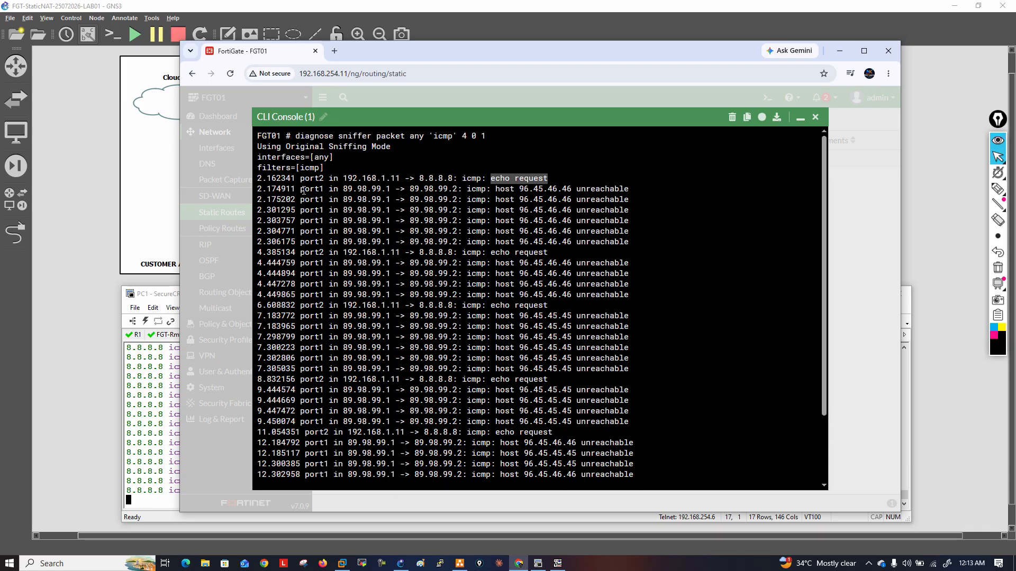
drag(304, 190, 387, 190)
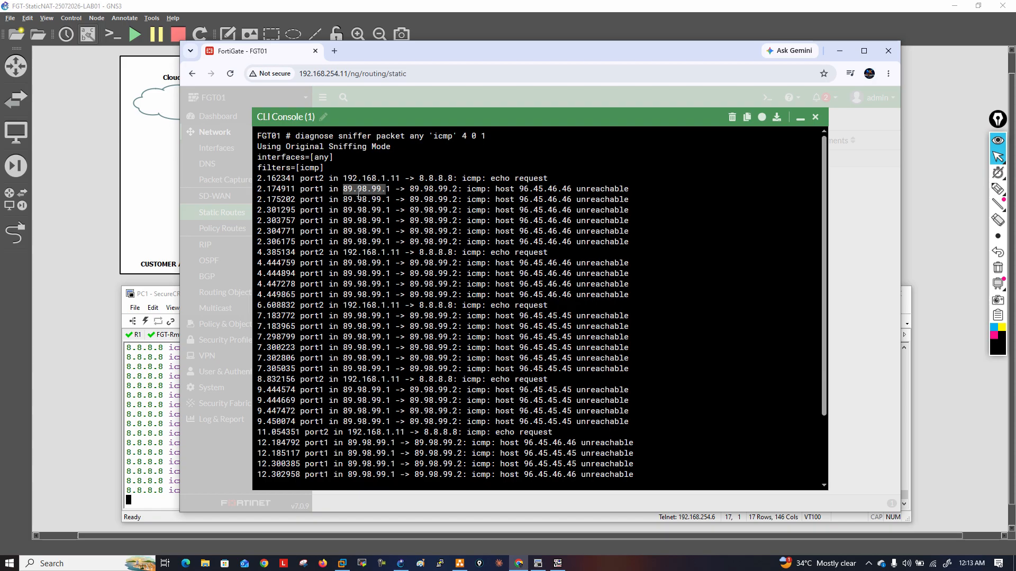
drag(394, 189, 343, 189)
drag(410, 189, 633, 189)
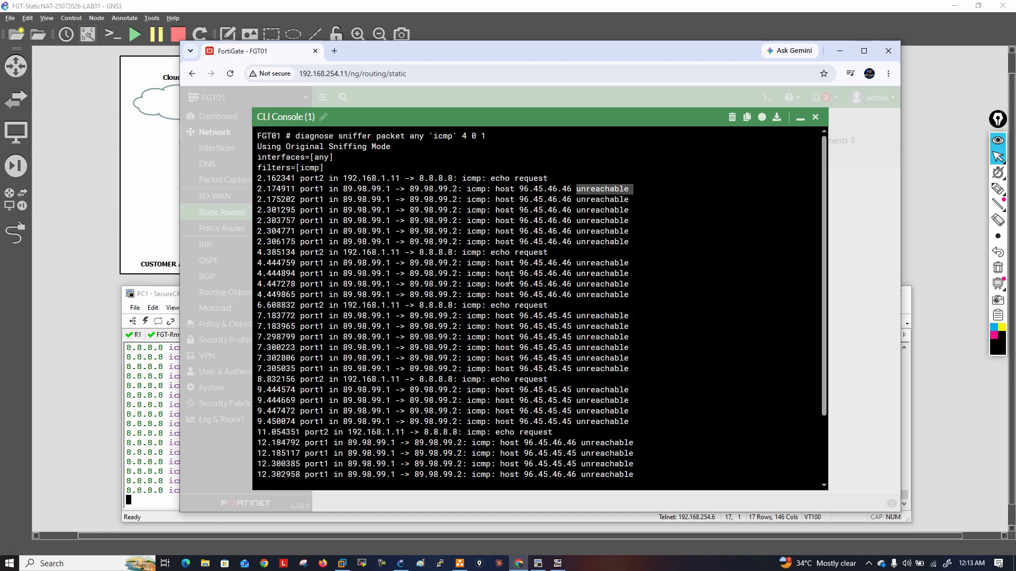
key(ctrl+c)
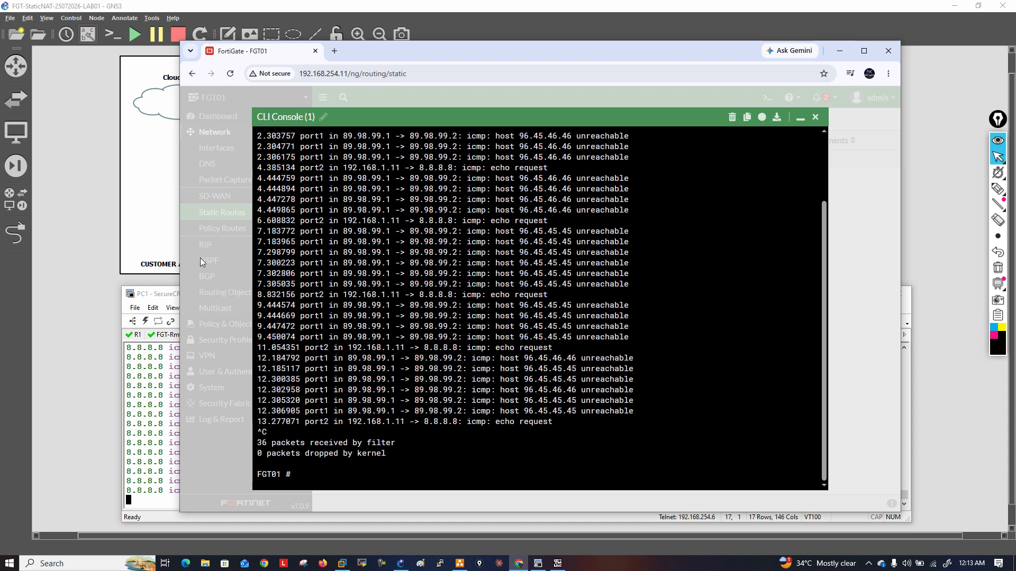
click(816, 117)
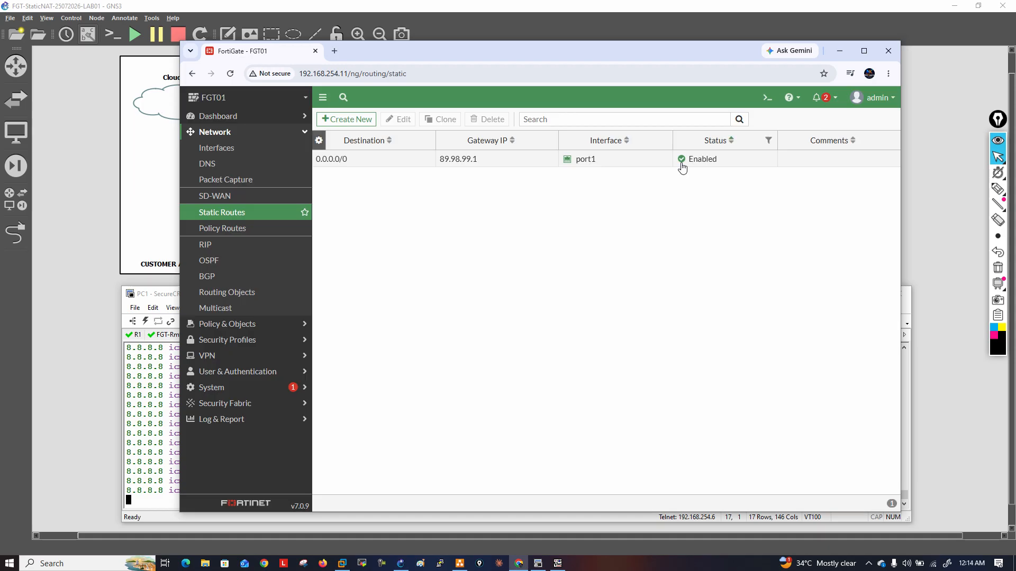
Open the firewall policy list, expand the implicit policies, and start a new policy named Port2_TO_Port1
click(275, 325)
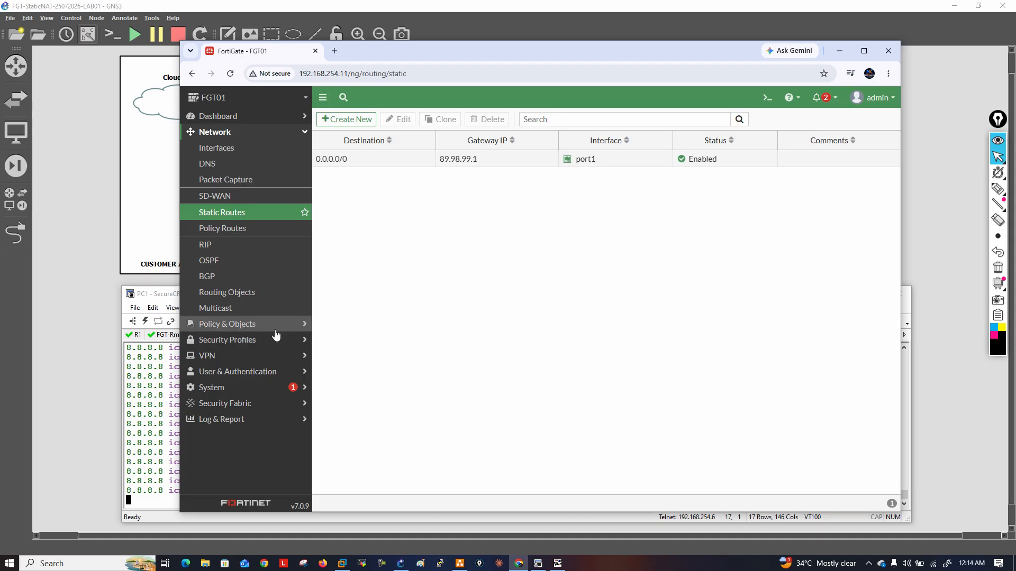
click(253, 165)
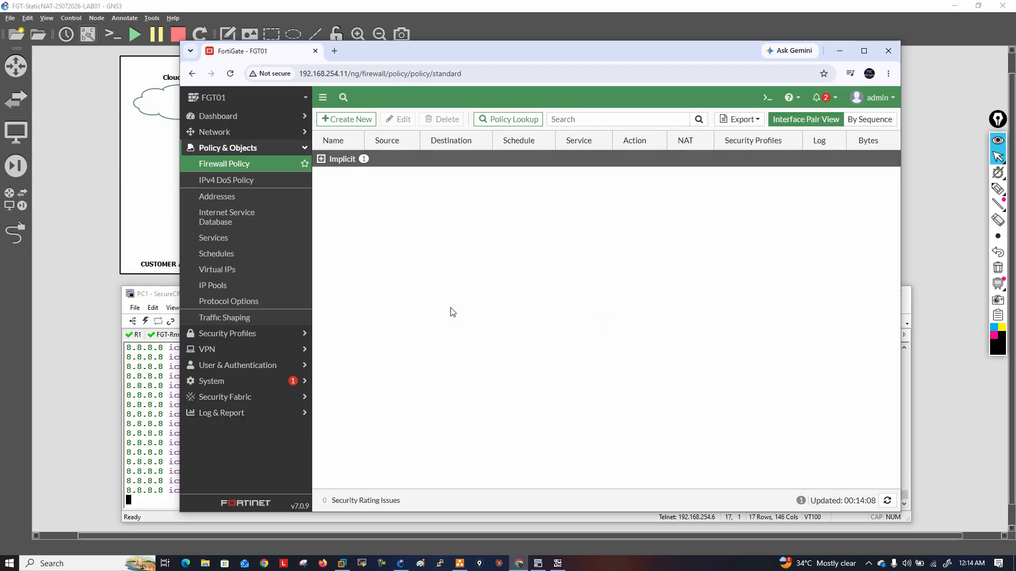
click(321, 158)
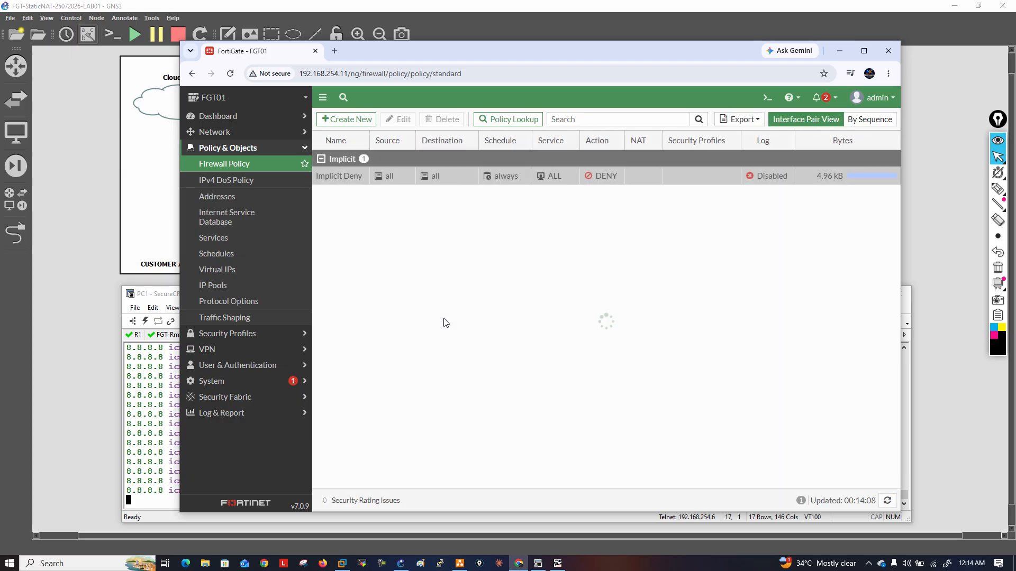
click(371, 121)
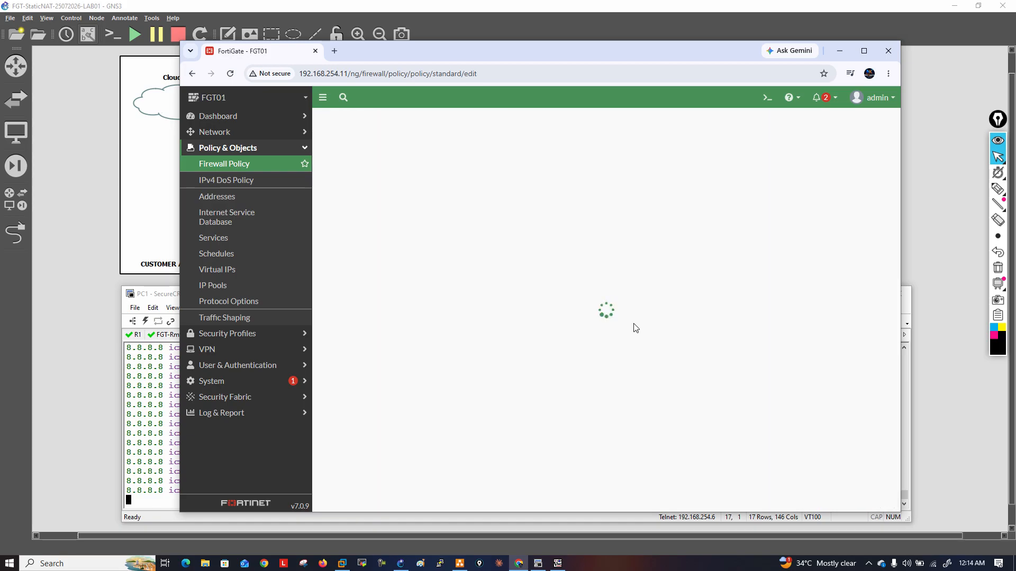
click(454, 150)
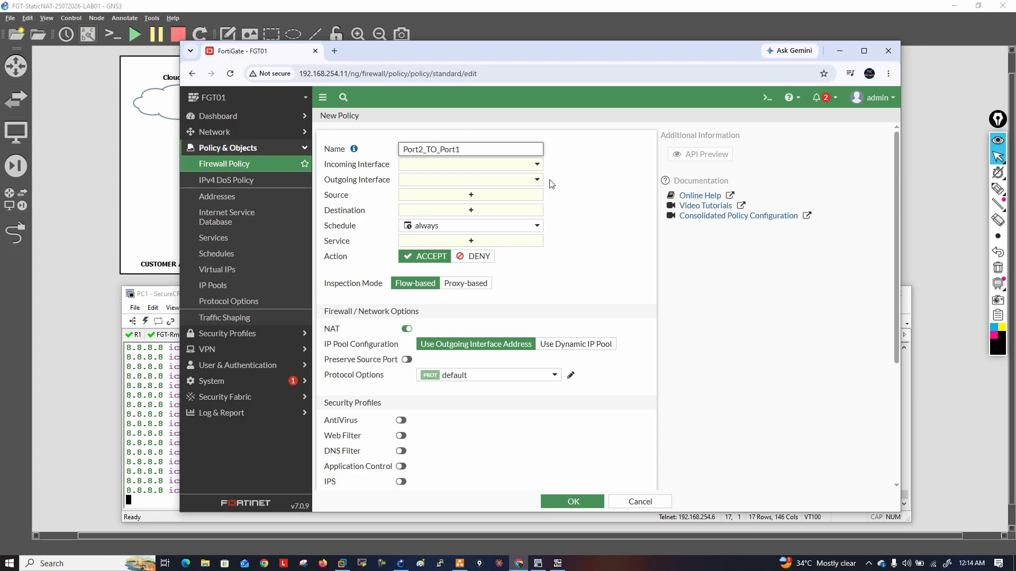
Set the policy's incoming interface to port2 and its outgoing interface to port1
click(536, 165)
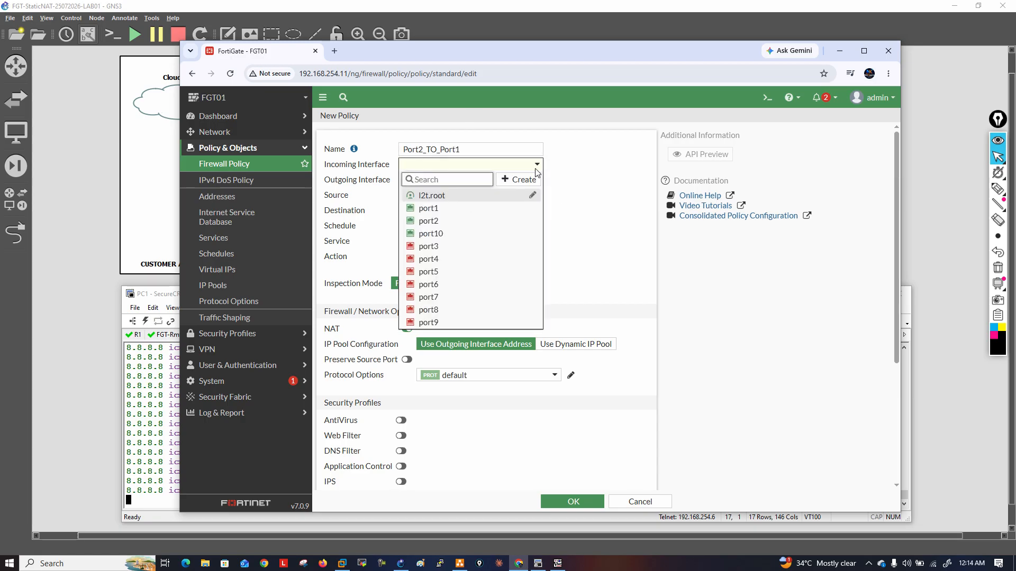
click(429, 221)
click(538, 181)
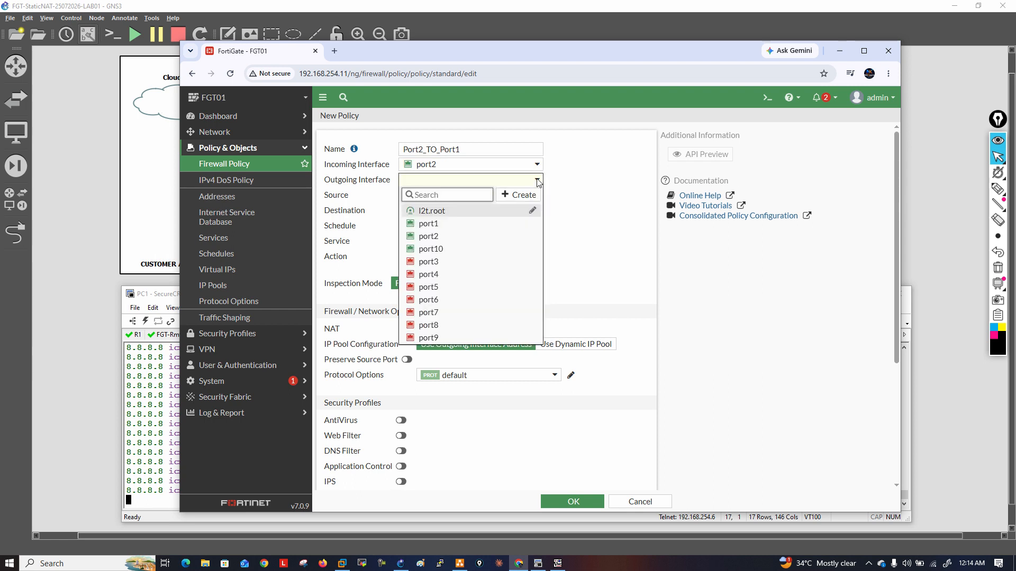
click(459, 223)
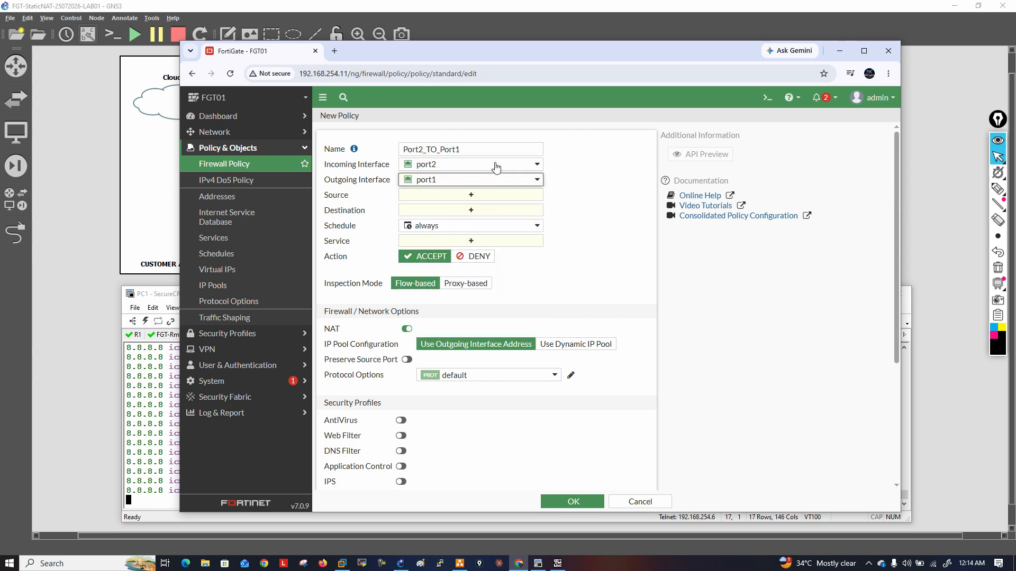
From the policy's source selection, create a subnet address named Port2_Subnet with IP/netmask 192.168.1.0/24
drag(480, 46, 601, 151)
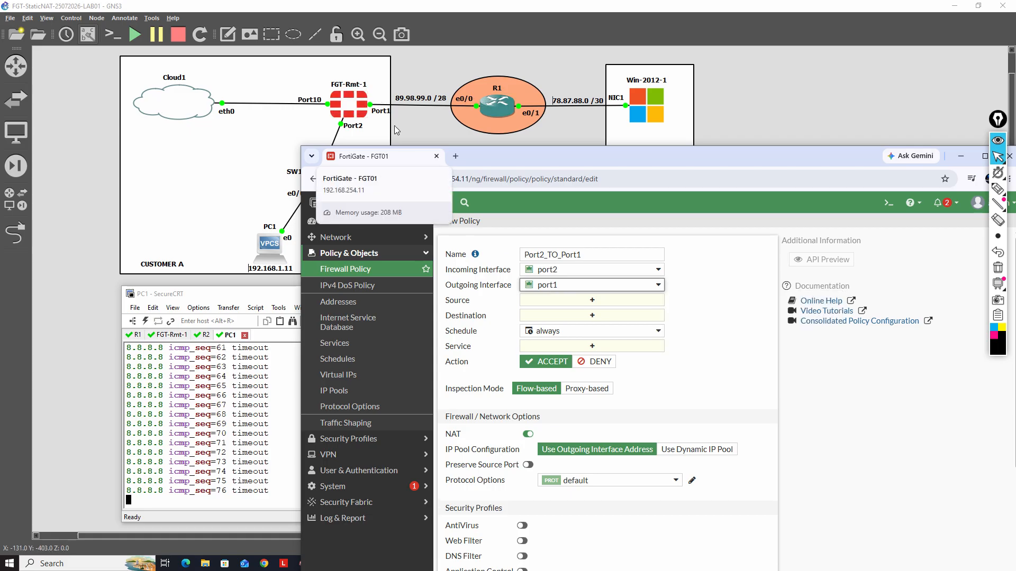
click(585, 300)
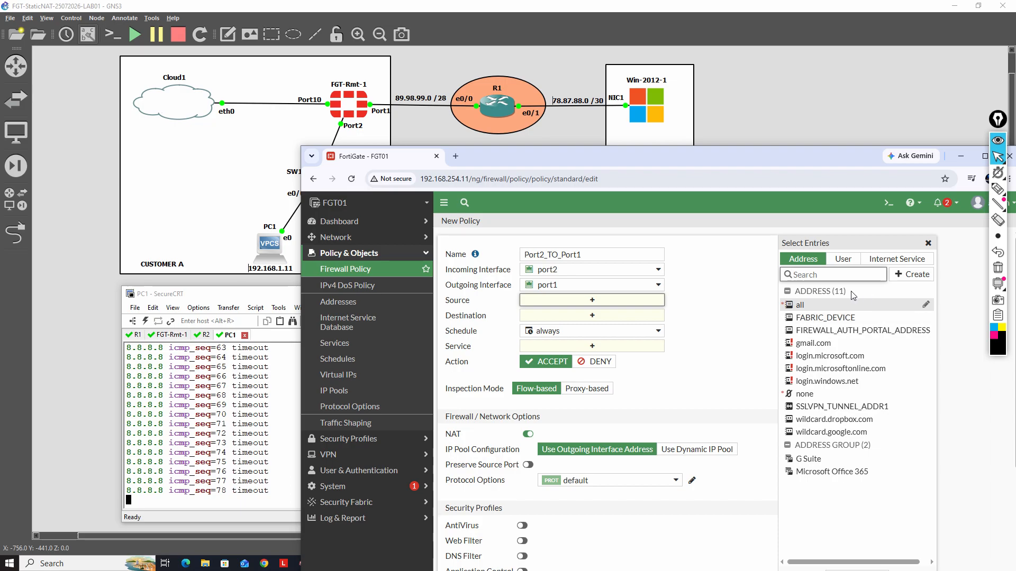
click(911, 277)
click(804, 308)
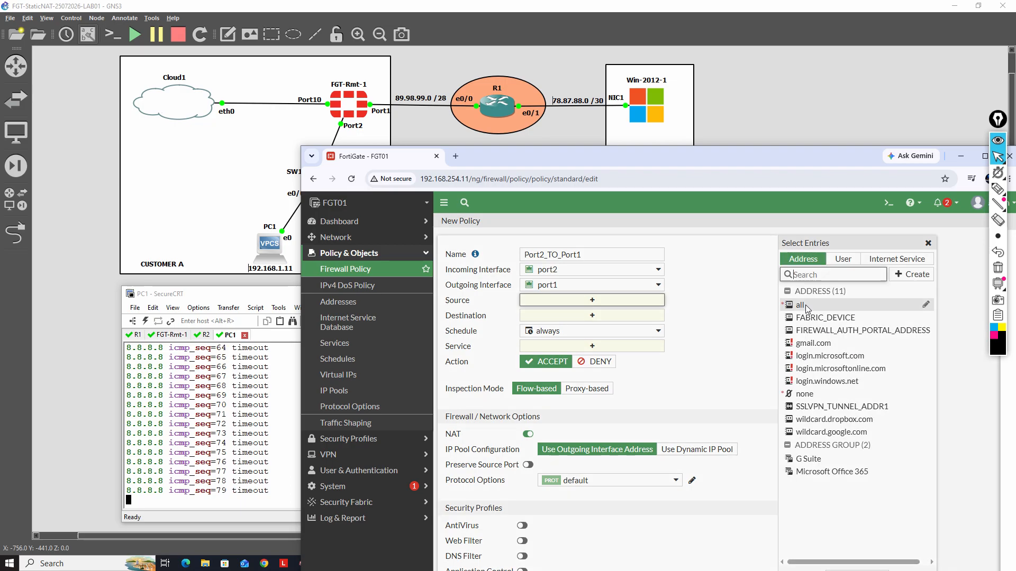
click(666, 248)
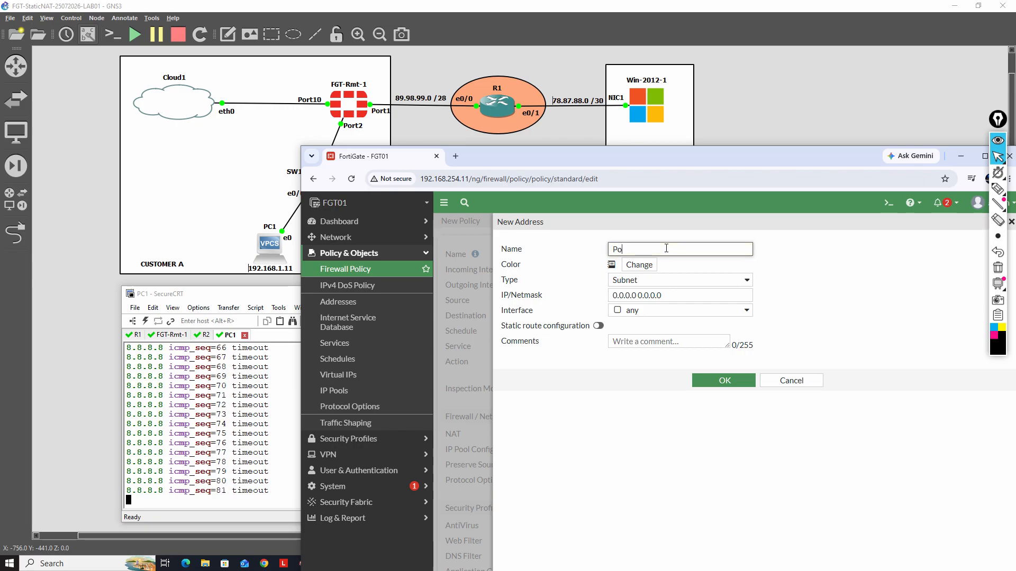
text(Port2_Subnet)
key(Tab)
key(Tab)
key(Tab)
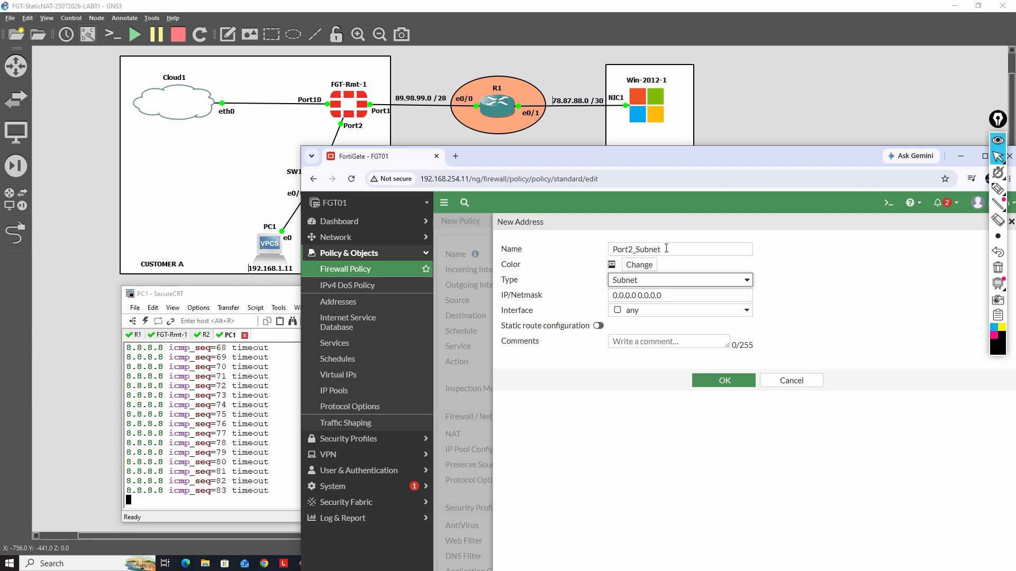
text(192.168.1)
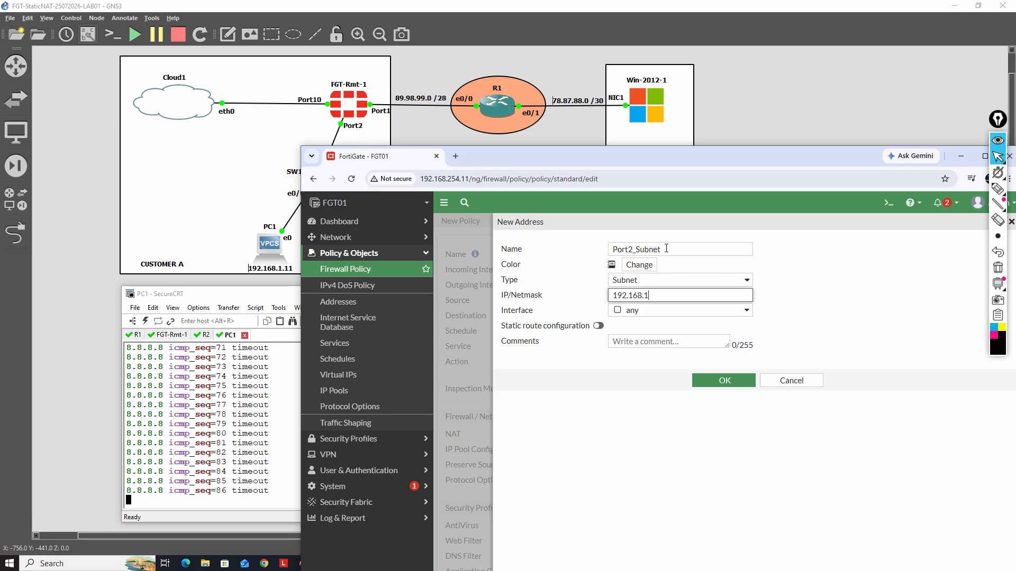
text(.0/24)
key(Tab)
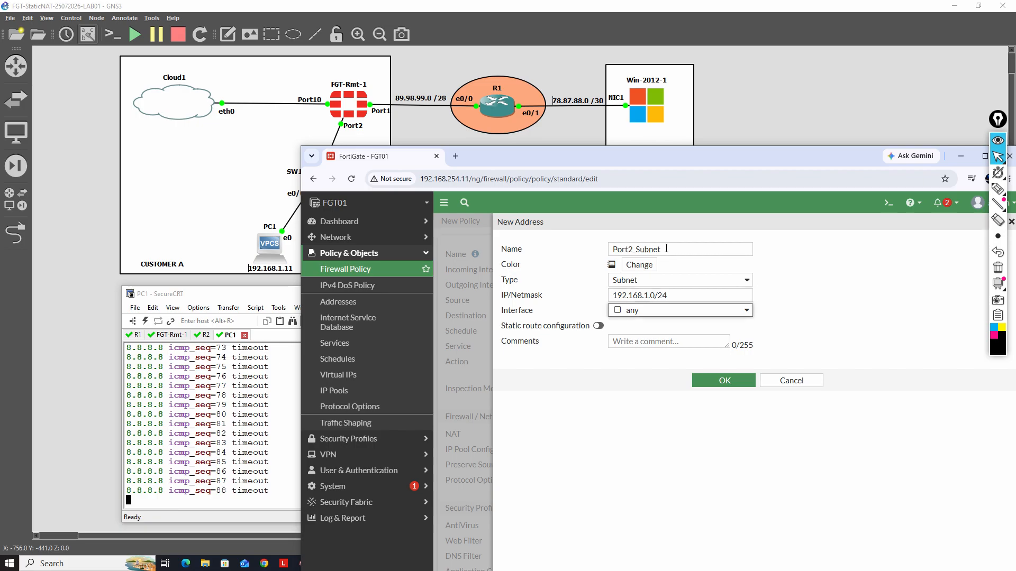
click(728, 385)
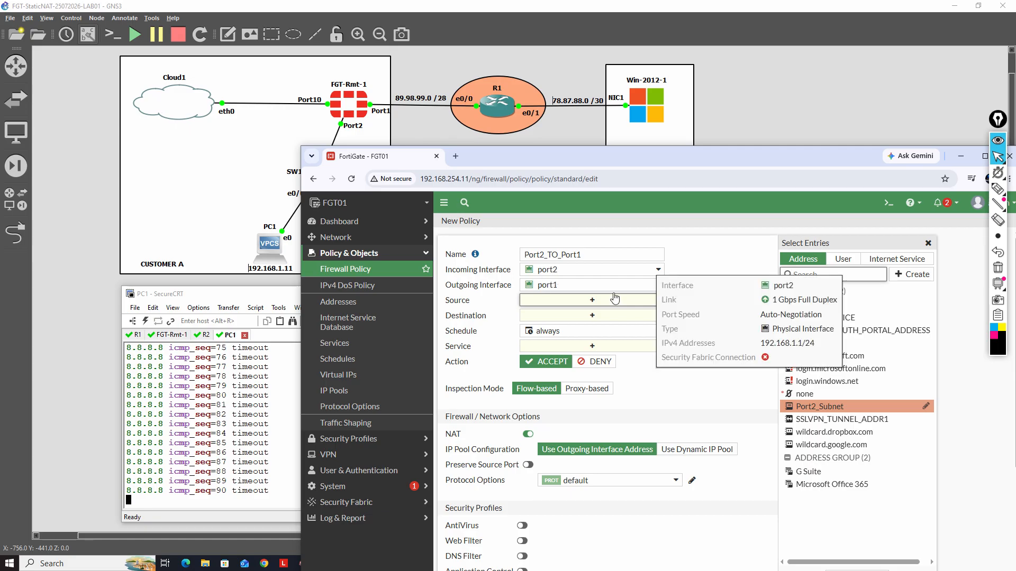
Set the policy's source to Port2_Subnet, its destination to all and its service to ALL
click(799, 409)
click(609, 326)
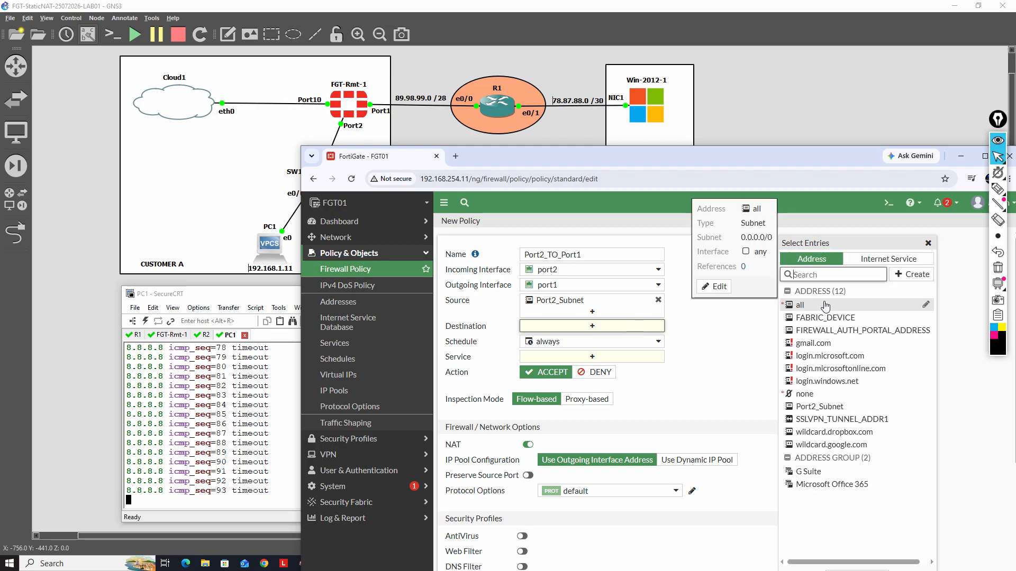
click(825, 306)
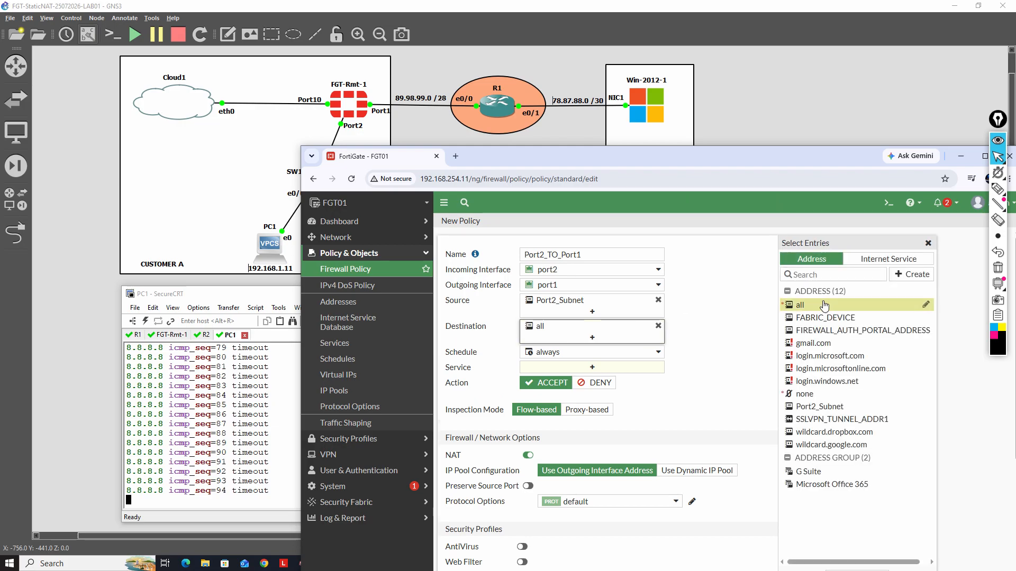
click(648, 371)
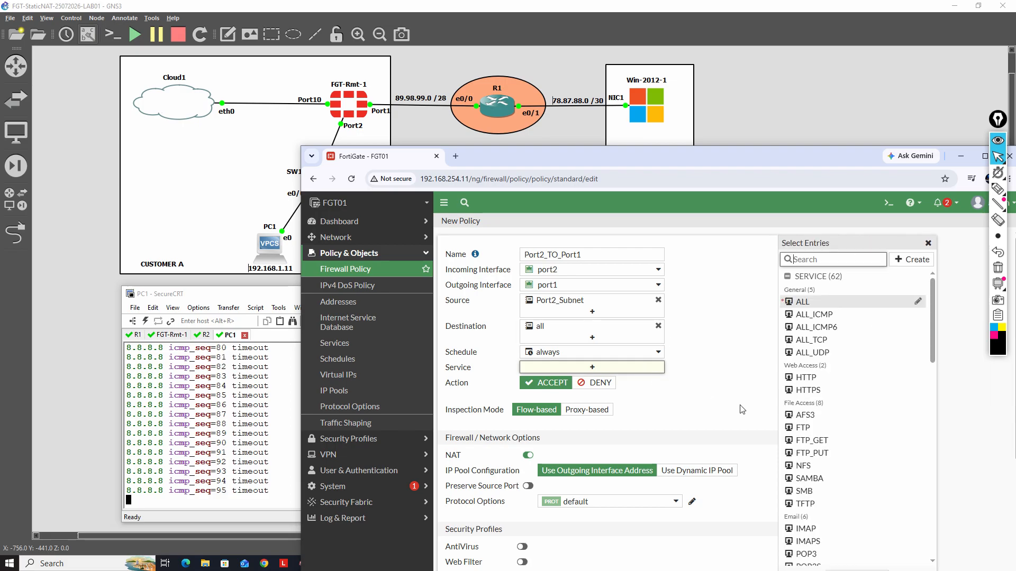
click(814, 307)
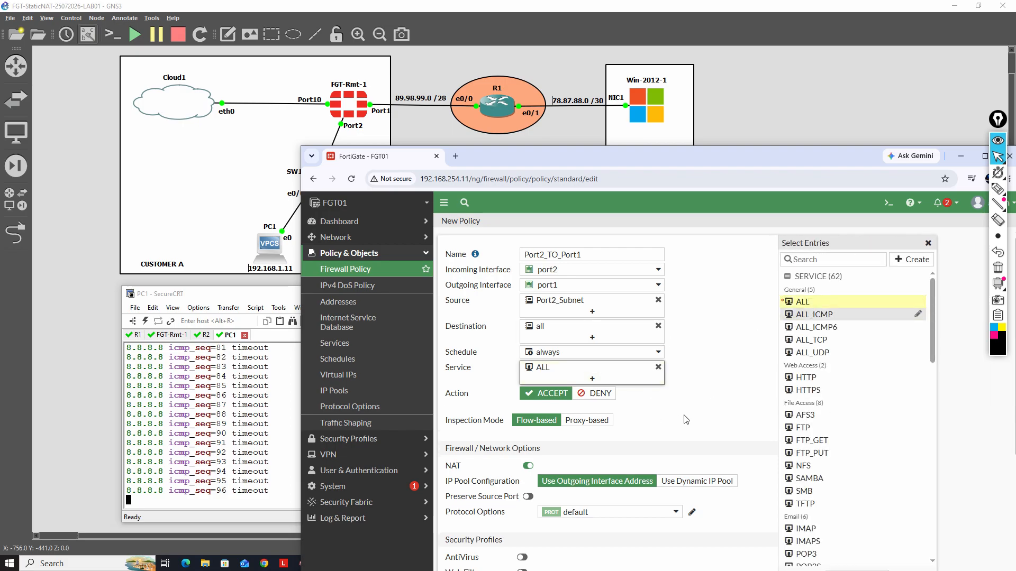
Save the policy with NAT enabled on the outgoing interface address, and check PC1's continuous ping to 8.8.8.8
scroll(509, 314, down, 2)
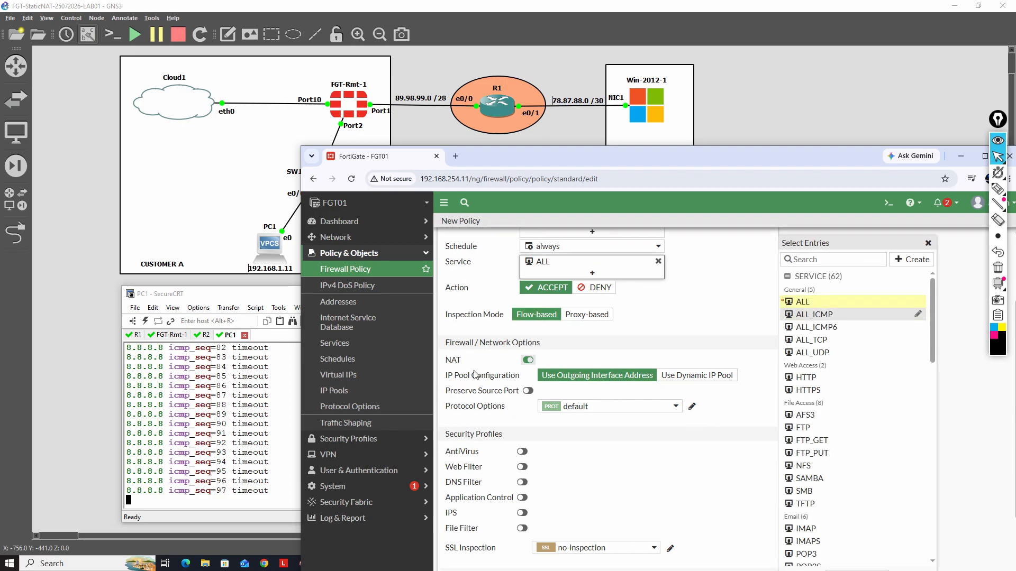
double_click(451, 360)
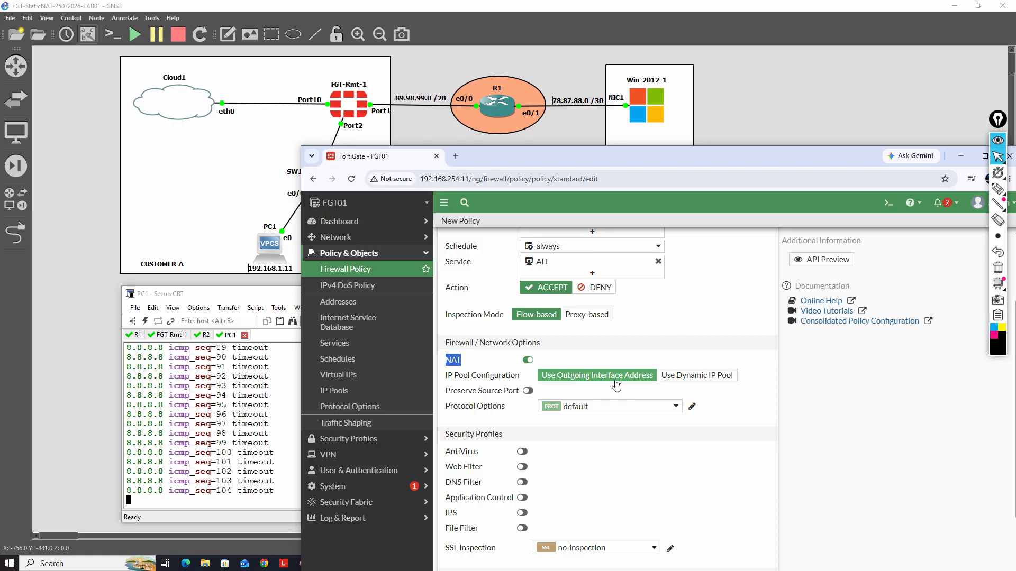
scroll(682, 479, down, 2)
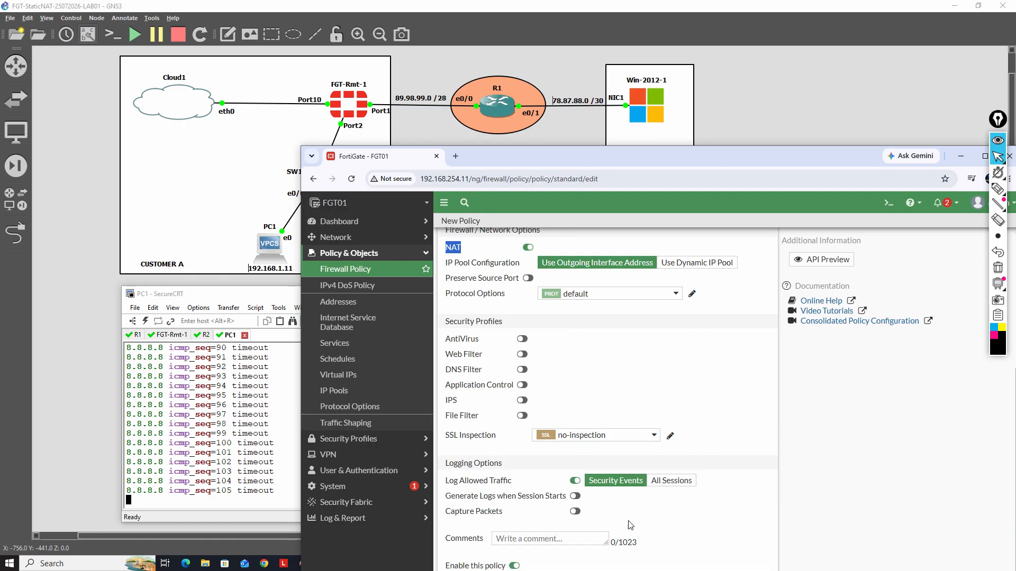
drag(642, 159, 643, 112)
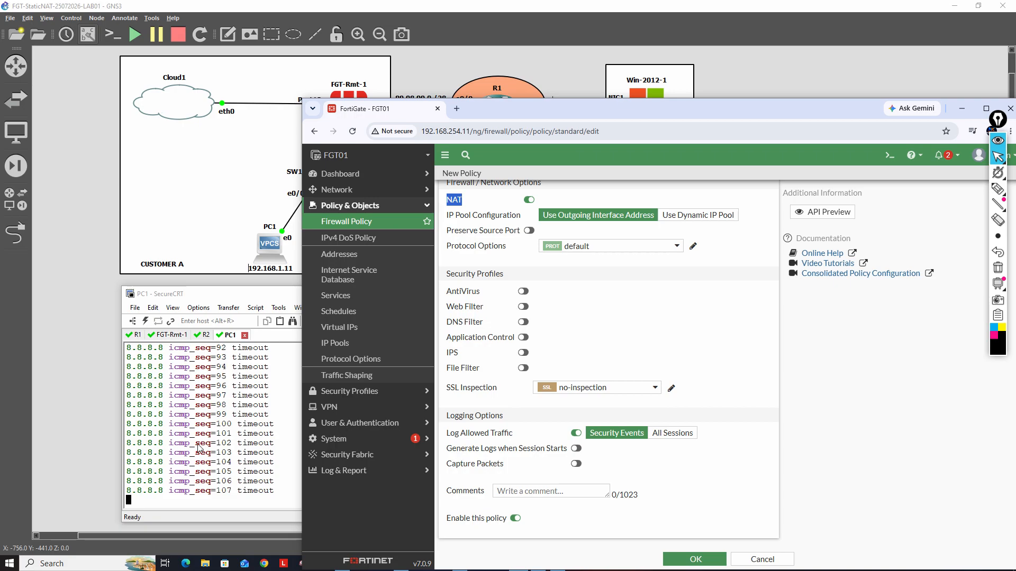
click(695, 560)
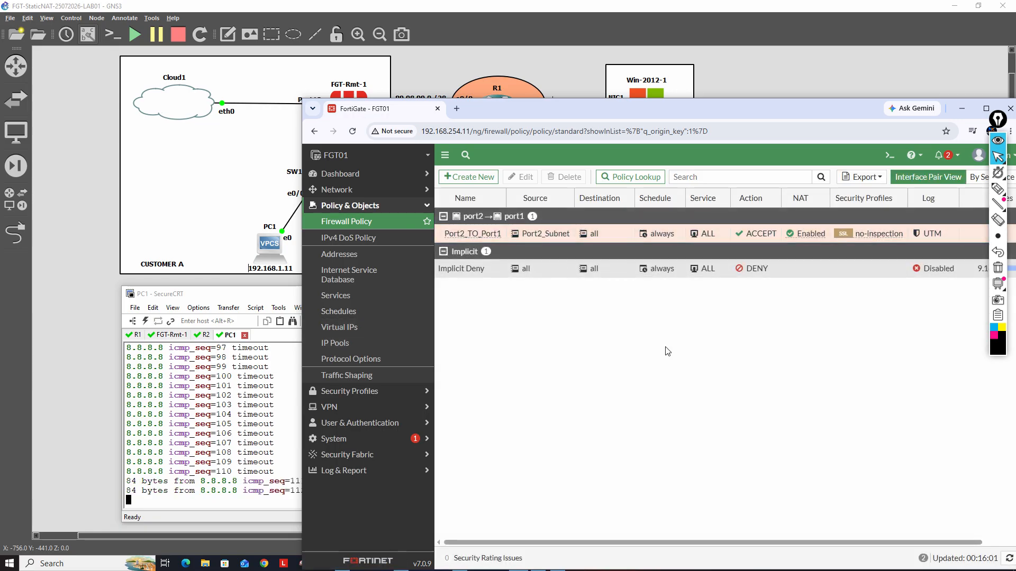
click(297, 498)
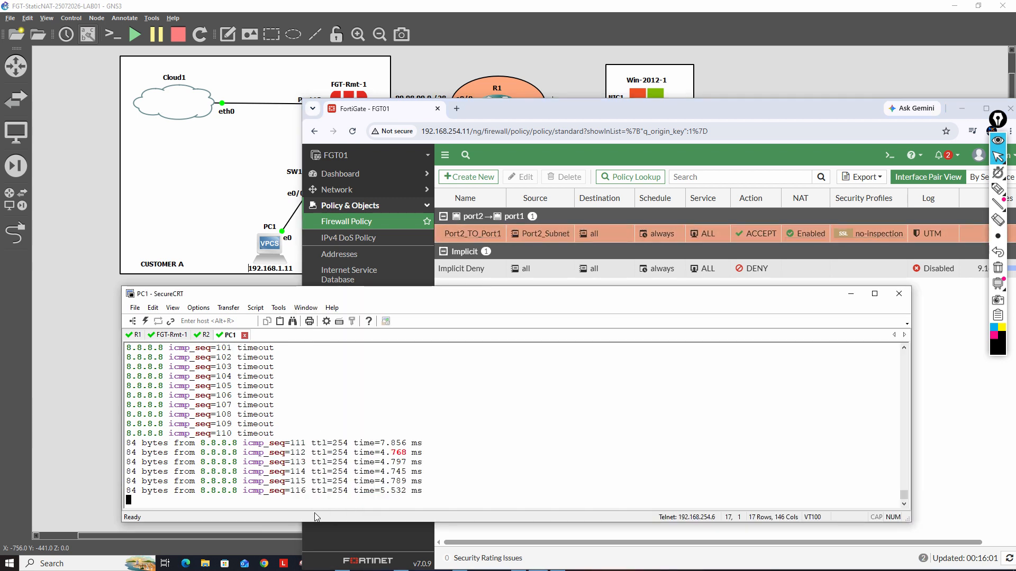
click(980, 343)
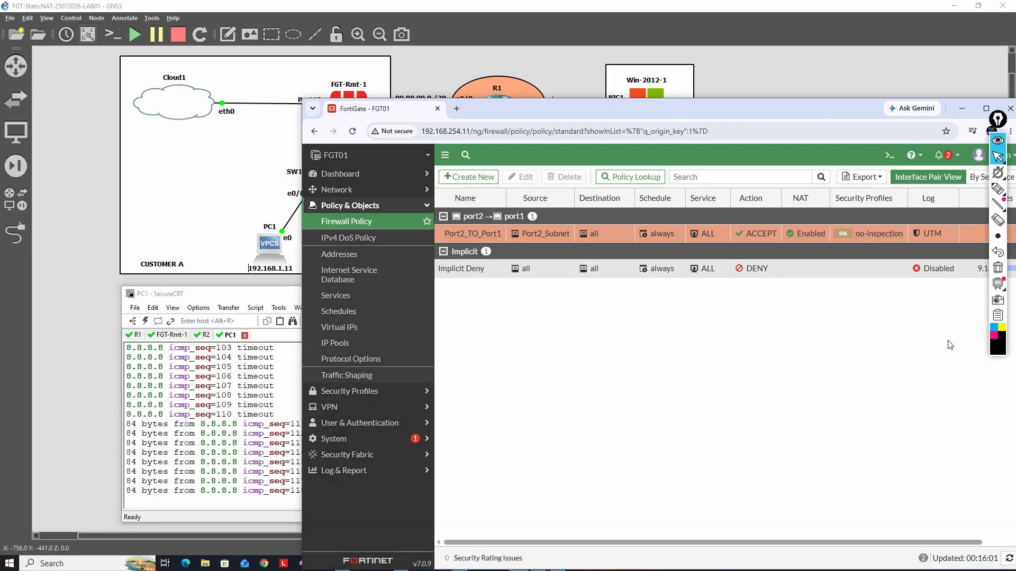
Capture ICMP traffic in the FortiGate CLI console with diagnose sniffer packet any 'icmp' 4 0 1, and stop the capture
click(890, 155)
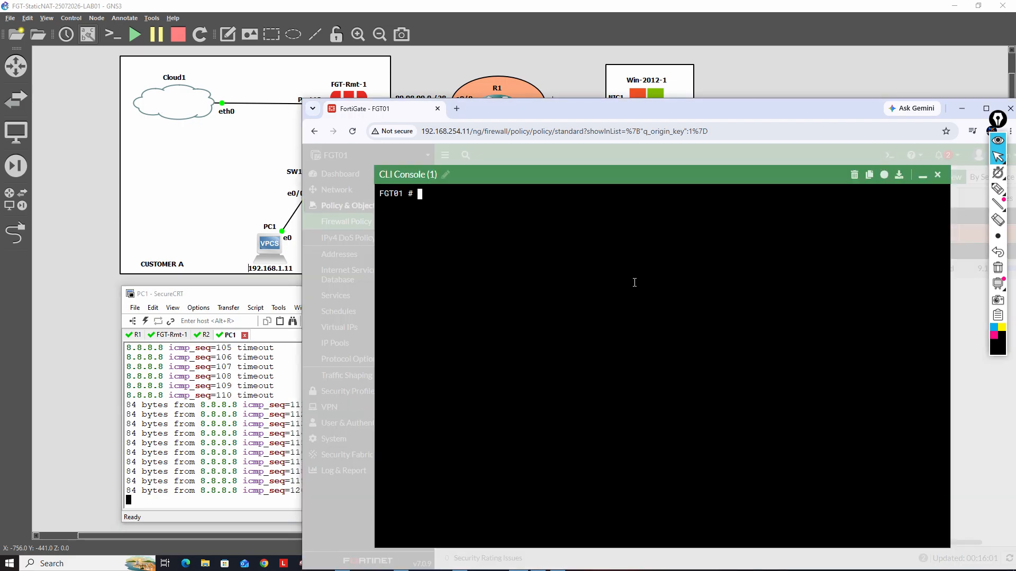
text(diagnose s)
key(Tab)
key(Tab)
text(s)
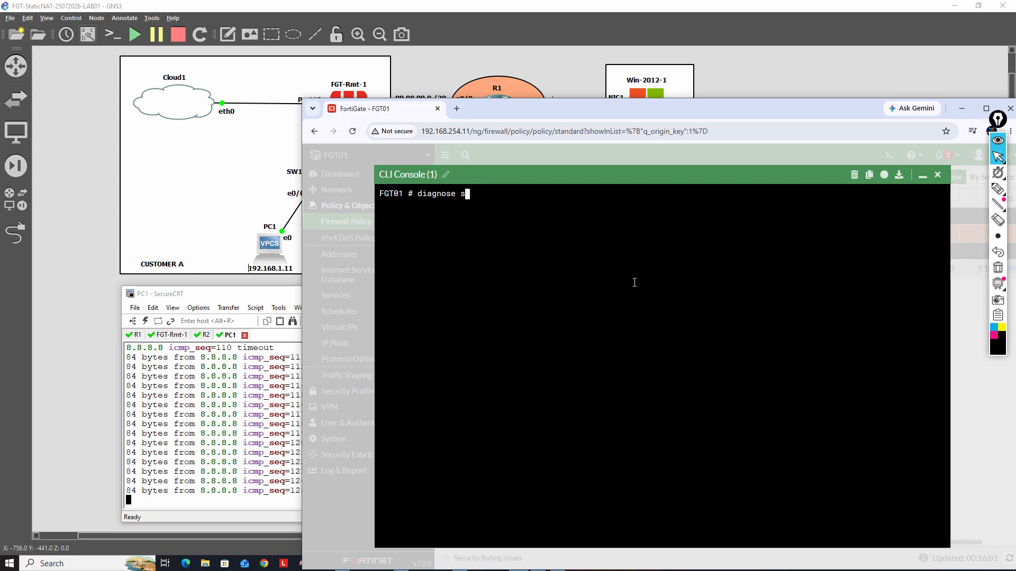
text(niffer packet )
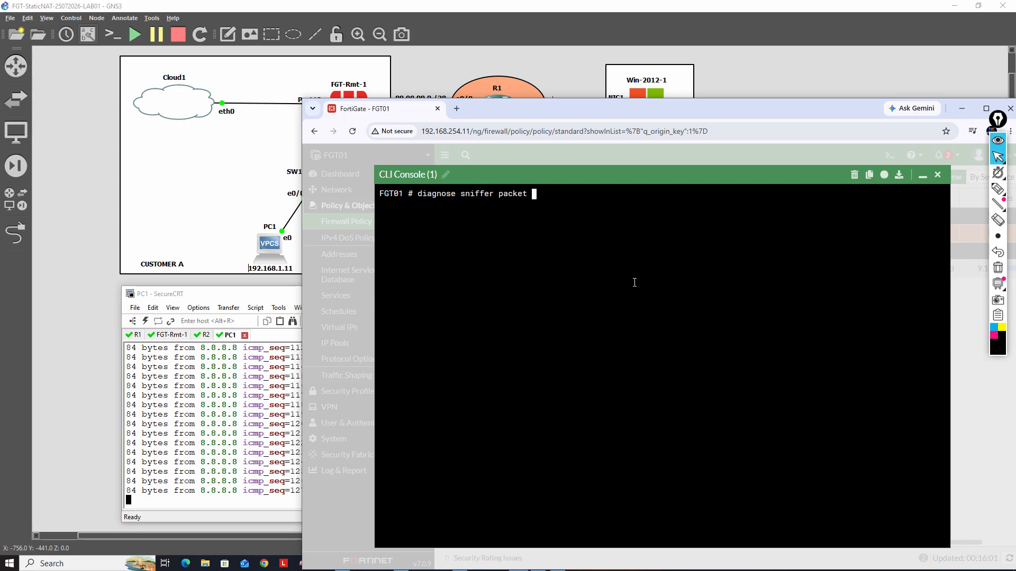
text(any 'icmp' 4 0 1)
key(Return)
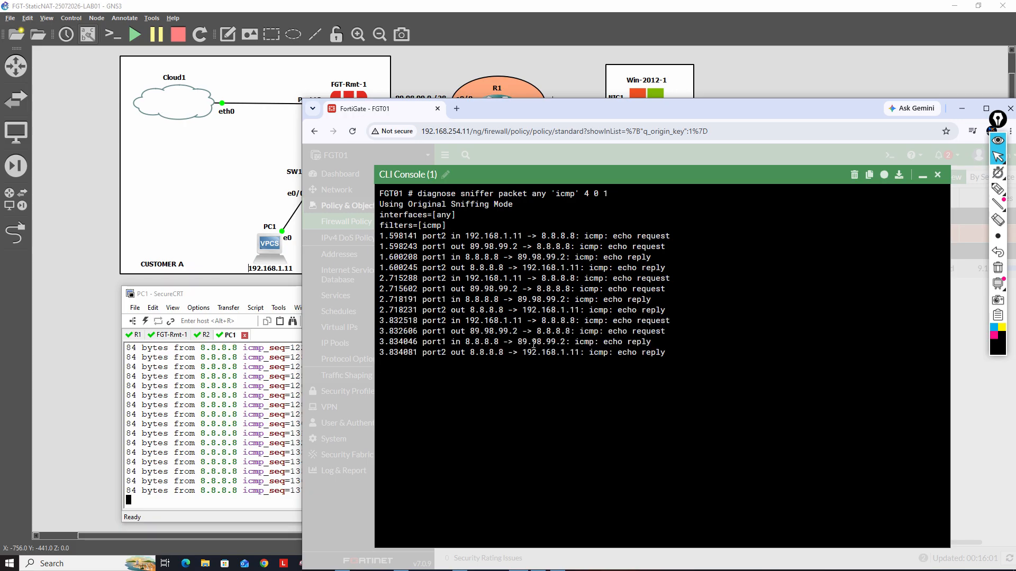
key(ctrl+c)
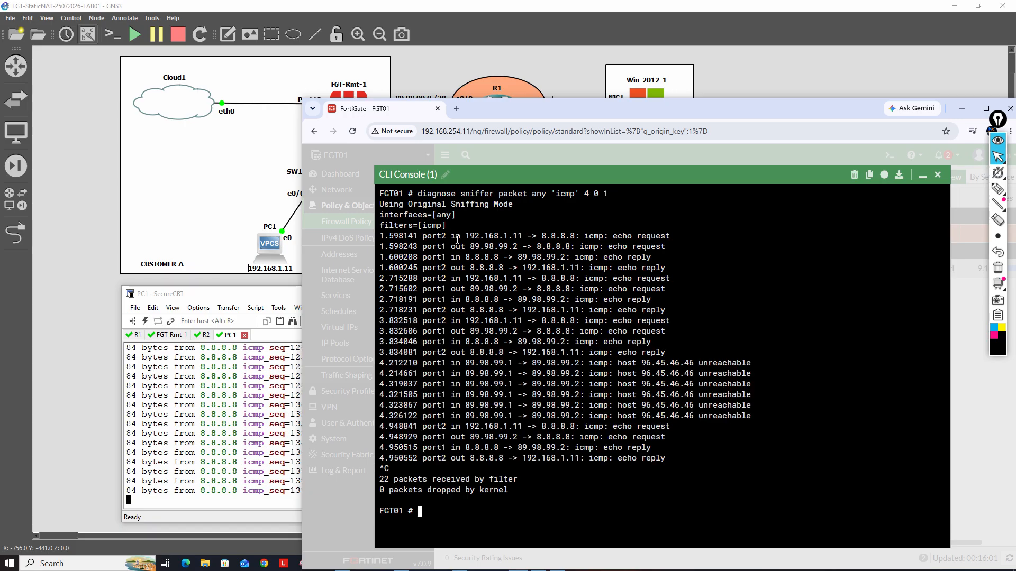
Examine the captured ICMP lines for source address translation between port2 and port1 on PC1's echo requests and replies
drag(423, 236, 522, 236)
double_click(454, 237)
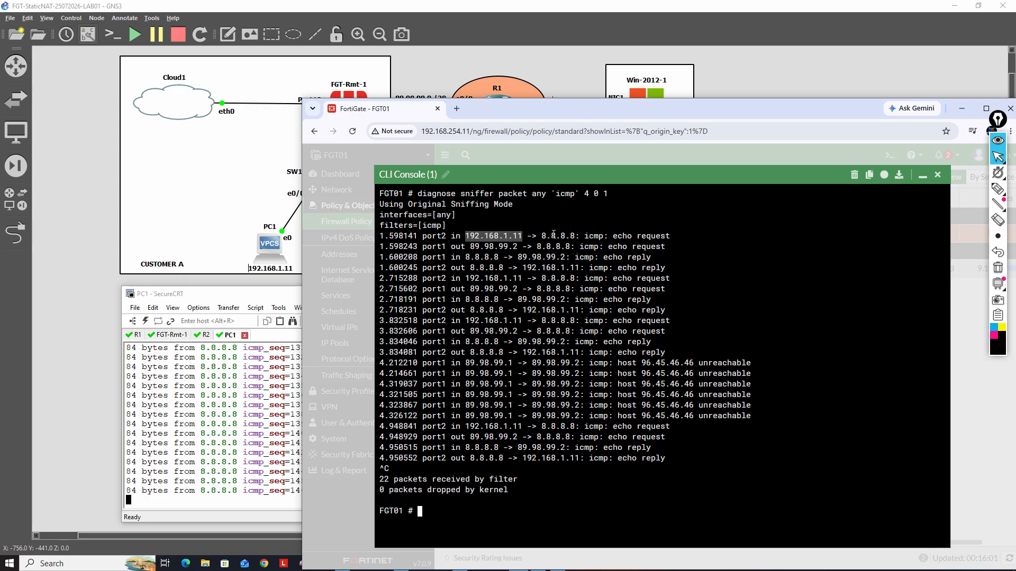
drag(542, 236, 575, 236)
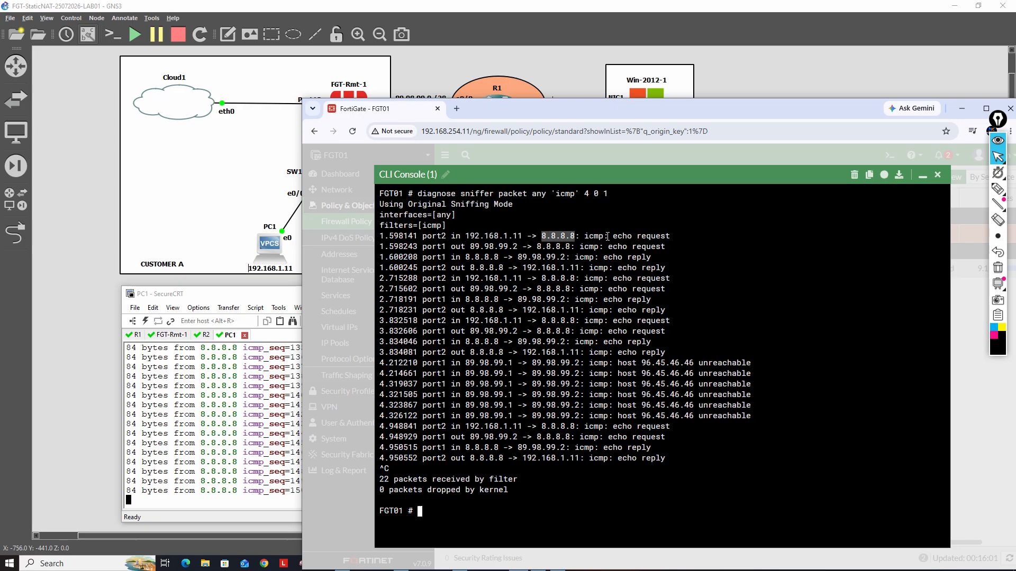
drag(613, 236, 683, 237)
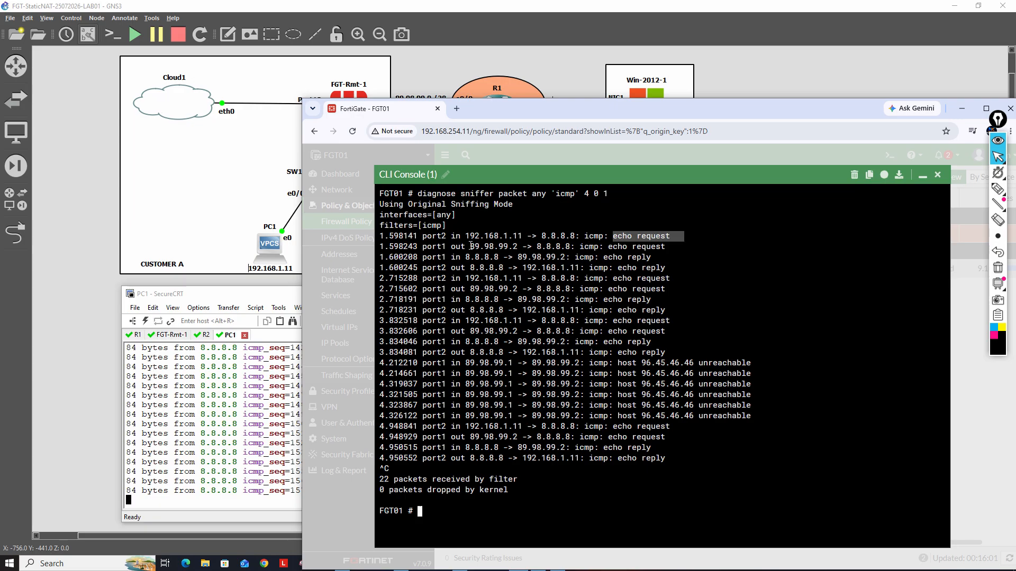
double_click(455, 246)
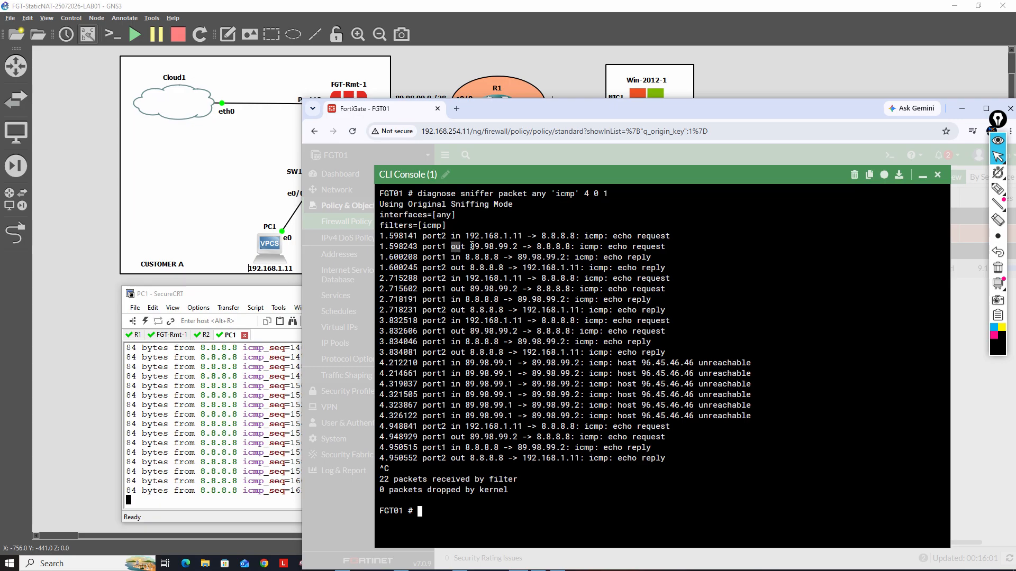
drag(470, 246, 665, 248)
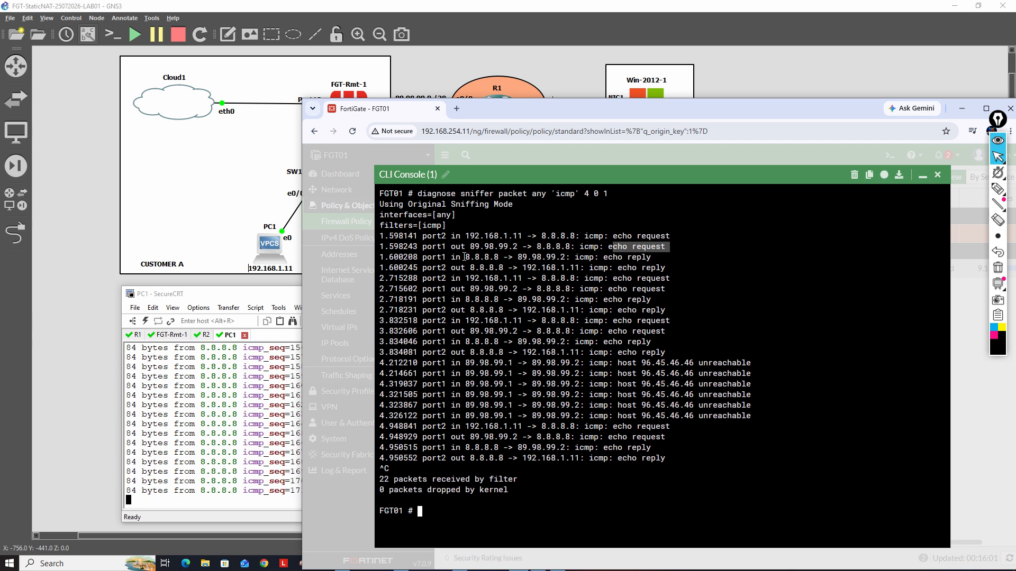
drag(464, 257, 562, 257)
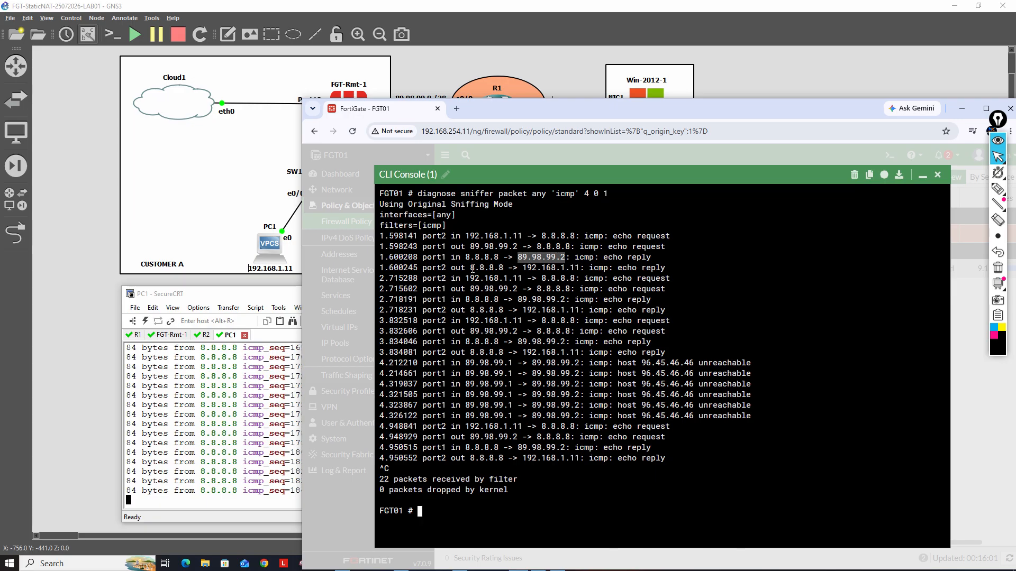
drag(469, 268, 580, 268)
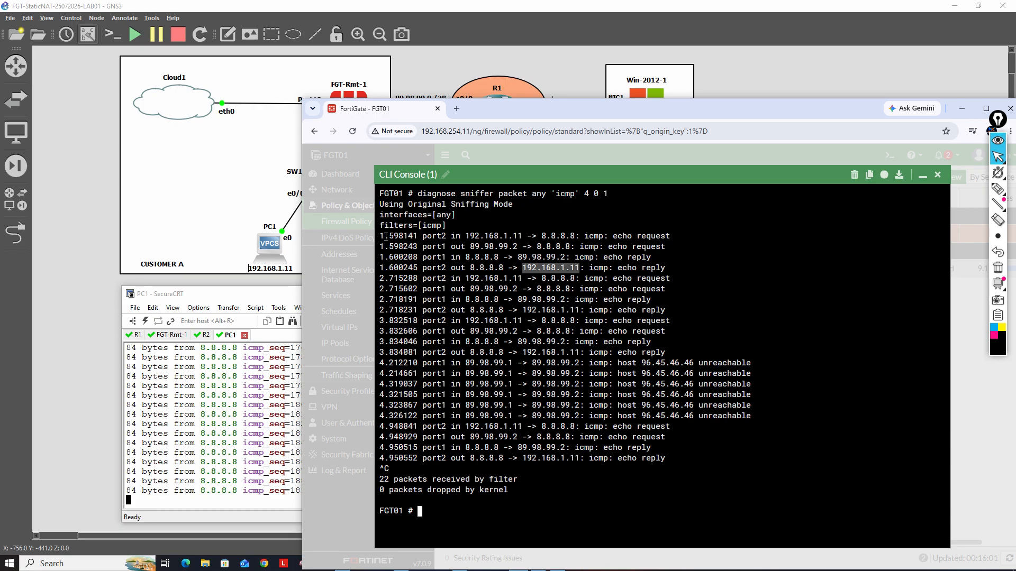
drag(383, 236, 679, 335)
Stop PC1's continuous ping in SecureCRT, ping 1.1.1.1 from PC1, and stop that ping after a few replies
click(238, 433)
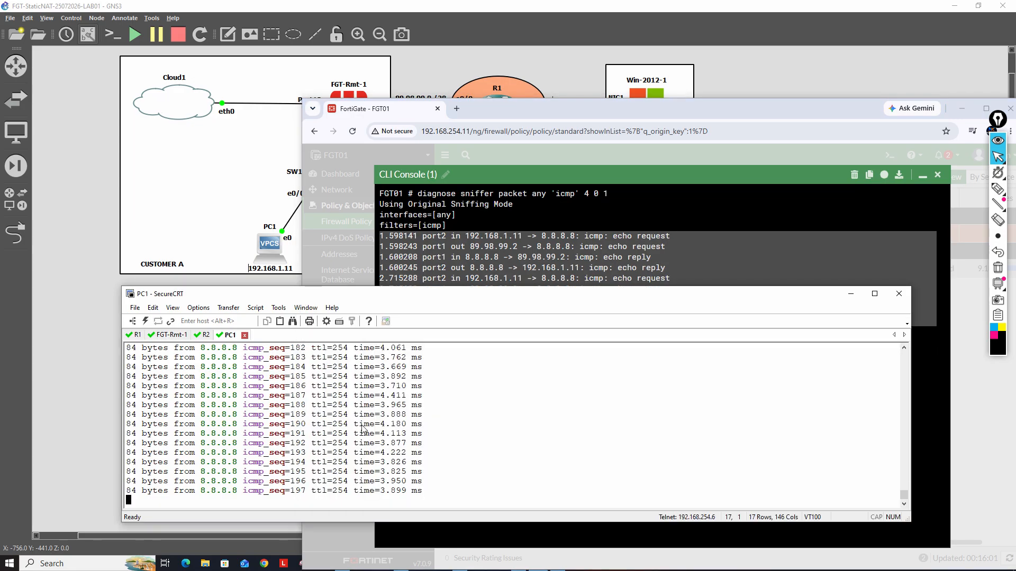
key(ctrl+c)
key(Up)
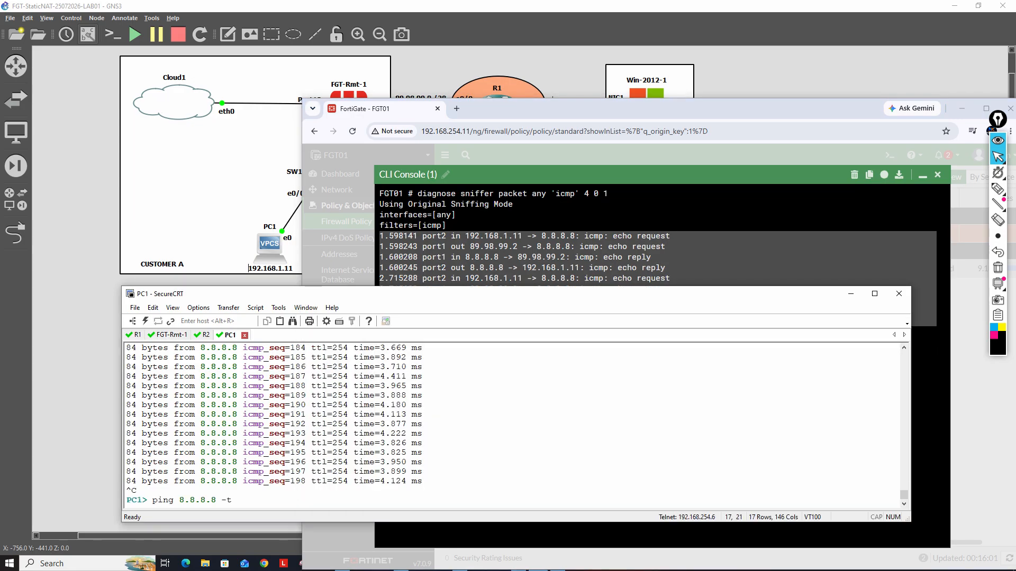
key(BackSpace)
key(BackSpace)
key(BackSpace)
key(BackSpace)
key(BackSpace)
key(BackSpace)
key(BackSpace)
key(BackSpace)
key(BackSpace)
key(BackSpace)
text(1.1.1.1)
key(Return)
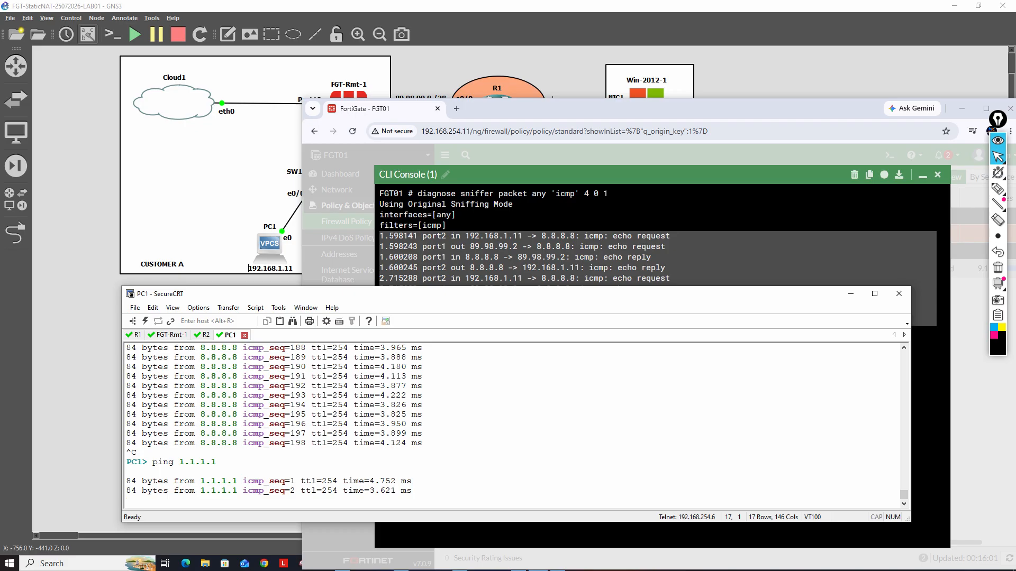
key(ctrl+c)
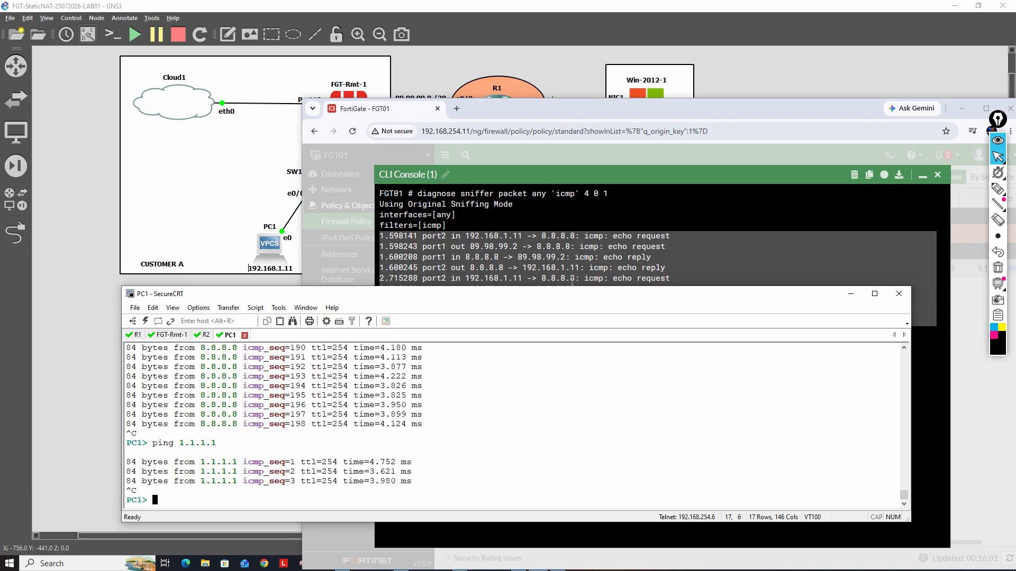
Close the FortiGate CLI console, reload the firewall policy list, and check the byte counter of the Port2_TO_Port1 policy
click(586, 318)
key(ctrl+c)
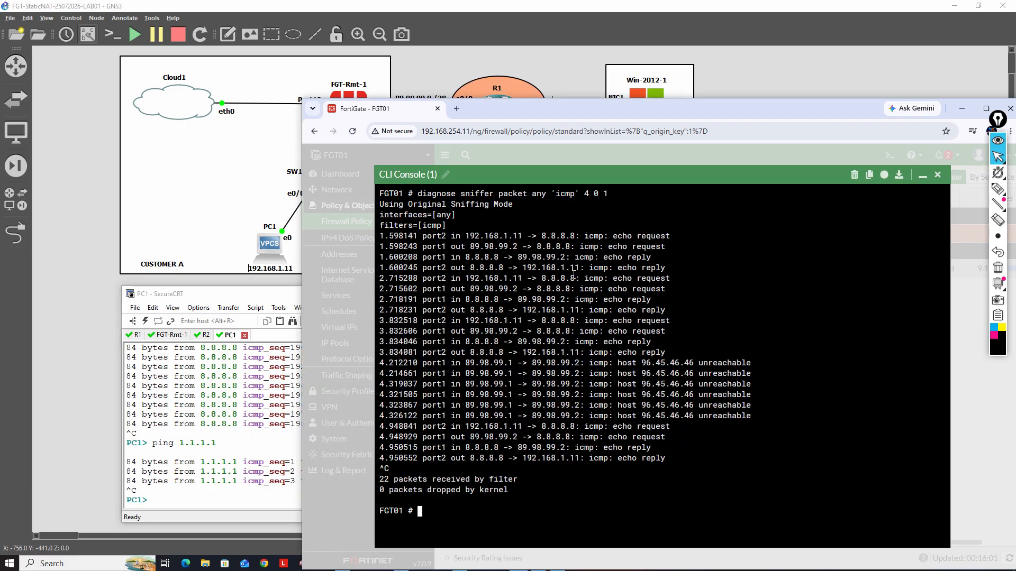
click(937, 176)
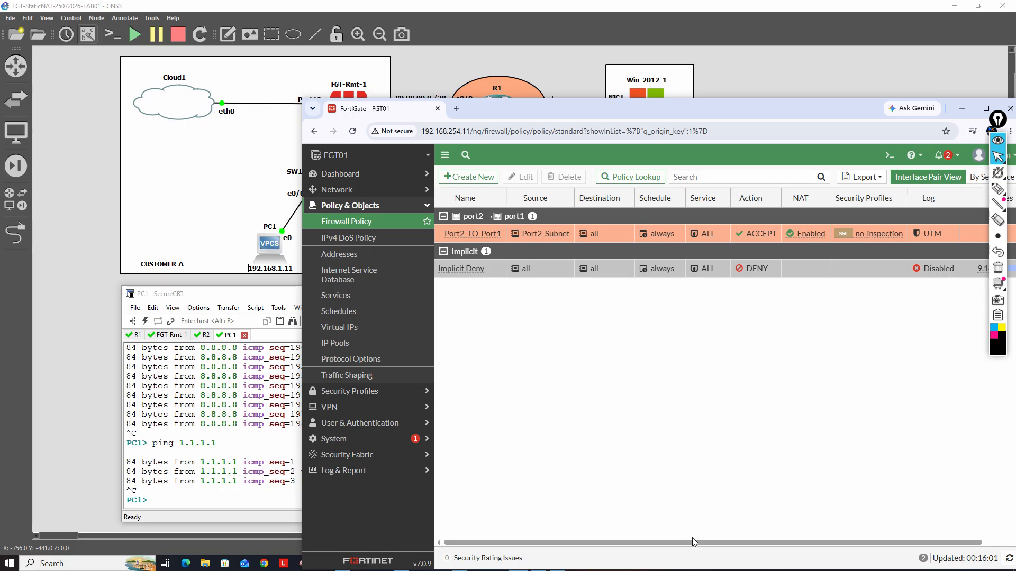
drag(693, 542, 849, 542)
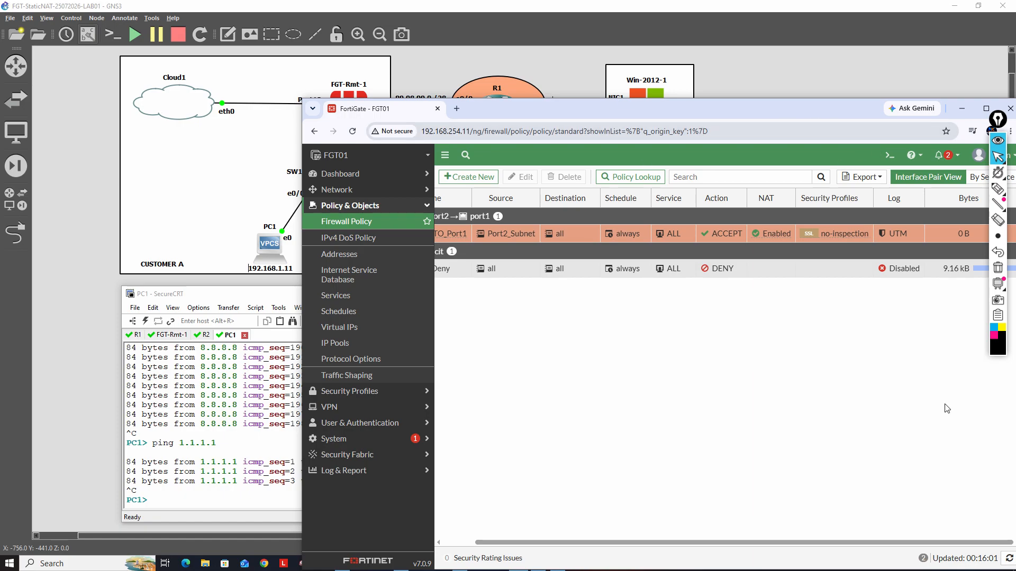
click(1008, 559)
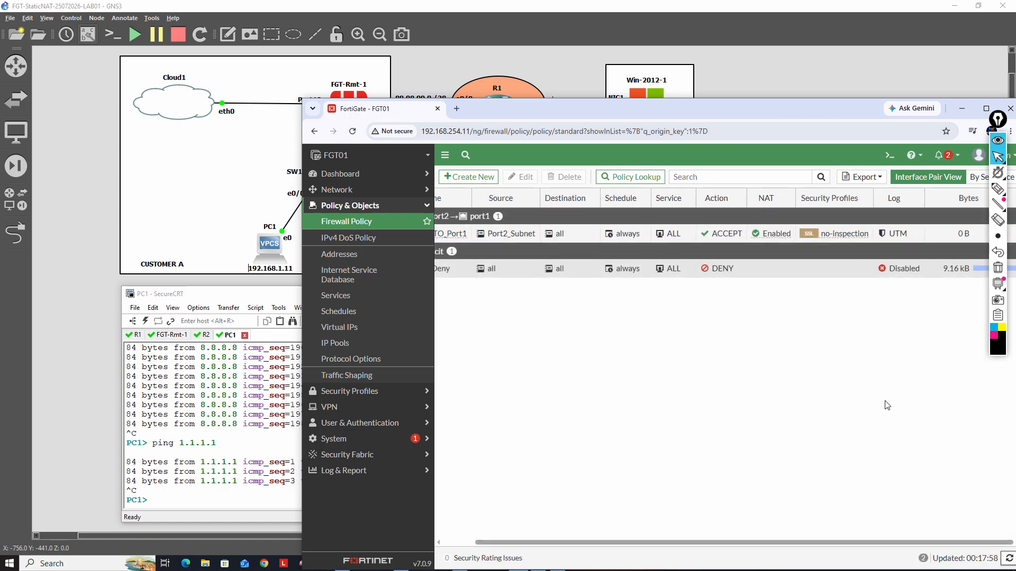
click(1009, 558)
click(352, 130)
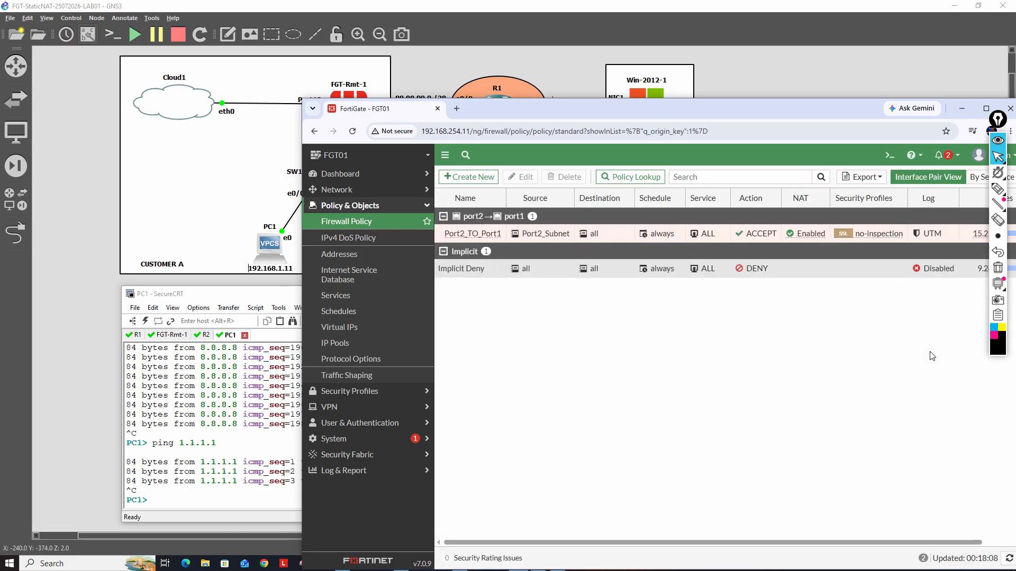
drag(852, 117, 776, 113)
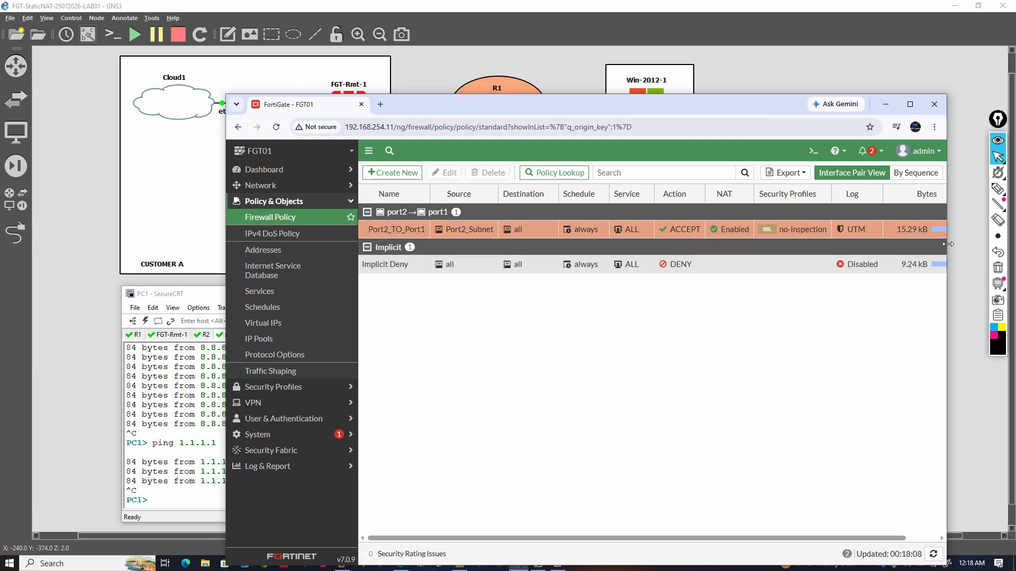
drag(946, 244, 989, 244)
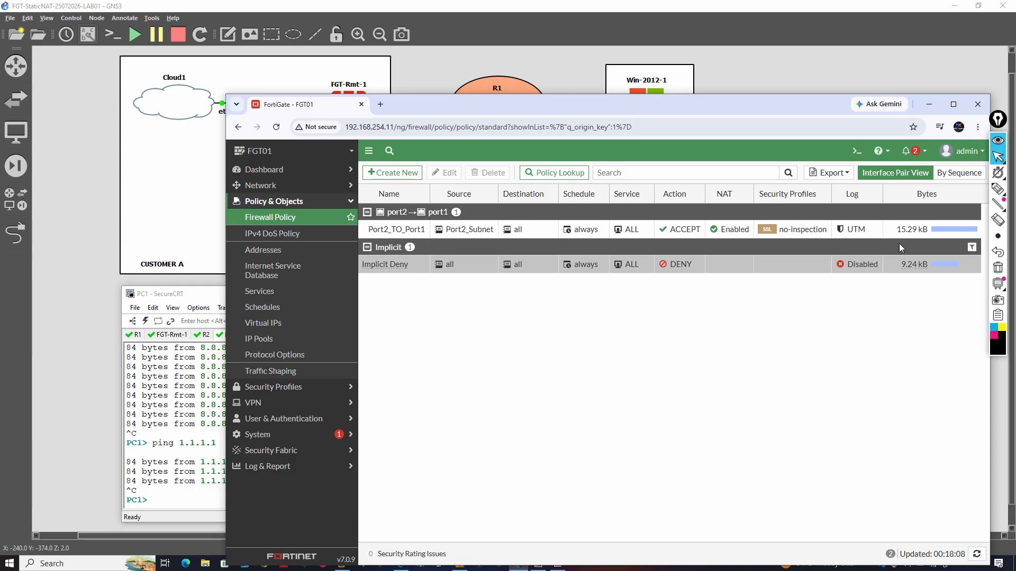
Switch to the Win-2012-1 console and retry telnet 89.98.99.5 from its command prompt
click(928, 105)
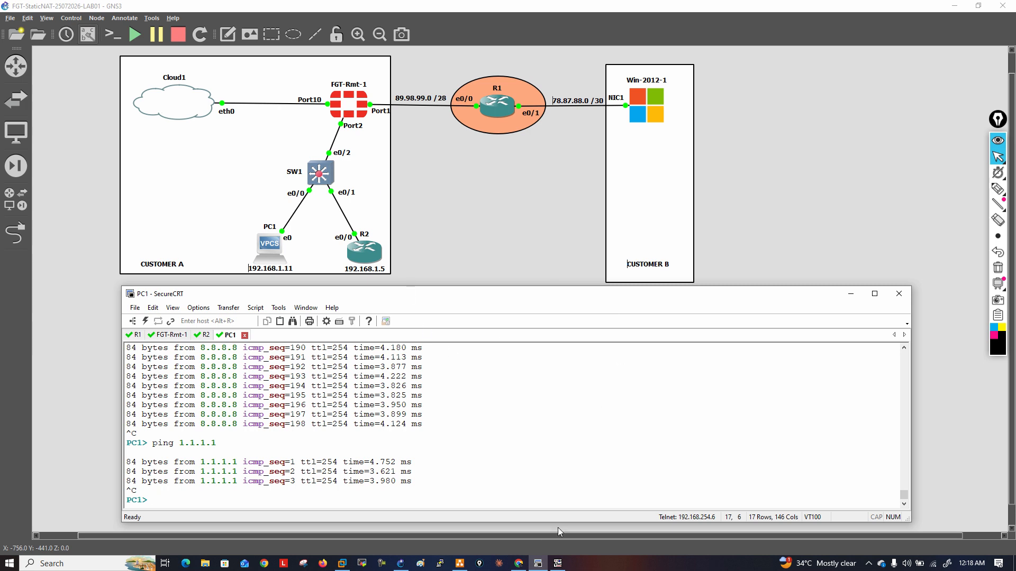
mouse_move(542, 565)
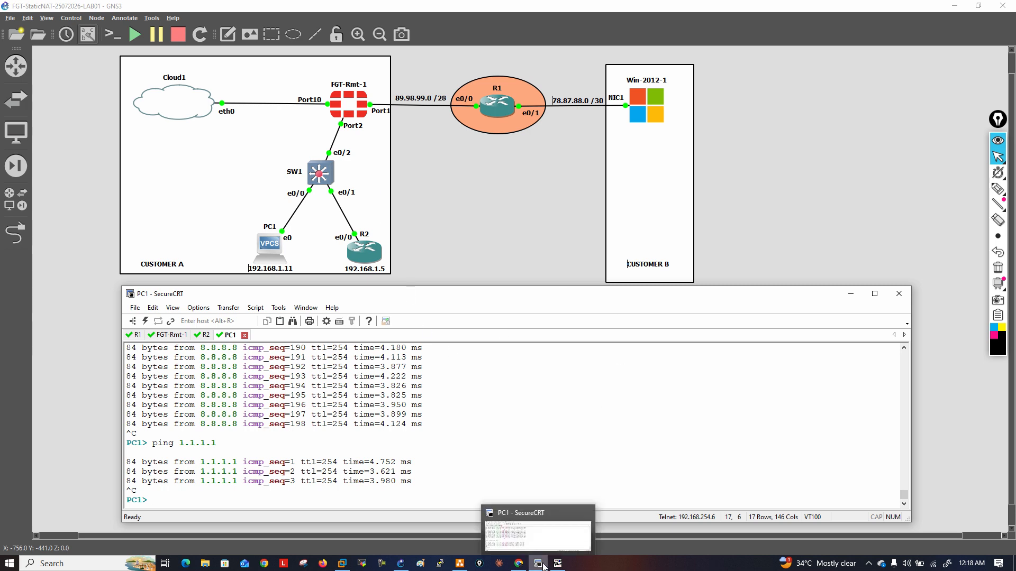
click(557, 563)
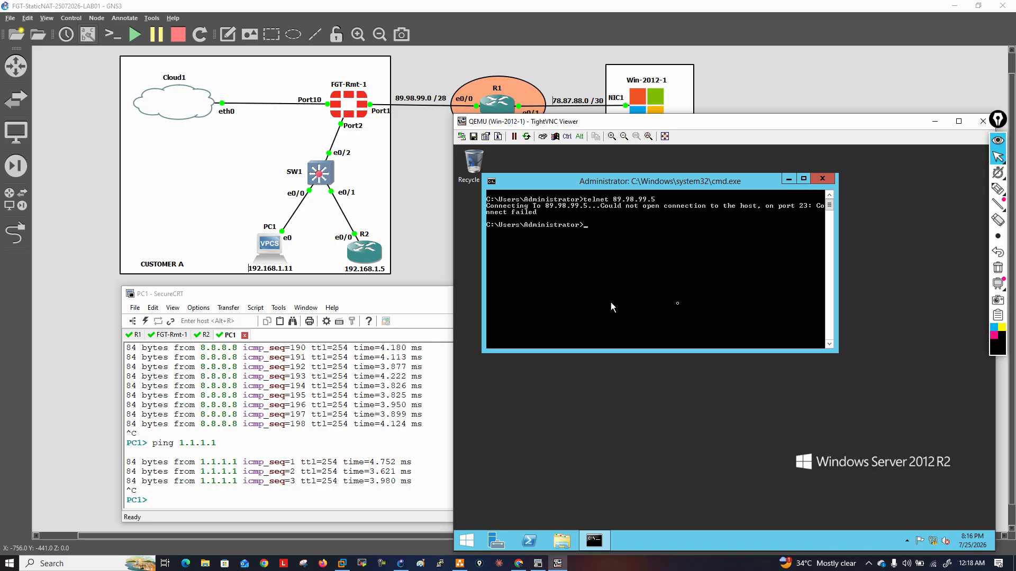
key(Up)
key(Return)
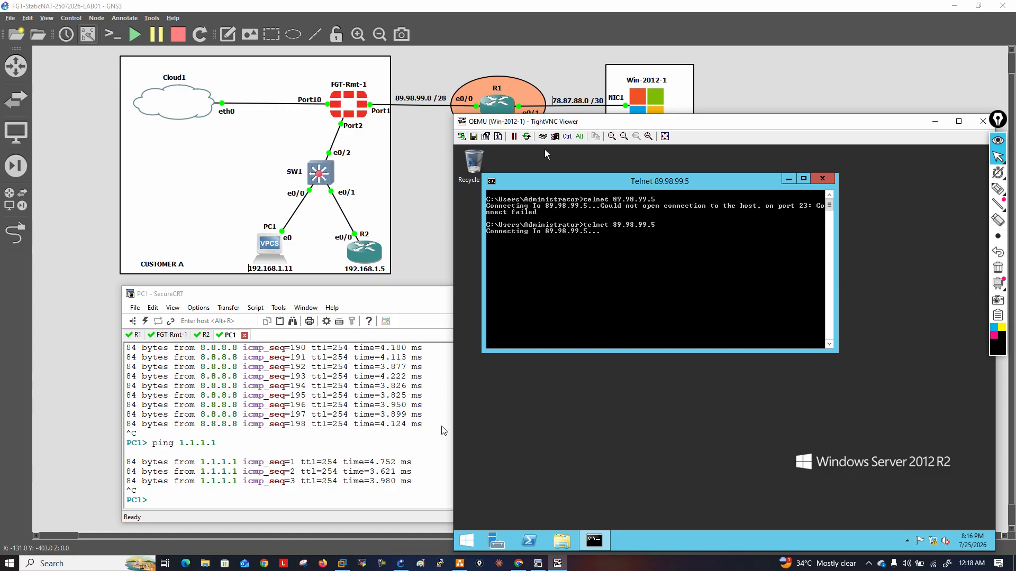
Return to the FortiGate web interface and start a new IPv4 virtual IP named Access-Telnet-R2
mouse_move(371, 568)
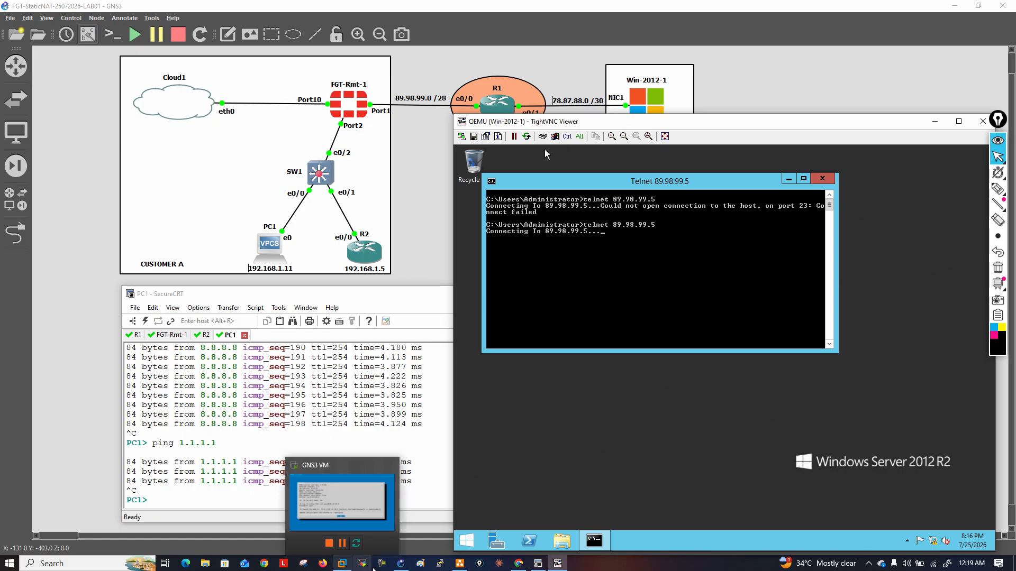
click(519, 564)
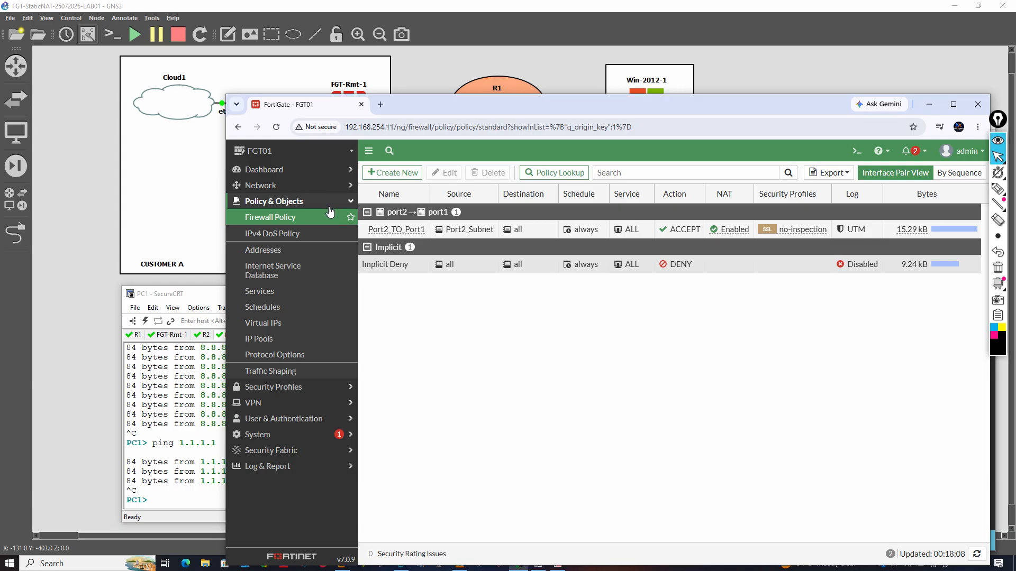
click(288, 324)
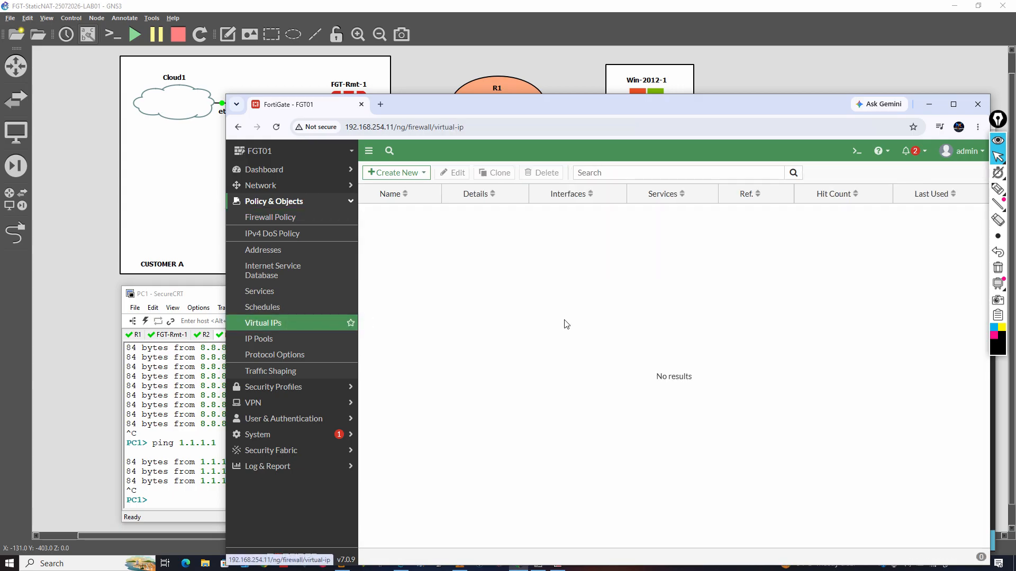
click(396, 173)
click(391, 191)
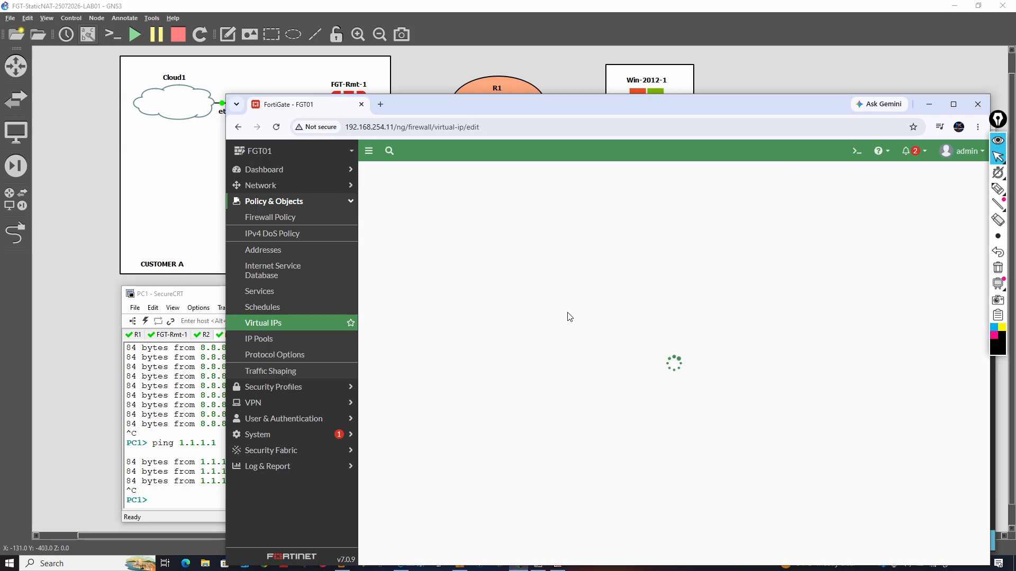
click(481, 211)
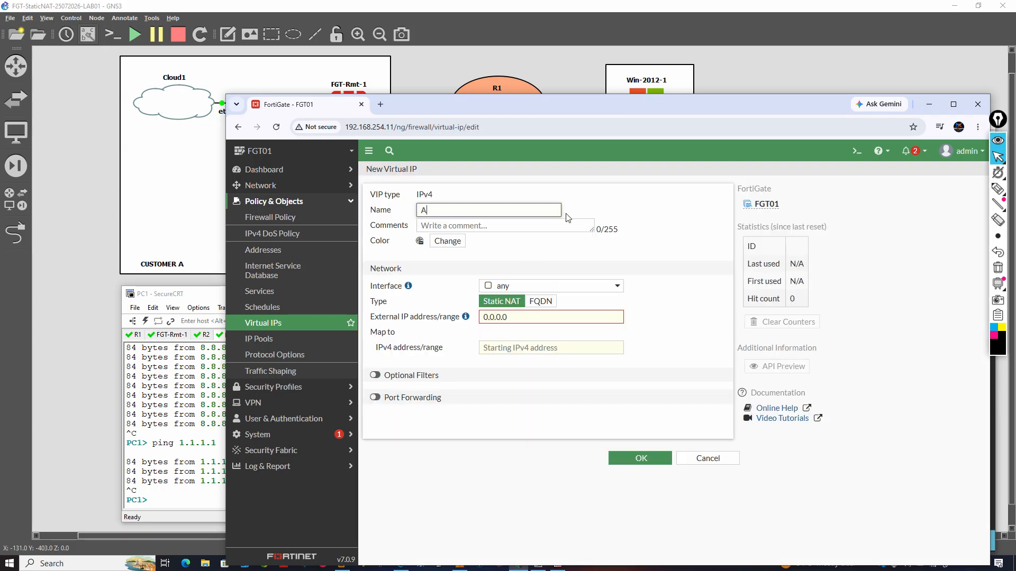
text(Access-Telnet)
Set the virtual IP's interface to port1, checking that port's address details in the interface choices
click(581, 287)
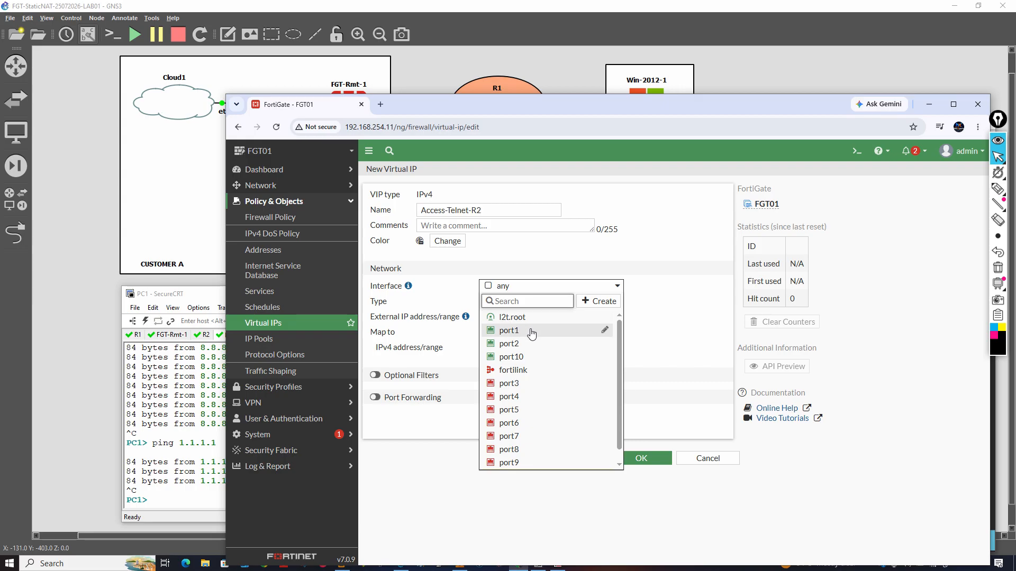
mouse_move(531, 332)
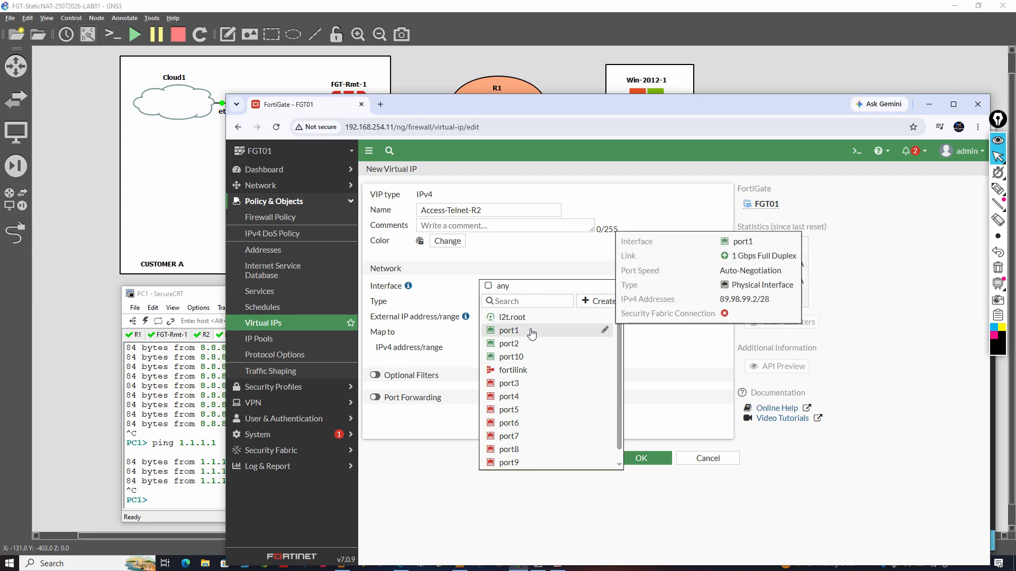
click(531, 331)
click(563, 291)
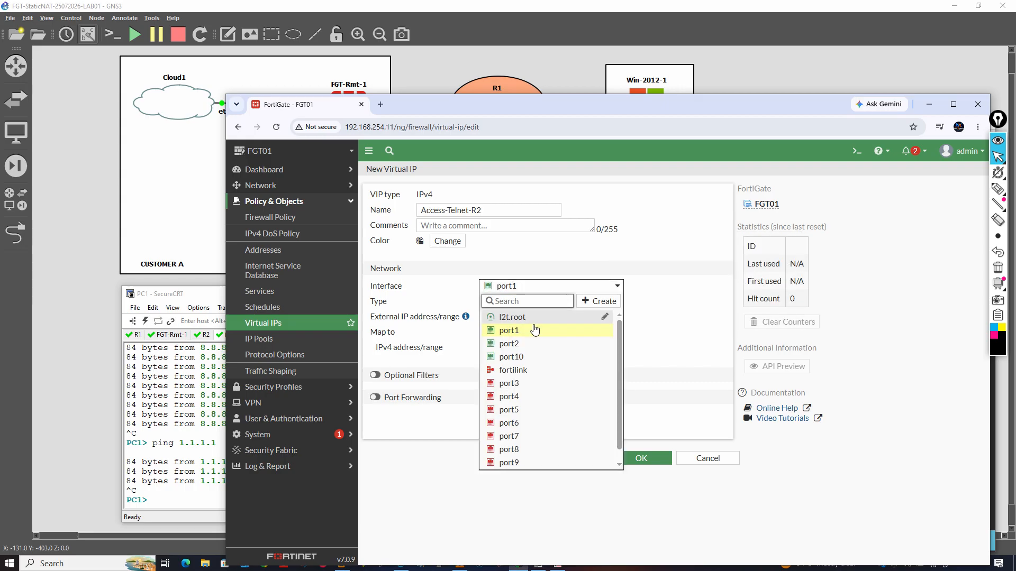
mouse_move(525, 337)
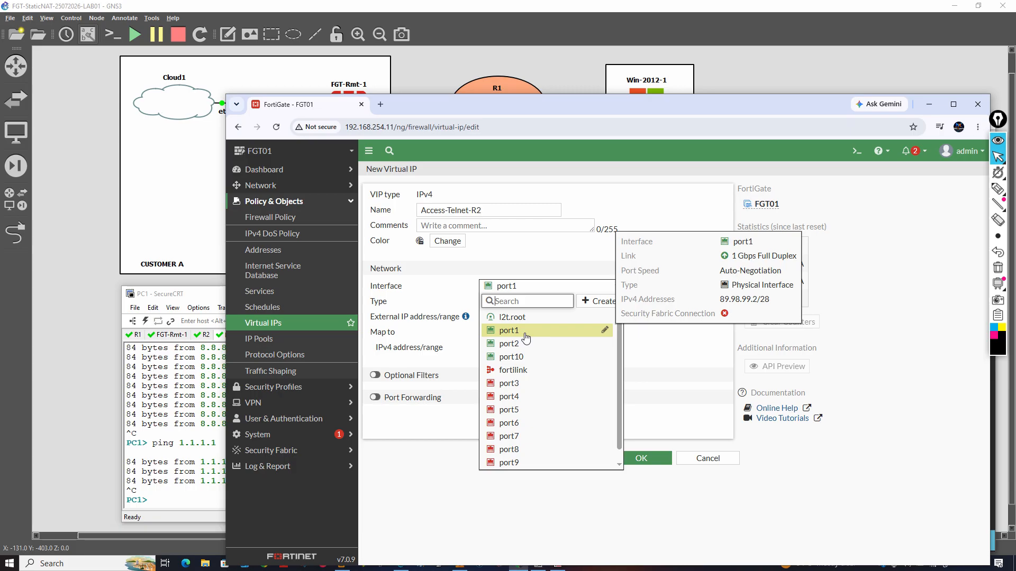
click(525, 332)
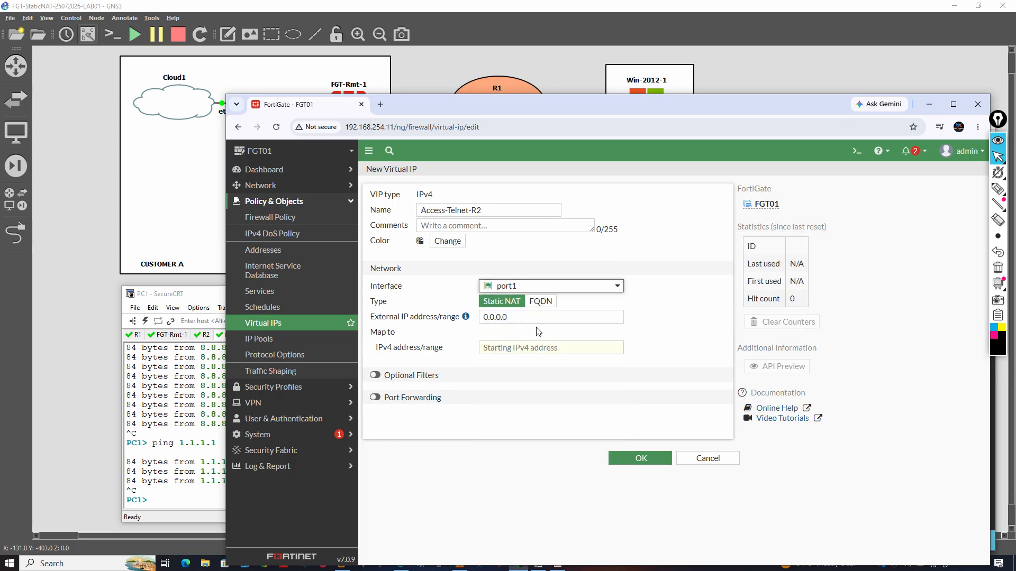
Set the virtual IP's external IP address to 89.98.99.5 and move on to the mapped IPv4 address
click(505, 318)
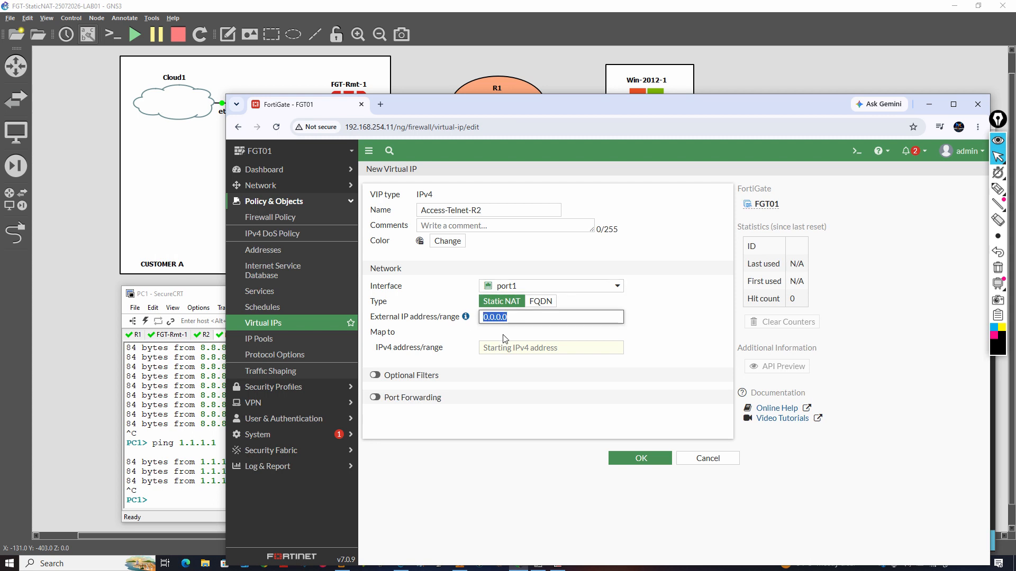
text(89)
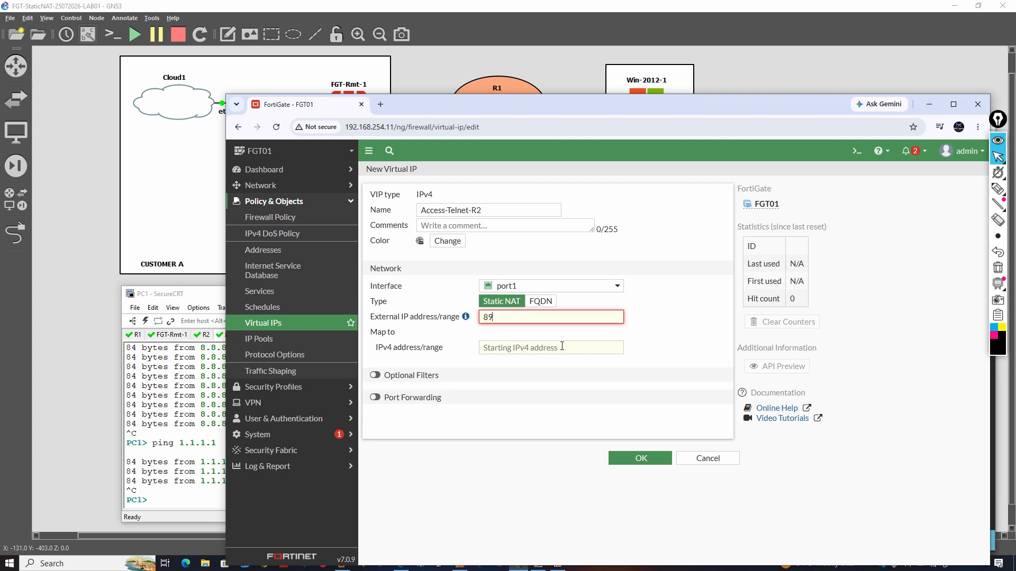
text(.98.99.5)
click(562, 347)
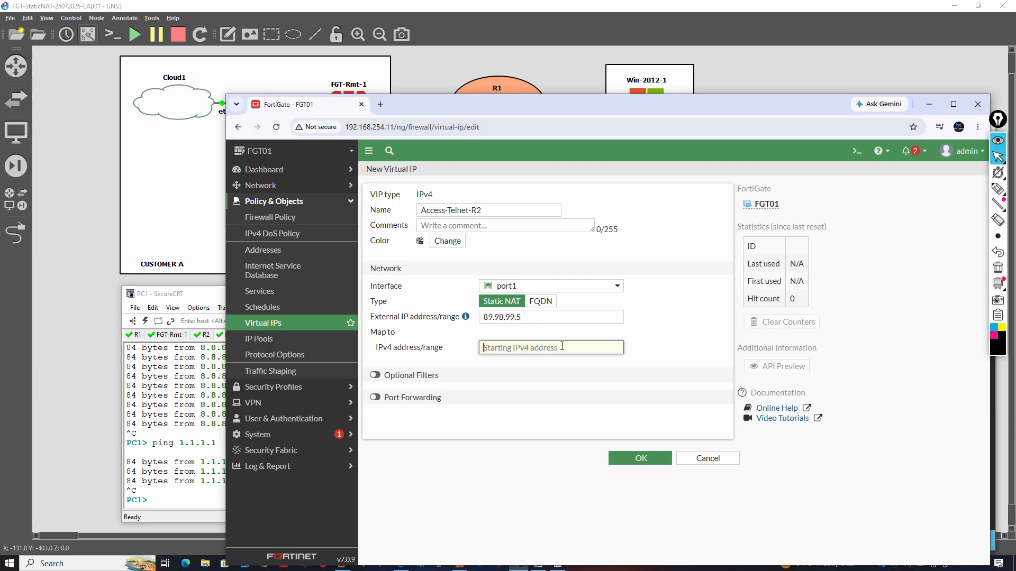
Map the virtual IP to the IPv4 address 192.168.1.5, leave port forwarding disabled, and save it
text(192.168.1.5)
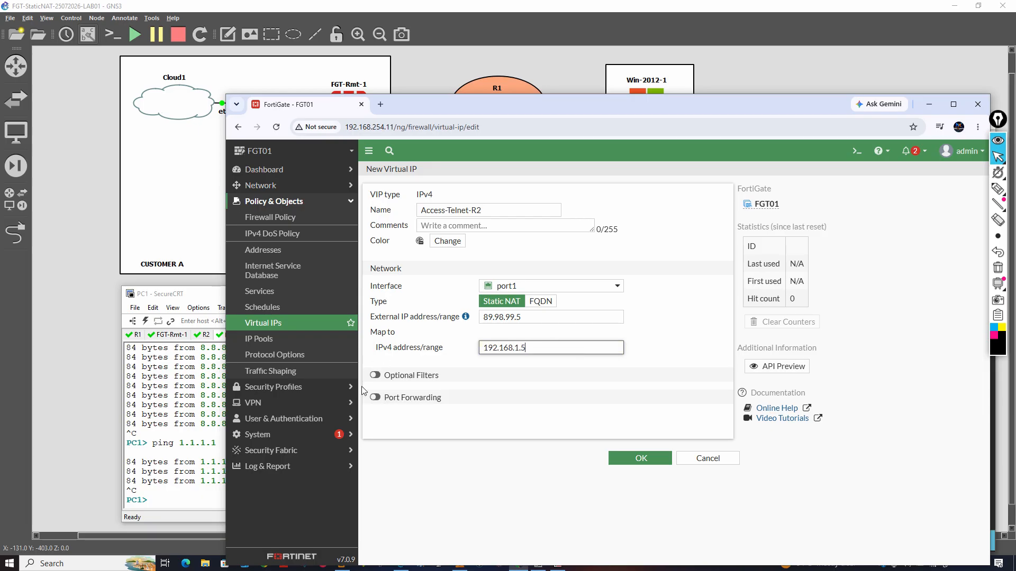
click(375, 397)
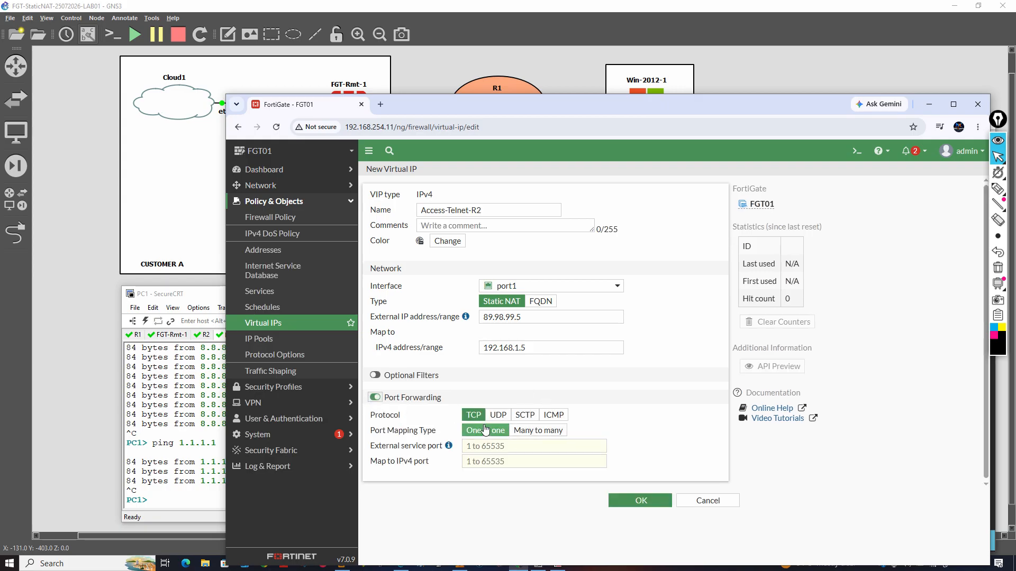
click(375, 398)
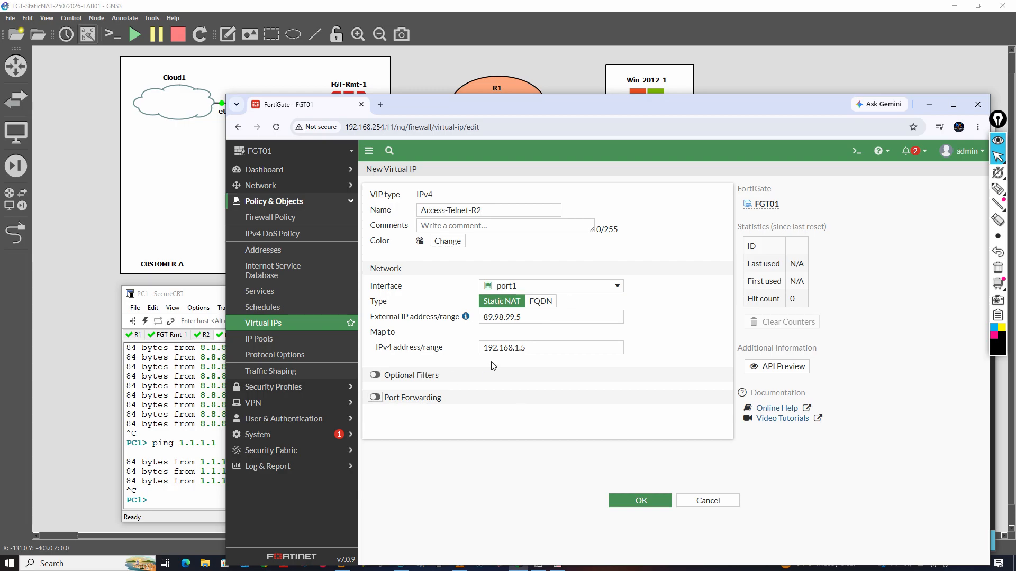
click(656, 503)
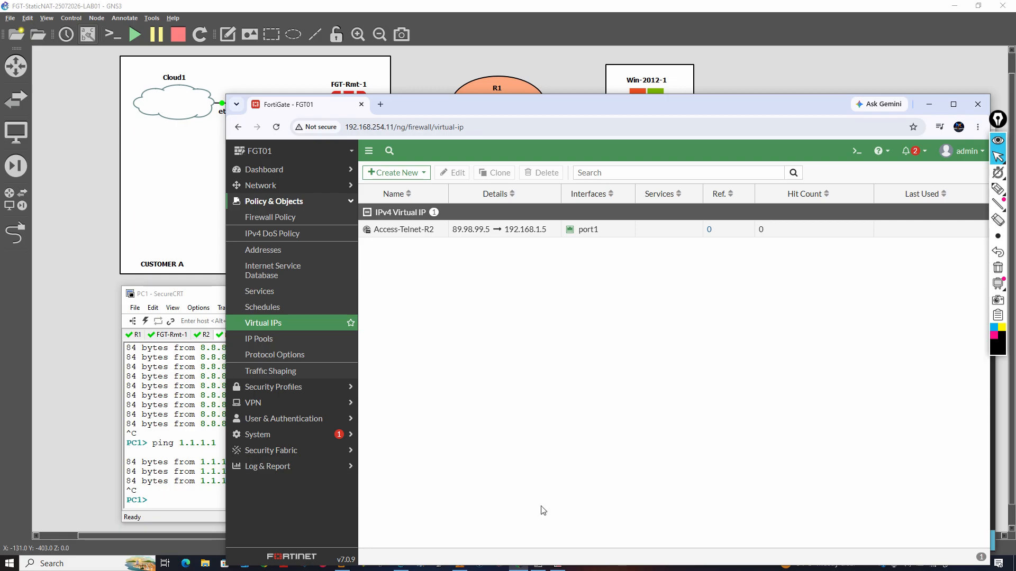
Switch to the Win-2012-1 console and rerun telnet 89.98.99.5 to test the saved virtual IP
mouse_move(576, 566)
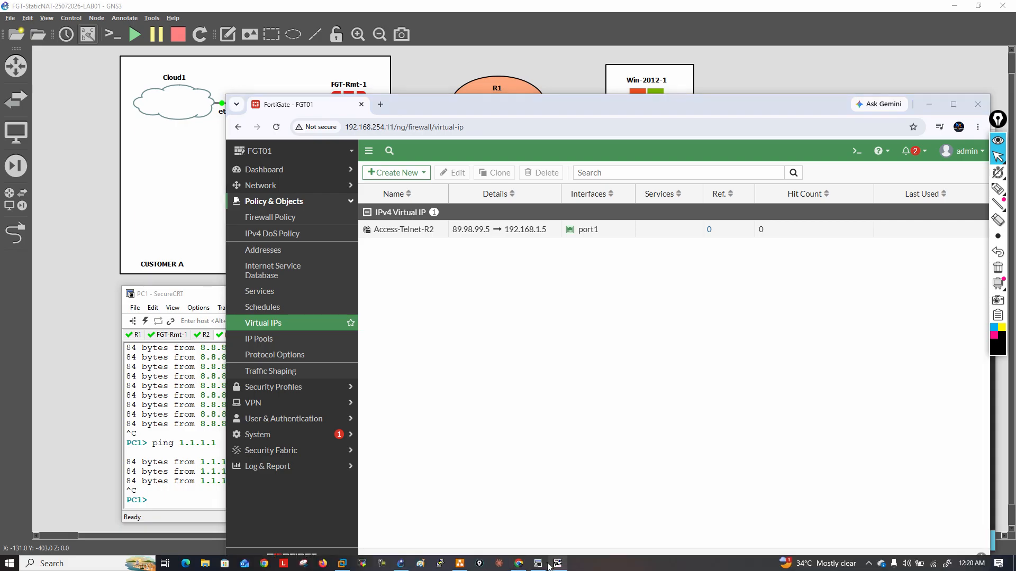
mouse_move(545, 567)
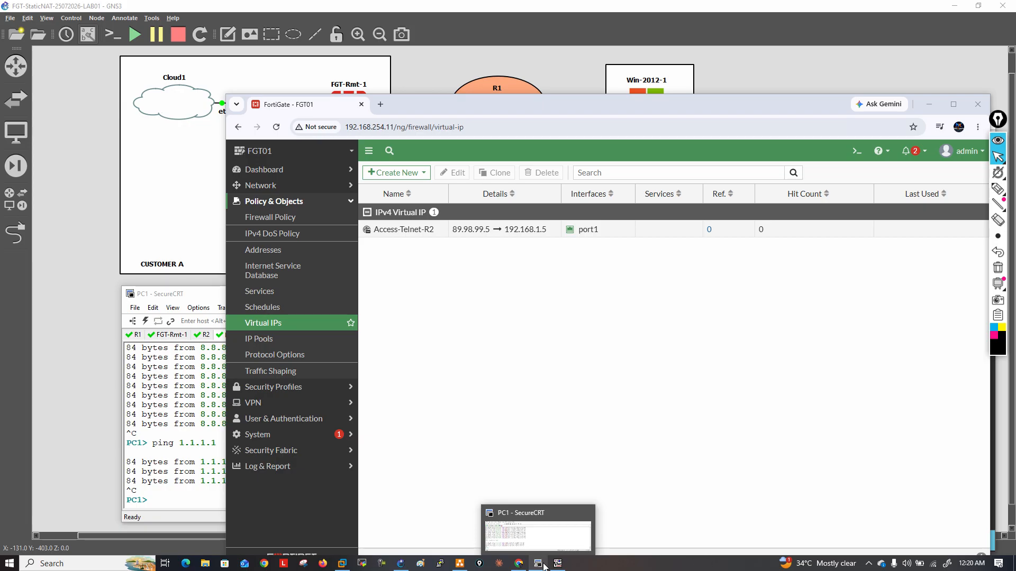
click(558, 563)
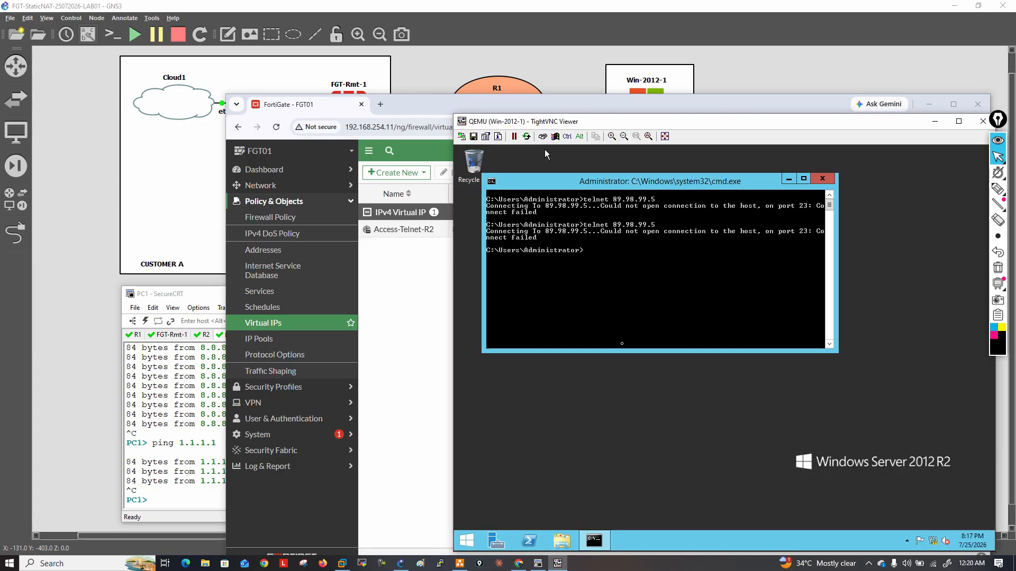
key(Up)
key(Return)
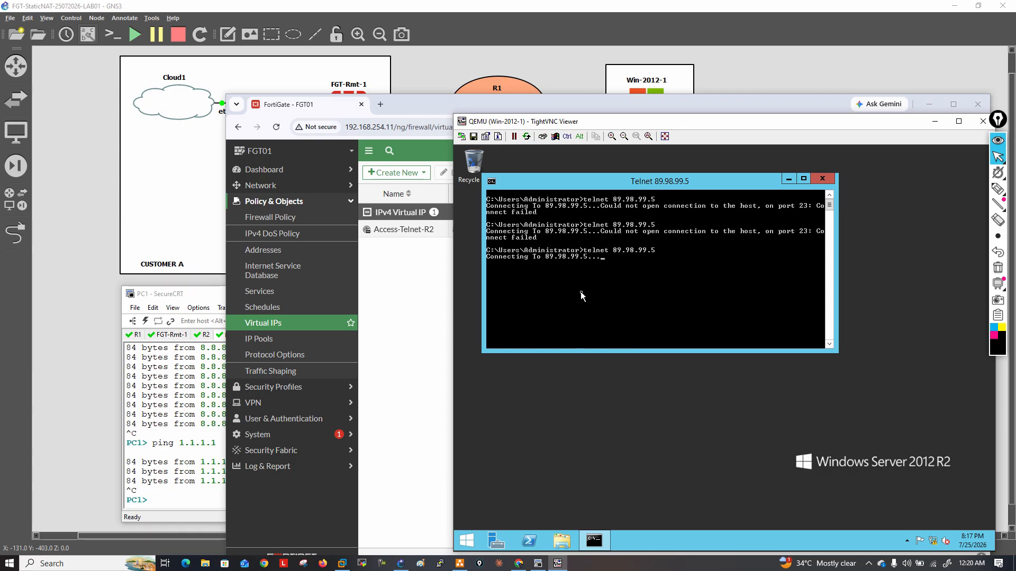
Annotate the GNS3 topology with the path from Win-2012-1 through FGT-Rmt-1 to R2, marking Port1 IN and Port2 OUT, and clear the drawing
click(426, 315)
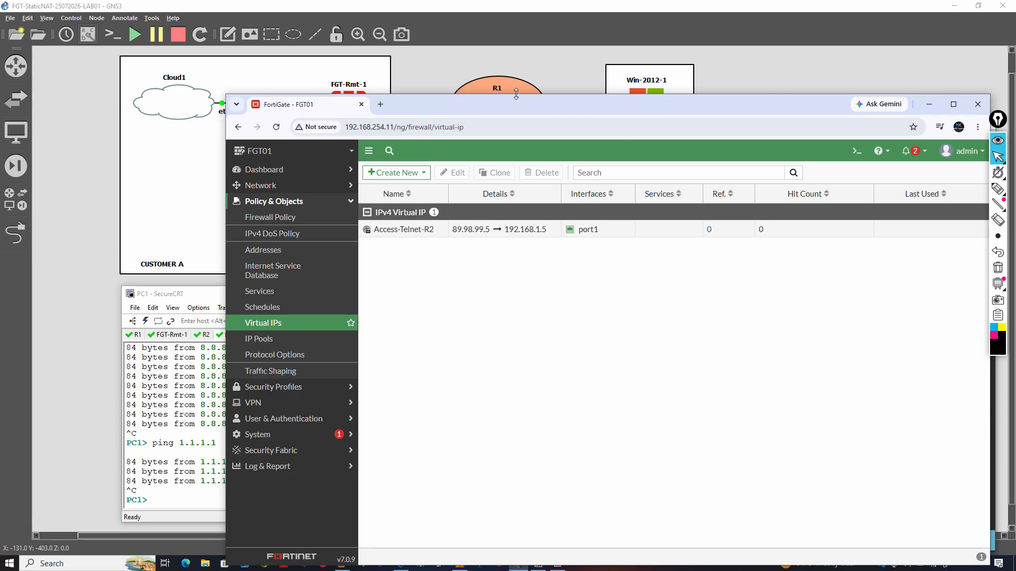
click(536, 77)
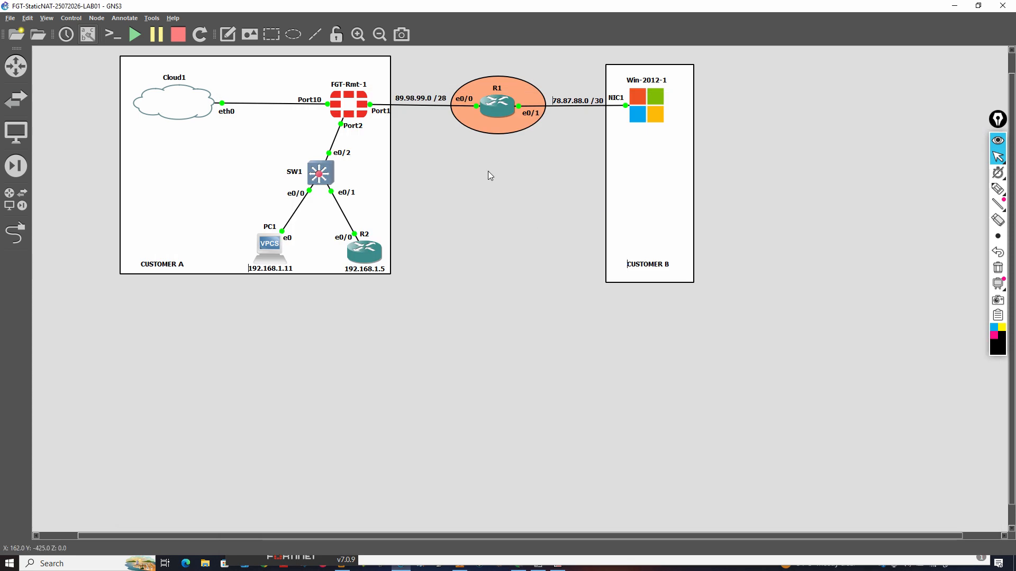
mouse_move(996, 188)
click(994, 190)
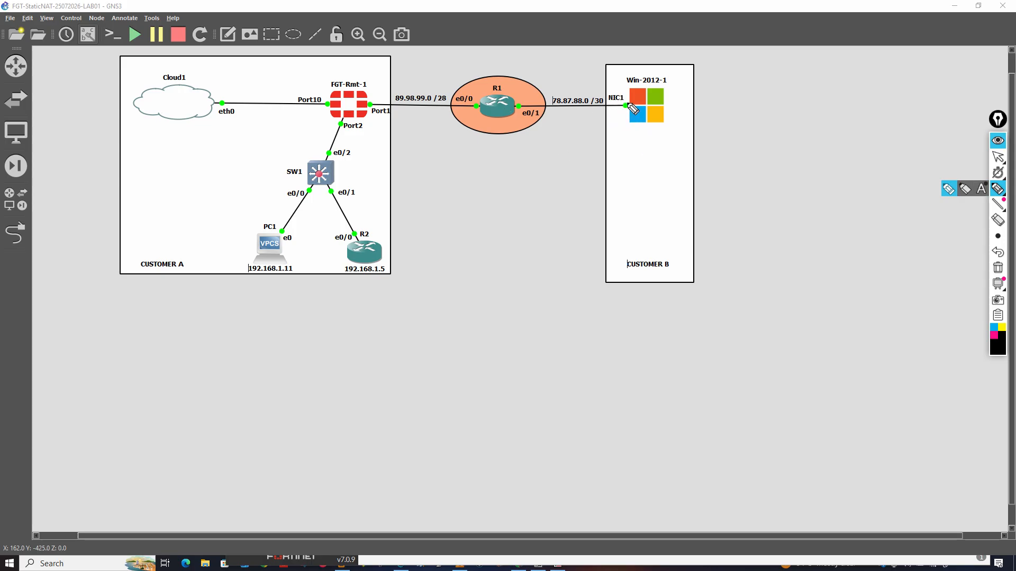
mouse_move(627, 106)
mouse_down()
mouse_move(590, 80)
mouse_move(378, 99)
mouse_move(383, 113)
mouse_up()
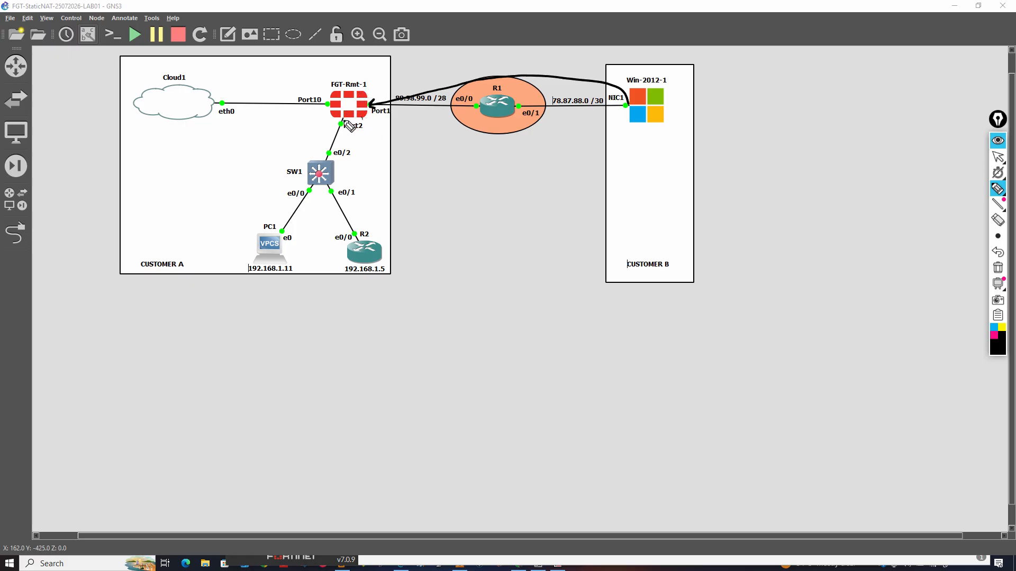
drag(332, 119, 343, 252)
mouse_move(390, 108)
mouse_down()
mouse_move(370, 110)
mouse_move(386, 125)
mouse_move(396, 106)
mouse_up()
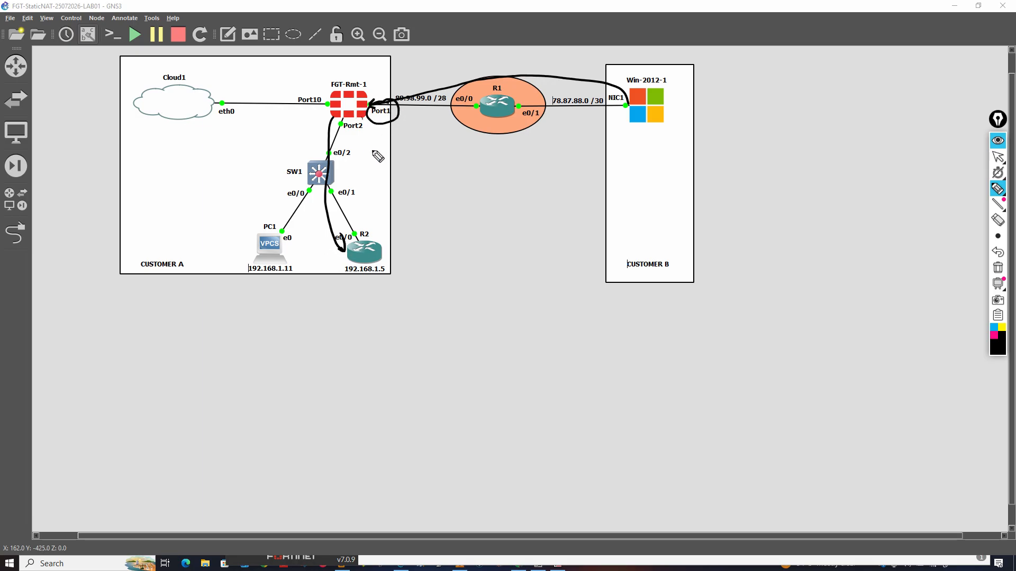
mouse_move(363, 118)
mouse_down()
mouse_move(346, 136)
mouse_move(350, 118)
mouse_move(403, 126)
mouse_move(419, 108)
mouse_up()
mouse_move(367, 150)
mouse_down()
mouse_move(377, 132)
mouse_move(376, 157)
mouse_move(378, 144)
mouse_up()
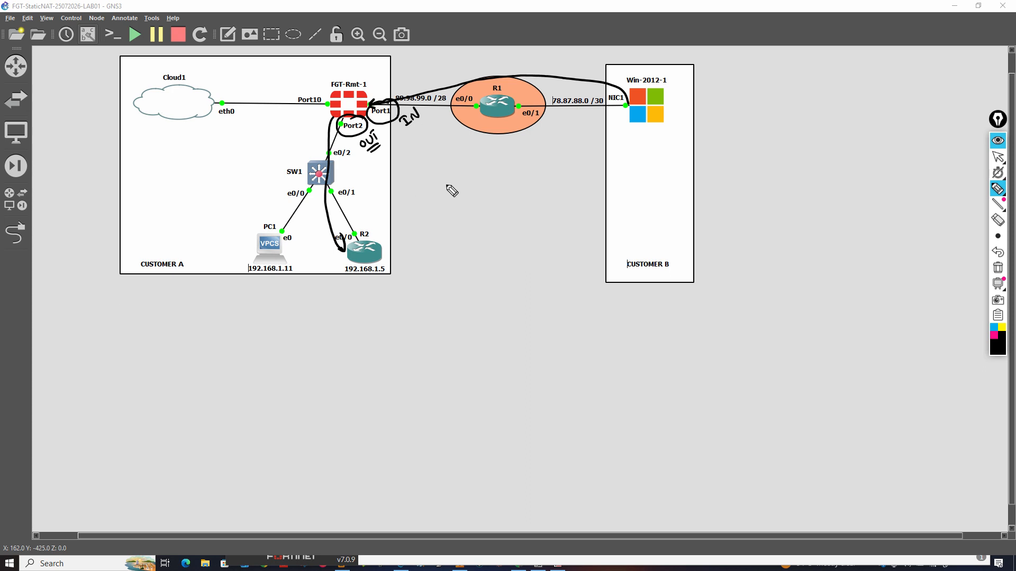
click(997, 268)
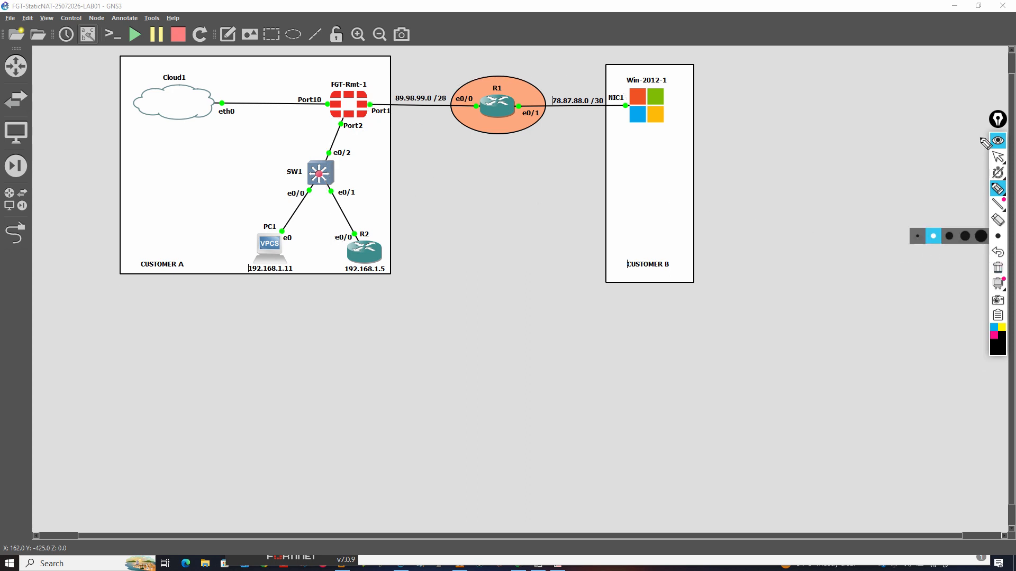
click(997, 156)
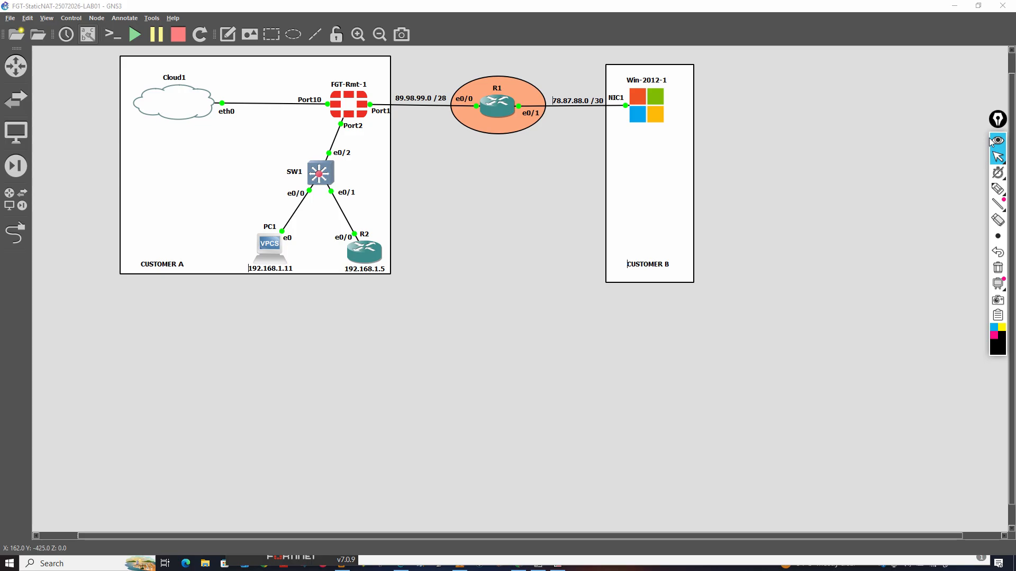
Return to the FortiGate web interface and start a new firewall policy named Access-R2-From Outside
key(alt+Tab)
key(alt+Tab)
key(alt+Tab)
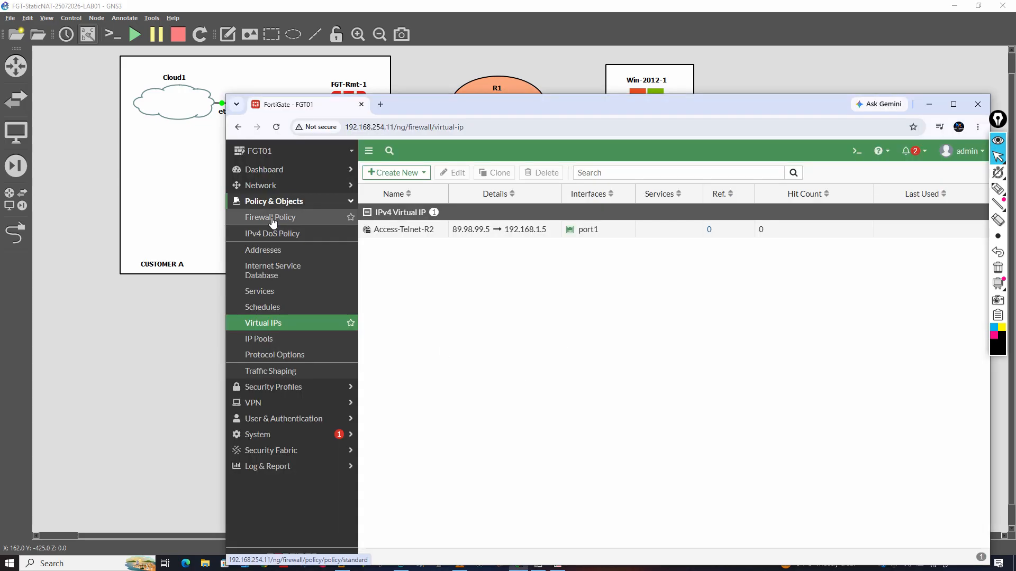
click(281, 216)
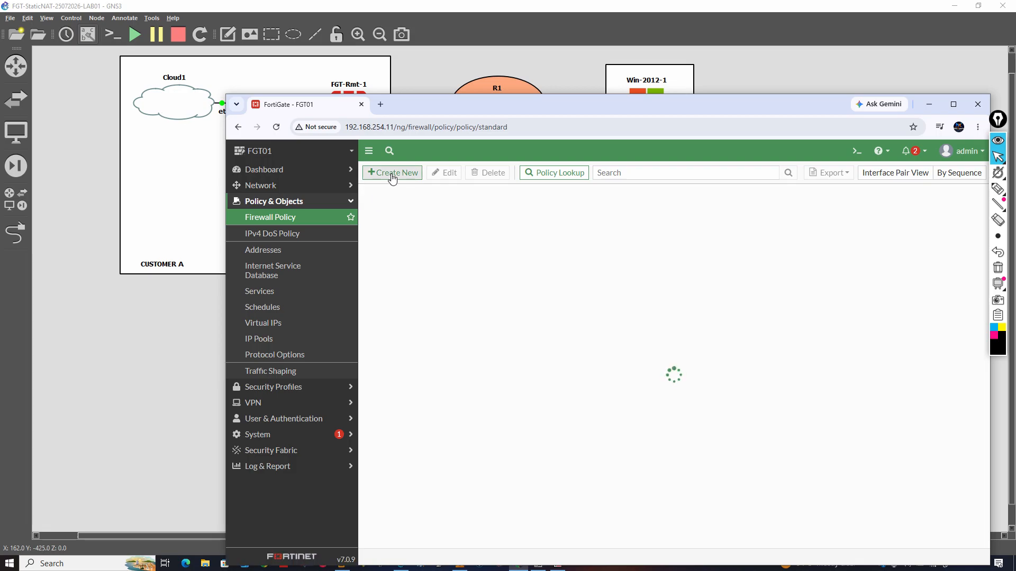
drag(429, 104, 382, 75)
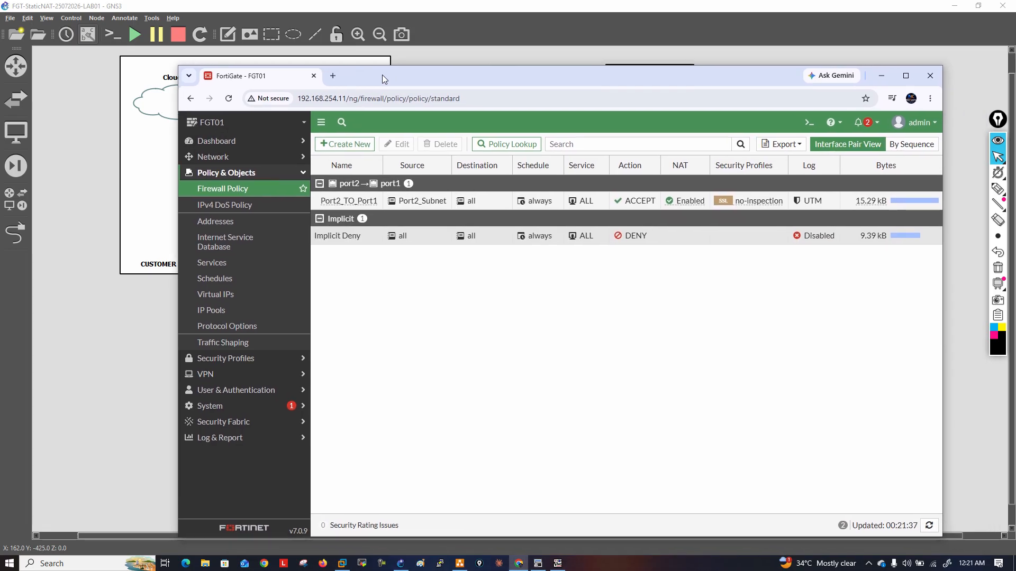
click(346, 144)
click(426, 173)
text(A)
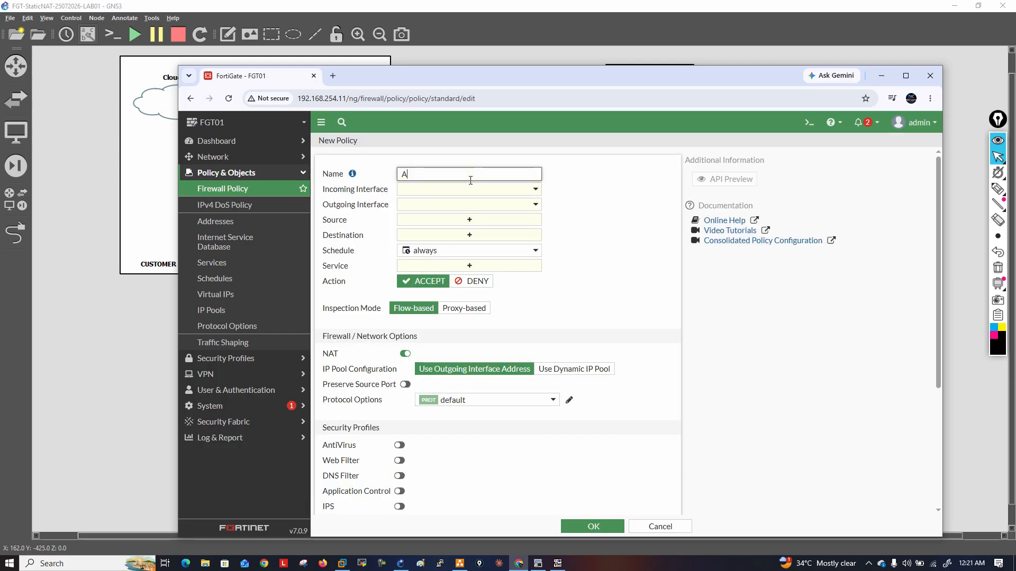
text(ccess-T)
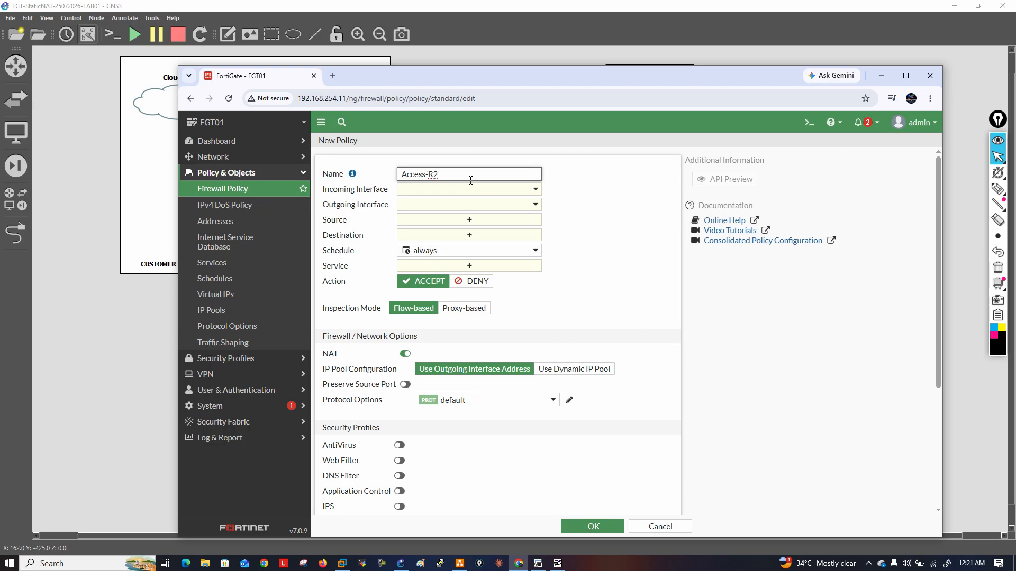
text(2-From Outside)
Set the policy's incoming interface to port1 and its outgoing interface to port2
click(497, 190)
click(439, 235)
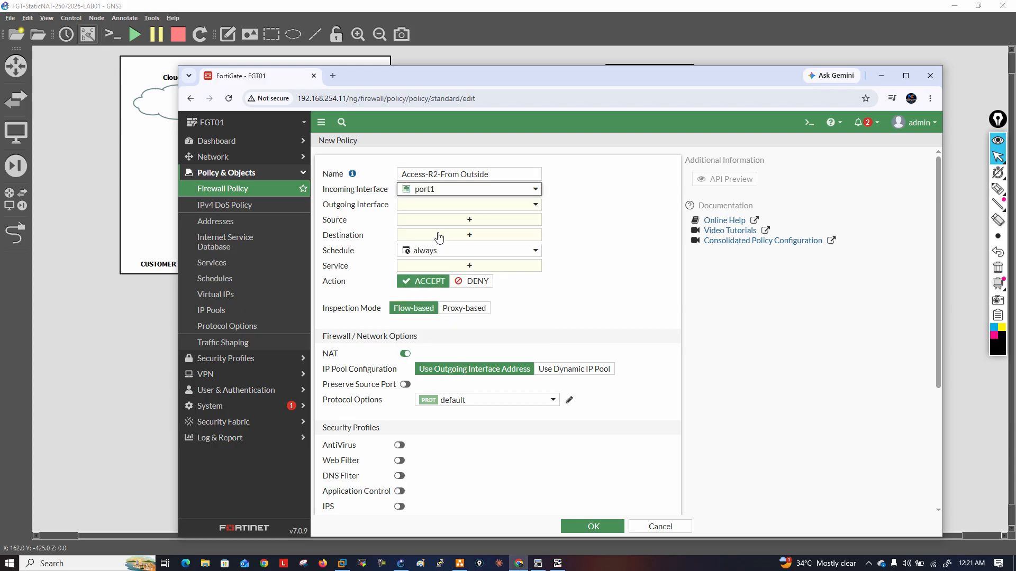
click(504, 205)
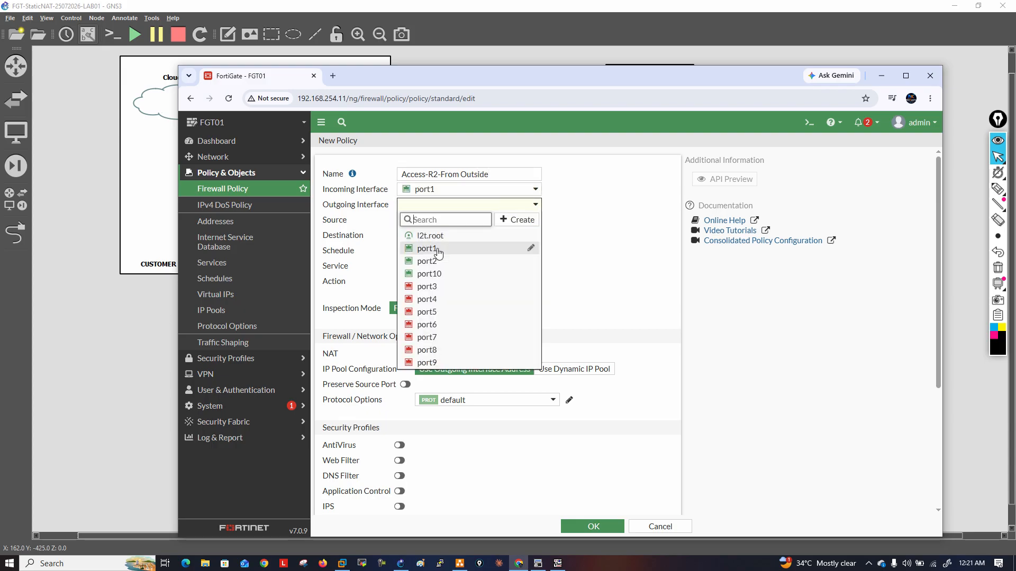
click(476, 261)
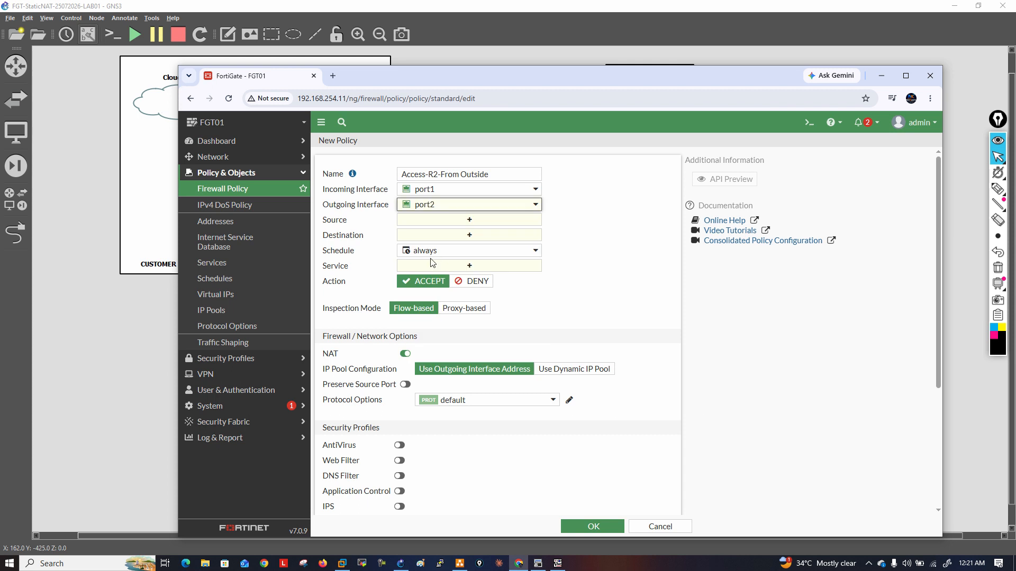
Set the policy's source to all and its destination to the Access-Telnet-R2 virtual IP
click(503, 224)
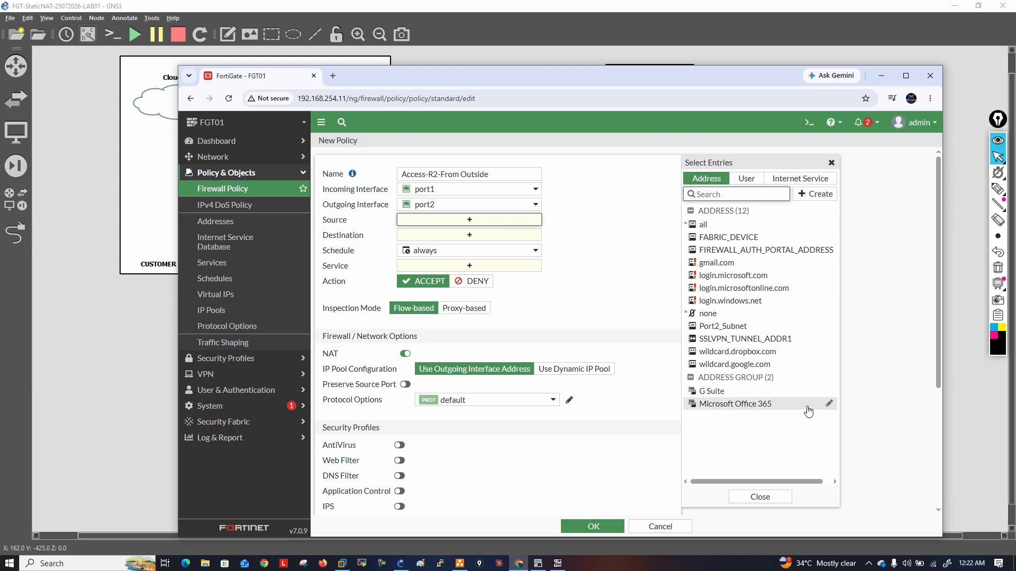
mouse_move(808, 411)
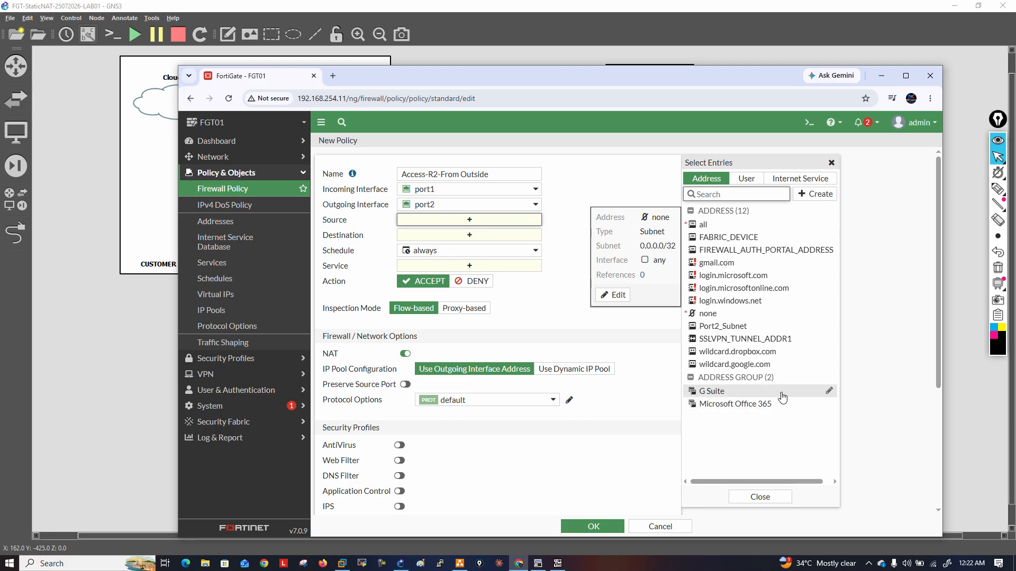
mouse_move(782, 397)
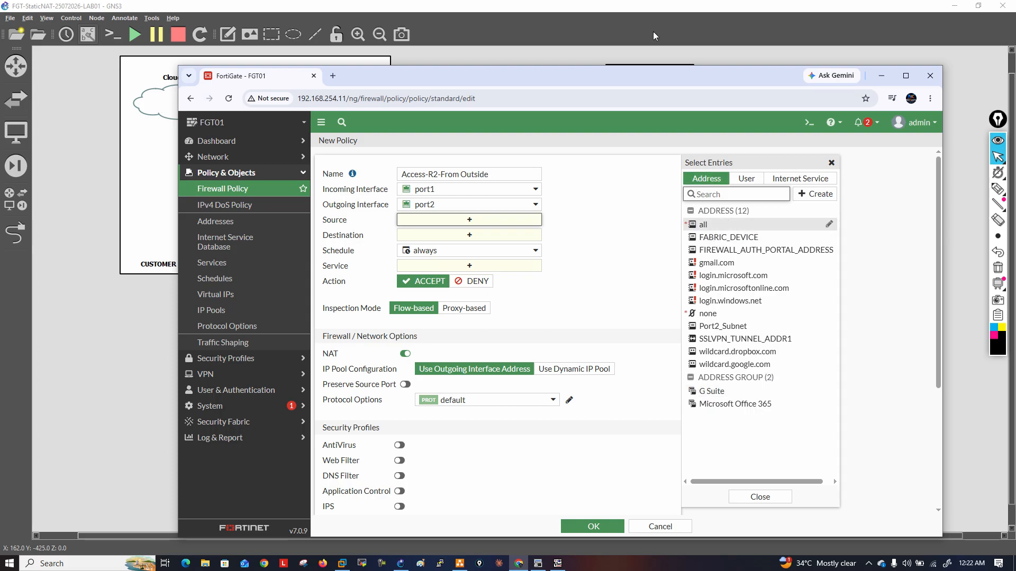
drag(667, 75, 648, 163)
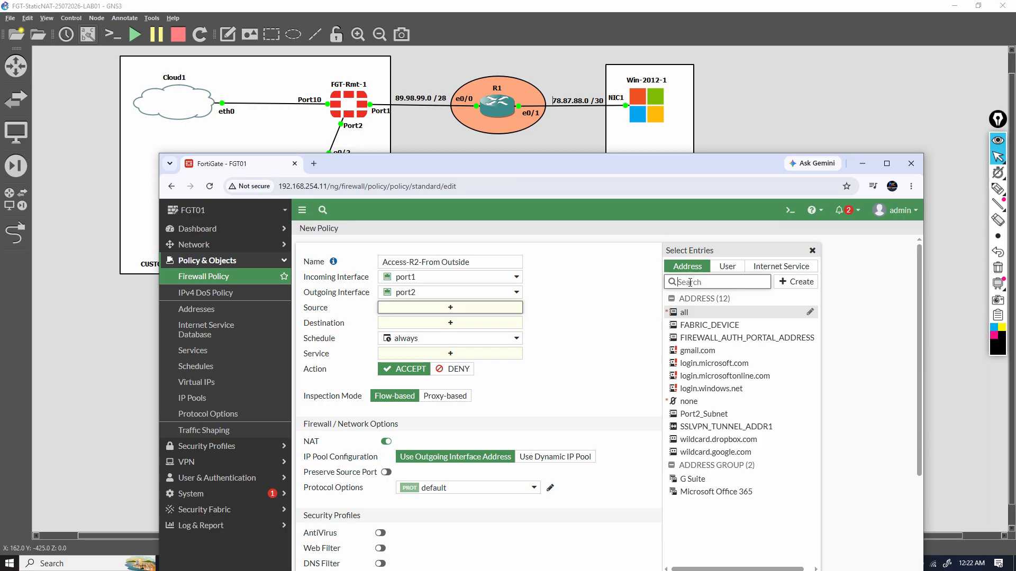
click(699, 313)
click(508, 333)
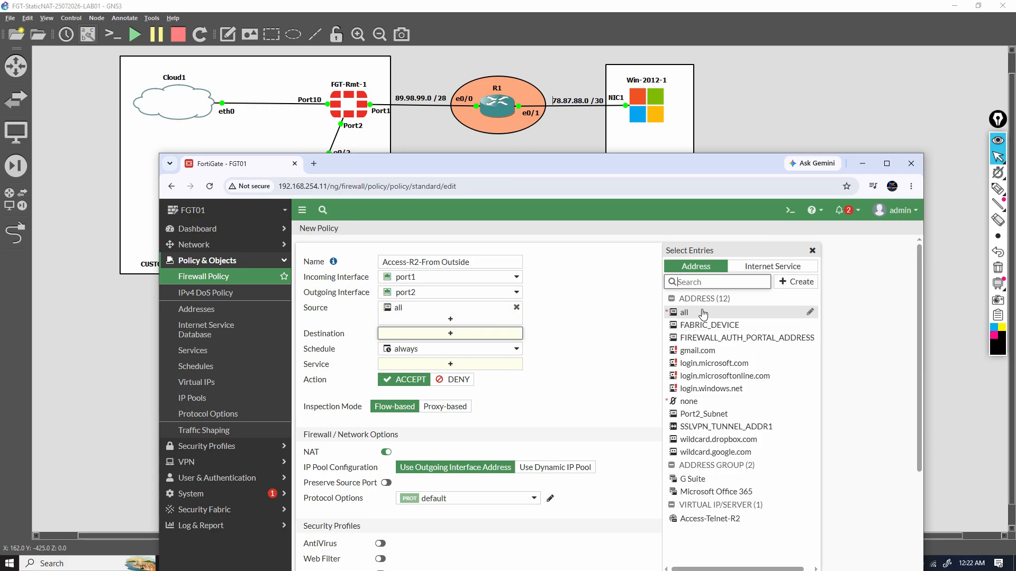
click(729, 519)
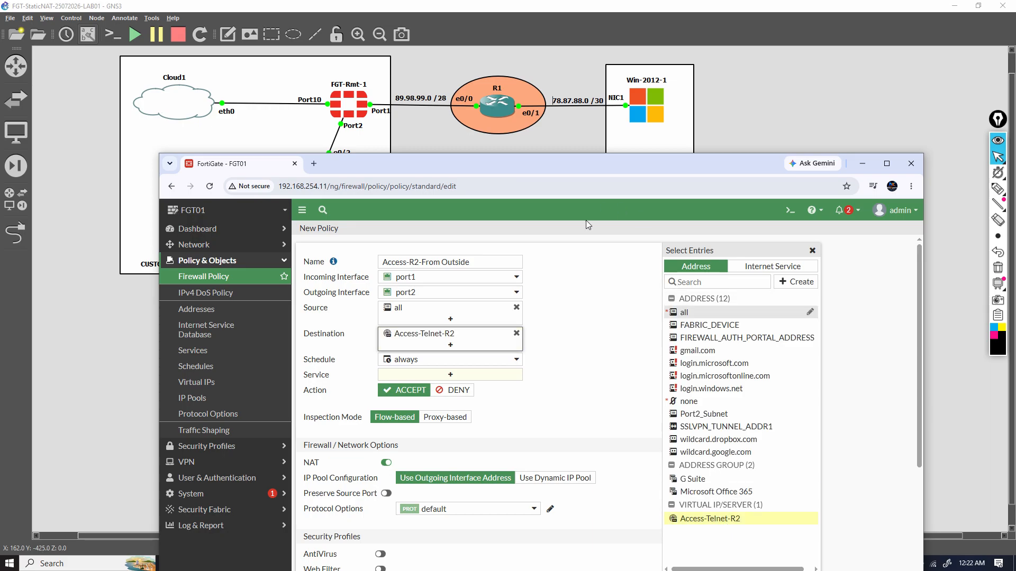
Allow service ALL in the policy, disable its NAT, and save it
click(511, 376)
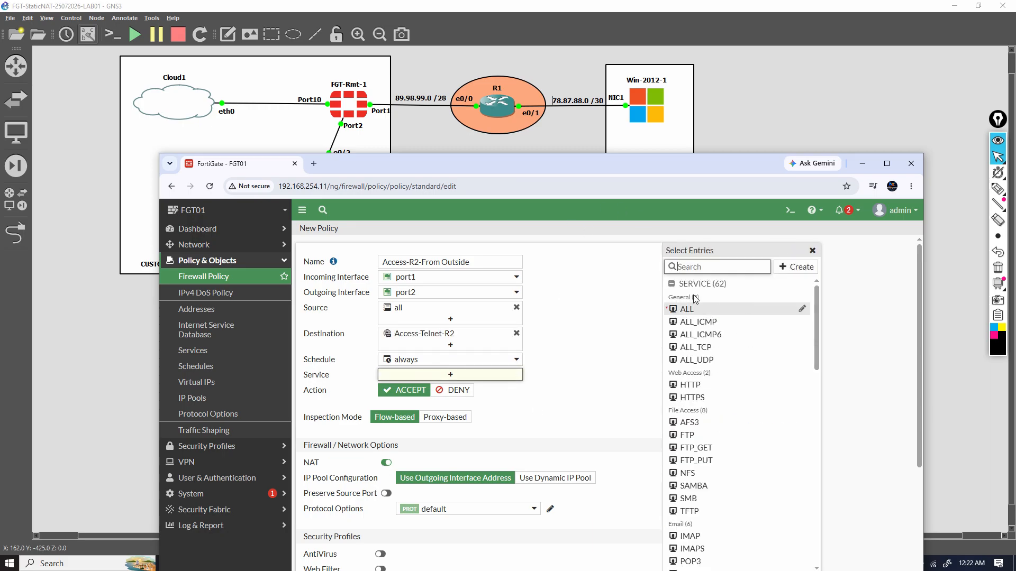
click(687, 310)
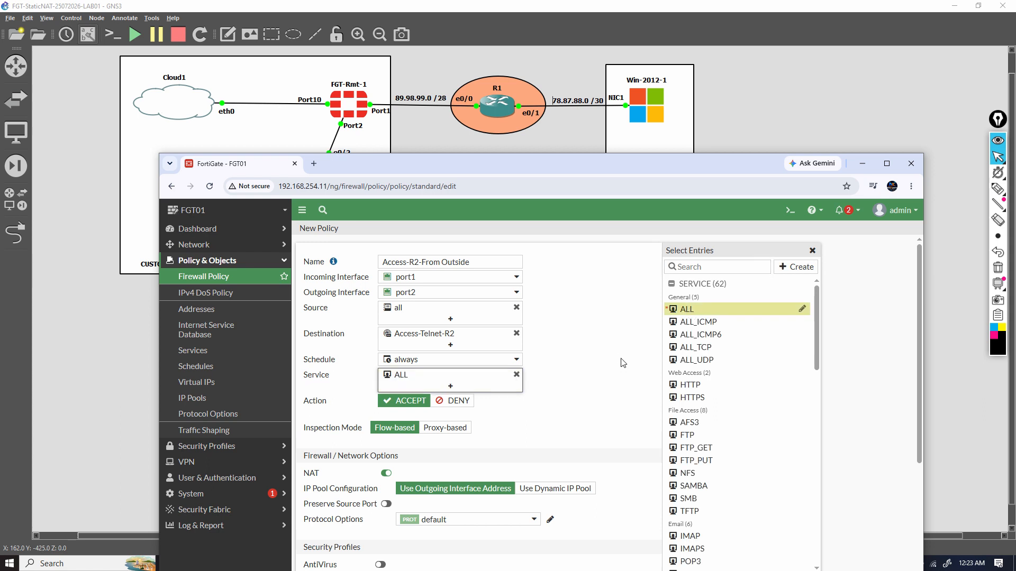
drag(589, 173, 600, 114)
click(372, 414)
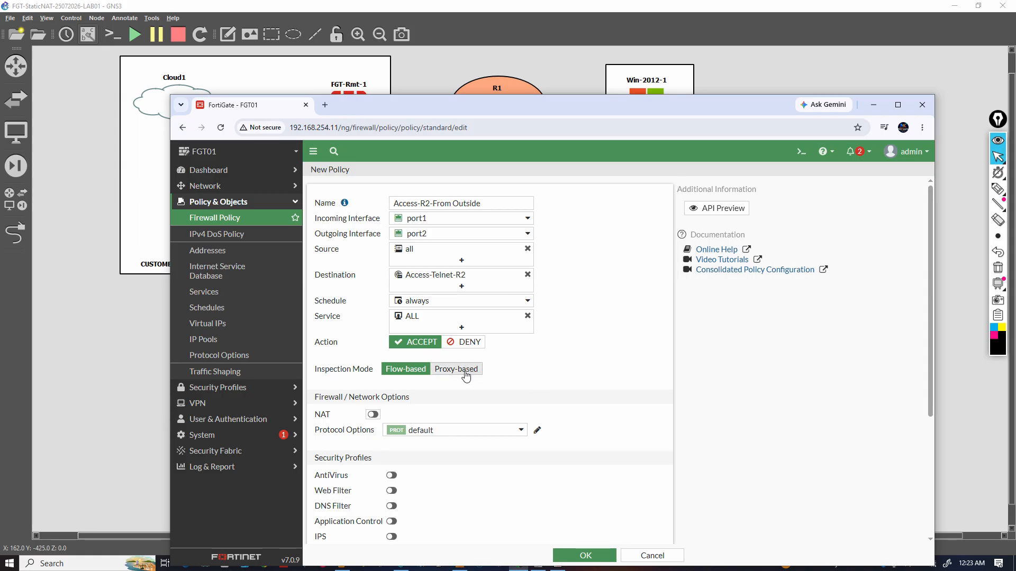
click(583, 556)
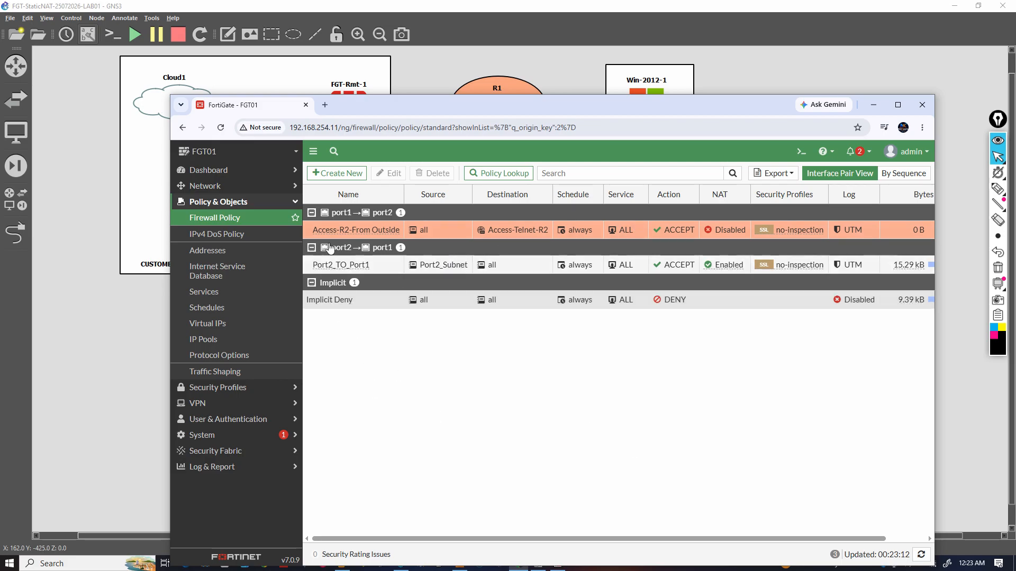
drag(407, 110, 439, 151)
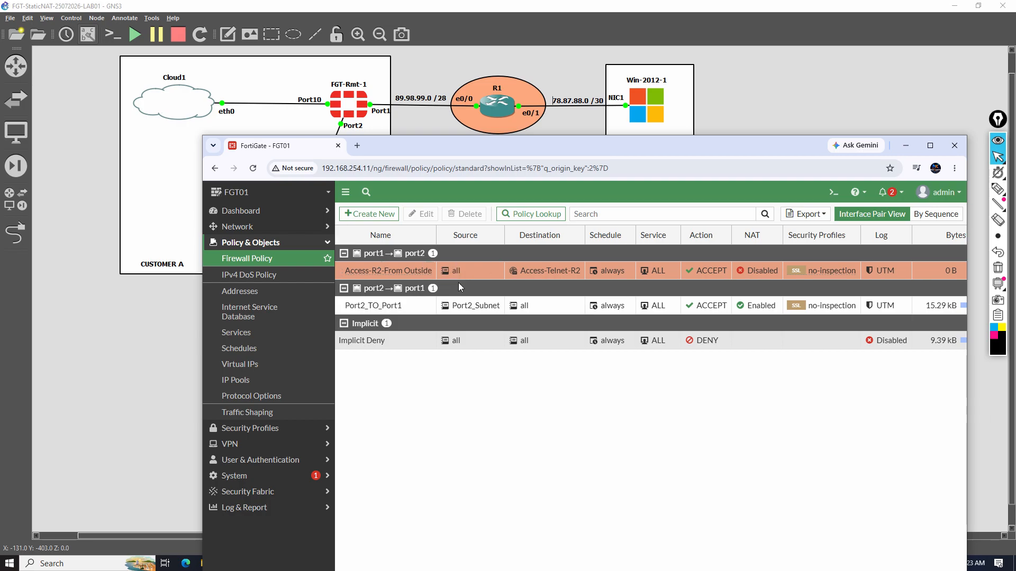
Review the Access-Telnet-R2 virtual IP's address mapping from the inbound policy's destination, and reposition the browser window
click(630, 104)
mouse_move(548, 279)
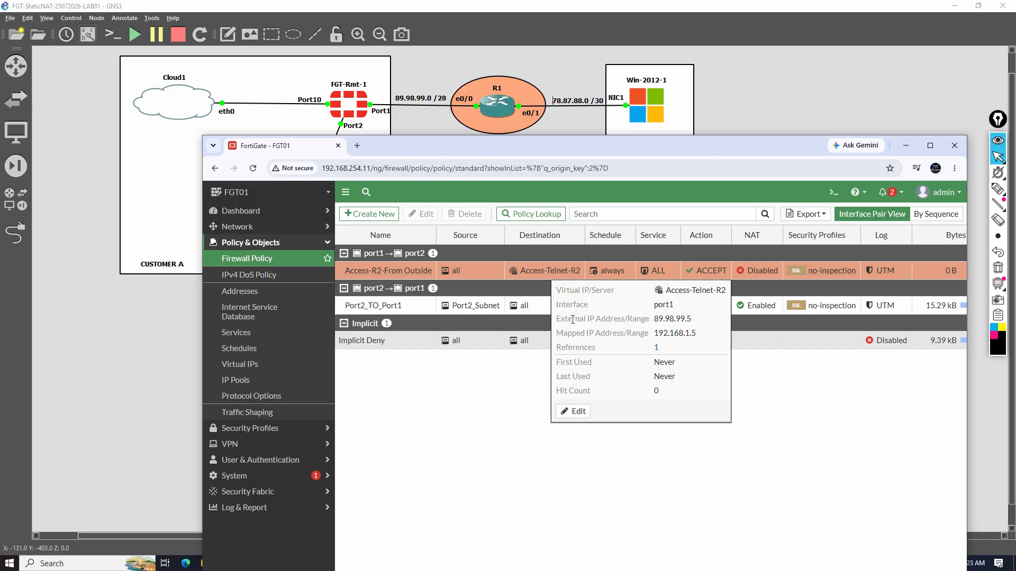
drag(562, 319, 609, 340)
drag(599, 145, 581, 102)
double_click(563, 554)
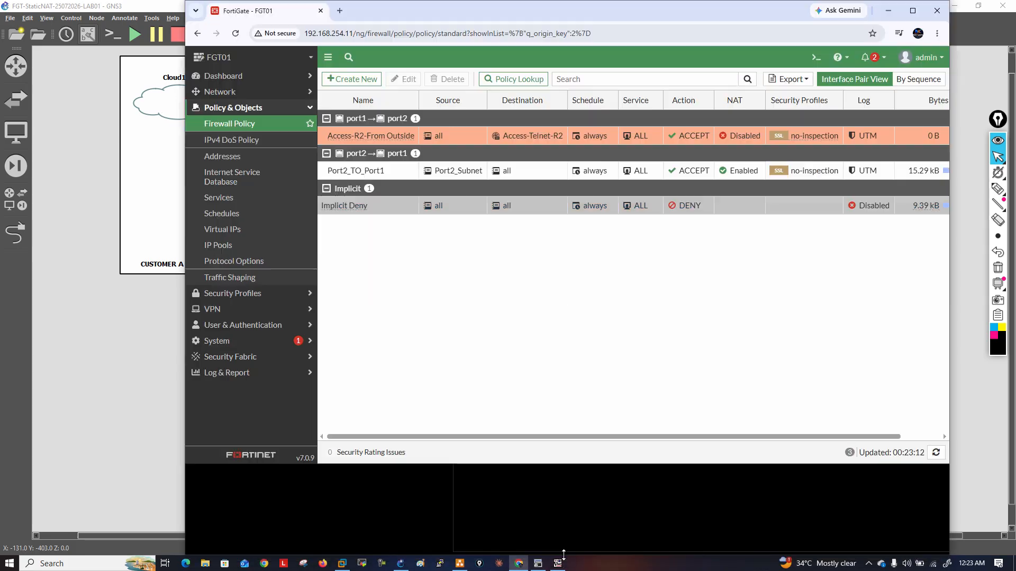
Switch to the Win-2012-1 console and retry Telnet to 89.98.99.5 from its command prompt
click(558, 563)
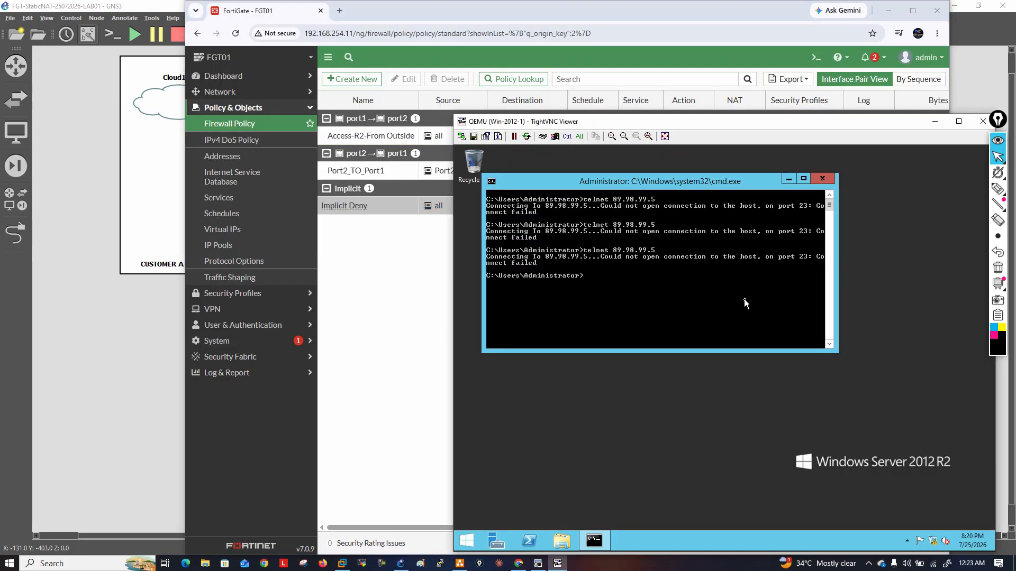
key(Up)
key(Return)
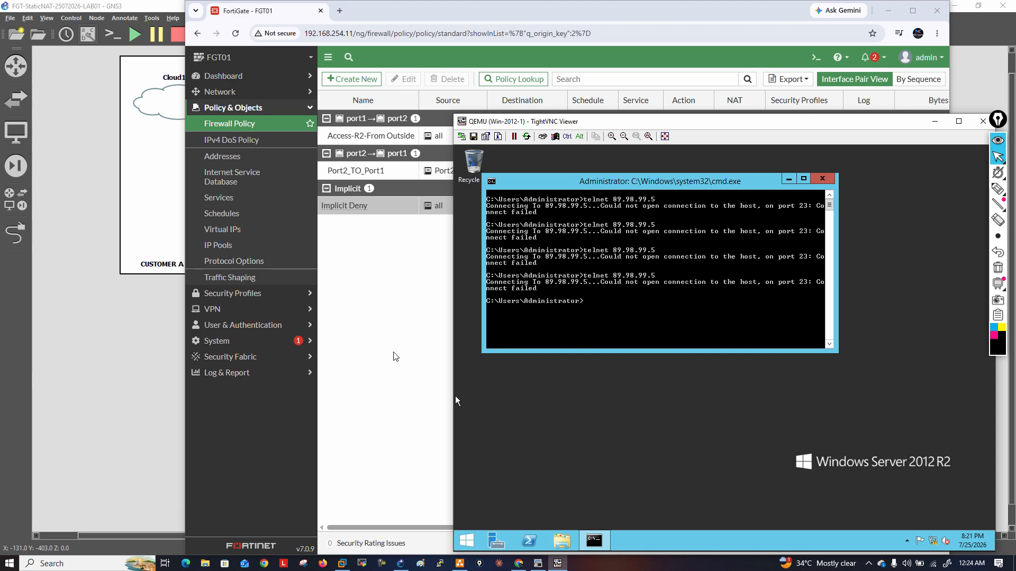
drag(595, 123, 647, 122)
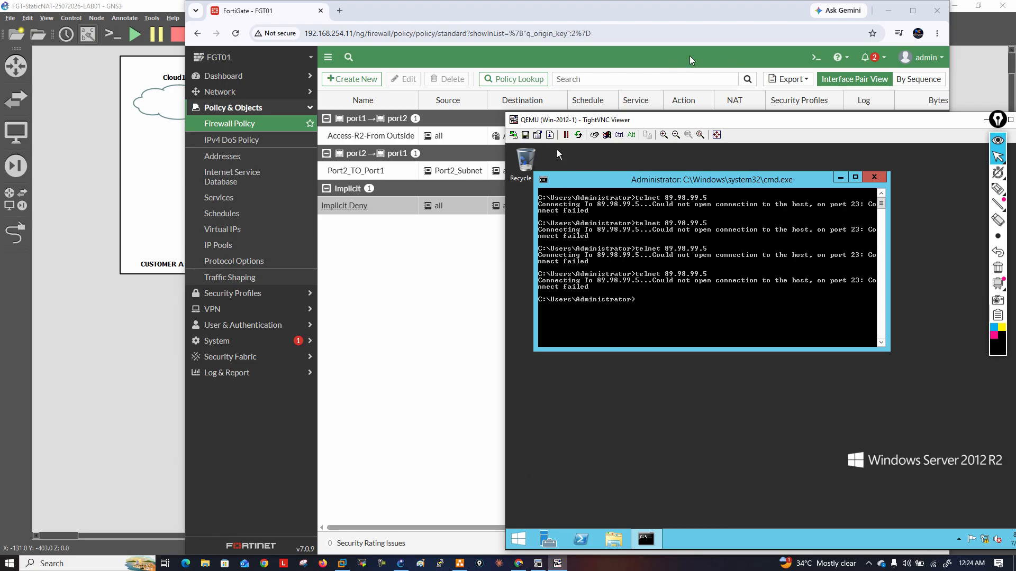
Open the FortiGate CLI console and start a packet capture with diagnose sniffer packet any 'proto 23'
click(813, 58)
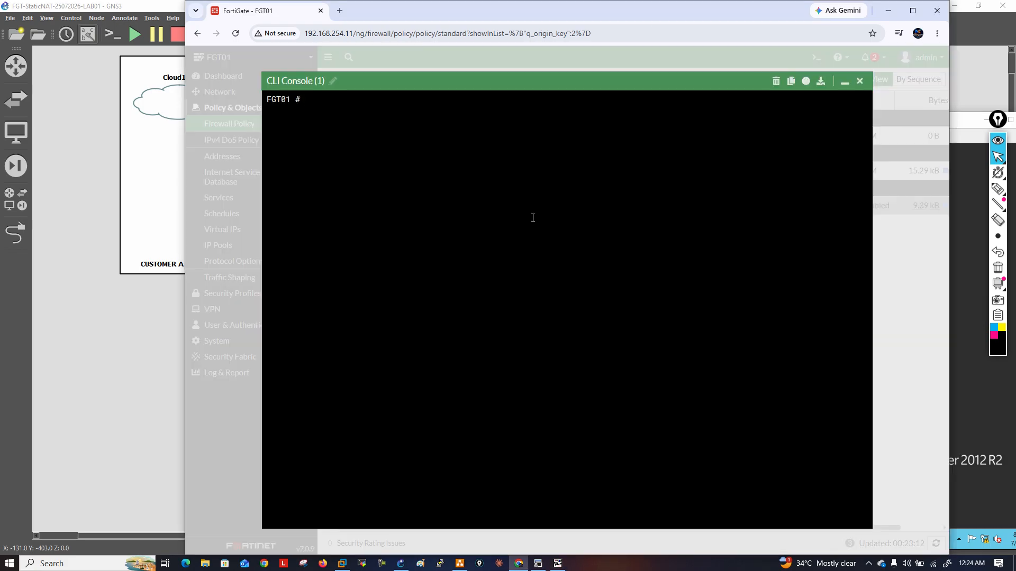
text(diagnose sniffer packet any)
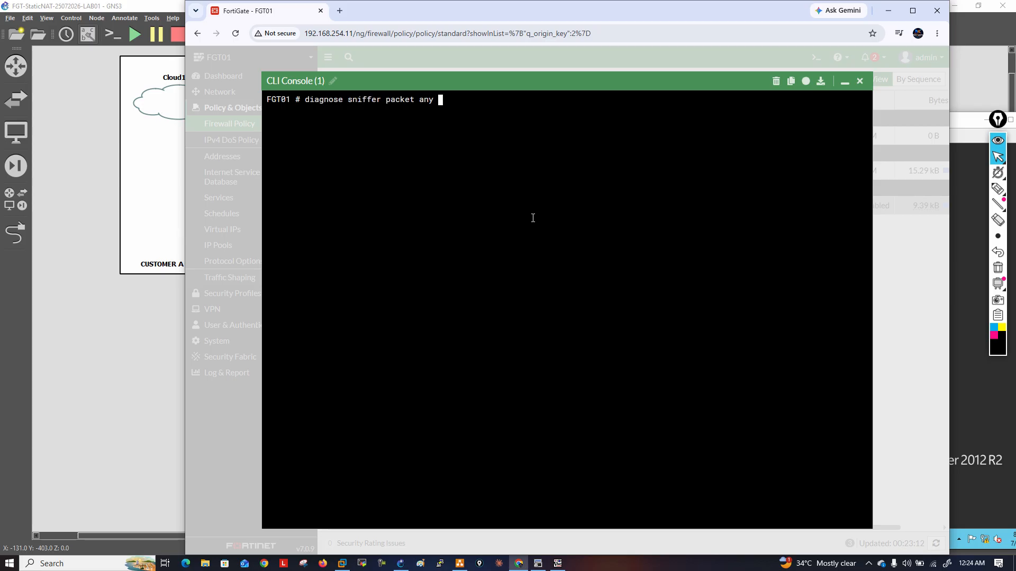
text( ')
text(proto 23')
key(Return)
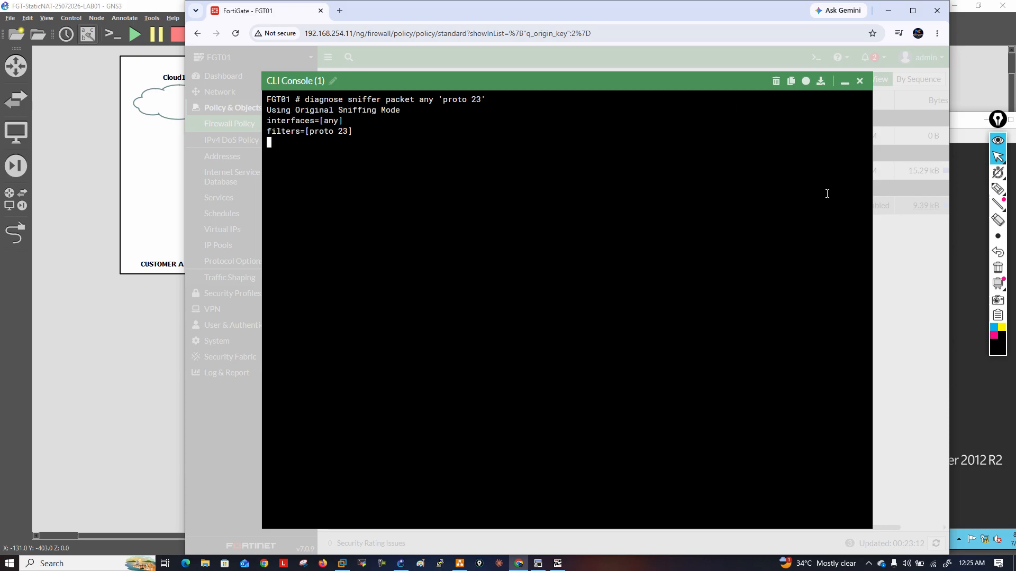
Run telnet 89.98.99.5 again on the Windows server while the sniffer is capturing
click(558, 563)
text(telnet 89.98.99.5)
key(Return)
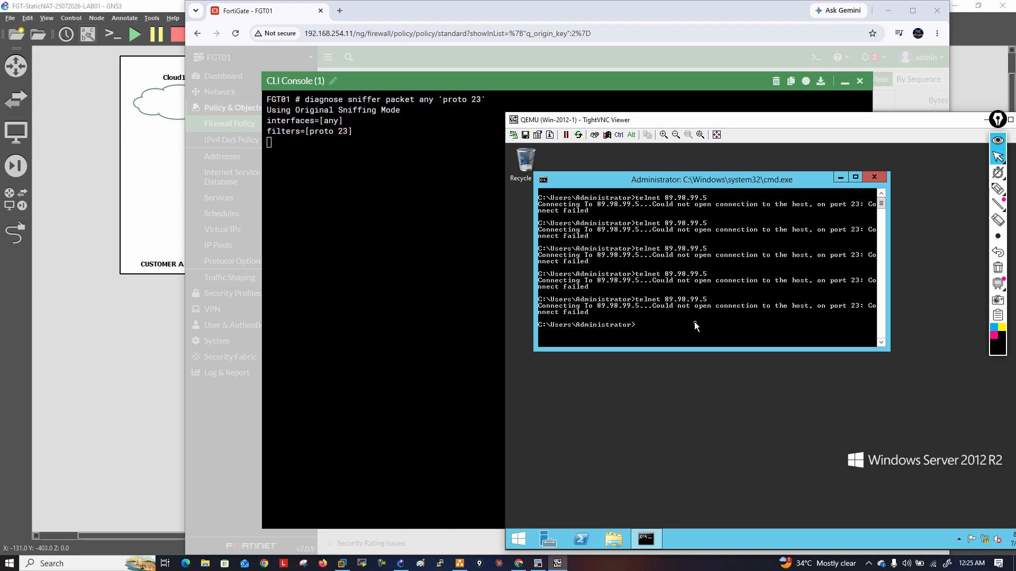
Ping 89.98.99.2 and 89.98.99.1 from the Windows server, stopping each ping early
text(ping 89.98.99.2)
key(Return)
key(ctrl+c)
key(Up)
key(BackSpace)
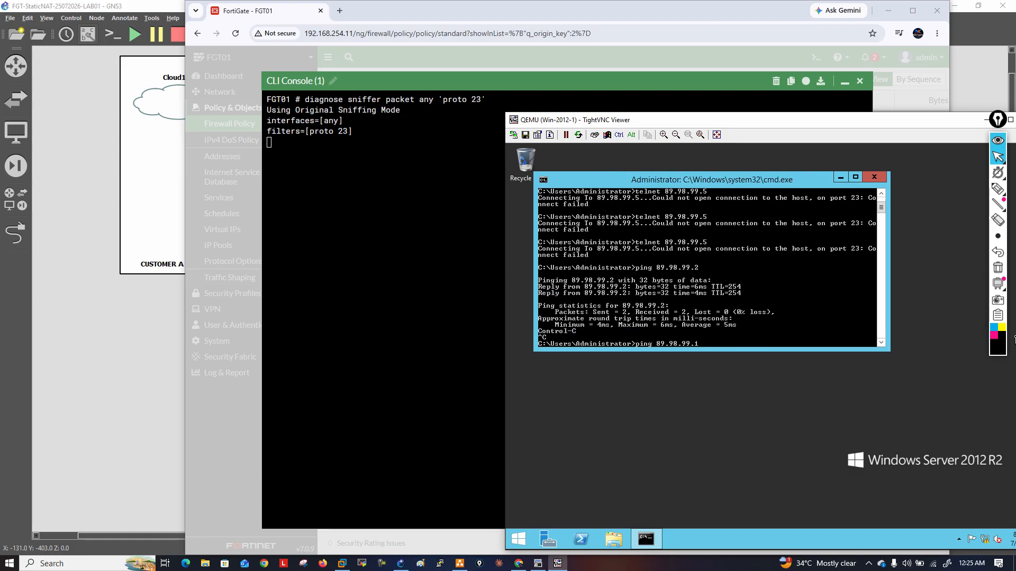
text(1)
key(Return)
key(ctrl+c)
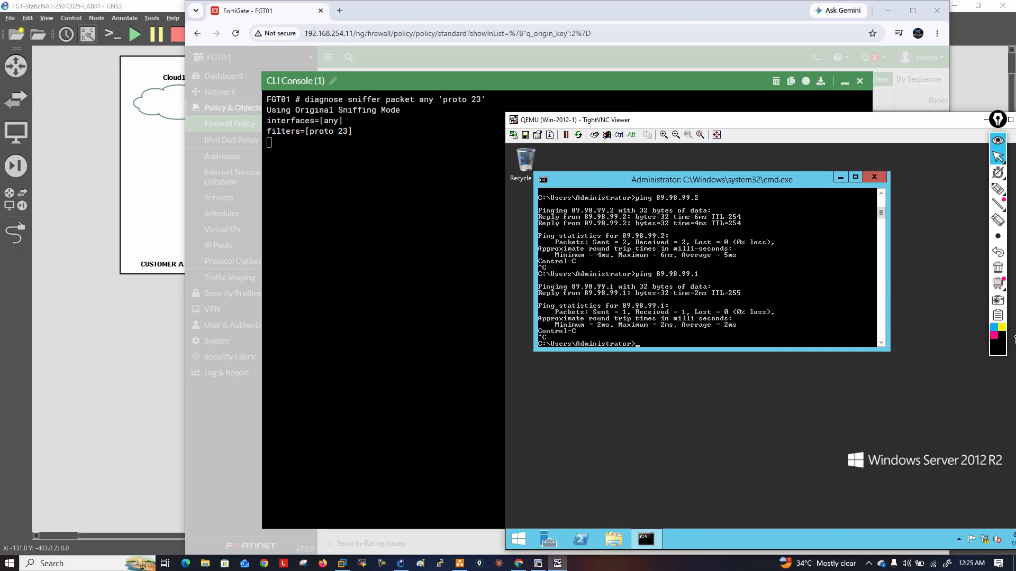
Ping the published address 89.98.99.5 from the Windows server, and stop the ping early
text(ping 89.98.99.5)
key(Return)
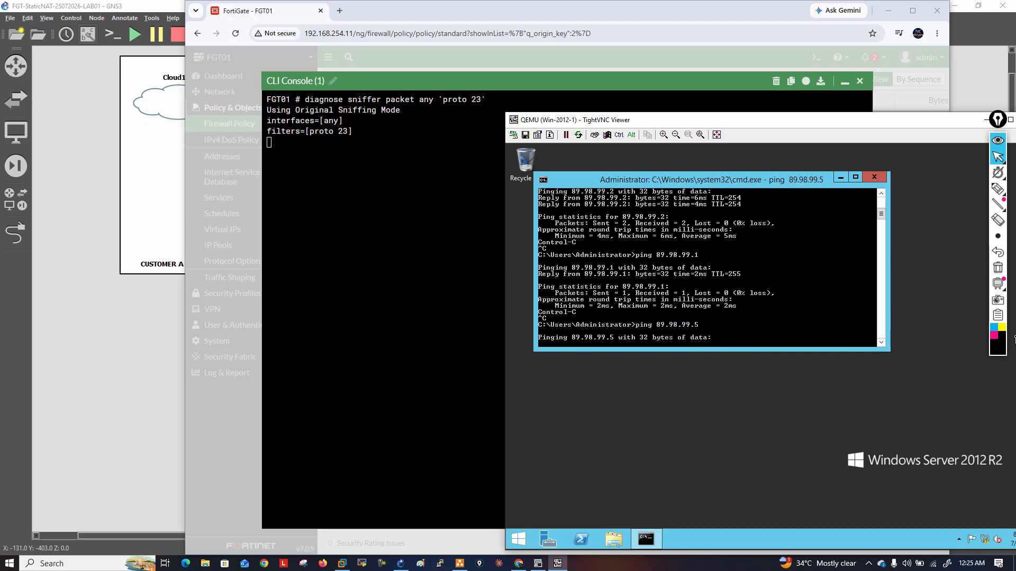
key(ctrl)
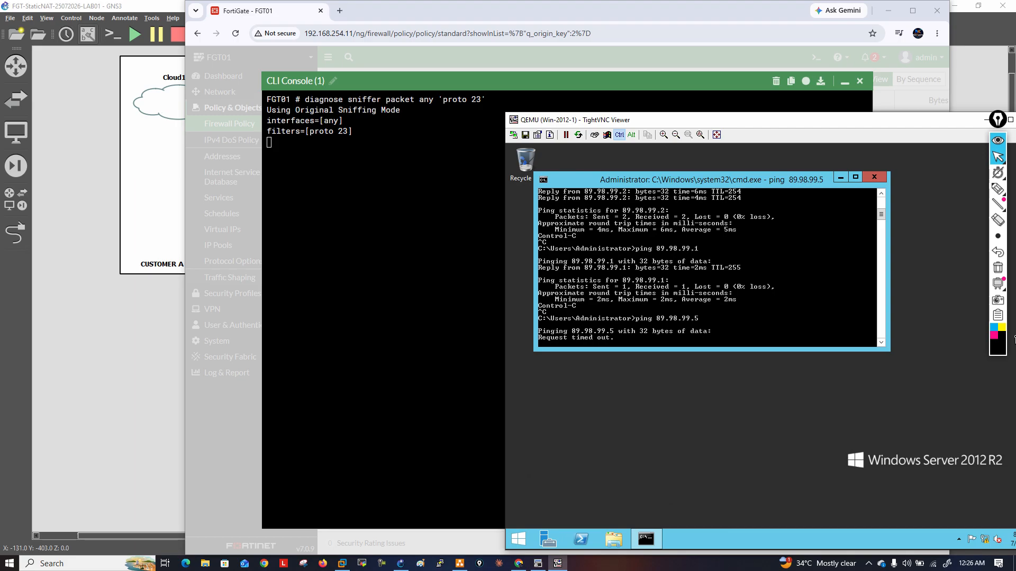
key(ctrl+c)
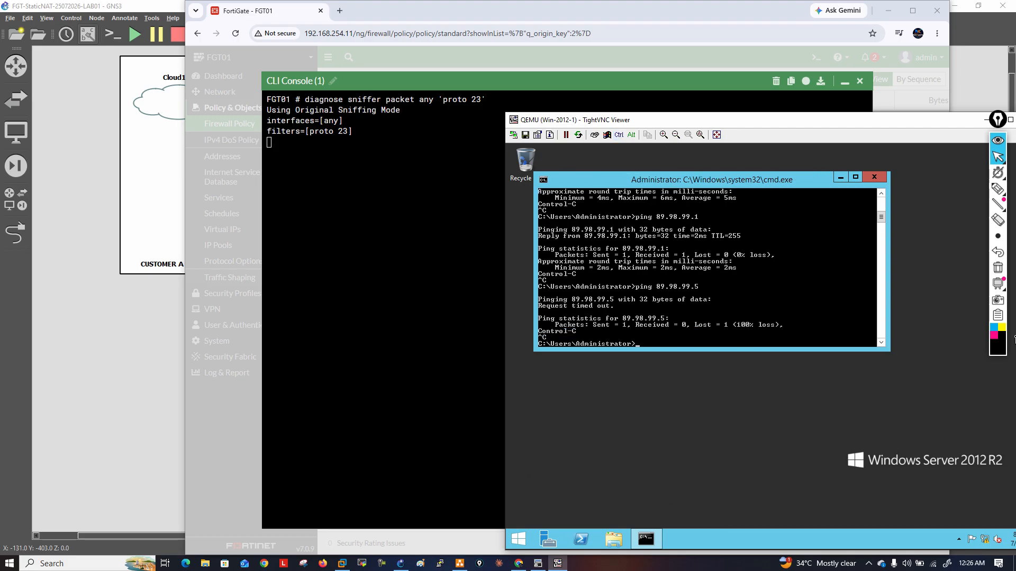
Trace the route to 89.98.99.5 without name resolution using tracert -d, and interrupt the trace
text(tr)
text(acert 0d)
key(BackSpace)
text(-d 89.98.99.5)
key(Return)
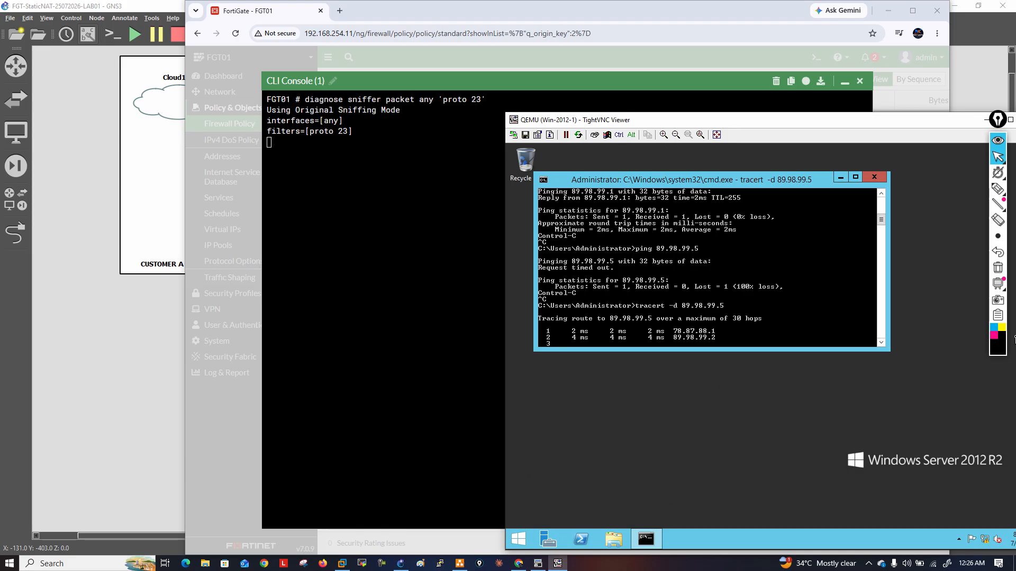
key(ctrl+c)
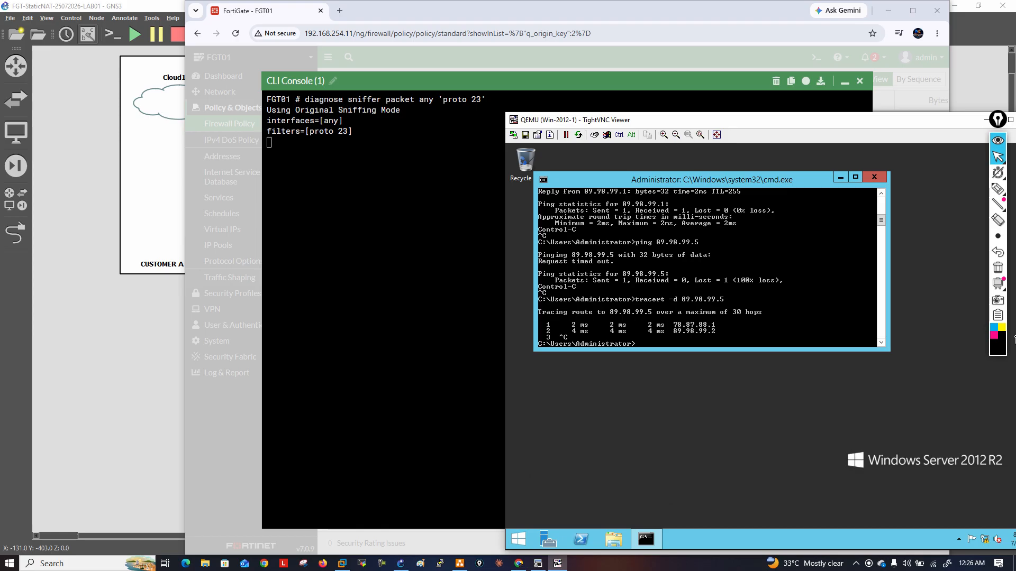
Close the FortiGate CLI console, review the Access-R2-From Outside policy's settings, and leave the policy without changes
click(859, 81)
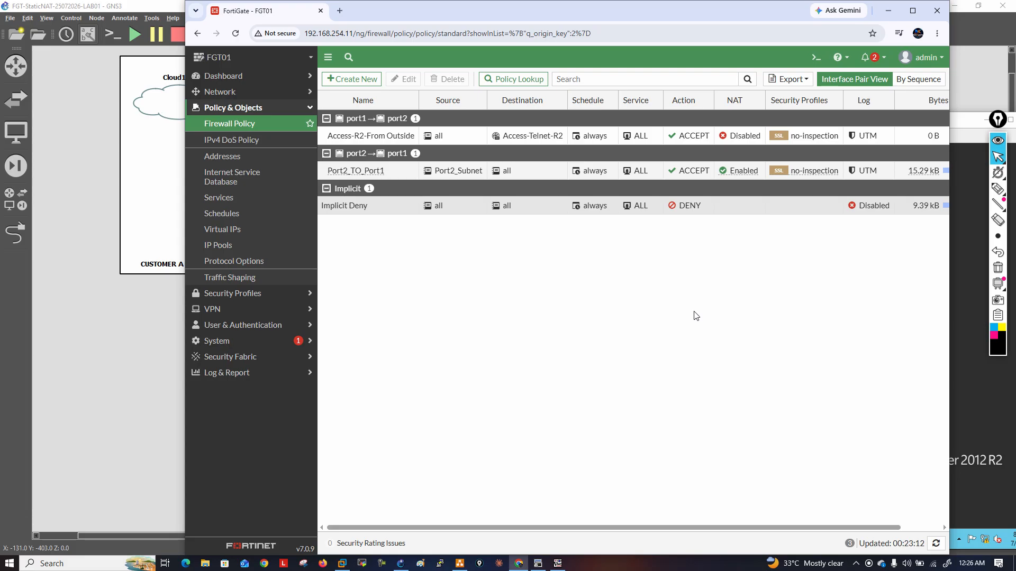
click(386, 139)
double_click(387, 140)
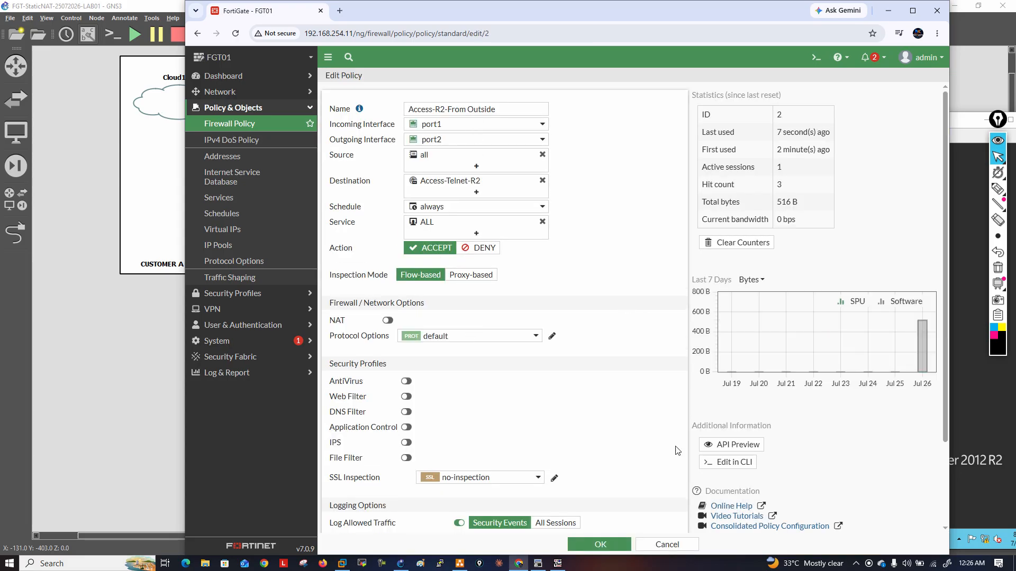
click(666, 546)
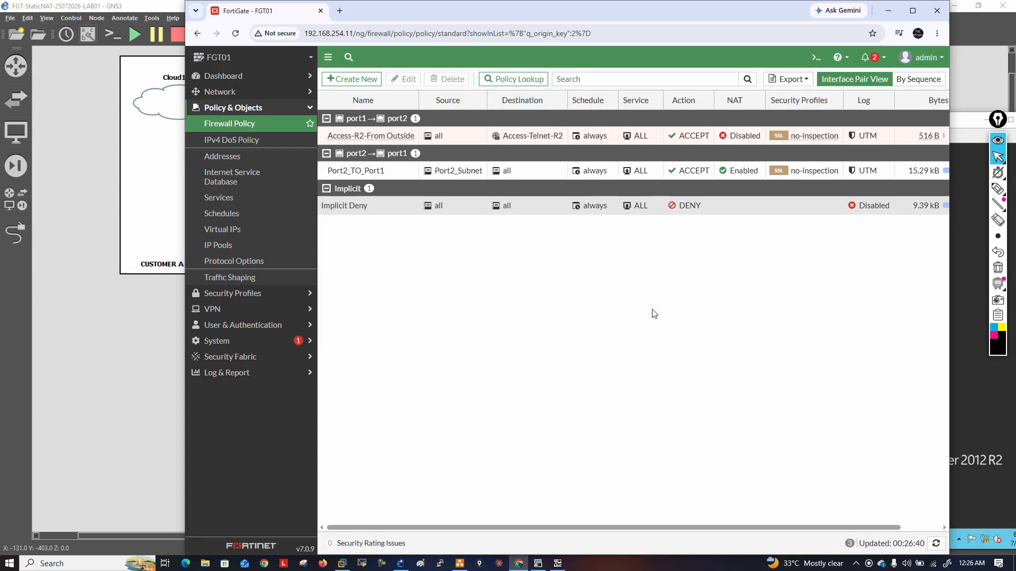
Check the byte counter of the Access-R2-From Outside policy in the firewall policy list
drag(681, 528, 720, 528)
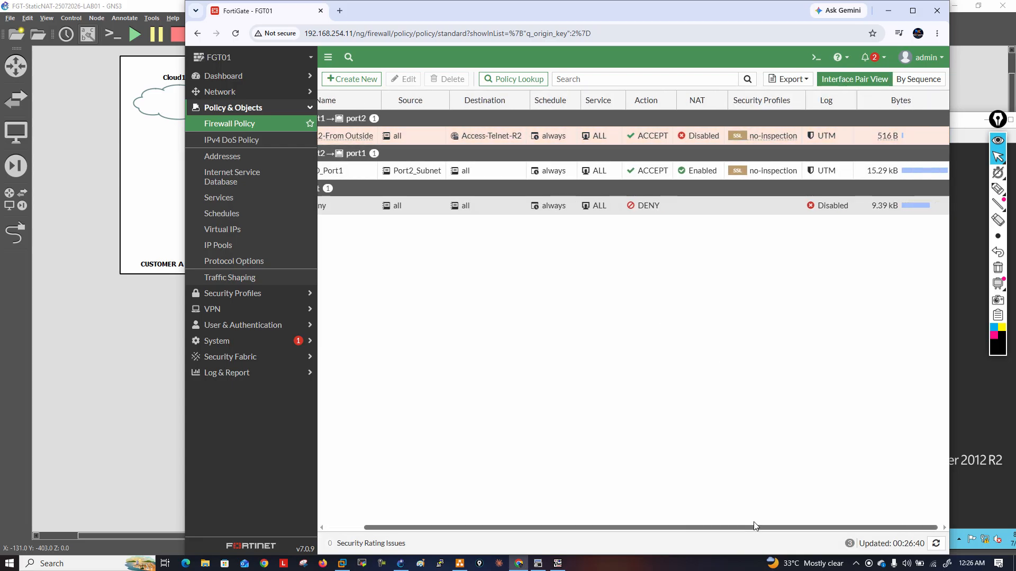
click(875, 138)
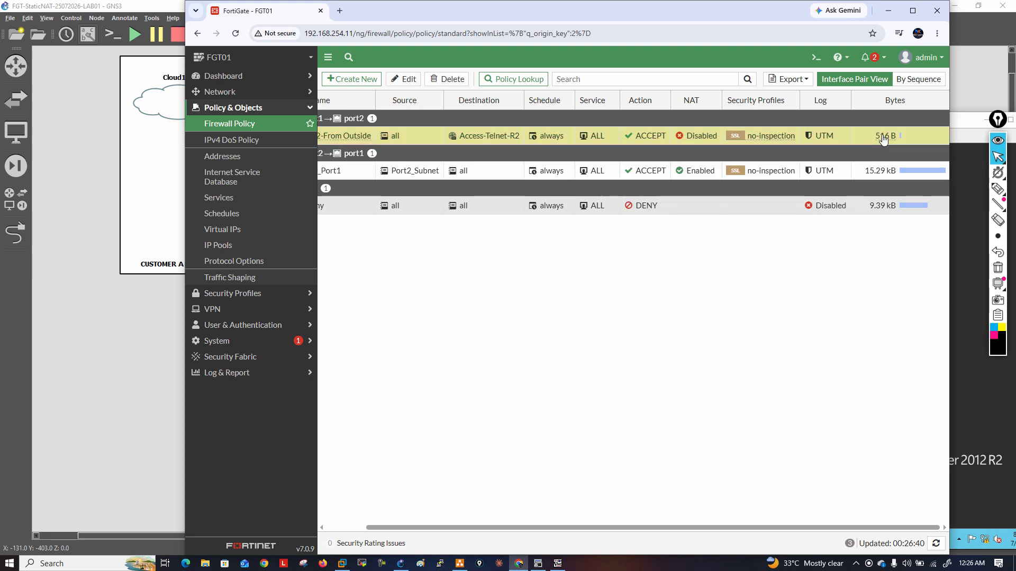
mouse_move(883, 138)
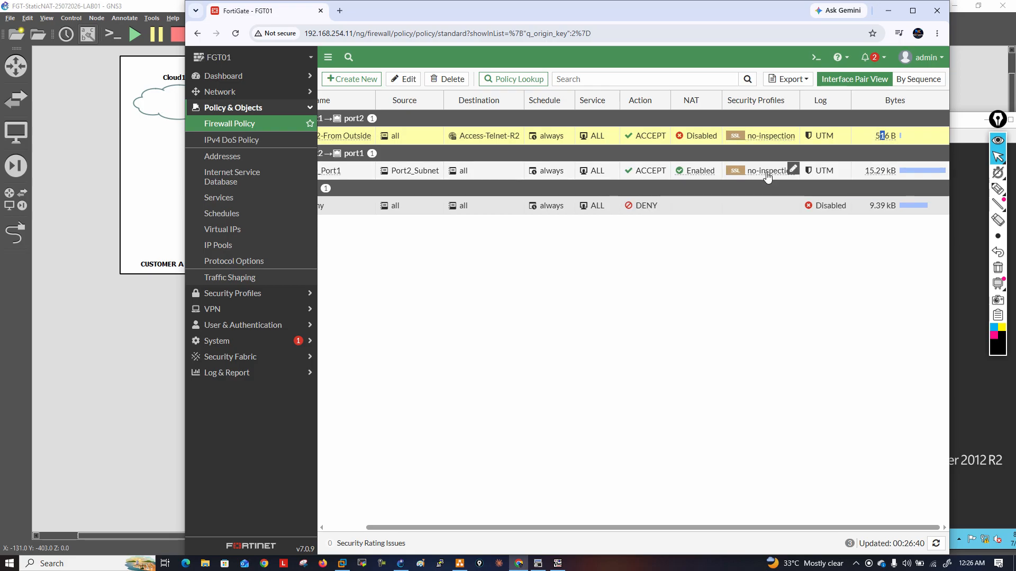
drag(687, 528, 611, 526)
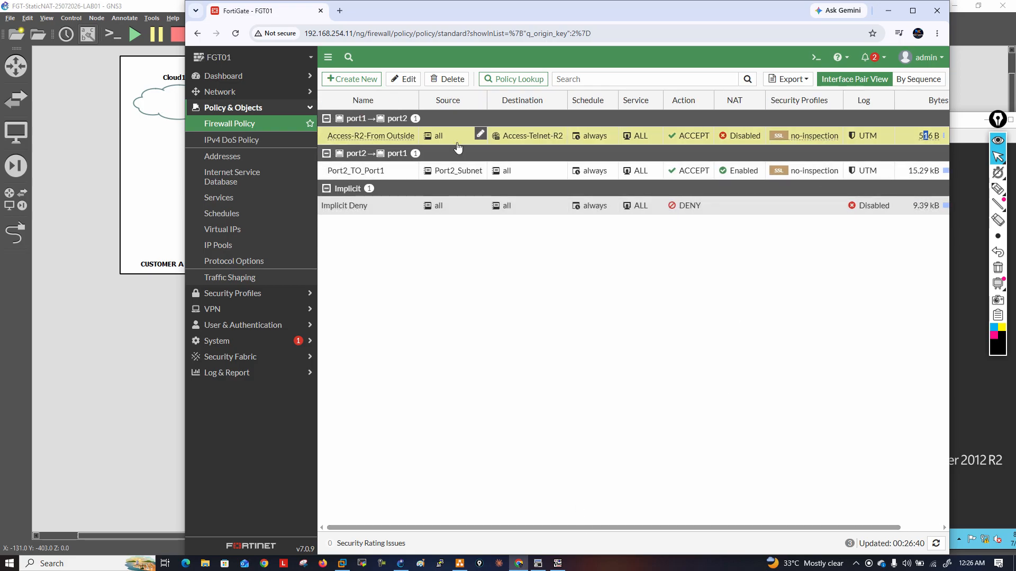
Review the Access-Telnet-R2 virtual IP's settings and hit count, and leave it without changes
click(236, 230)
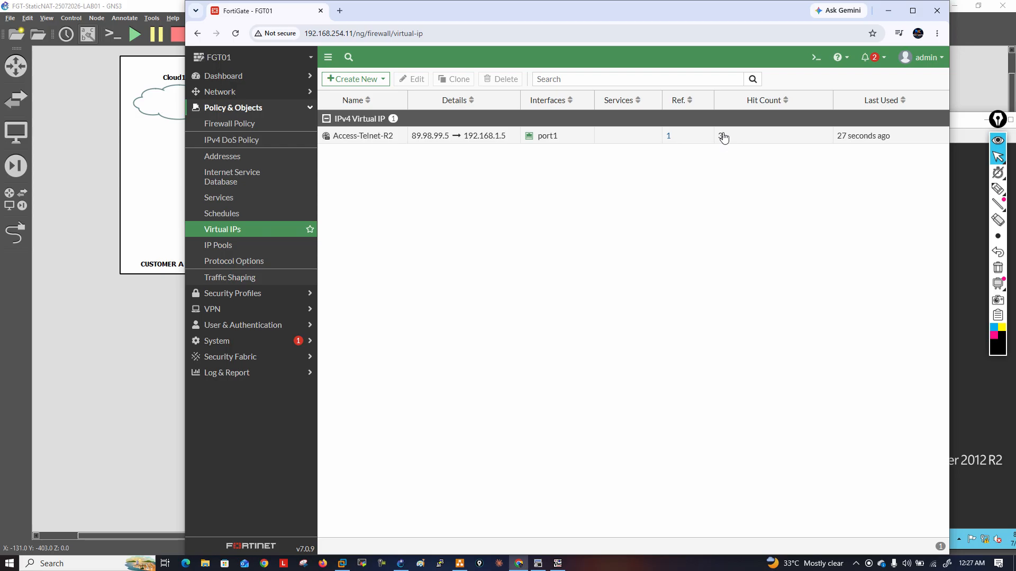
double_click(502, 142)
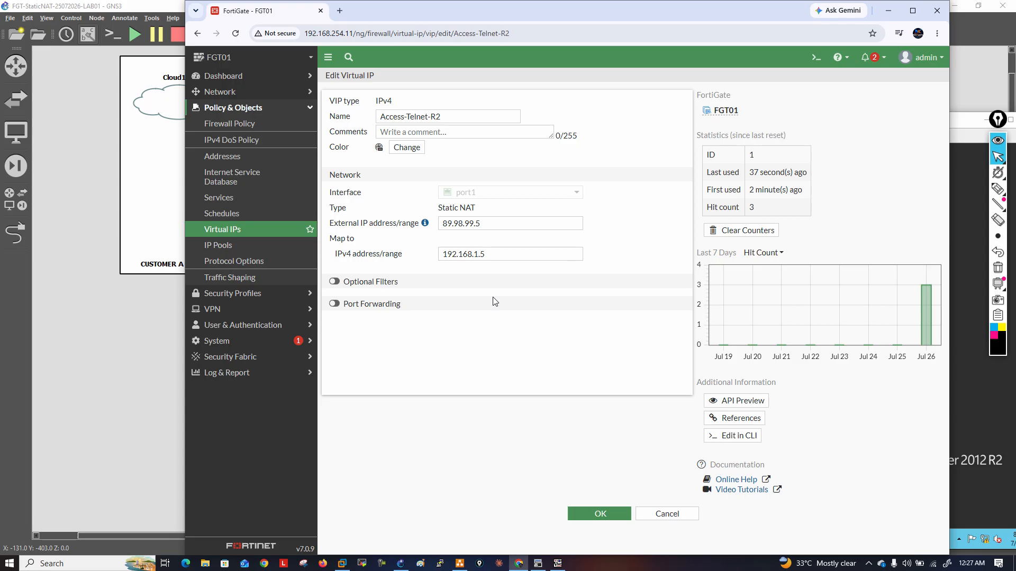
click(667, 515)
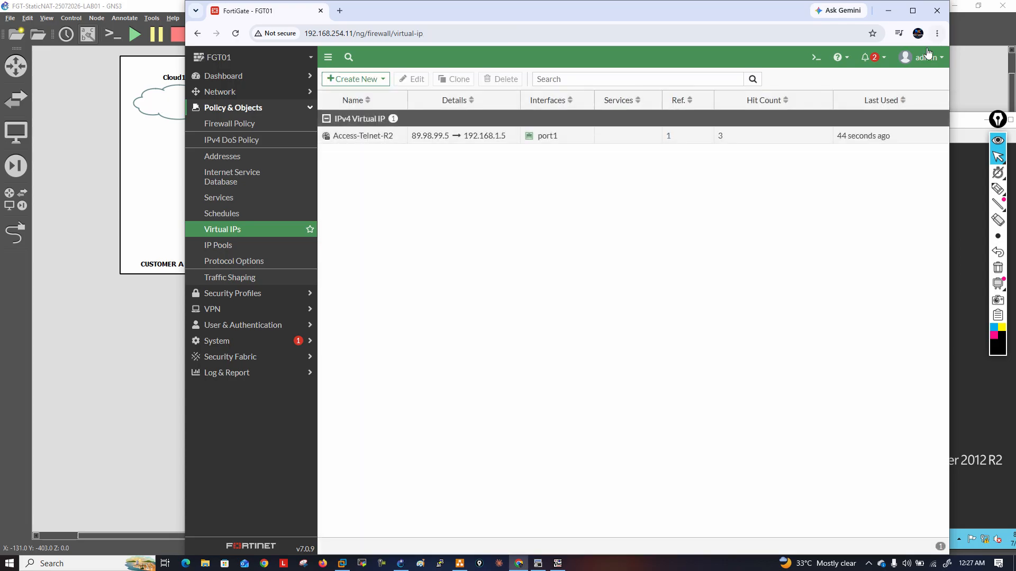
Switch to R2's SecureCRT session, enter global configuration mode, and try to enable ip cef
click(99, 384)
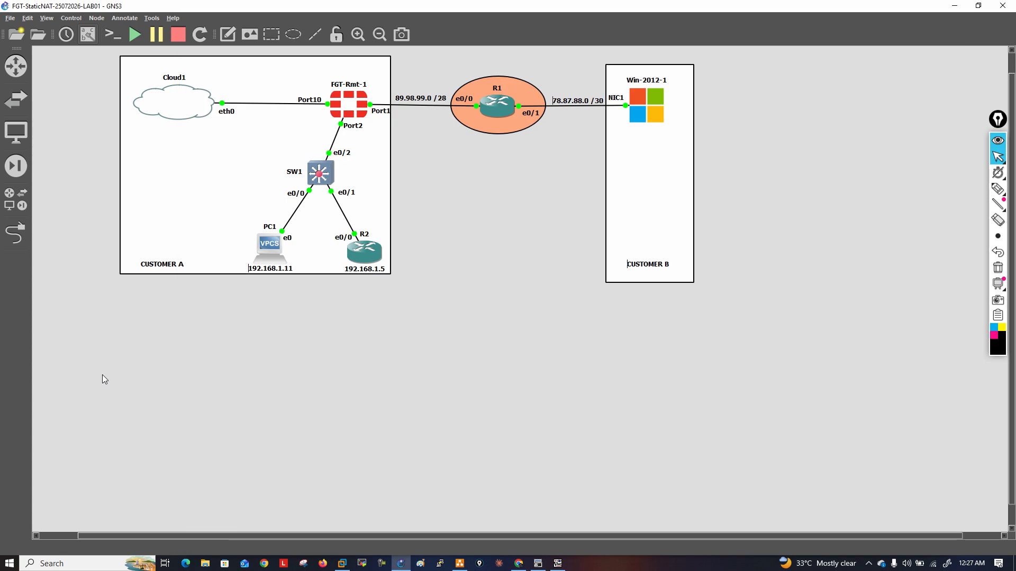
click(554, 564)
click(206, 336)
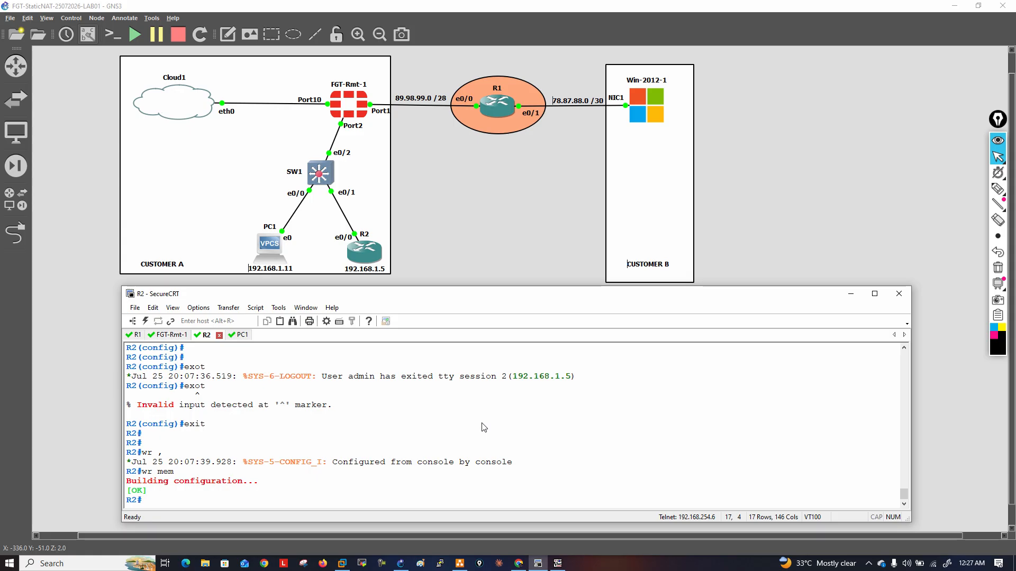
text(show)
key(BackSpace)
key(BackSpace)
key(BackSpace)
key(BackSpace)
key(BackSpace)
text(conf t)
key(Return)
text(ip cef)
key(Return)
key(Return)
key(Return)
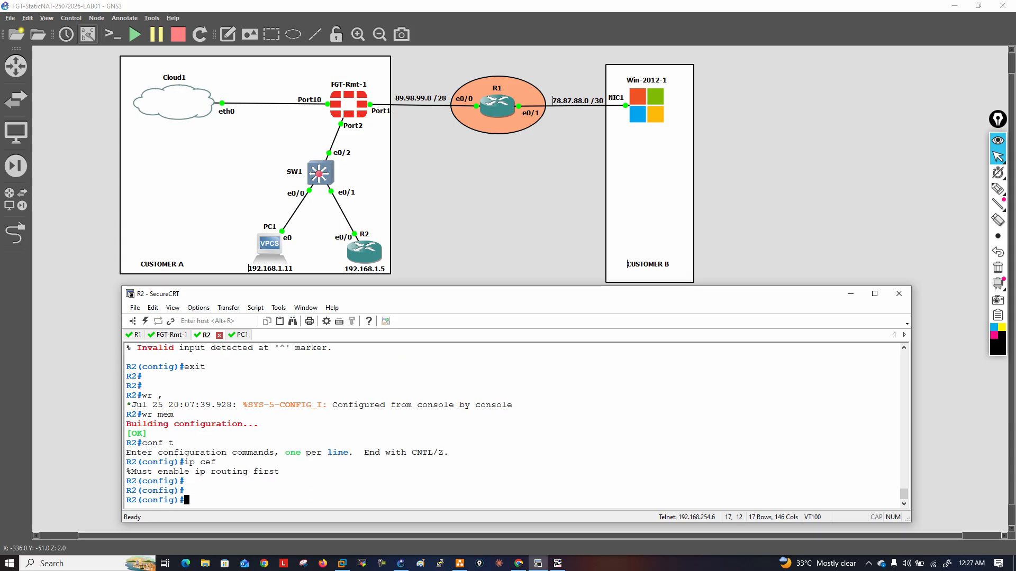
Display R2's IP routing table from configuration mode with do show ip route
text(ip)
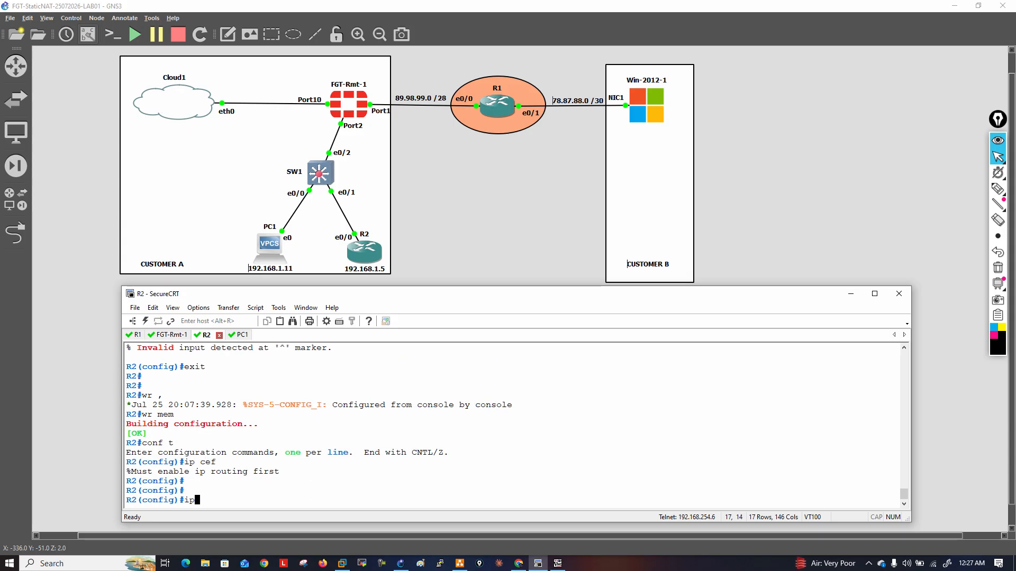
key(BackSpace)
key(BackSpace)
text(do show ip route)
key(Return)
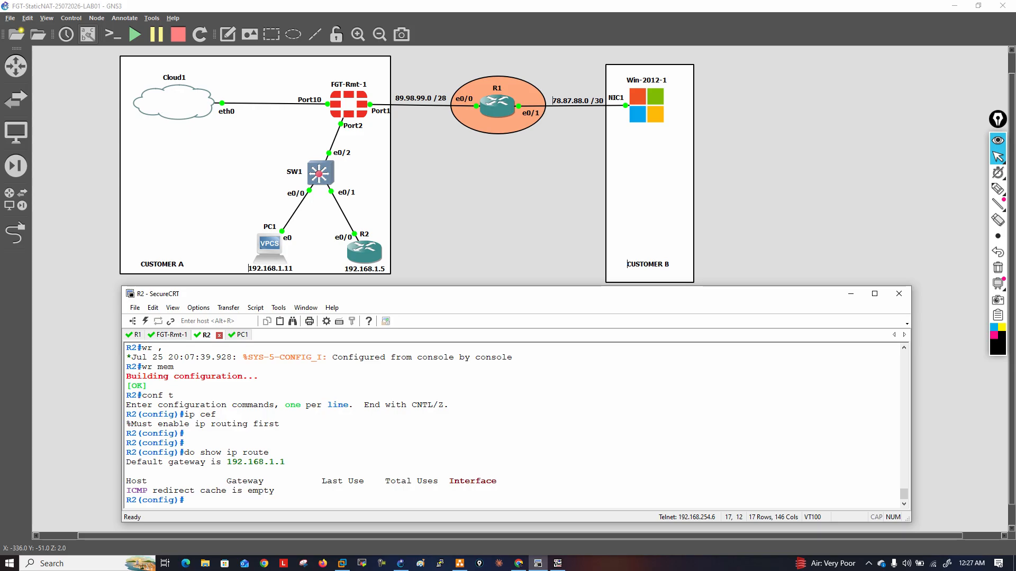
Display R2's interface address summary from configuration mode with do show ip int brief
text(do show ip int brief)
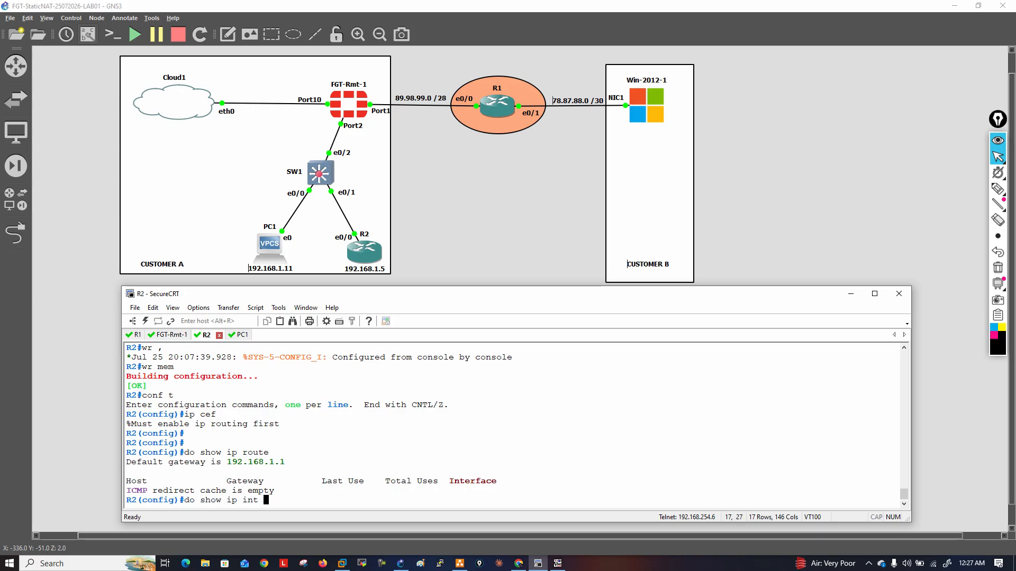
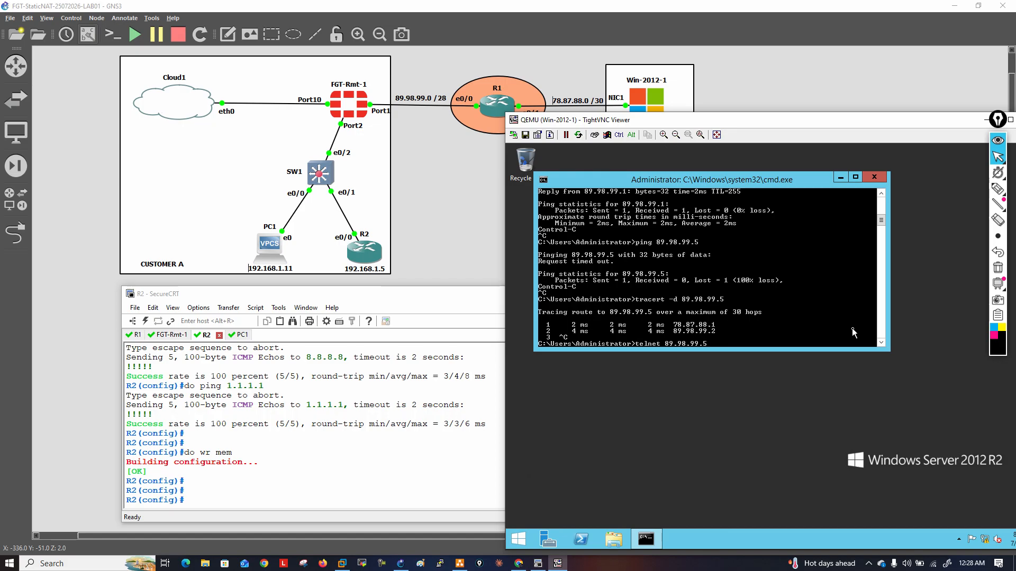
Telnet from the Windows server to 89.98.99.5 and log in to R2 as admin with the account password
key(Return)
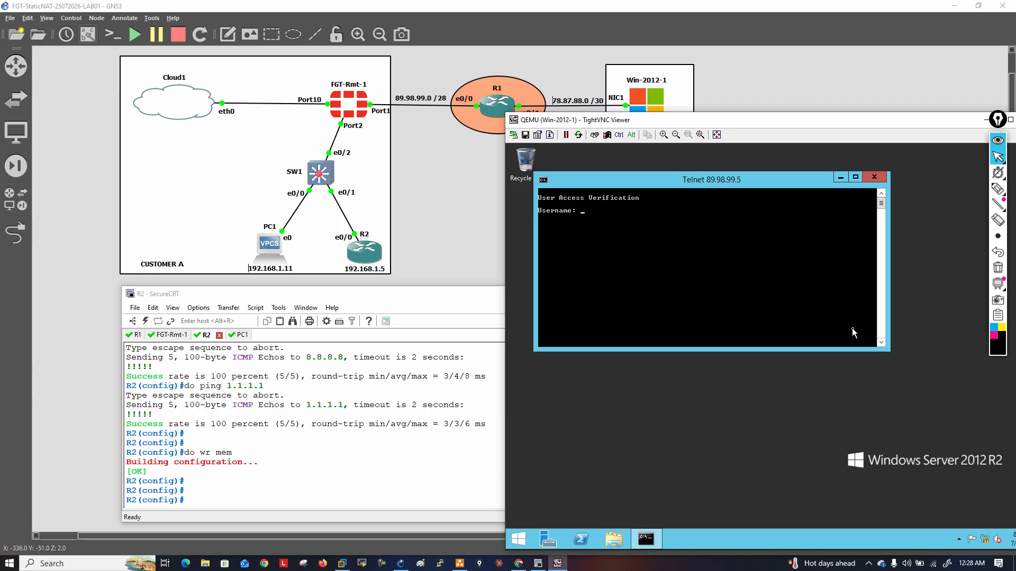
text(admin)
key(Return)
key(Return)
key(Return)
key(Return)
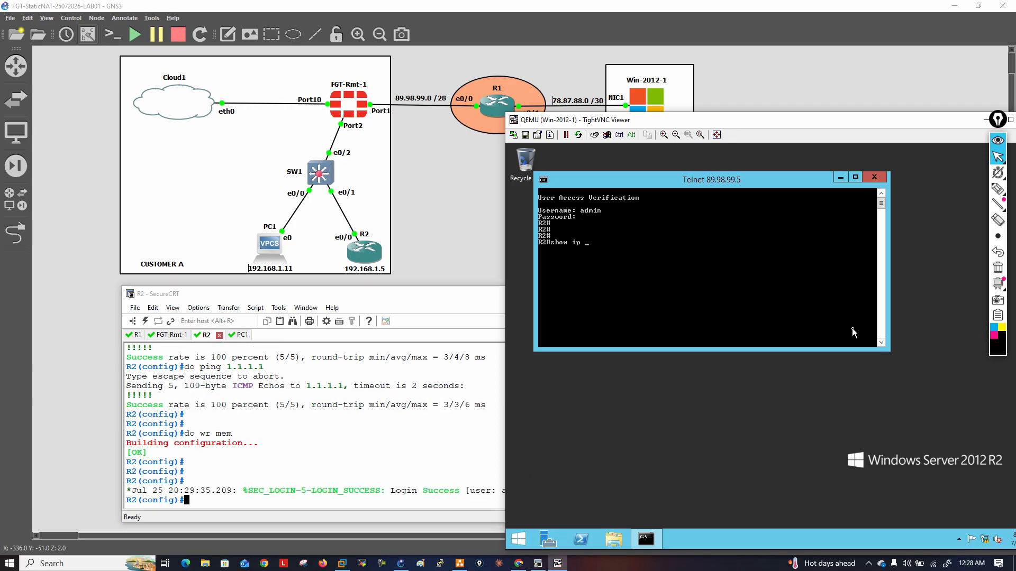
Display R2's interface address summary and running configuration through the Telnet session with show ip int brief and show run
text(show ip int brief)
key(Return)
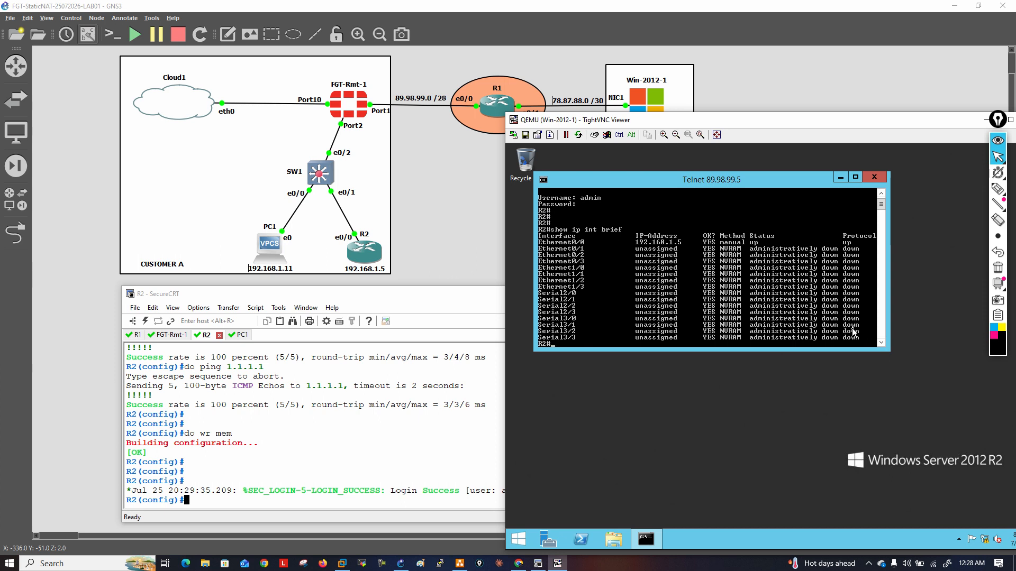
text(show run)
key(Return)
key(space)
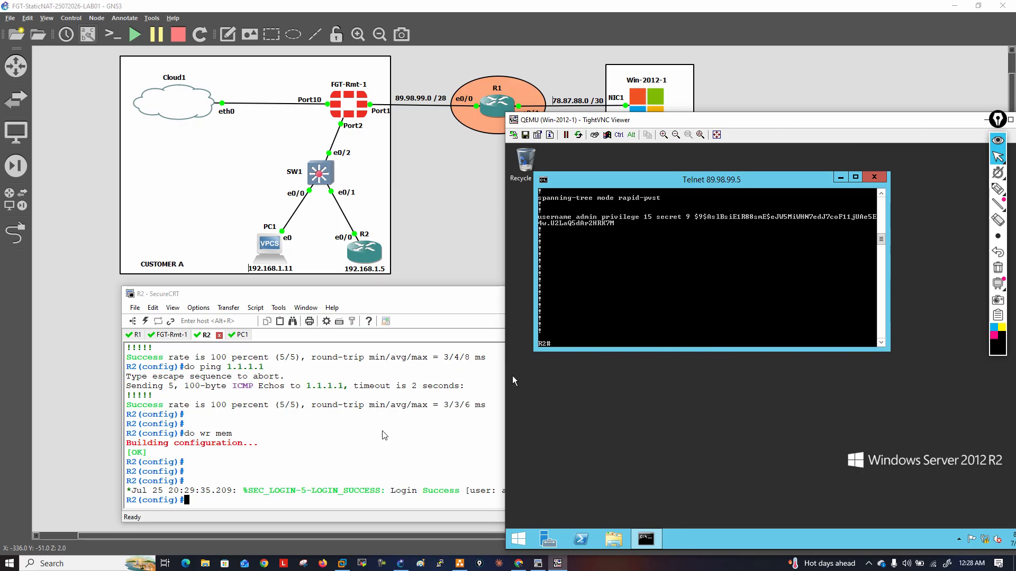
List the logged-in users on R2's SecureCRT console with do show users and examine the remote session's source address
click(384, 435)
text(do show users)
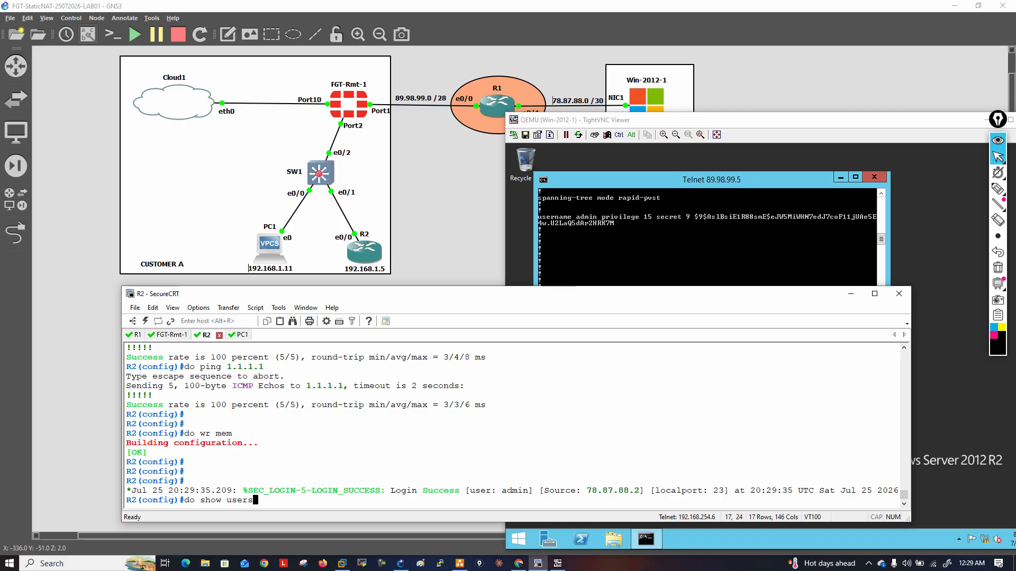
key(Return)
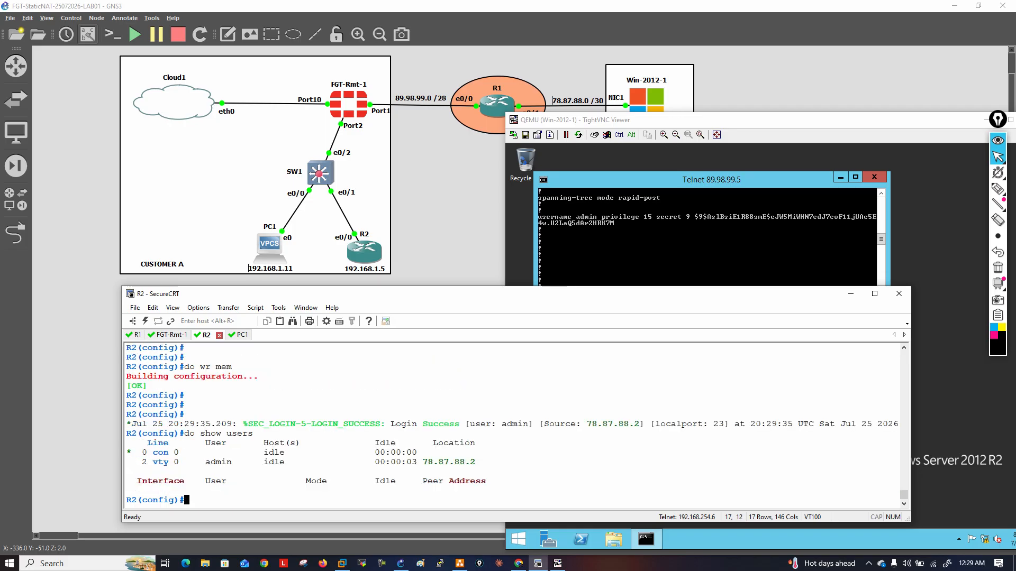
drag(424, 462, 476, 465)
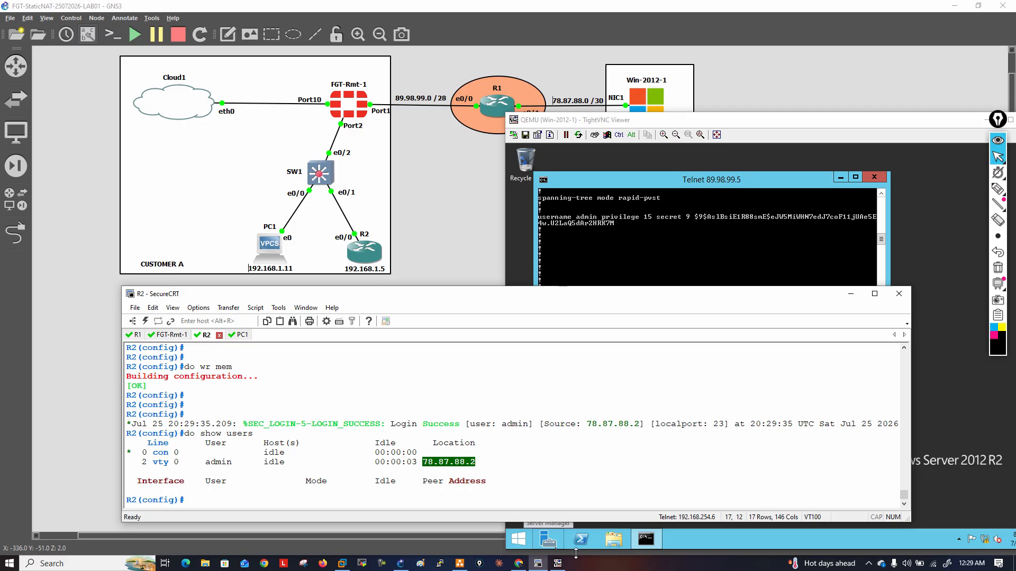
click(289, 479)
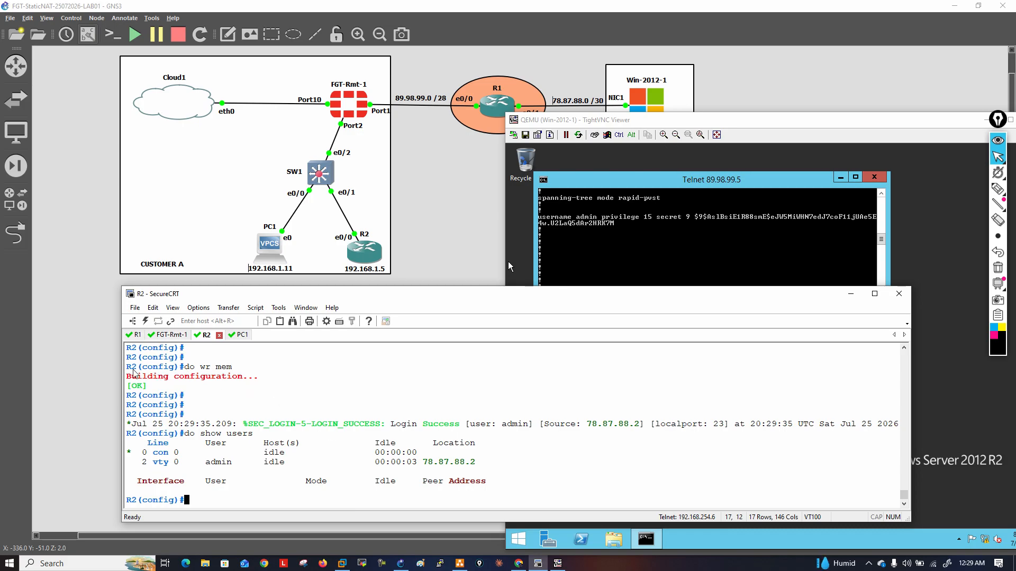
drag(129, 371, 191, 500)
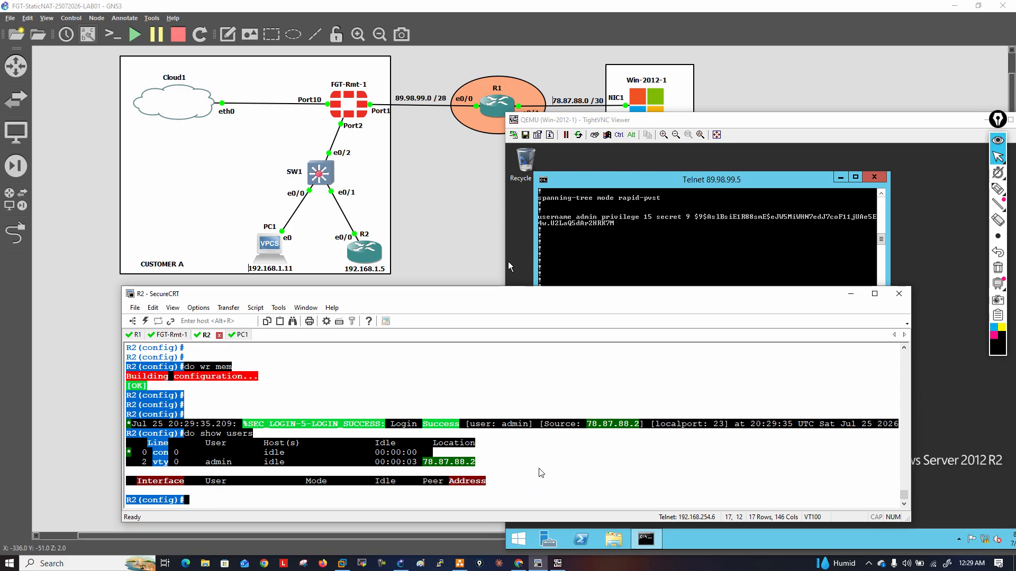
click(481, 400)
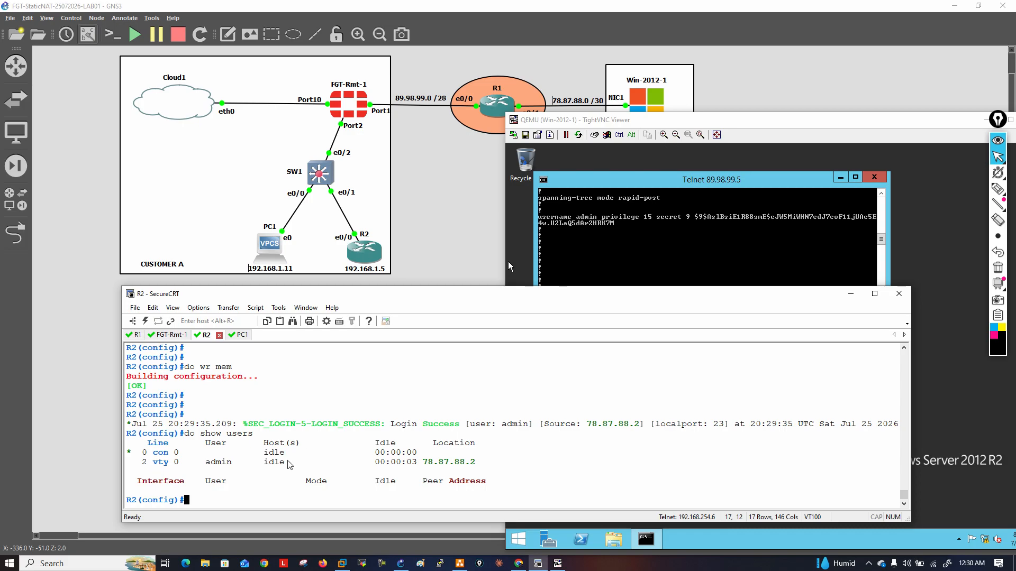
Exit the Windows server's Telnet session and list R2's logged-in users again from its console with do show users
click(764, 266)
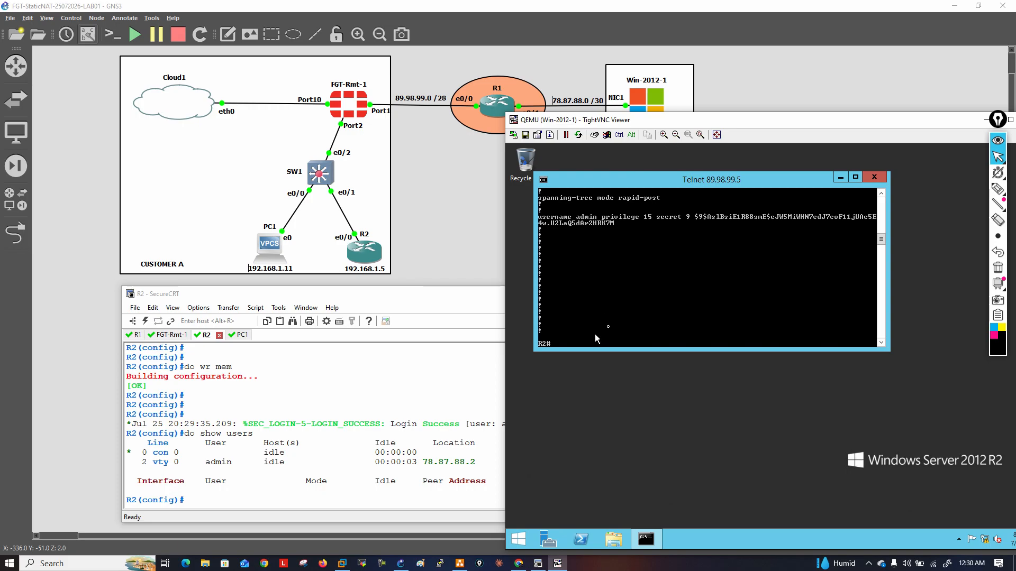
text(exit)
key(Return)
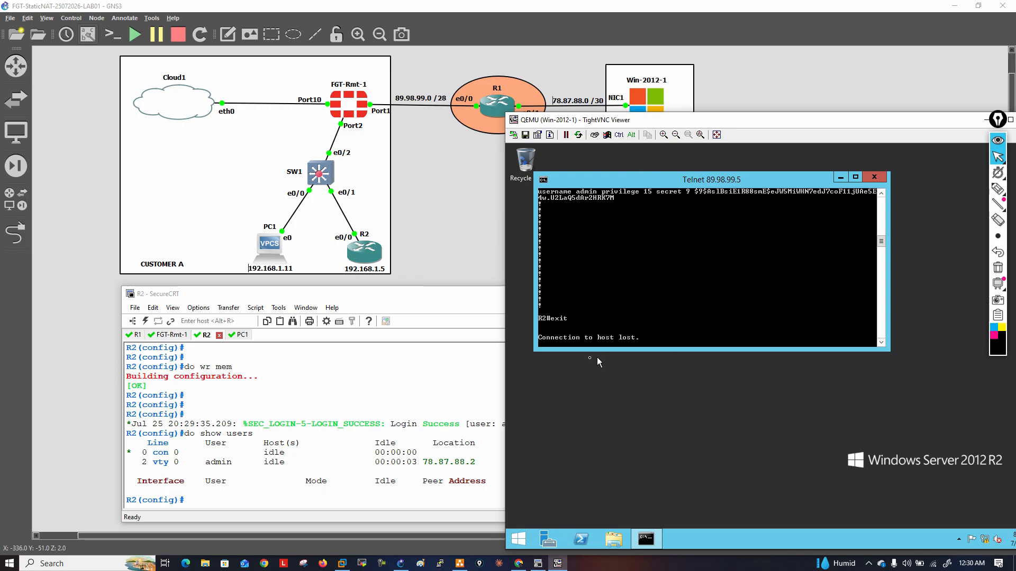
click(336, 394)
key(Up)
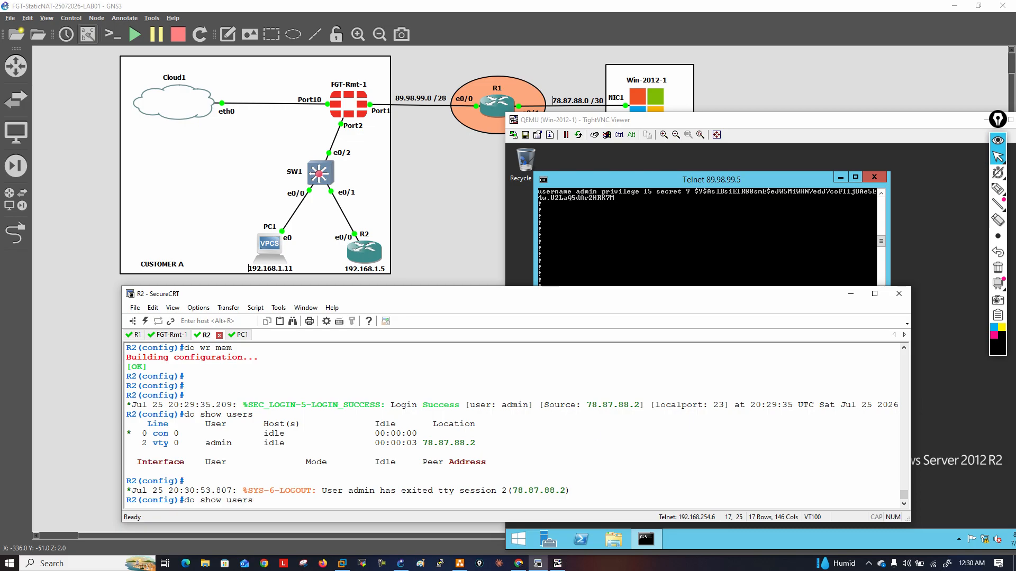
key(Return)
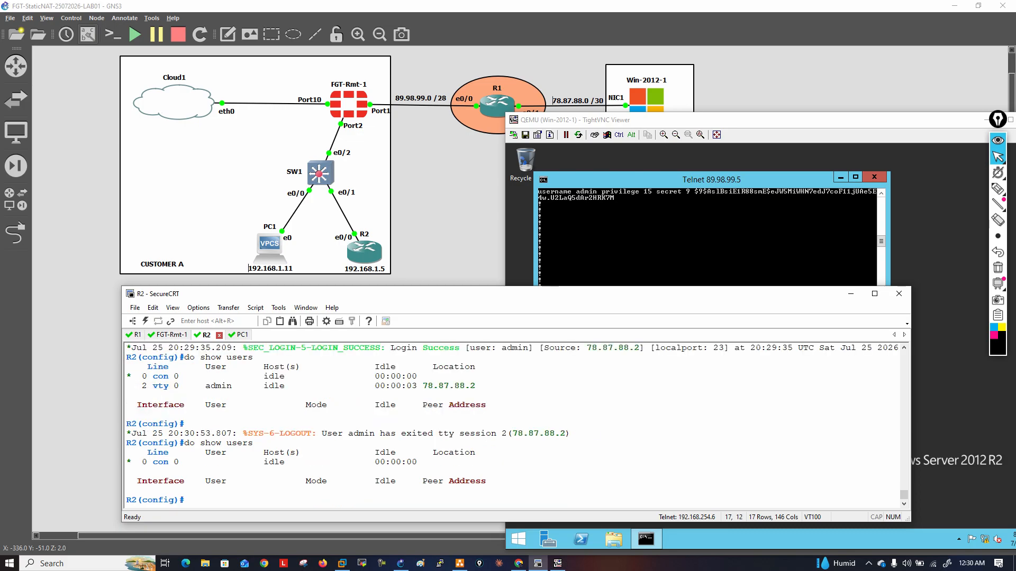
Switch to the GNS3 topology and sketch a chain of a router, switch and PC below R1 with the annotation pen
click(747, 232)
drag(751, 119, 765, 142)
click(776, 96)
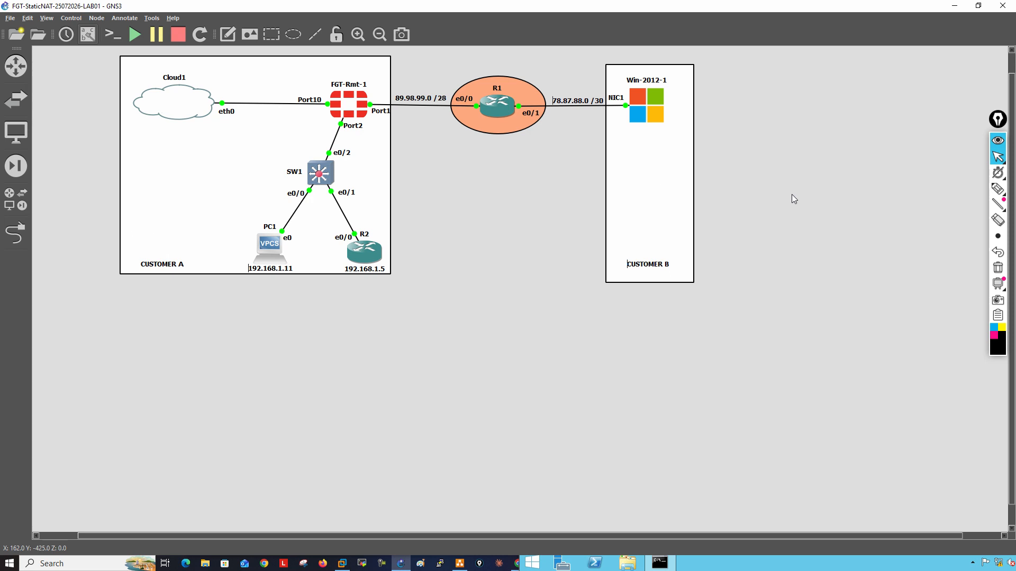
click(998, 189)
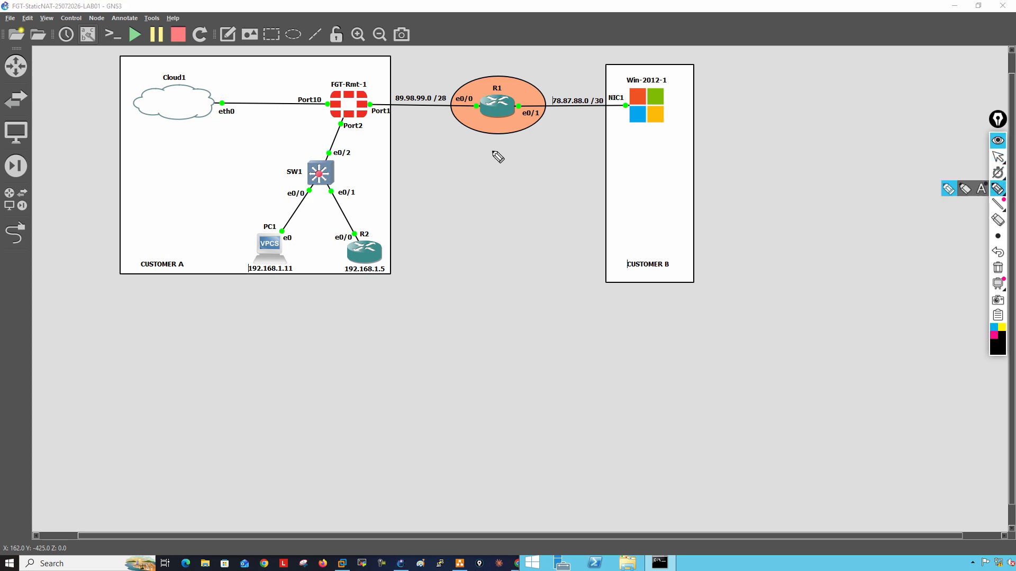
drag(493, 117, 532, 157)
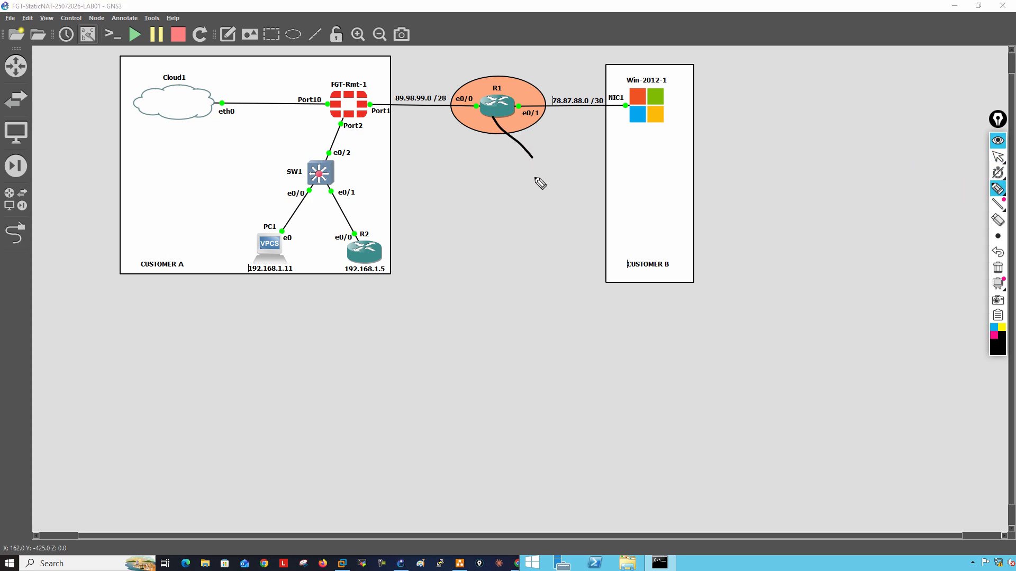
mouse_move(530, 173)
mouse_down()
mouse_move(549, 180)
mouse_move(538, 164)
mouse_move(548, 173)
mouse_move(546, 226)
mouse_move(578, 220)
mouse_move(537, 243)
mouse_move(553, 231)
mouse_move(537, 319)
mouse_move(563, 303)
mouse_move(543, 315)
mouse_move(545, 297)
mouse_up()
drag(548, 314, 558, 302)
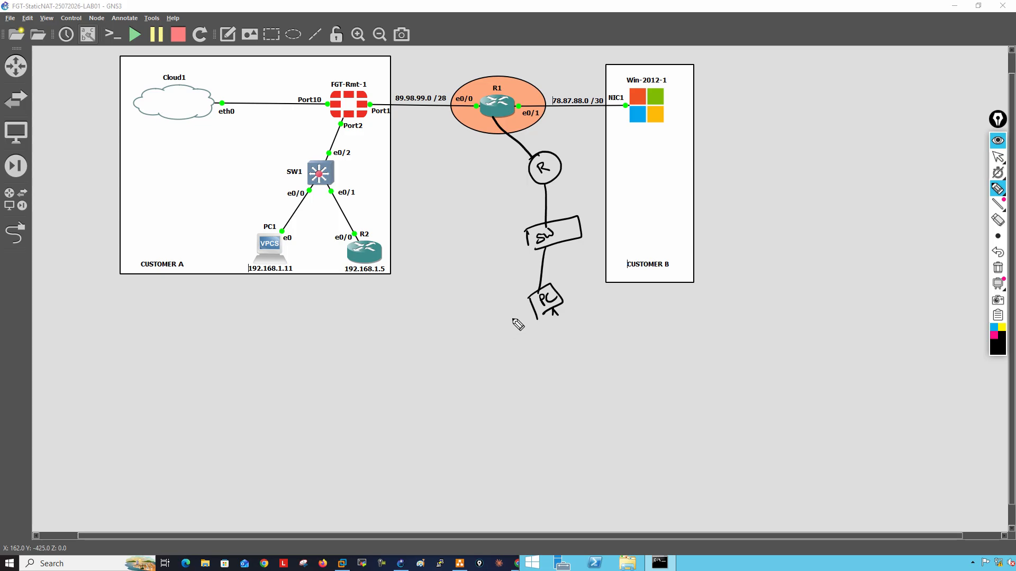
Sketch the PC's access path to Customer A's firewall and R2, and clear all pen annotations from the topology
mouse_move(512, 320)
mouse_down()
mouse_move(394, 276)
mouse_move(408, 284)
mouse_up()
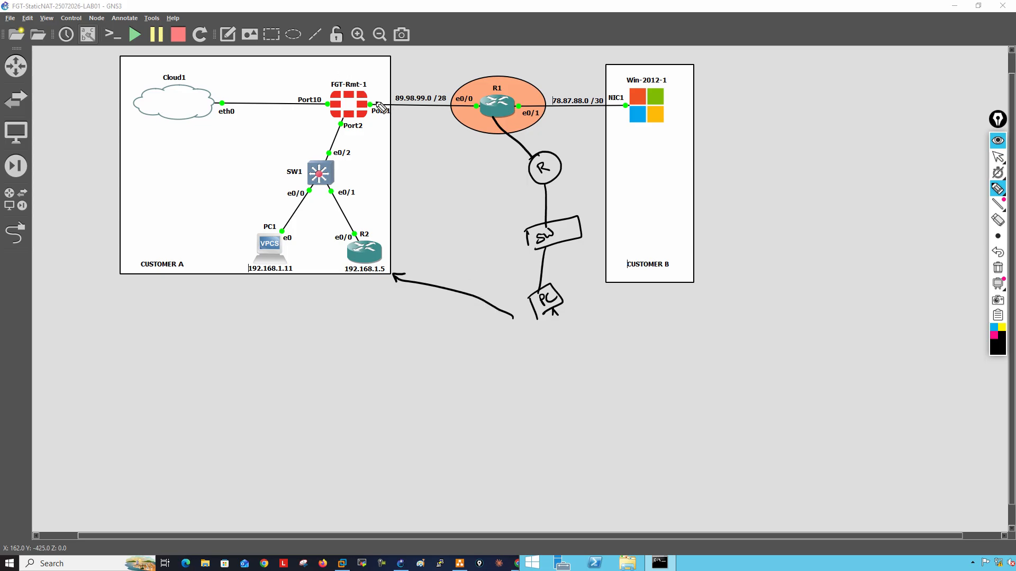
drag(379, 99, 419, 68)
mouse_move(398, 110)
mouse_down()
mouse_move(434, 66)
mouse_move(394, 74)
mouse_move(401, 128)
mouse_move(441, 93)
mouse_up()
click(437, 99)
drag(439, 83, 443, 79)
mouse_move(401, 141)
mouse_down()
mouse_move(447, 86)
mouse_move(378, 235)
mouse_move(390, 218)
mouse_up()
mouse_move(349, 111)
mouse_down()
mouse_move(350, 233)
mouse_move(368, 212)
mouse_up()
click(997, 268)
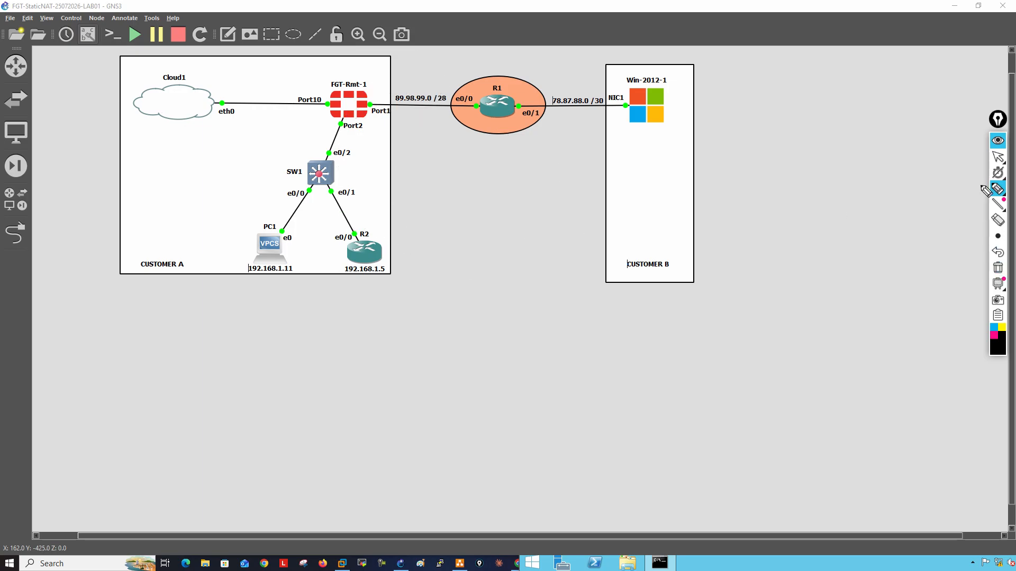
click(997, 157)
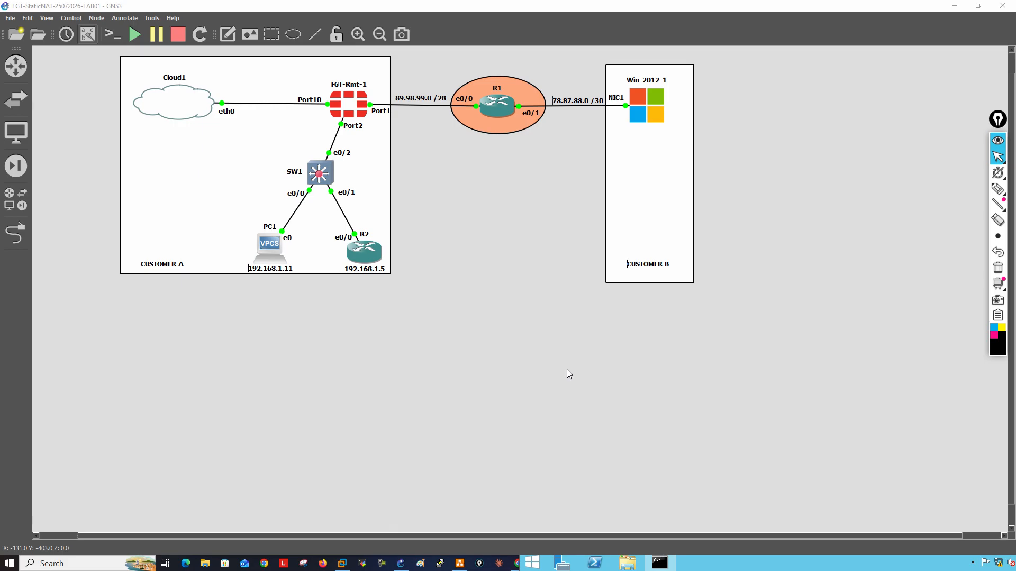
Add an R-Rmt-17.15.1 router below R1 in the topology
click(18, 69)
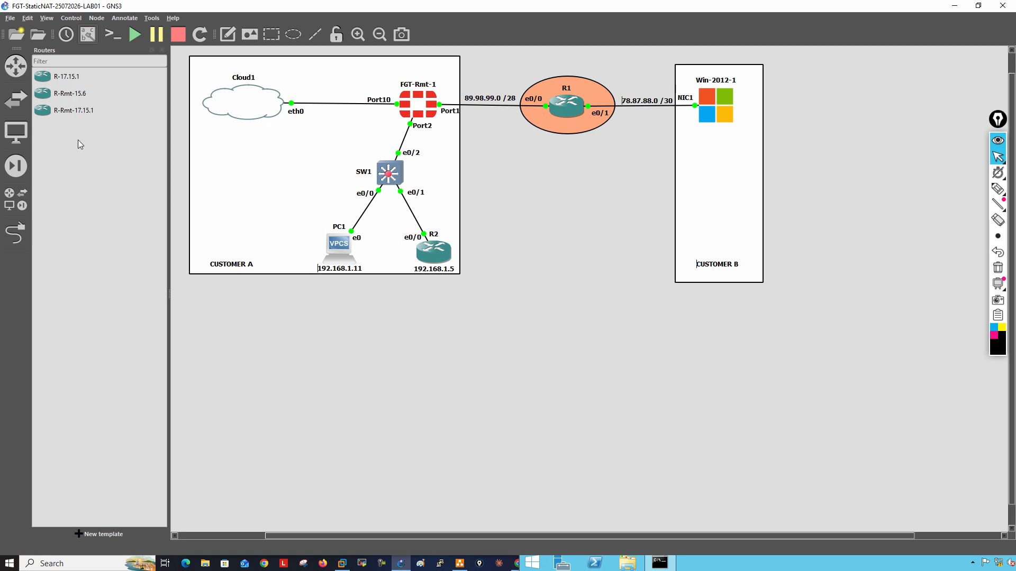
drag(77, 111, 557, 174)
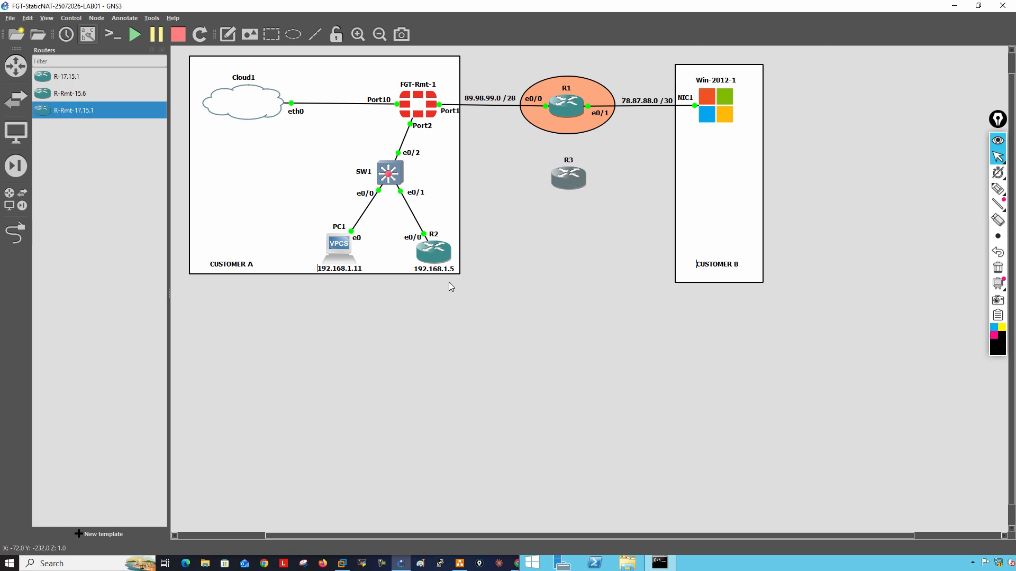
click(162, 49)
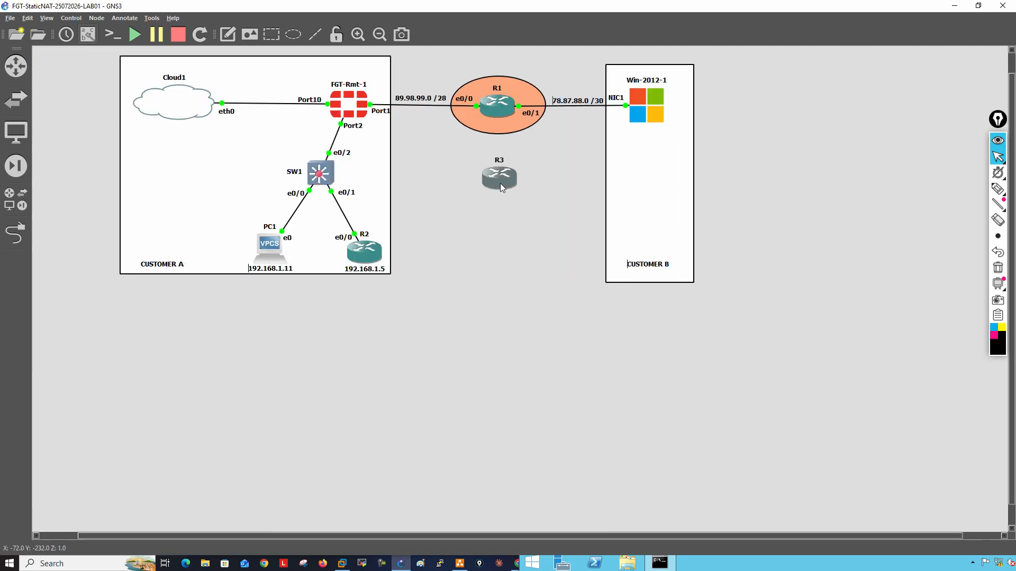
Link Ethernet0/0 of the new router R3 to Ethernet0/2 of R1
click(16, 232)
click(510, 201)
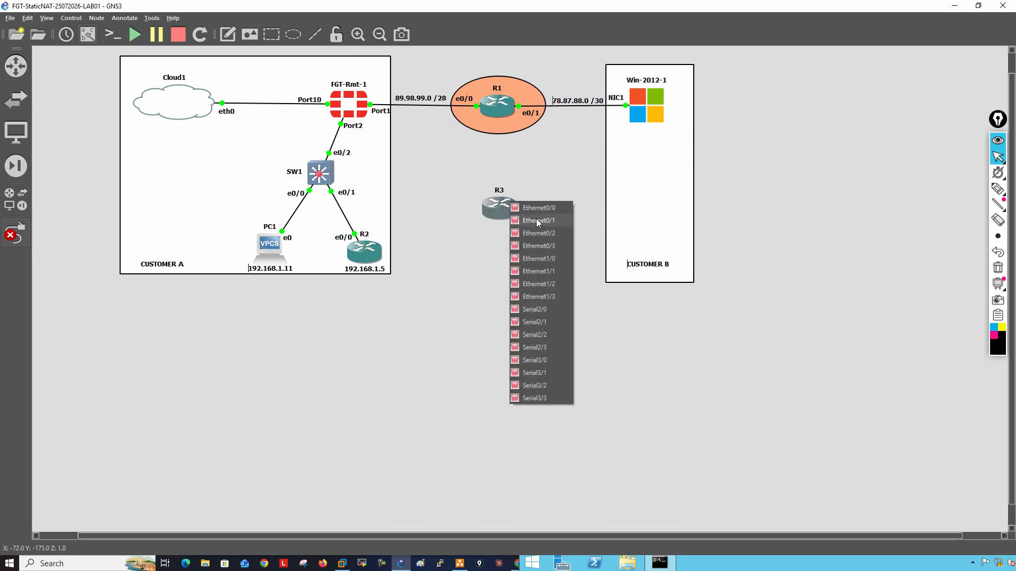
click(535, 212)
click(493, 110)
click(519, 142)
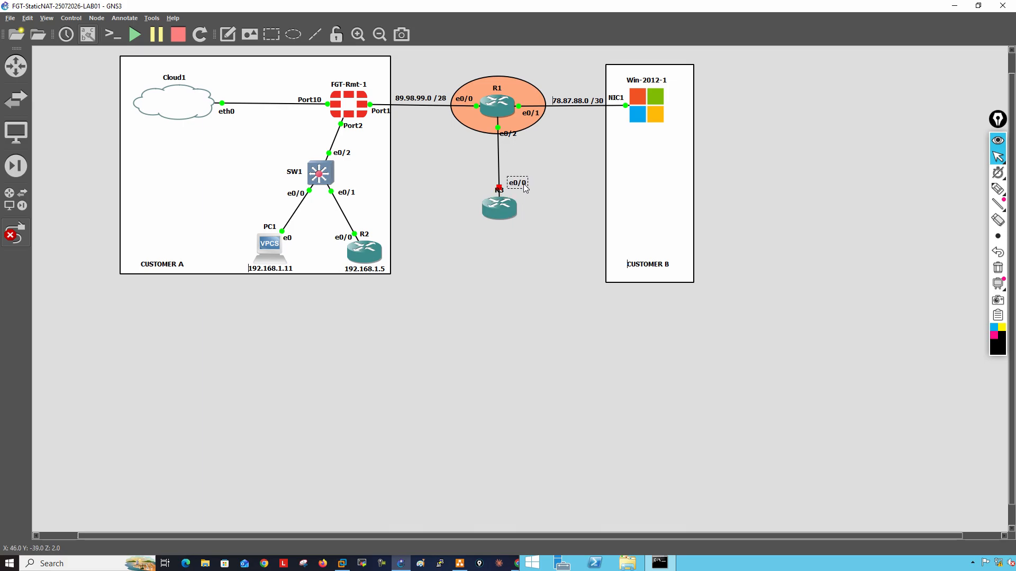
Leave link mode, align R3 under R1, and tidy the name and interface labels along their link
click(506, 210)
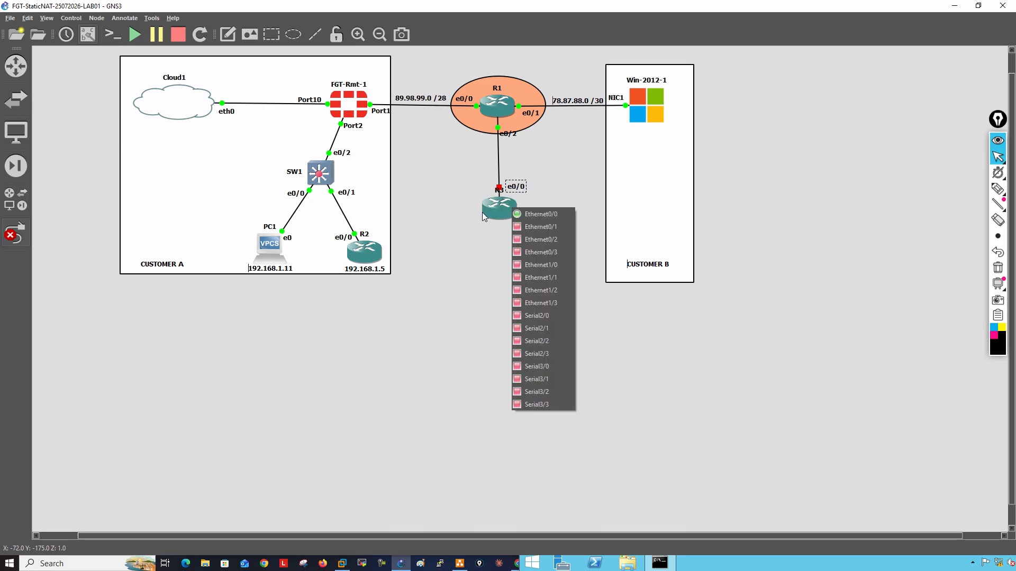
key(Escape)
drag(507, 214, 484, 192)
drag(516, 189, 512, 190)
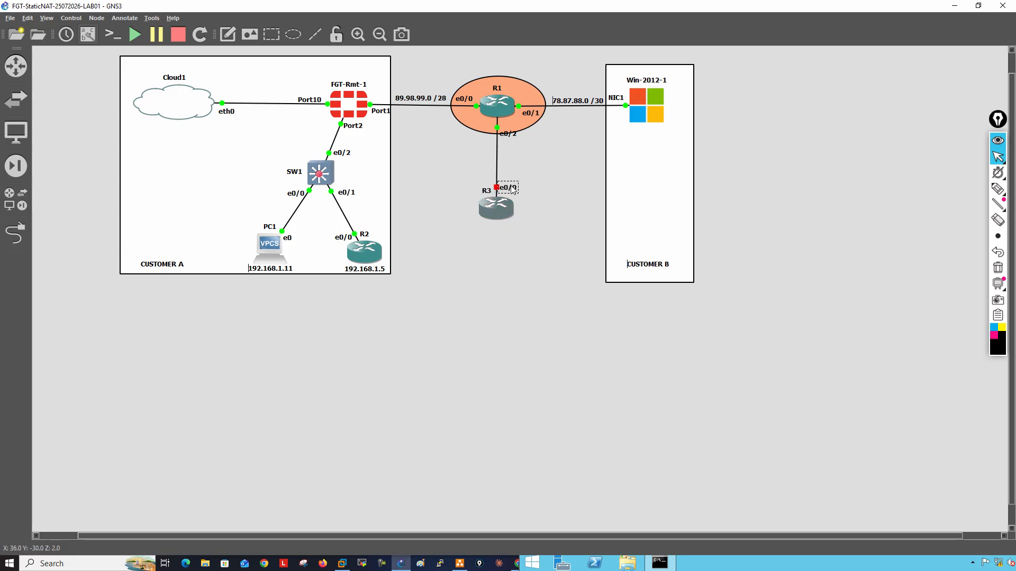
drag(513, 138, 513, 131)
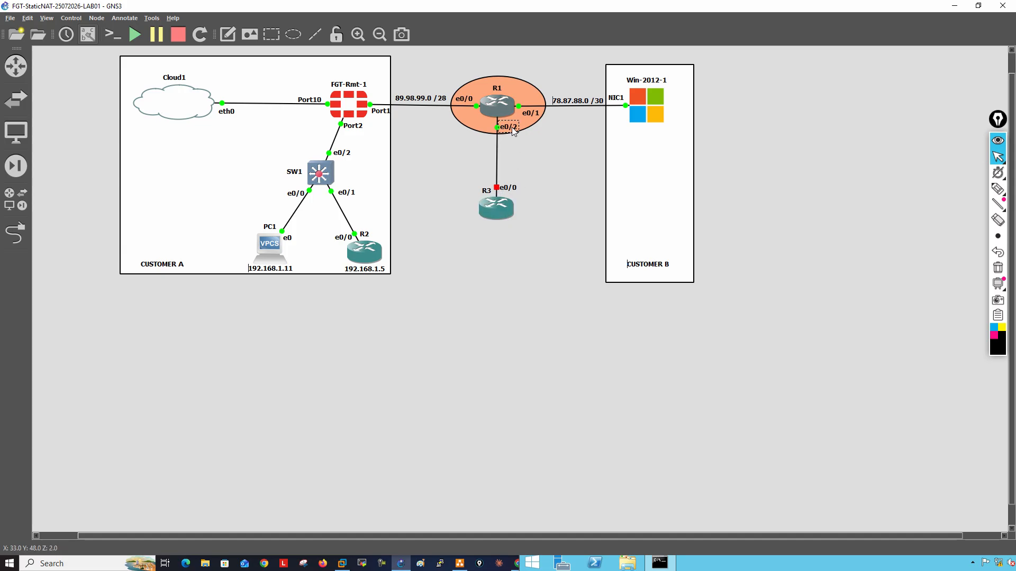
Duplicate the 78.87.88.0 /30 label, place it beside the R1–R3 link, and change its text to 68.86.88.0 /30
right_click(567, 101)
click(584, 109)
drag(590, 114, 528, 161)
double_click(526, 160)
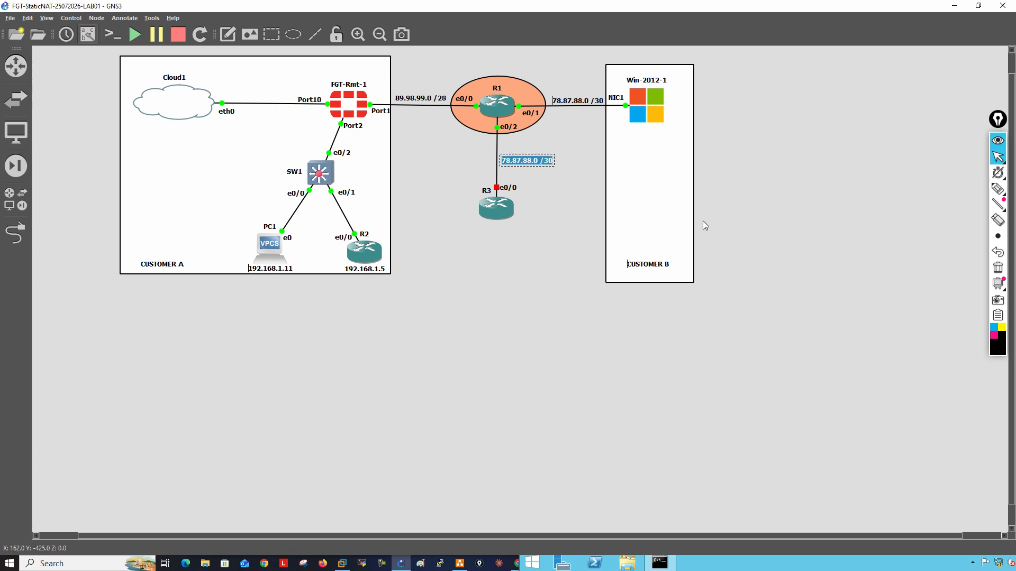
text(68.8)
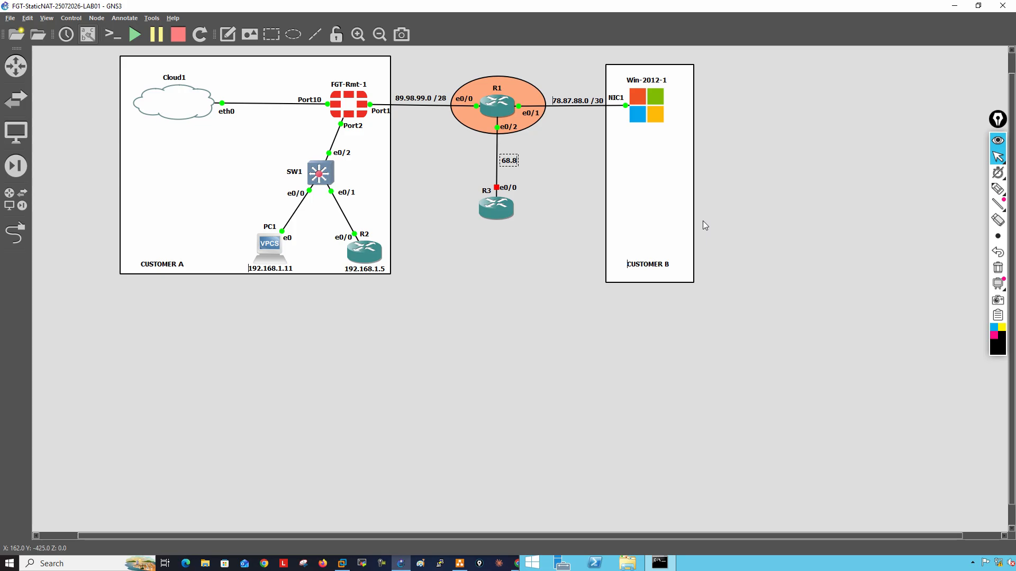
text(6.88.0 /30)
click(550, 263)
drag(534, 163, 538, 164)
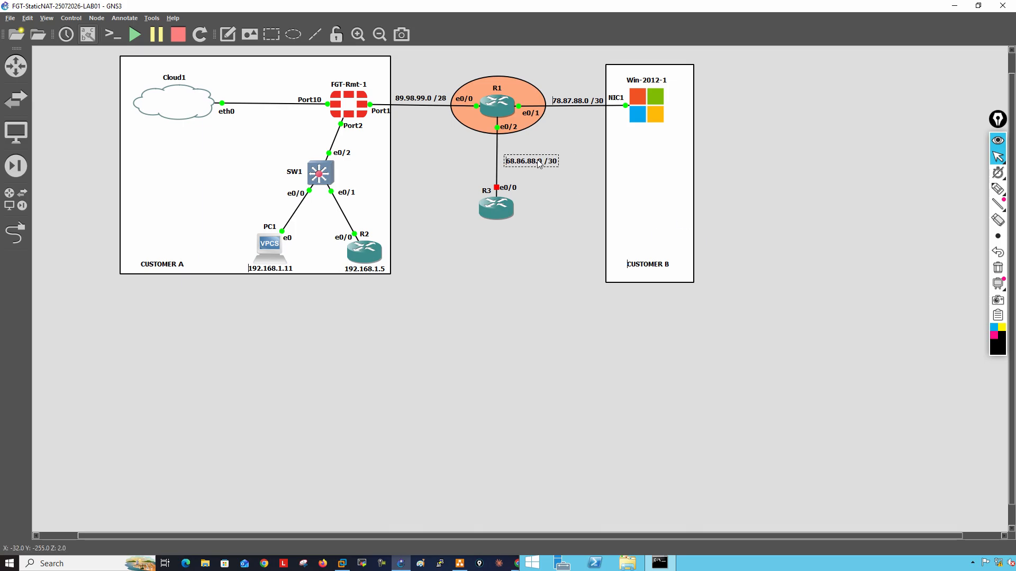
Start router R3 and place its name label below the device
right_click(505, 209)
click(522, 241)
drag(488, 193, 499, 228)
click(501, 210)
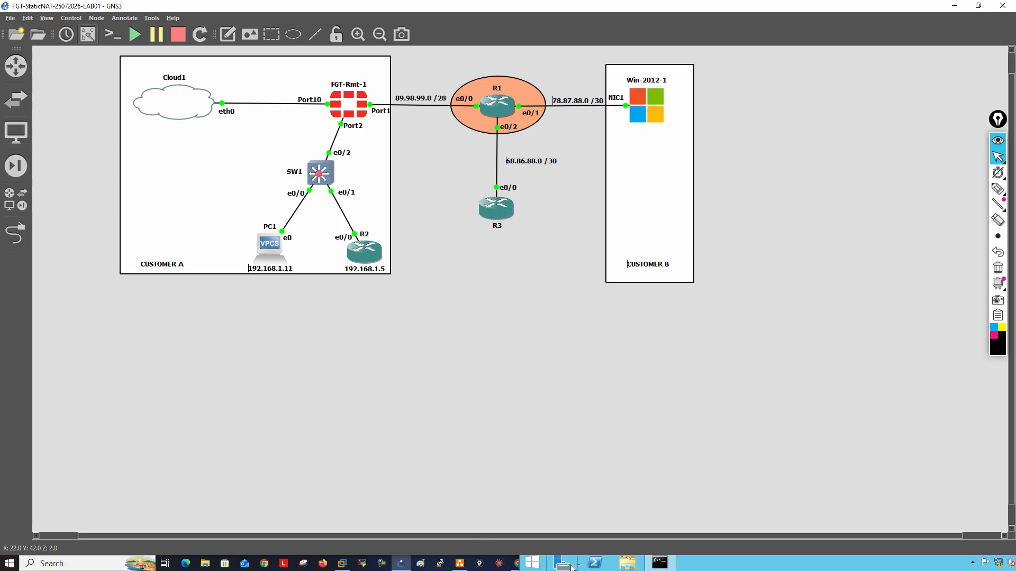
Put the Windows server viewer out of the way and open R3's console in SecureCRT
click(717, 566)
drag(677, 134, 603, 74)
click(915, 75)
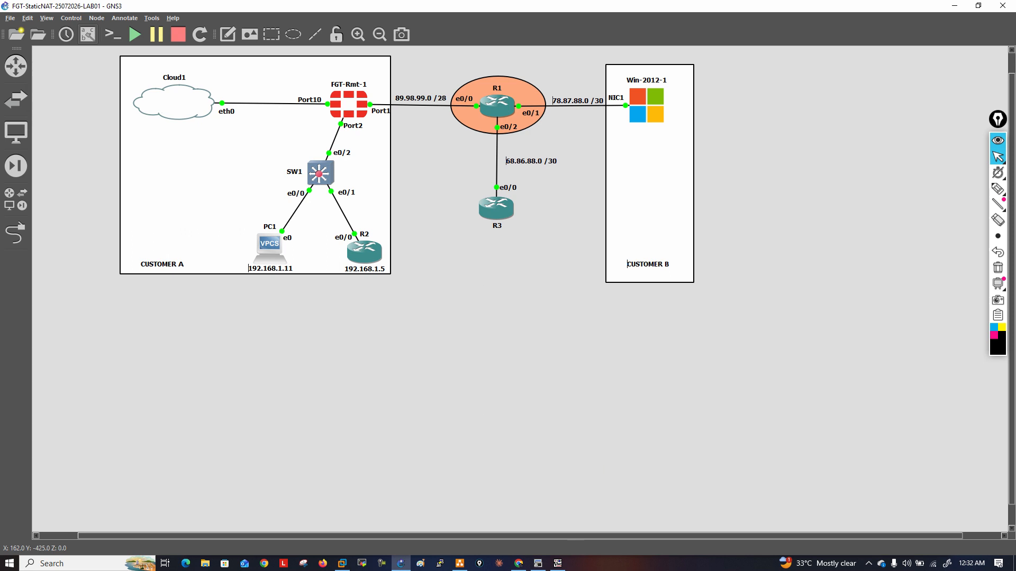
click(538, 564)
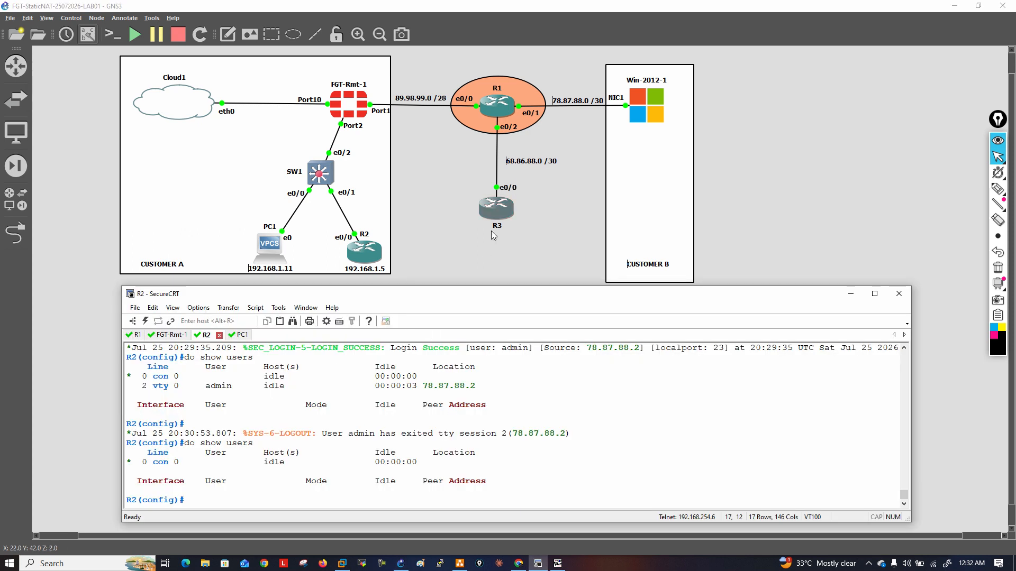
double_click(495, 210)
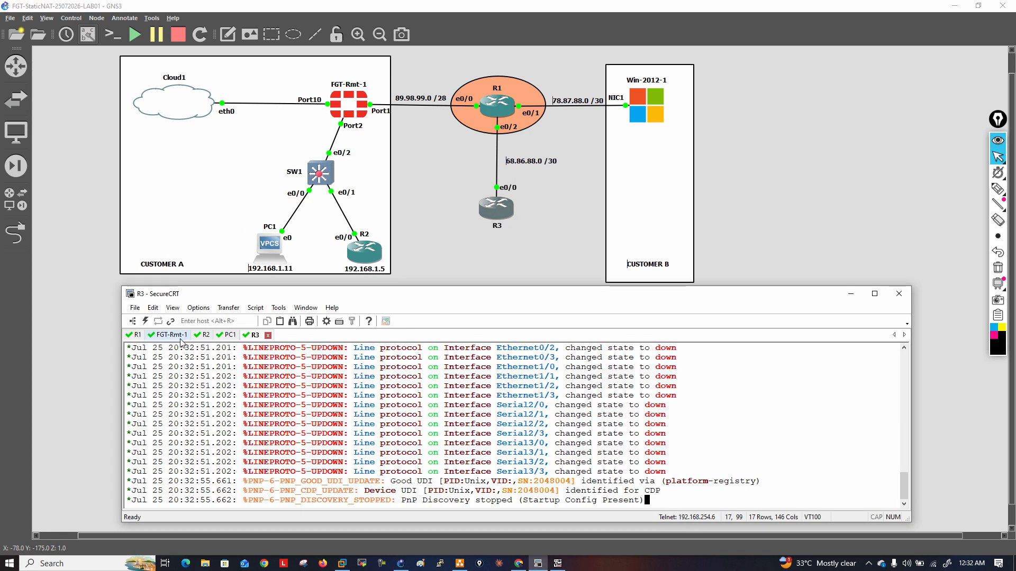
On R1, assign 68.86.88.1 255.255.255.252 to interface e0/2 and enable the interface
click(138, 335)
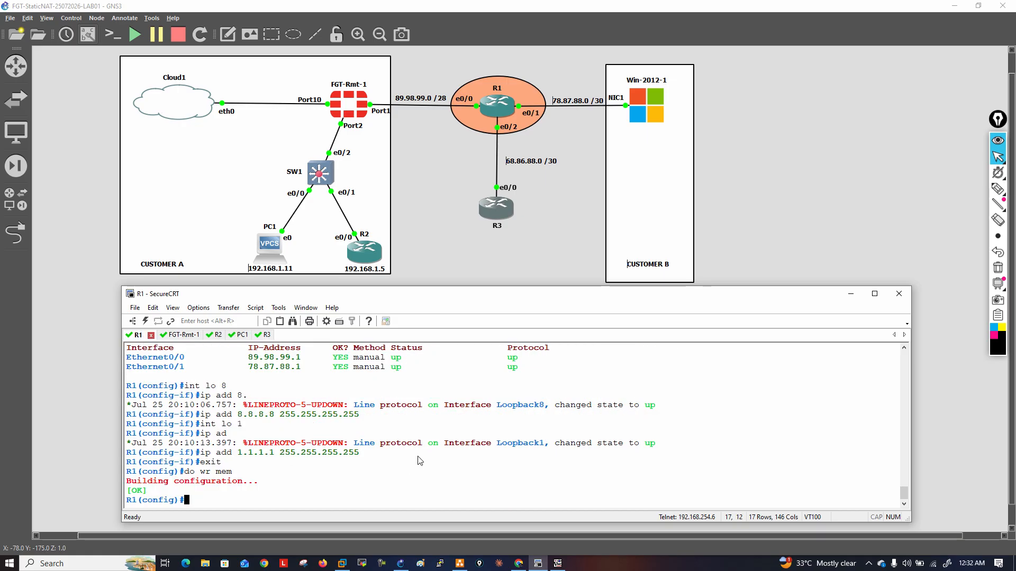
text(int e0/2)
key(Return)
text(ip add 68)
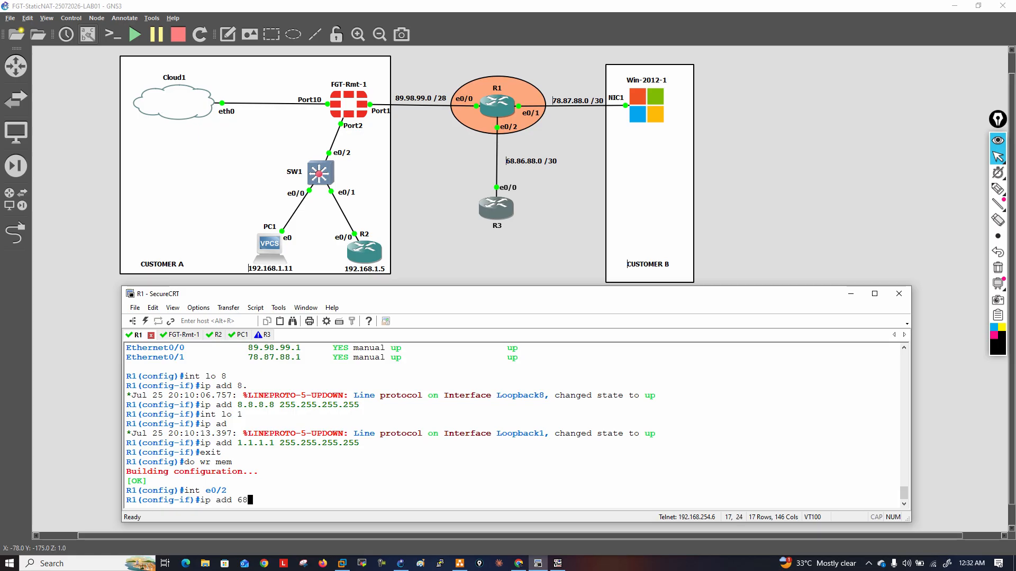
text(.86.88.1 255.255.255.25)
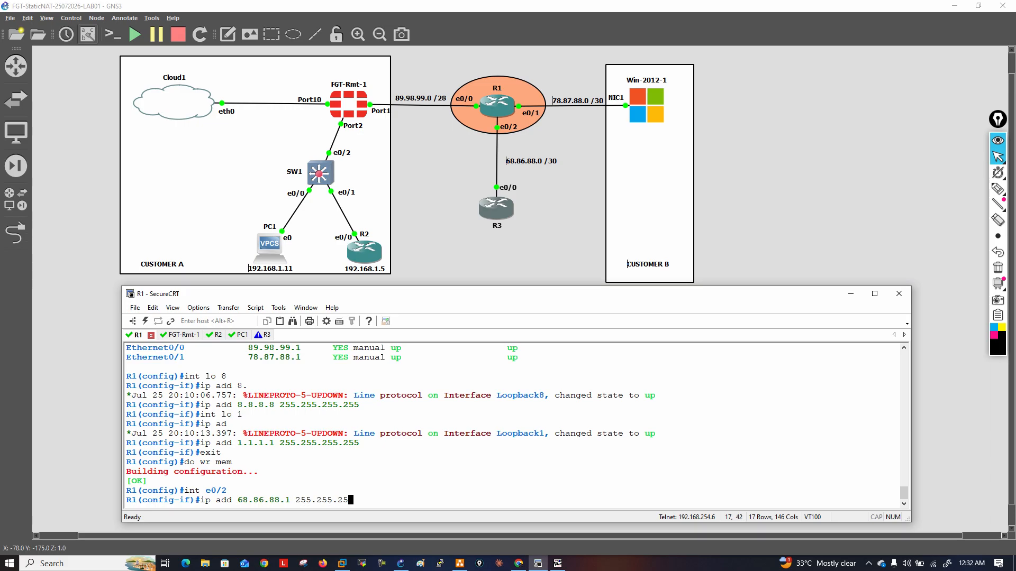
text(2)
key(Return)
text(no shut)
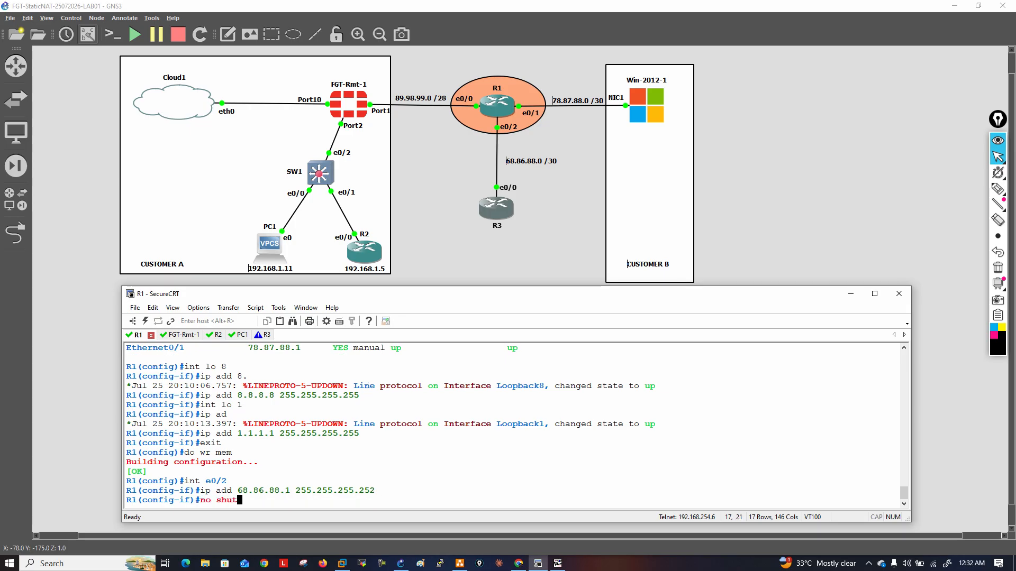
key(Return)
Leave R1's interface configuration and save the configuration with do wr mem
text(exit)
key(Return)
text(do wr mem)
key(Return)
key(Return)
key(Return)
key(Return)
key(Return)
key(Return)
key(Return)
key(Return)
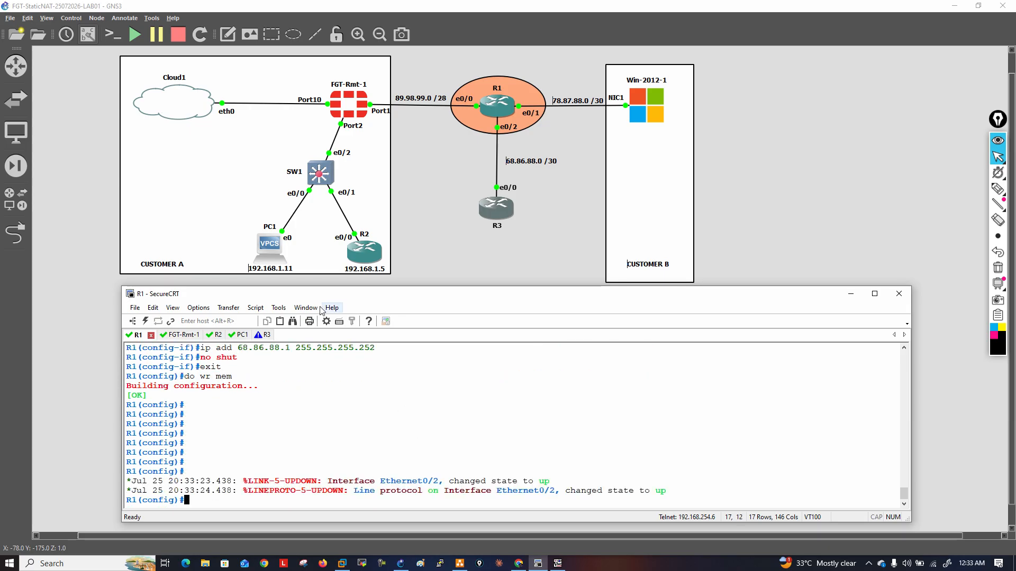
On R3, enter configuration mode and assign 68.86.88.2 255.255.255.252 to interface e0/0
click(264, 334)
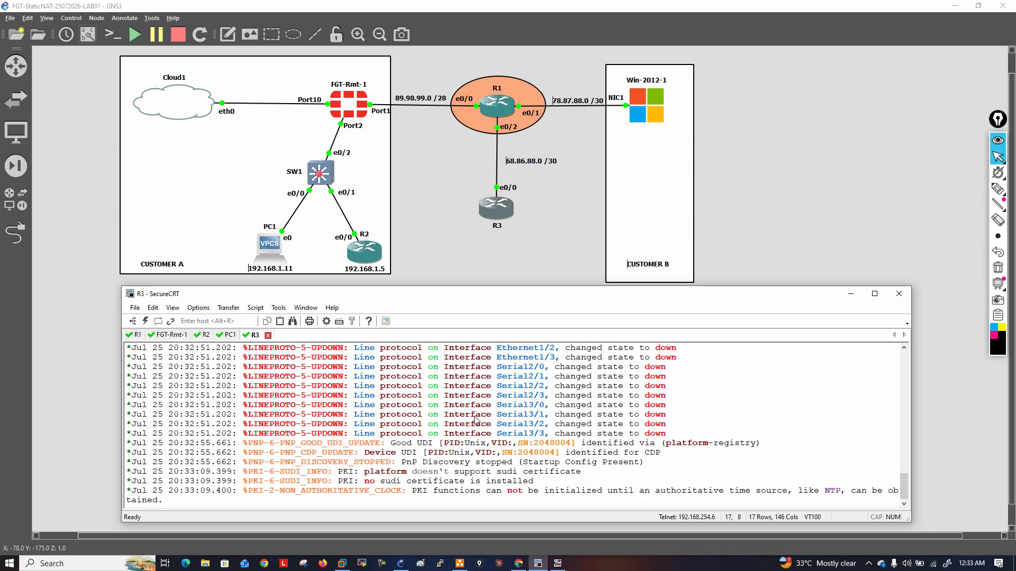
key(Return)
key(Return)
key(Return)
text(conf t)
key(Return)
text(int e0/0)
key(Return)
text(ip add)
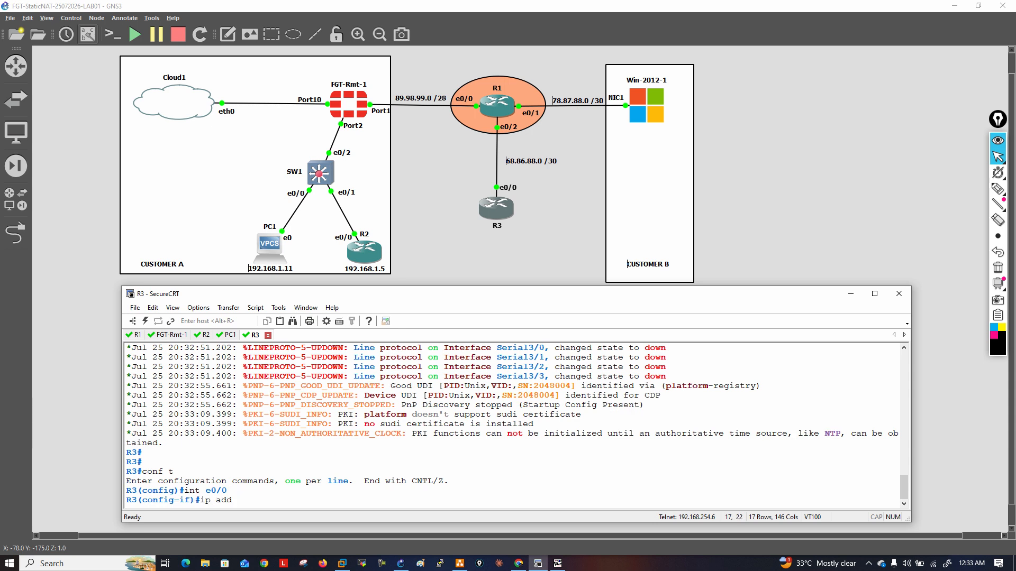
text( 68.86.88.2)
click(136, 336)
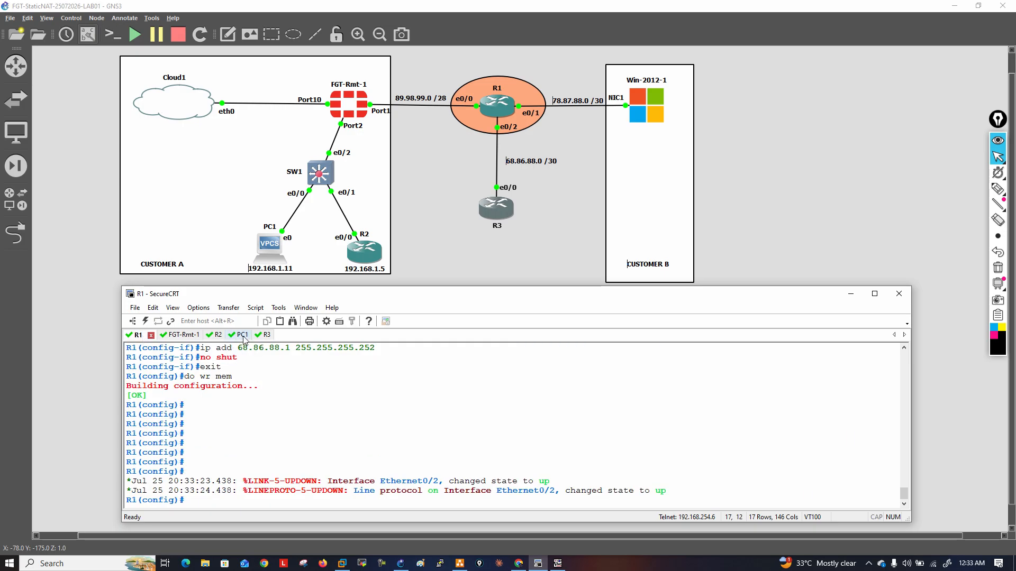
click(262, 336)
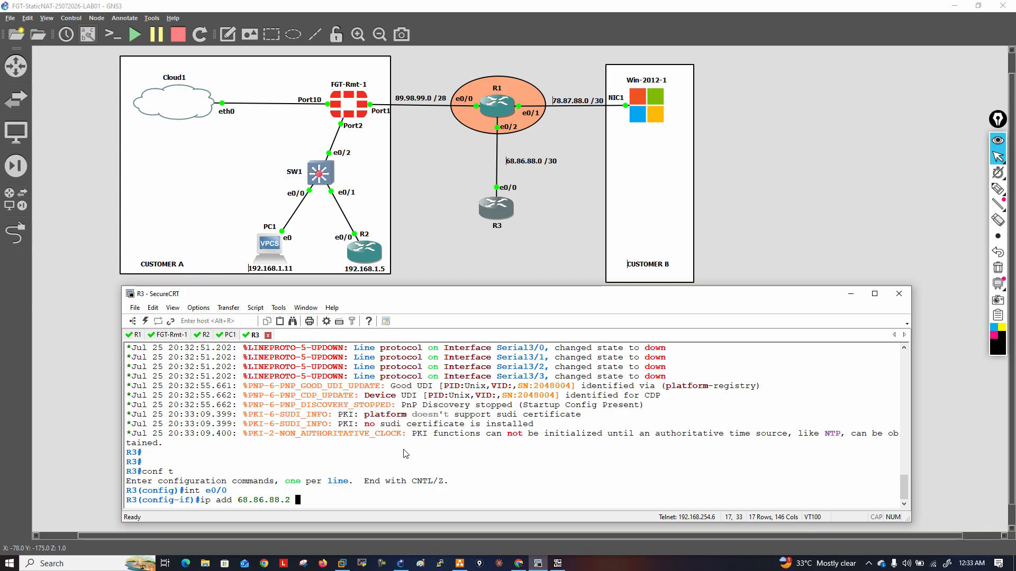
text(255.255.255.252)
key(Return)
Enable R3's e0/0 with no shut and return to global configuration mode
text(mp)
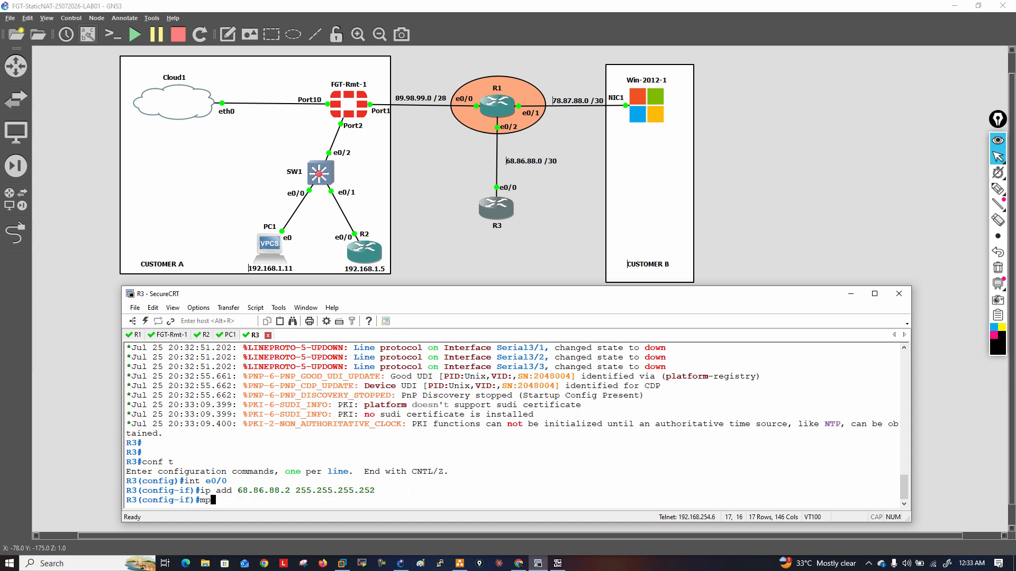
key(BackSpace)
text(no shut)
key(Return)
text(exit)
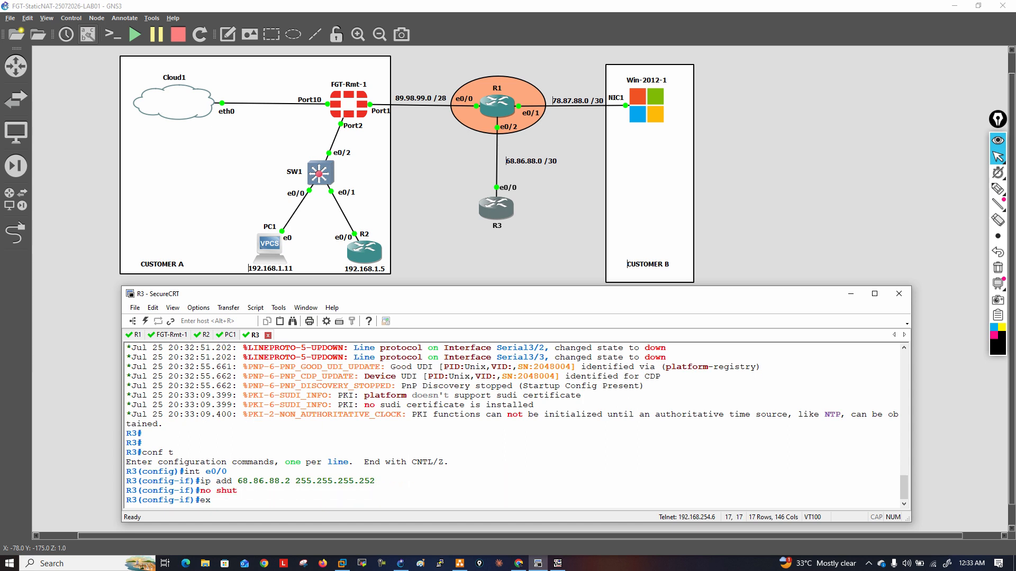
key(Return)
key(Return)
Display R3's CEF forwarding table with do show ip cef
text(do show ip cef)
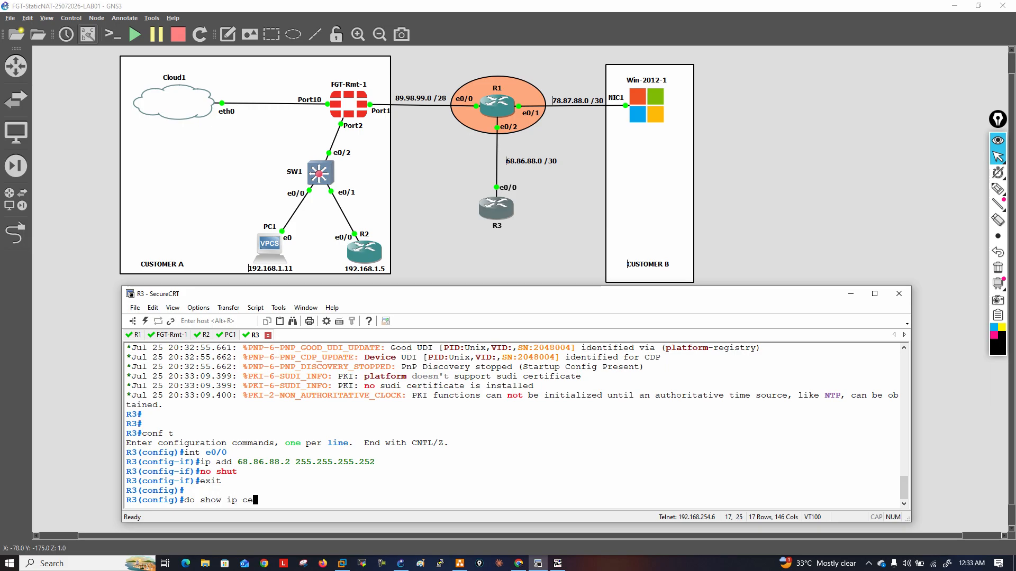
key(Return)
Save R3's configuration with do wr mem and confirm overwriting the previous NVRAM configuration
text(d)
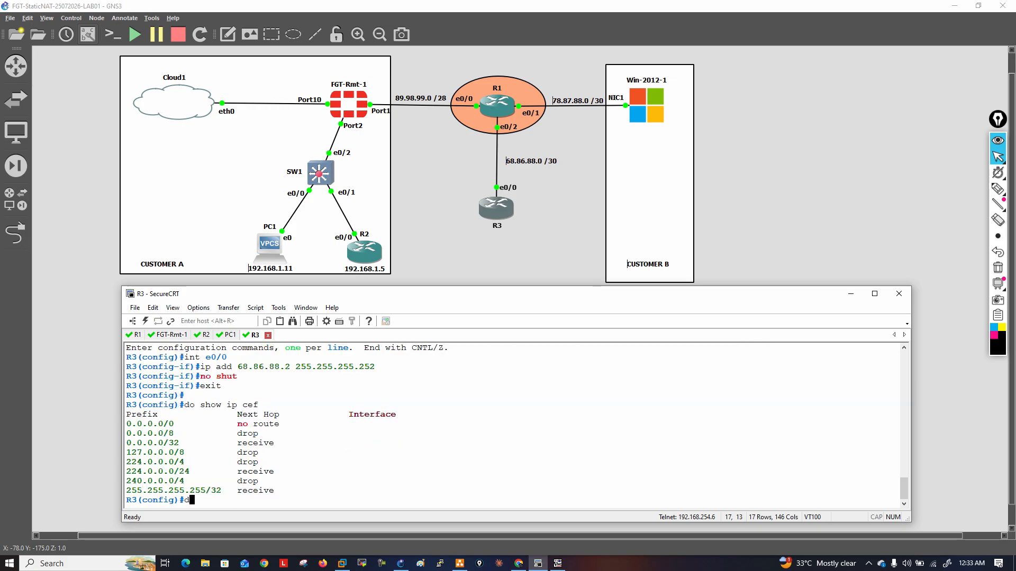
text(po wo w rmem)
key(Return)
key(Return)
key(Return)
key(Return)
text(do wr mem)
key(Return)
key(Return)
key(Return)
key(Return)
key(Return)
key(Return)
key(Return)
key(Return)
Add a static default route on R3 for 0.0.0.0 0.0.0.0 via 68.86.88.1
text(ip routy)
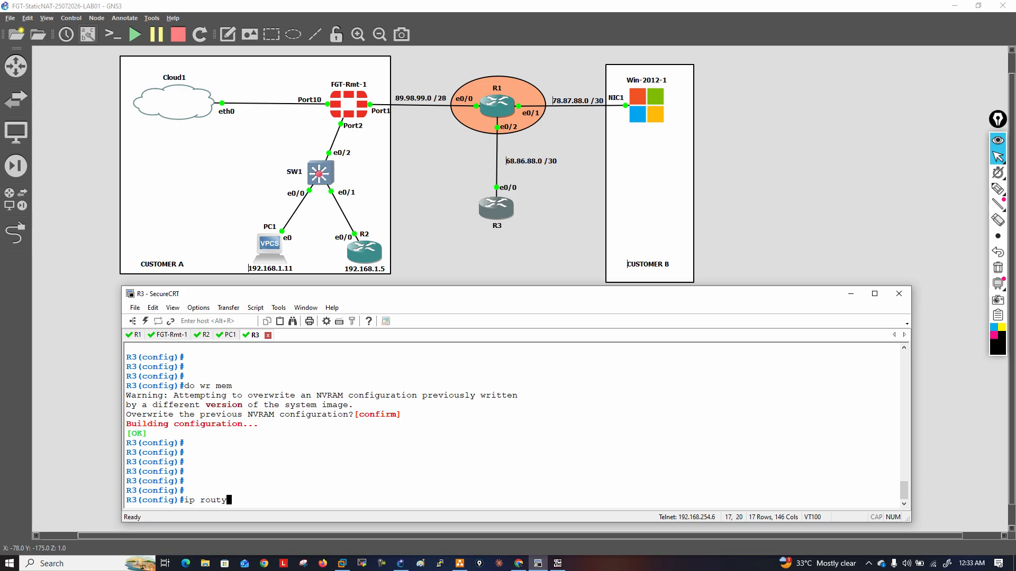
text( 0.0.0.0 0.0.0.0)
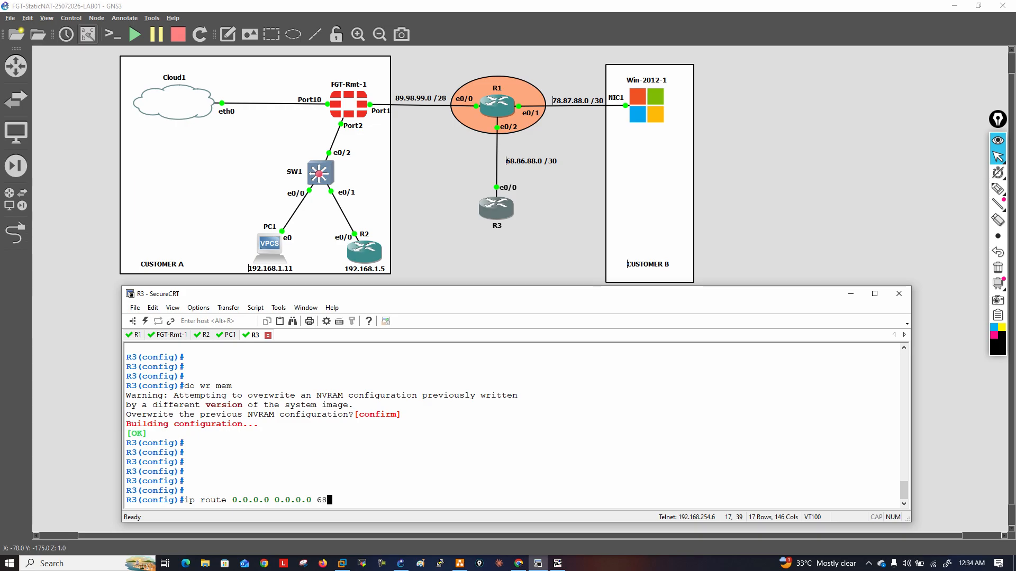
text(68.86.88.1)
key(Return)
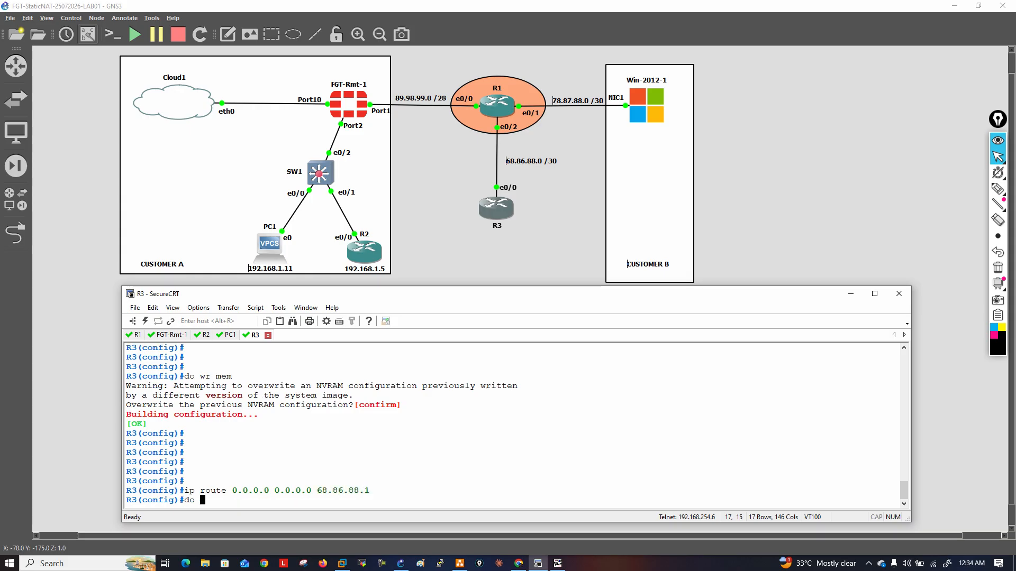
Ping 68.86.88.1 from R3 and display R3's IP routing table
text(do s)
key(BackSpace)
text(ping 68.)
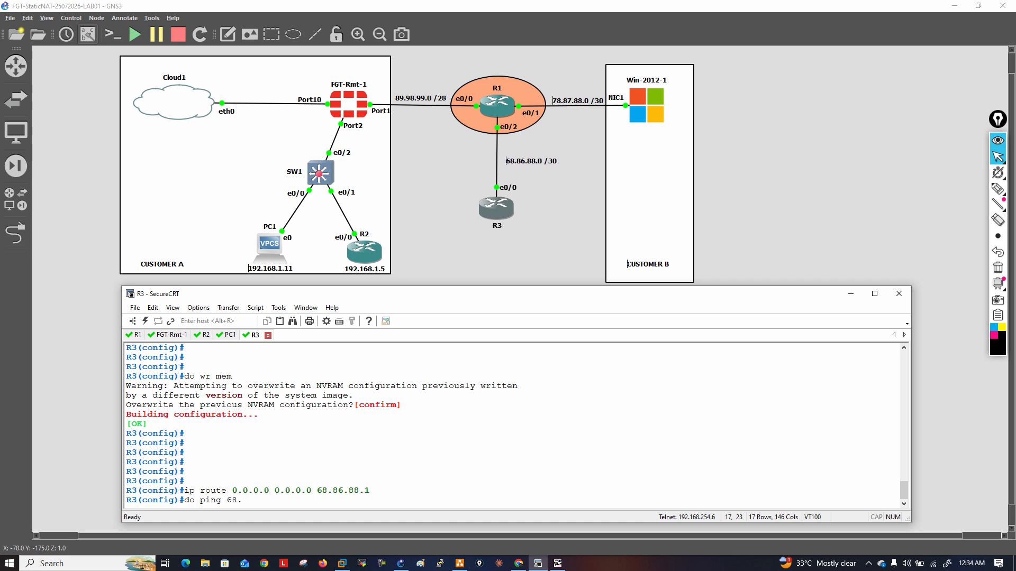
text(86.88.1)
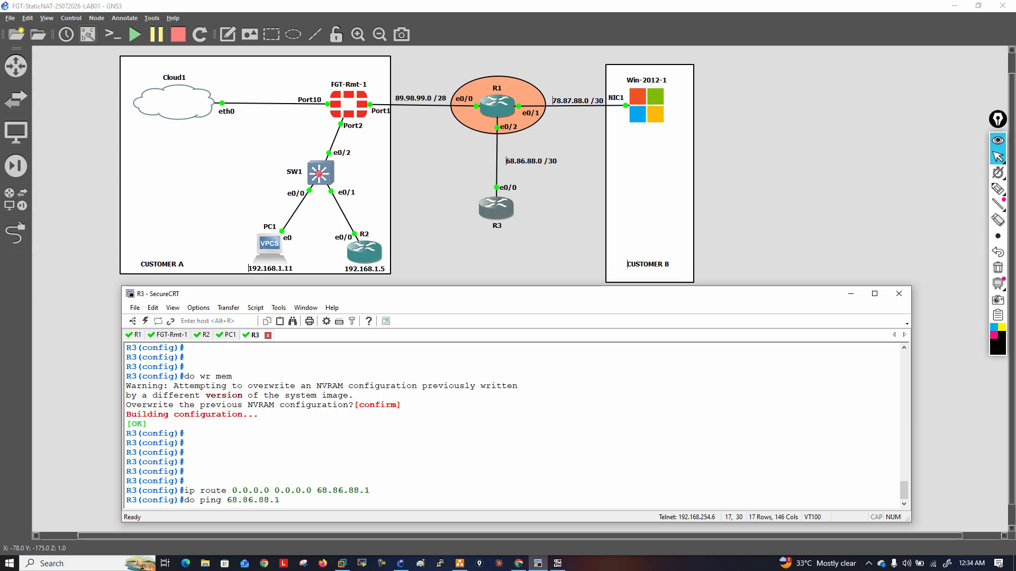
key(Return)
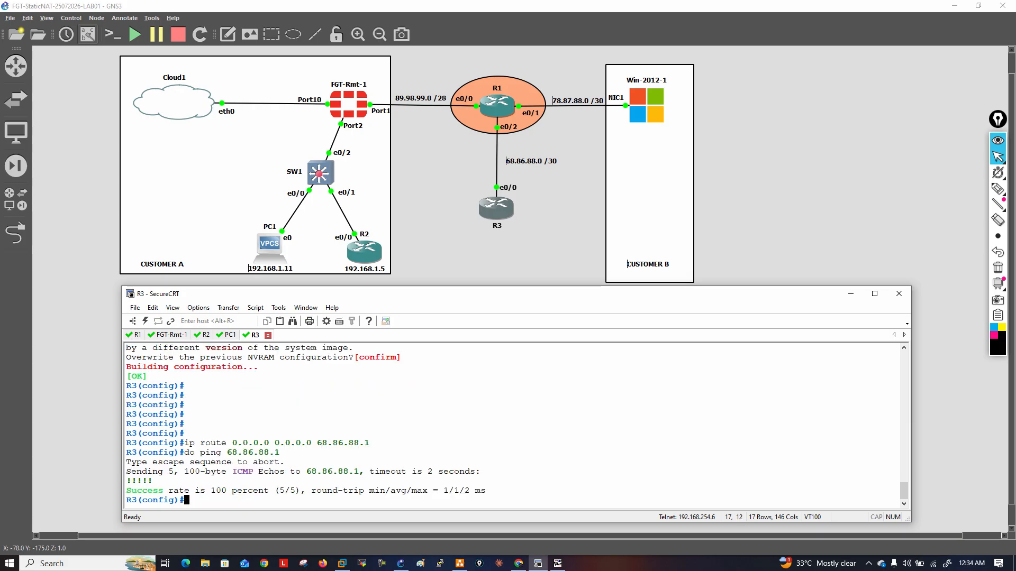
text(do show ip route)
key(Return)
Save R3's configuration, including the default route, with do wr mem
text(do wr mem)
key(Return)
key(Return)
key(Return)
key(Return)
key(Return)
key(Return)
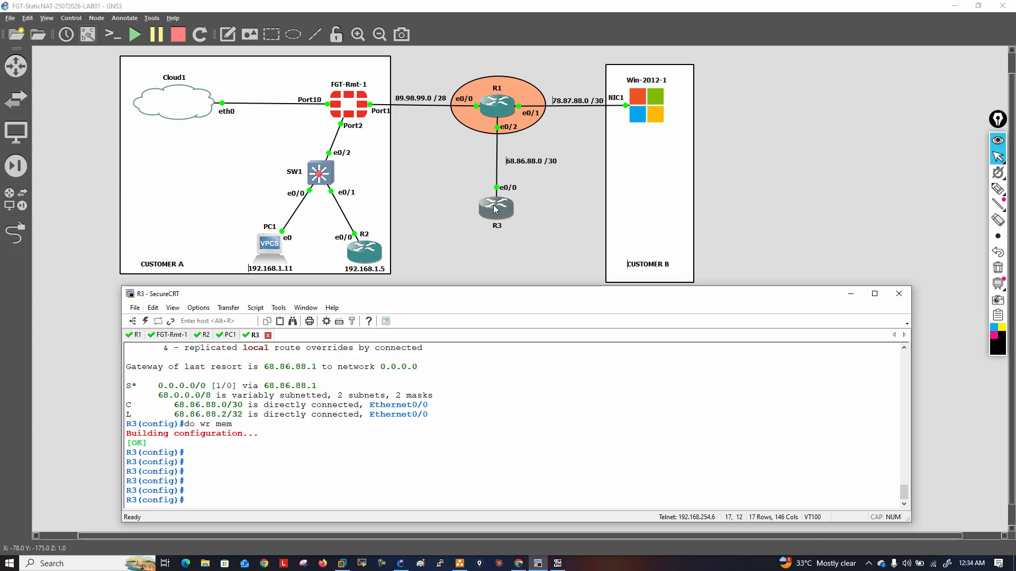
With the annotation pen, write 89.98.99.5 in the Customer A area, draw an arrow to R2, and box the address
click(999, 189)
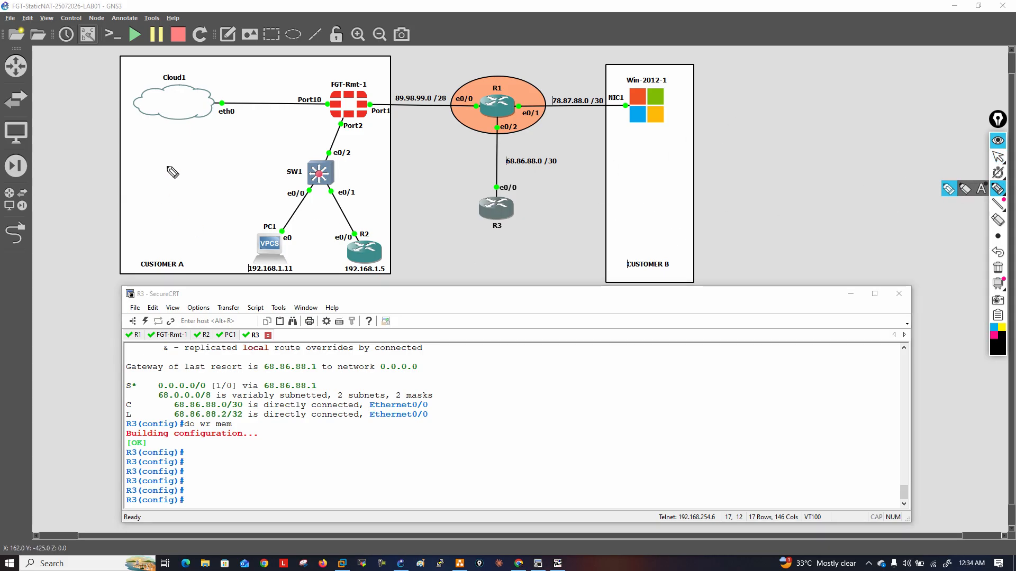
mouse_move(169, 149)
mouse_down()
mouse_move(203, 147)
mouse_move(231, 126)
mouse_up()
drag(178, 167, 240, 115)
mouse_move(202, 154)
mouse_down()
mouse_move(211, 185)
mouse_move(351, 236)
mouse_up()
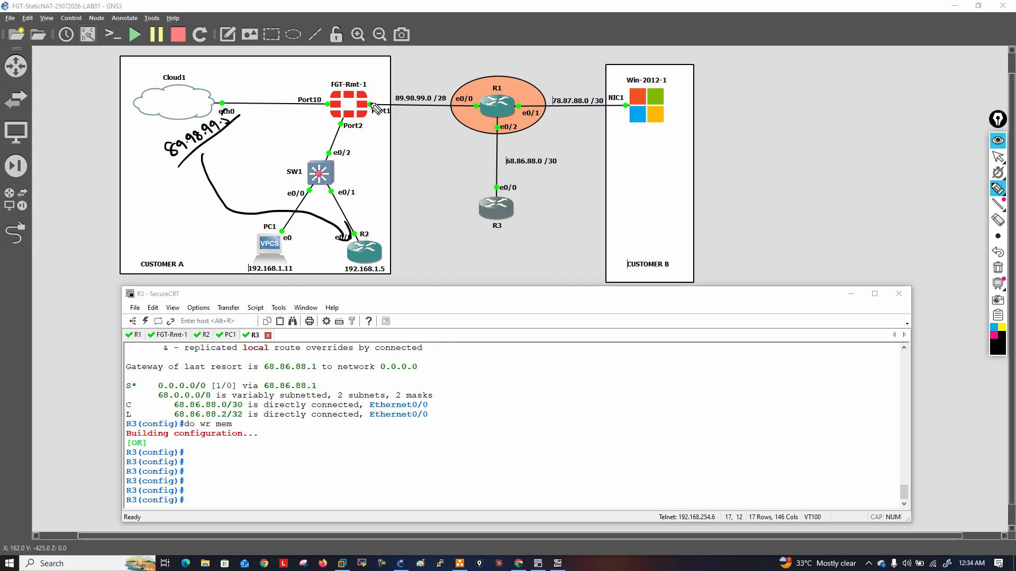
mouse_move(172, 173)
mouse_down()
mouse_move(153, 149)
mouse_move(214, 91)
mouse_move(238, 125)
mouse_up()
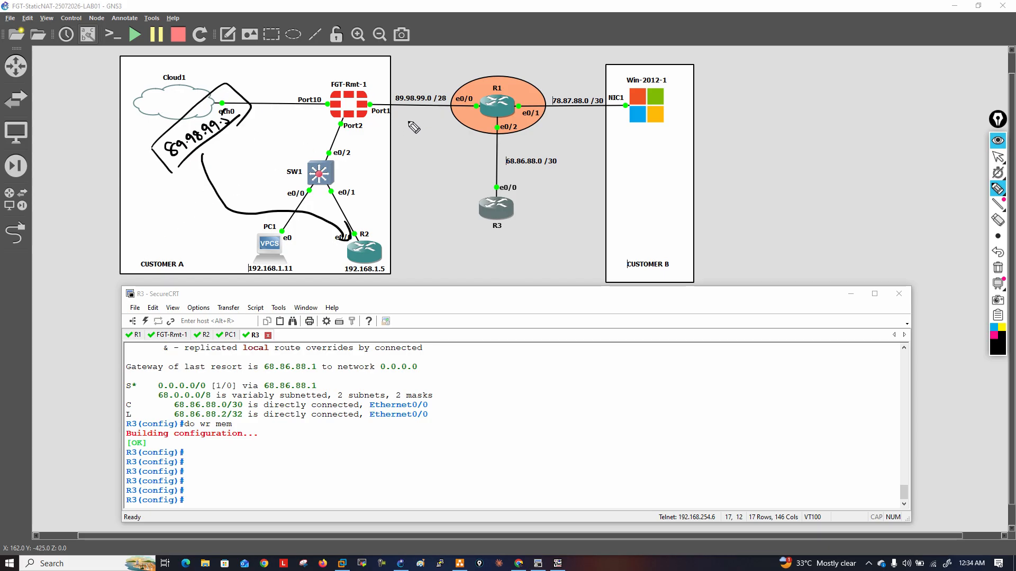
Circle the FortiGate's Port1 and Port2 labels and mark them IN and OUT with the pen
mouse_move(395, 105)
mouse_down()
mouse_move(377, 101)
mouse_move(383, 121)
mouse_move(395, 109)
mouse_move(342, 132)
mouse_move(370, 129)
mouse_up()
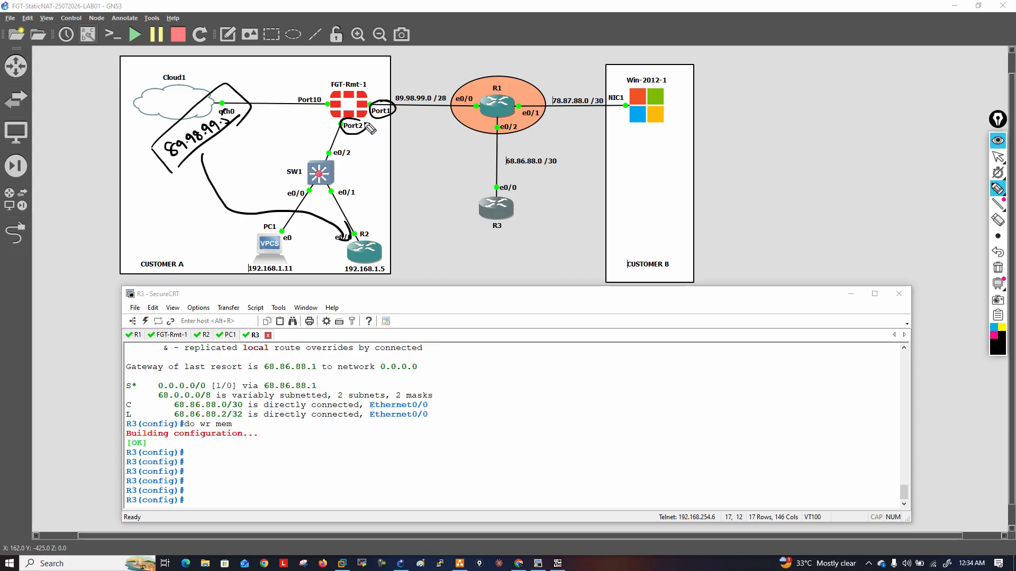
drag(373, 86, 376, 92)
drag(370, 87, 380, 90)
mouse_move(380, 90)
mouse_down()
mouse_move(376, 82)
mouse_move(384, 86)
mouse_up()
drag(384, 87, 381, 78)
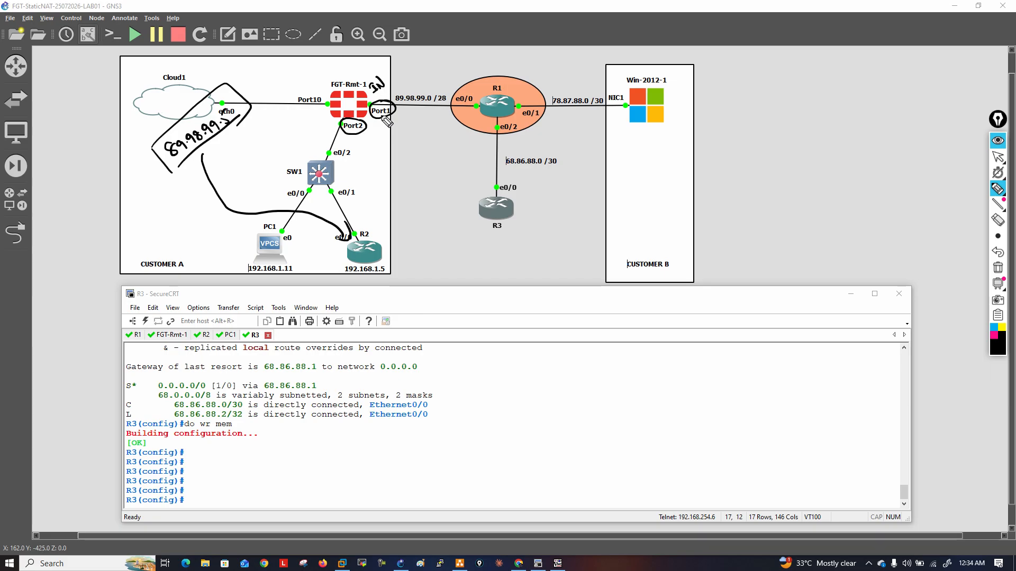
drag(355, 140, 371, 132)
drag(367, 134, 369, 140)
Mark the 68.86.88.0 /30 and 78.87.88.0 /30 labels with the pen, and clear all annotations
mouse_move(512, 173)
mouse_down()
mouse_move(556, 170)
mouse_move(550, 148)
mouse_move(502, 175)
mouse_move(528, 169)
mouse_up()
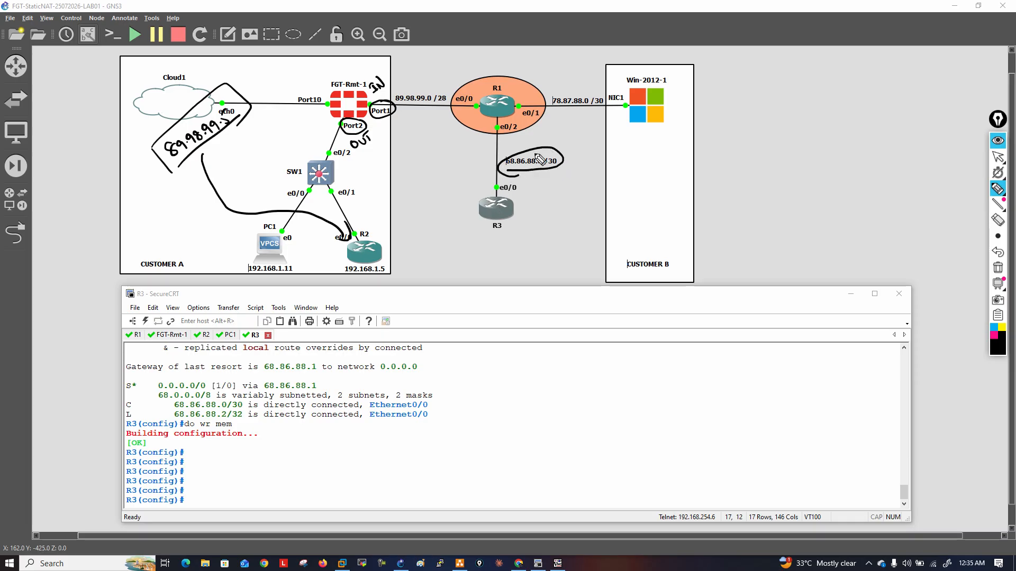
mouse_move(601, 104)
mouse_down()
mouse_move(579, 90)
mouse_move(555, 112)
mouse_move(595, 94)
mouse_up()
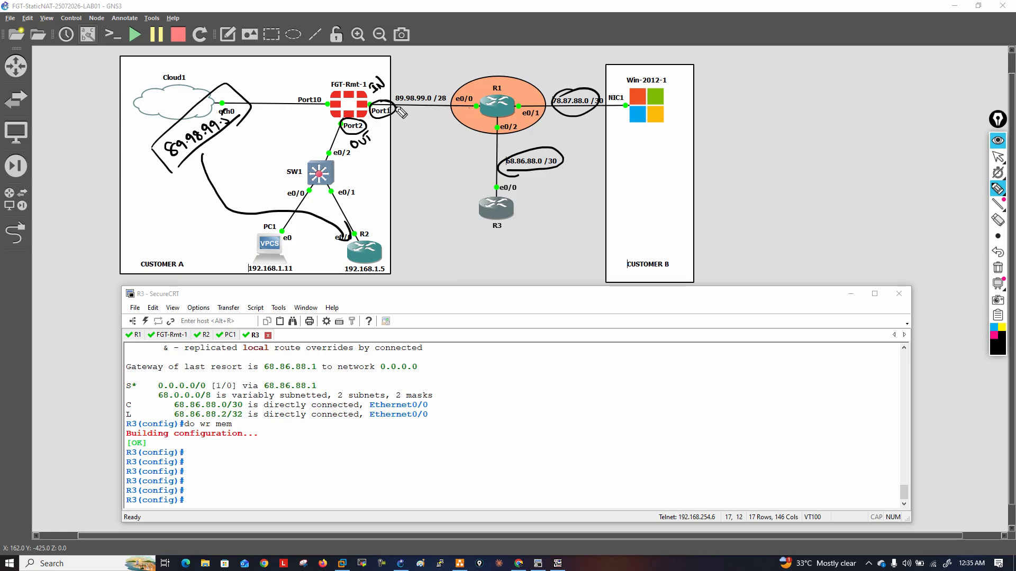
mouse_move(568, 62)
mouse_down()
mouse_move(579, 83)
mouse_move(582, 72)
mouse_up()
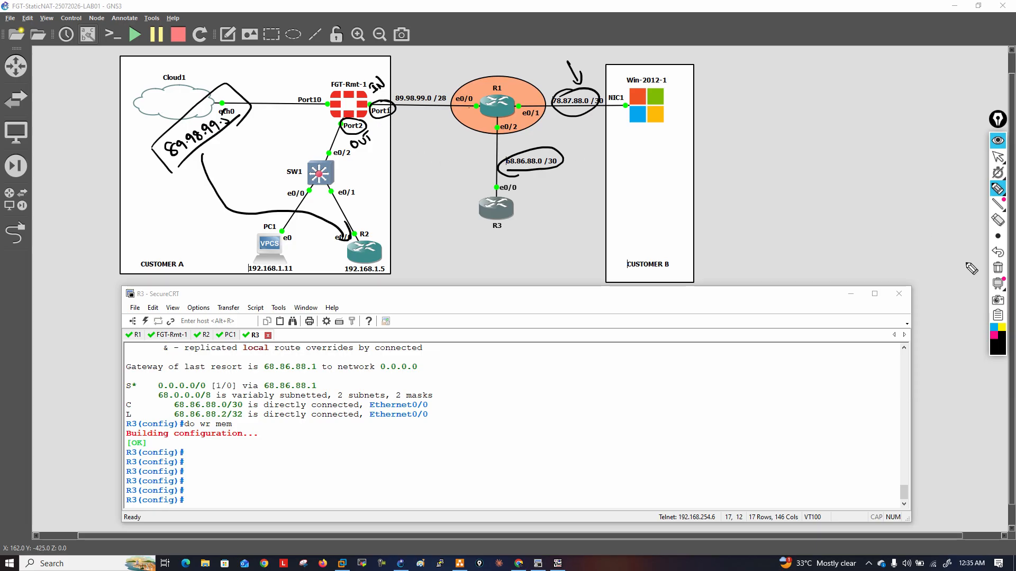
click(998, 268)
click(996, 155)
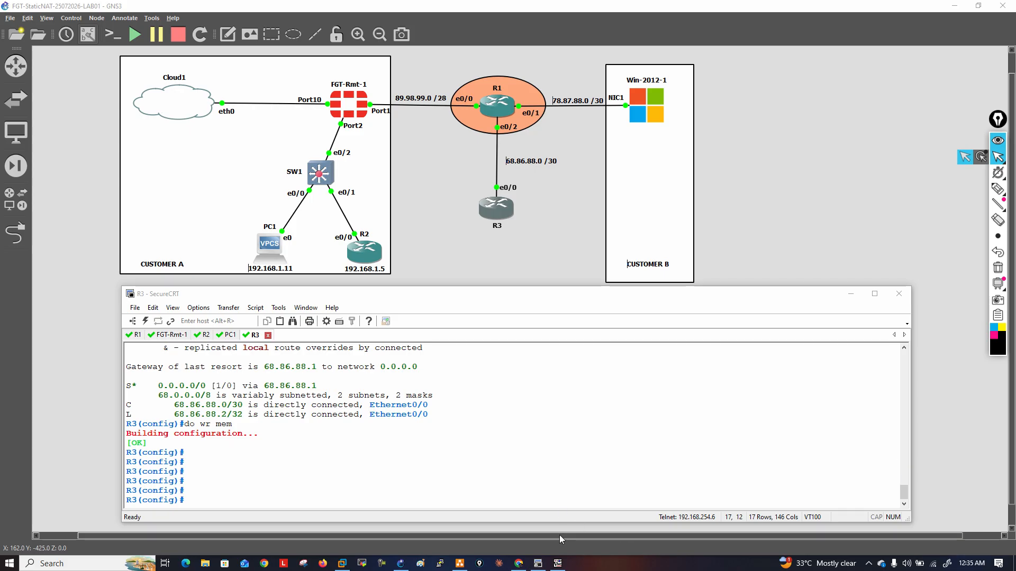
Switch to the FortiGate web interface in Chrome and inspect the source address of the Access-R2-From Outside firewall policy
click(518, 564)
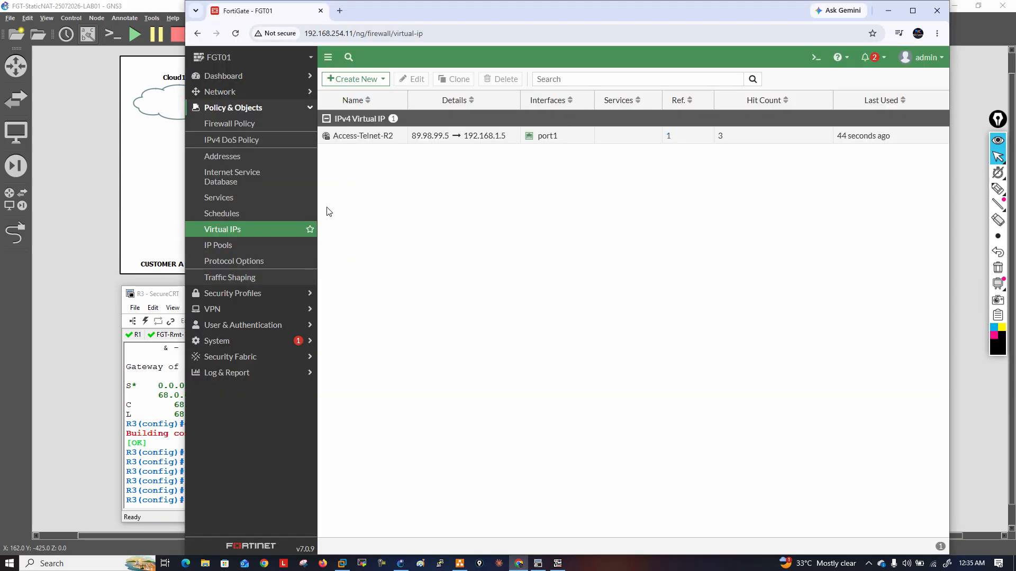
click(231, 126)
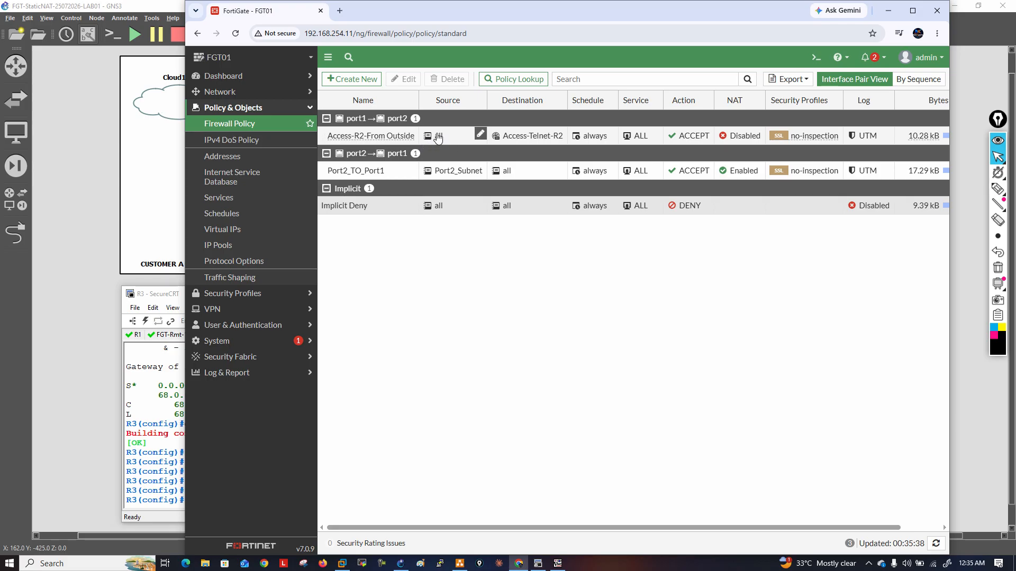
mouse_move(438, 138)
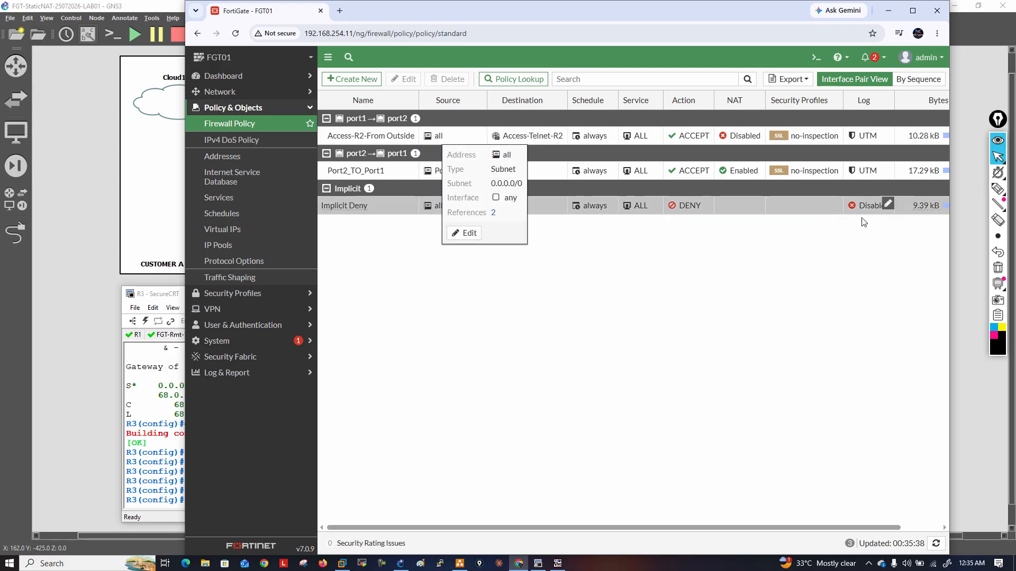
Circle port1 and the Access-R2-From Outside policy's source all with the pen, and clear the annotations
click(998, 189)
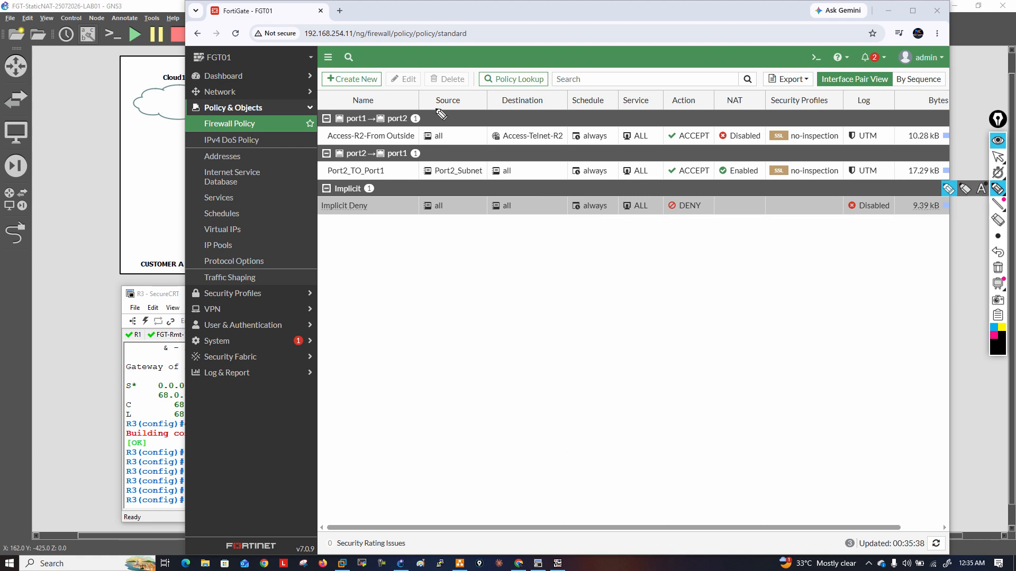
mouse_move(365, 115)
mouse_down()
mouse_move(380, 127)
mouse_move(372, 110)
mouse_up()
drag(454, 122, 429, 140)
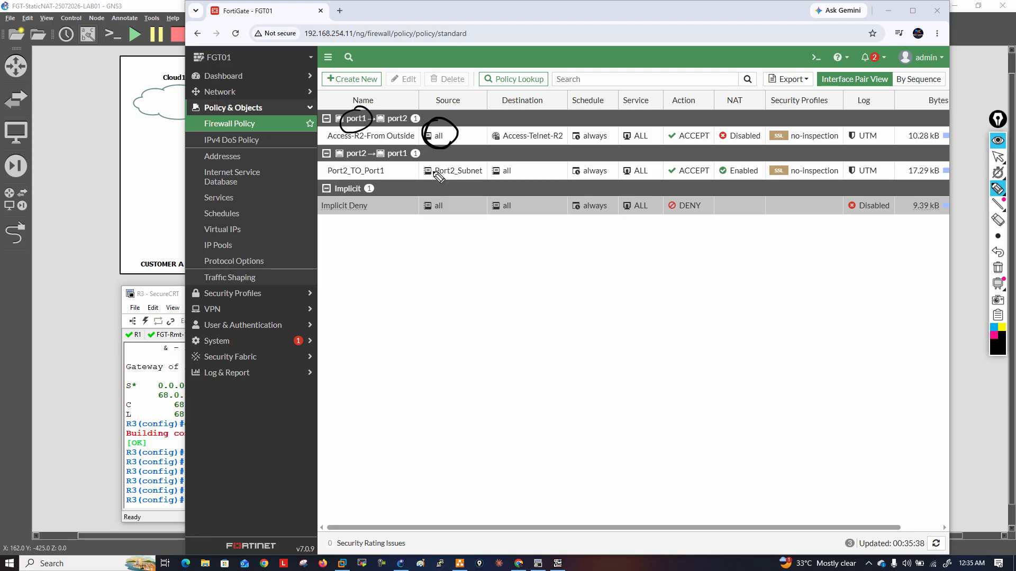
click(997, 267)
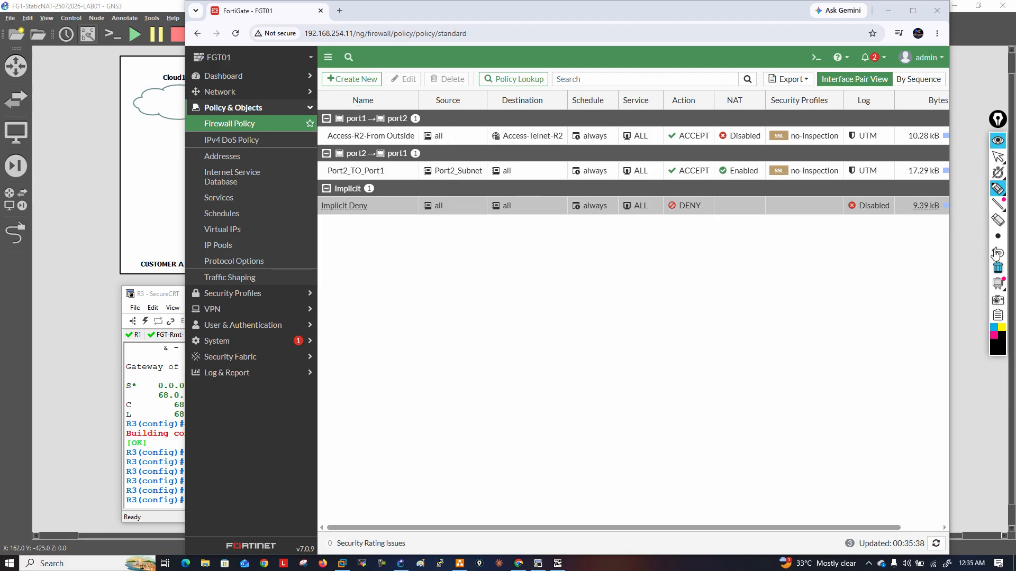
Return to the R3 console, leave configuration mode and open a Telnet session to 89.98.99.5
click(997, 157)
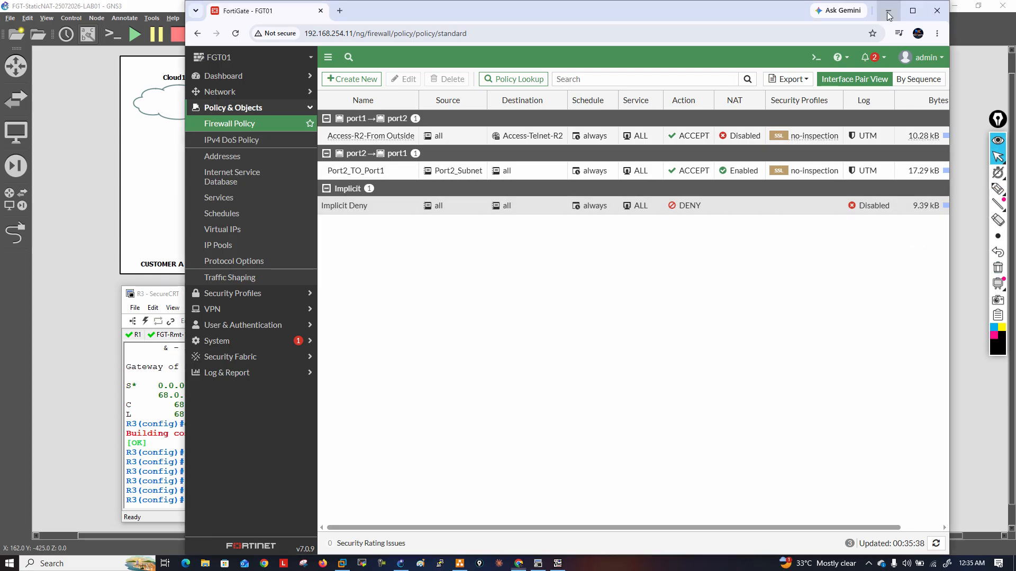
click(888, 11)
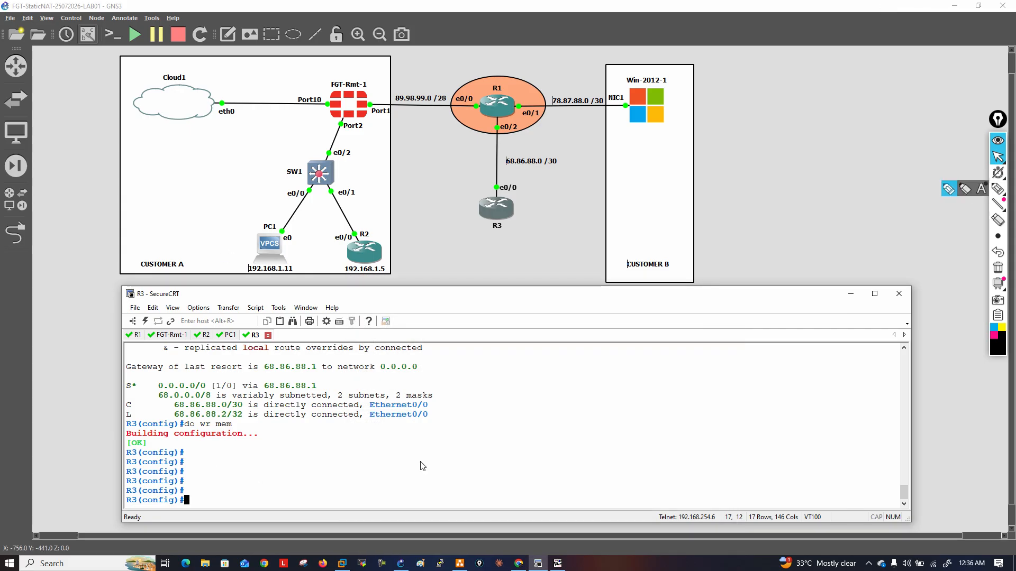
key(Return)
key(Return)
text(telnet )
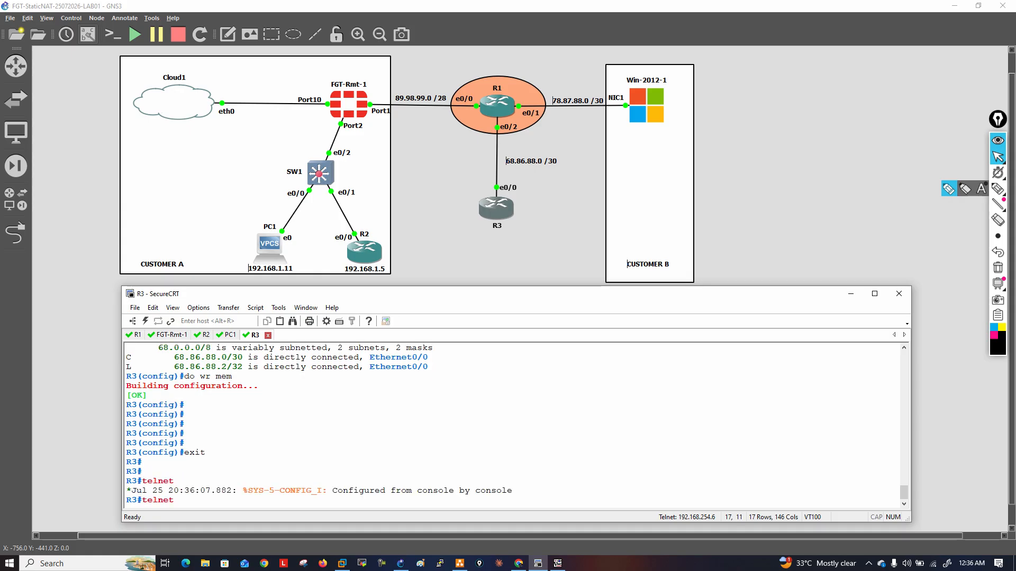
text(89.98.99.5)
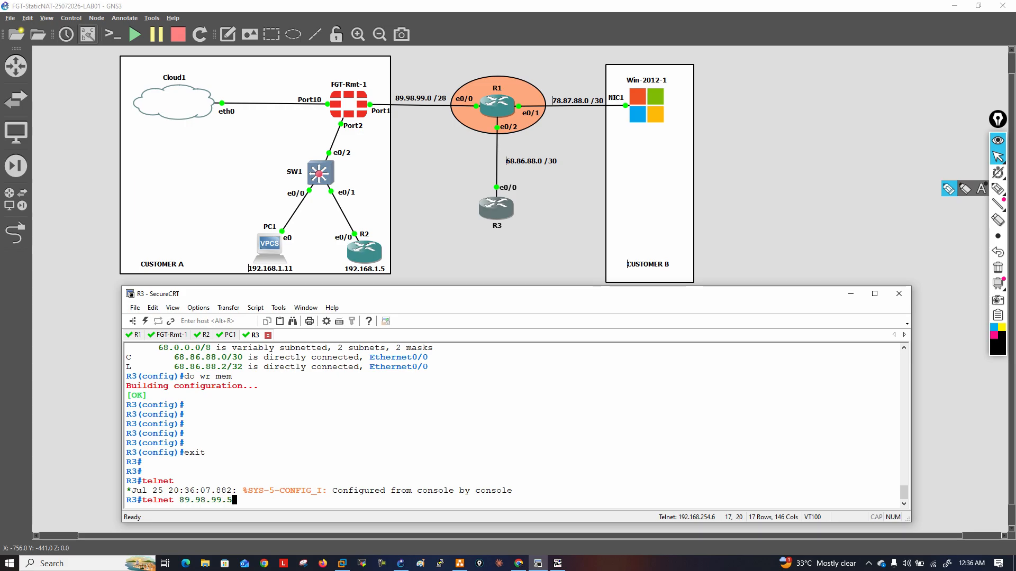
key(Return)
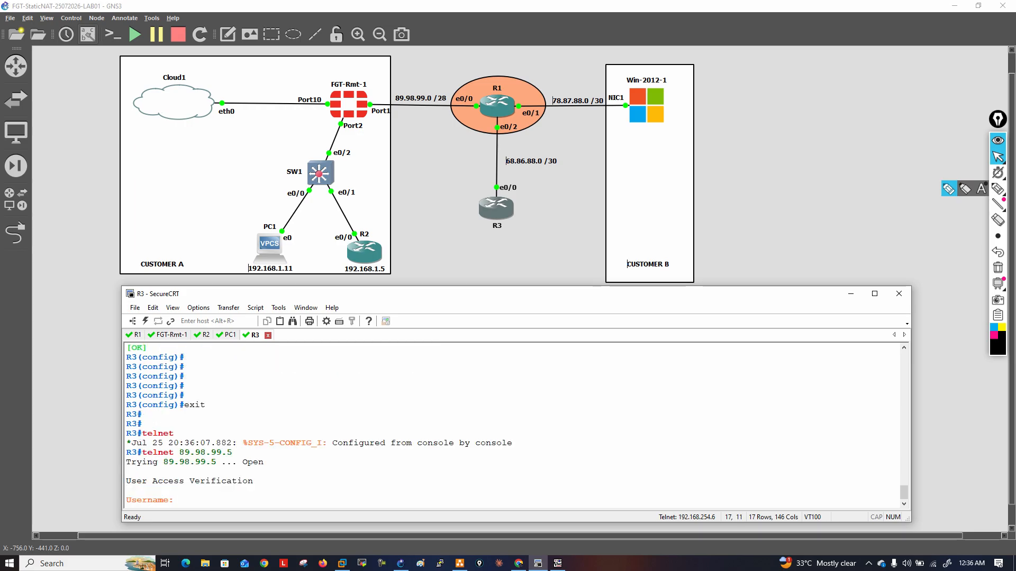
Log in to the Telnet session on R3 as admin with the account password
text(admin)
key(Return)
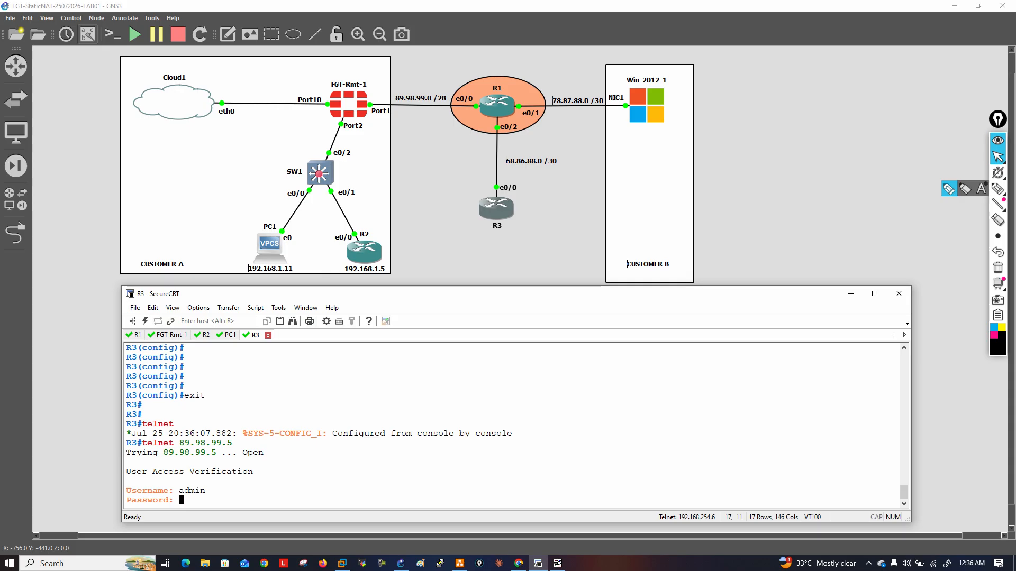
key(Return)
key(Return)
key(Return)
key(Return)
key(Return)
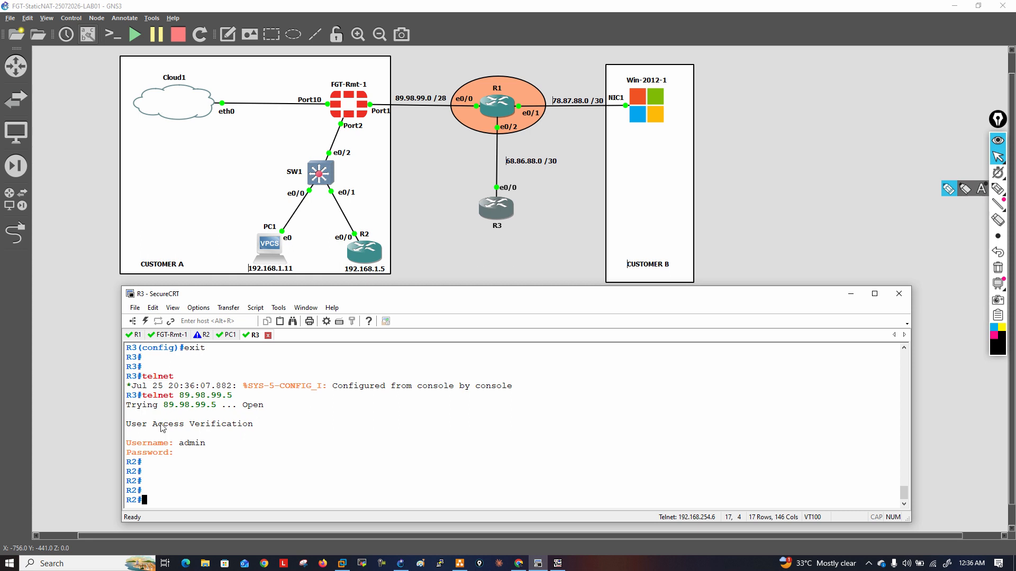
Run do show users on R2 and highlight the source address of the vty 0 session
click(206, 335)
text(do show )
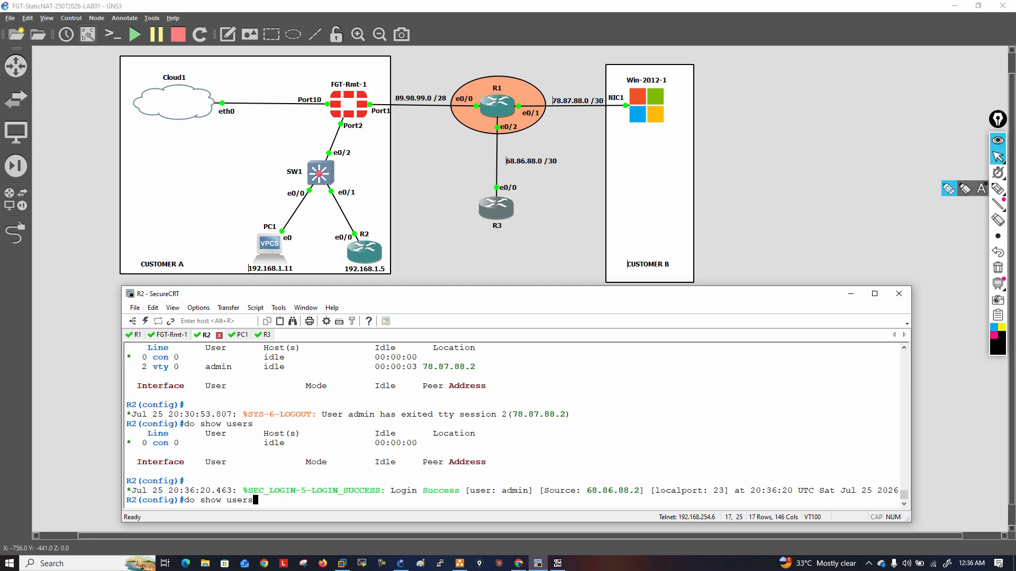
text(users)
key(Return)
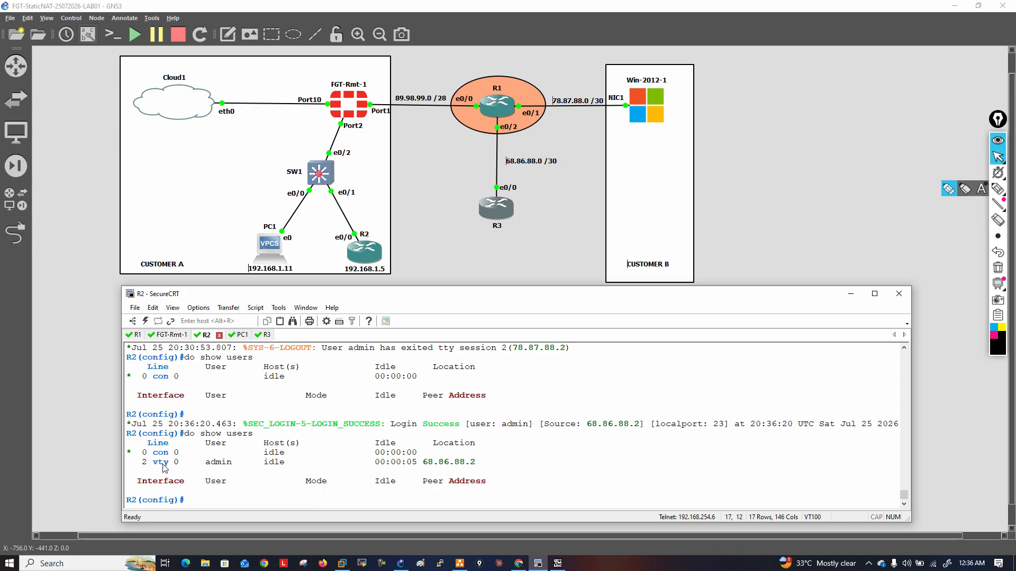
drag(143, 462, 422, 461)
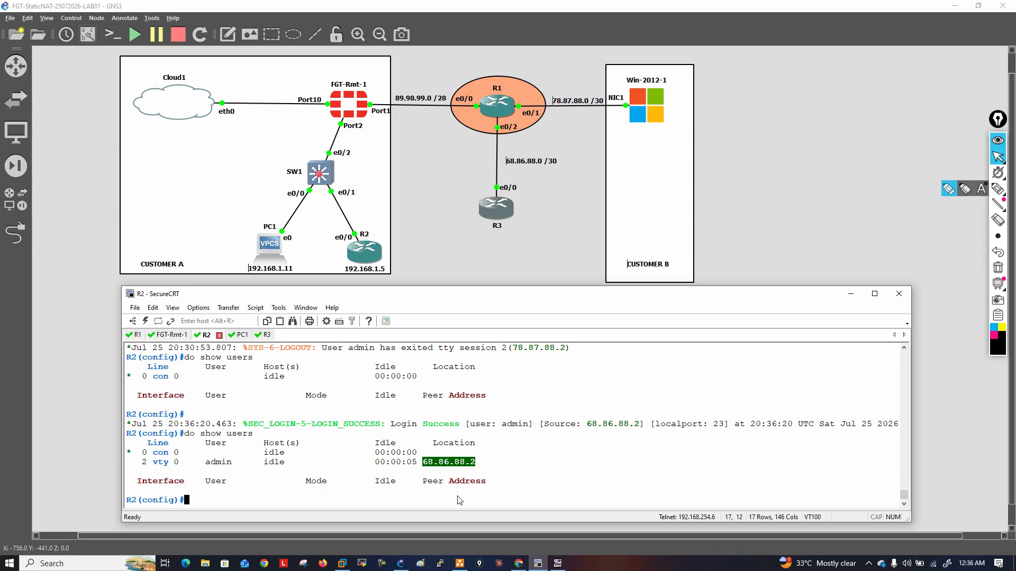
Telnet to 89.98.99.5 from the Win-2012-1 command prompt and log in as admin with the account password
double_click(650, 123)
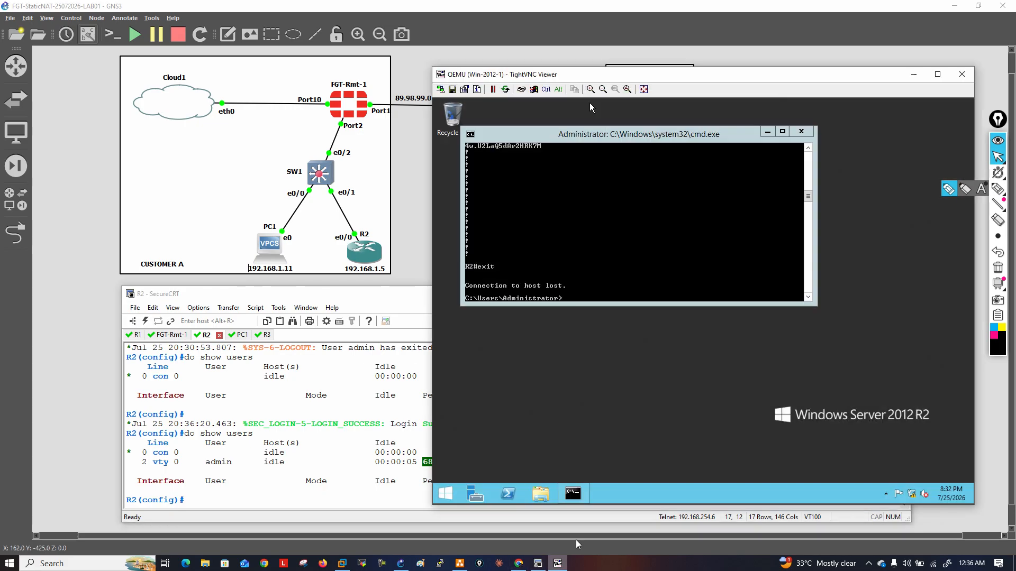
click(585, 266)
text(telnet 89.98.99.5)
key(Return)
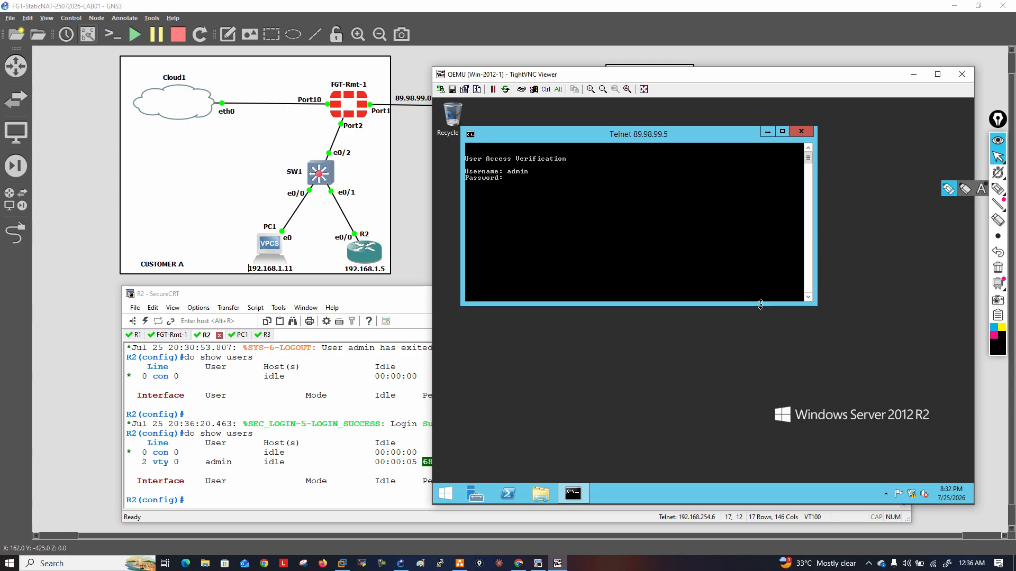
key(Return)
key(Return)
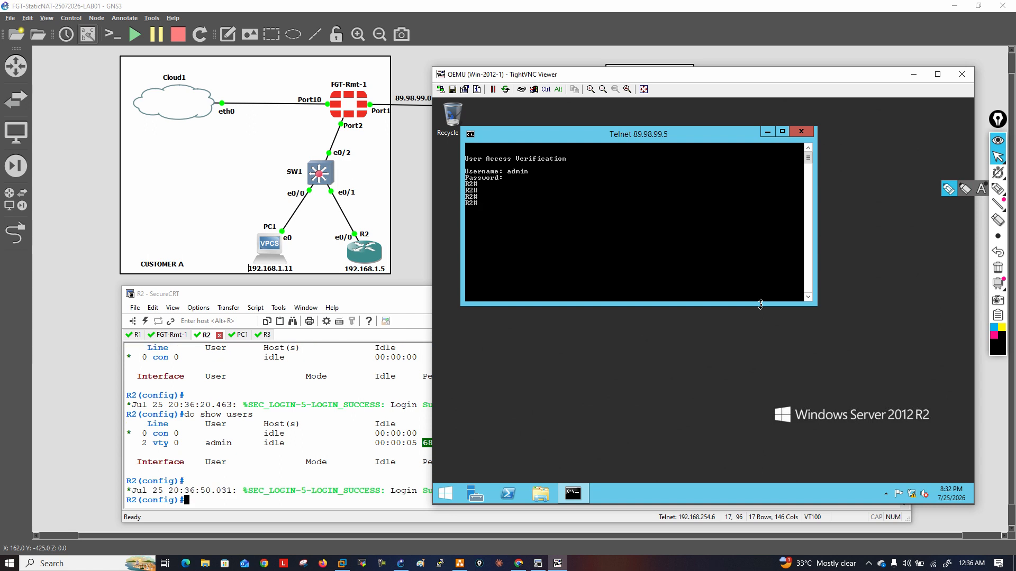
Run do show users on R2 again and highlight the vty line numbers of the two remote sessions
click(332, 499)
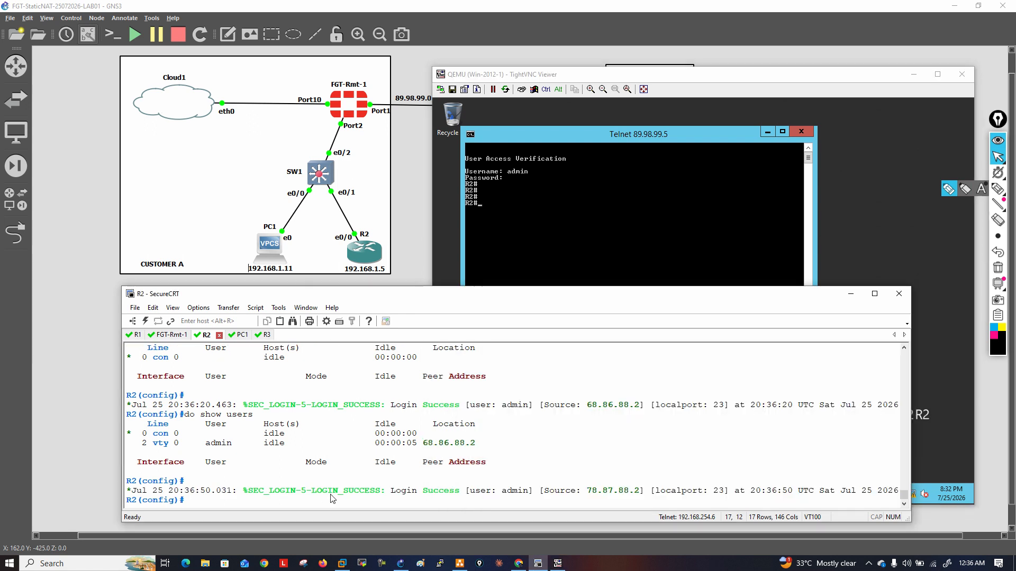
key(Up)
key(Return)
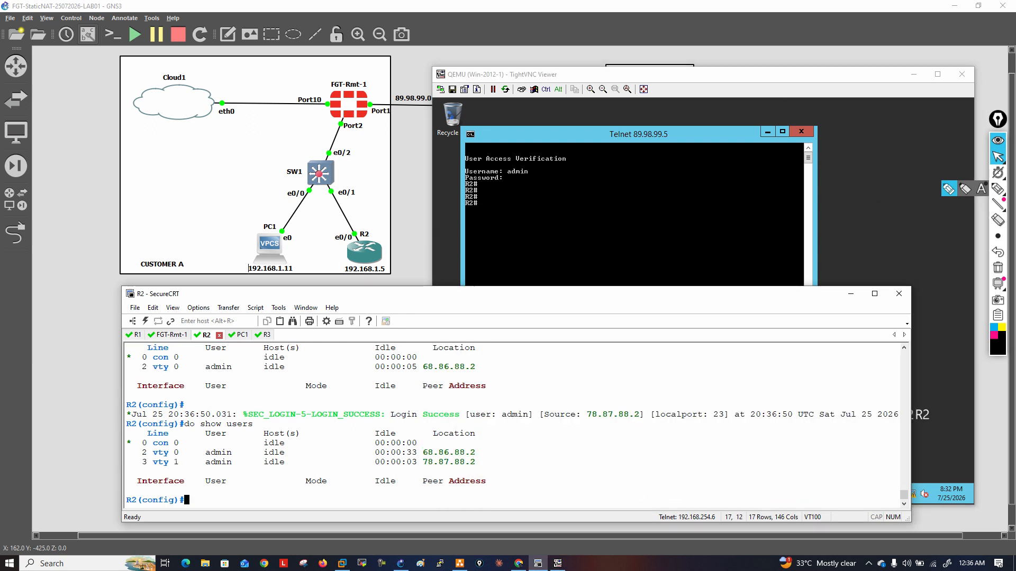
double_click(180, 454)
double_click(178, 462)
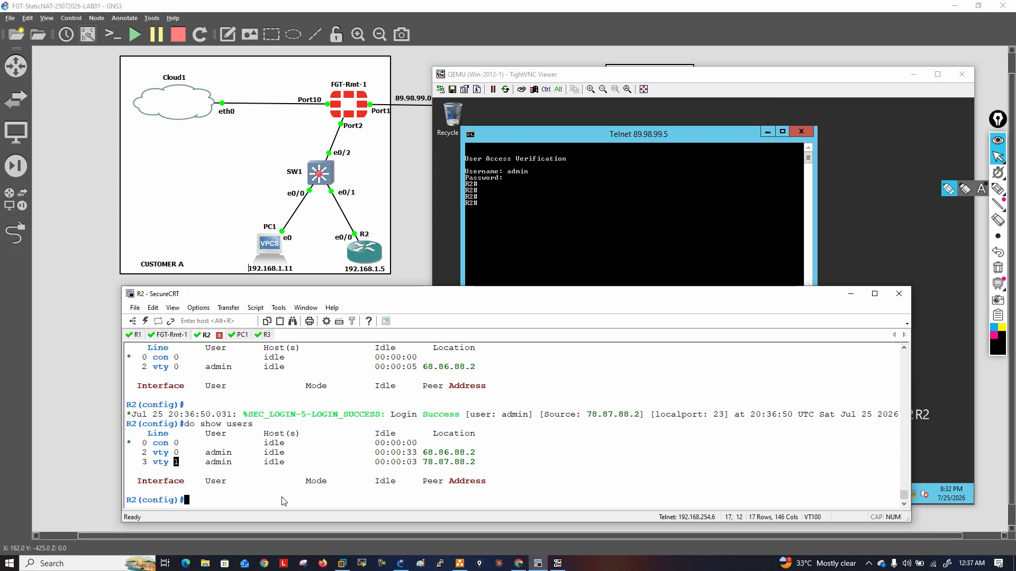
Run do show run | s line vty on R2 and highlight the 0 4 line range
text(o show run | s )
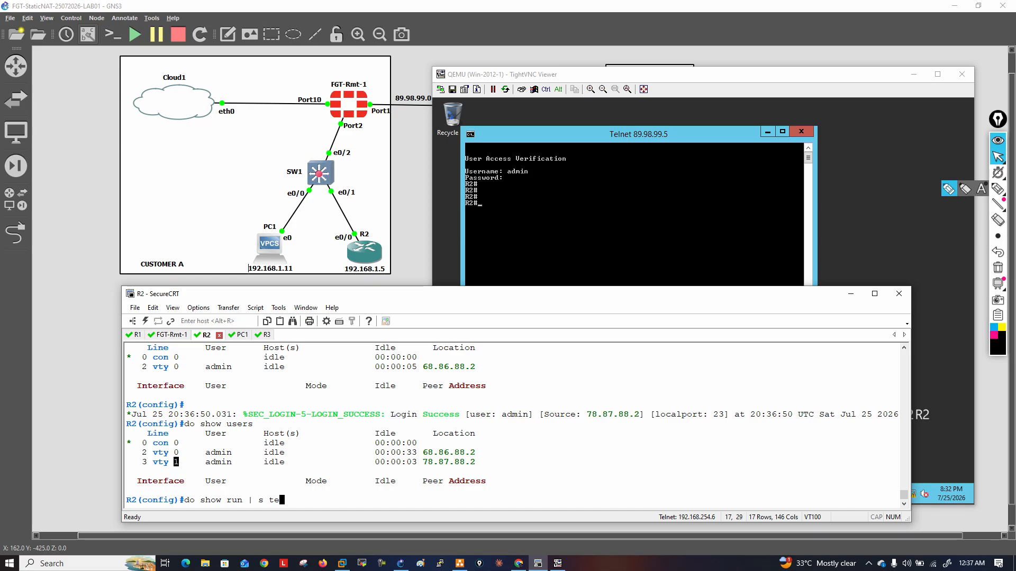
text(line vty)
key(Return)
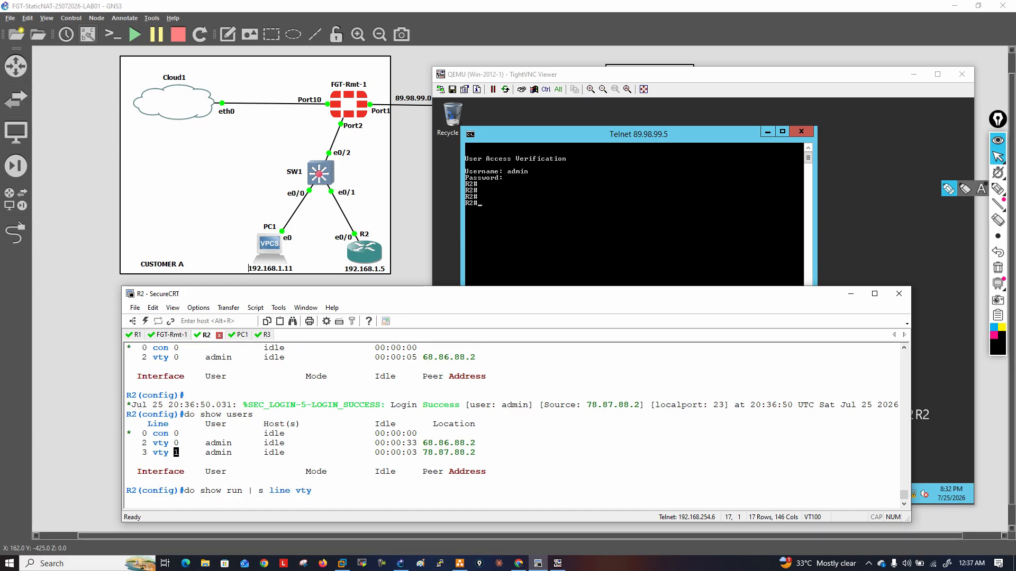
drag(174, 467, 192, 468)
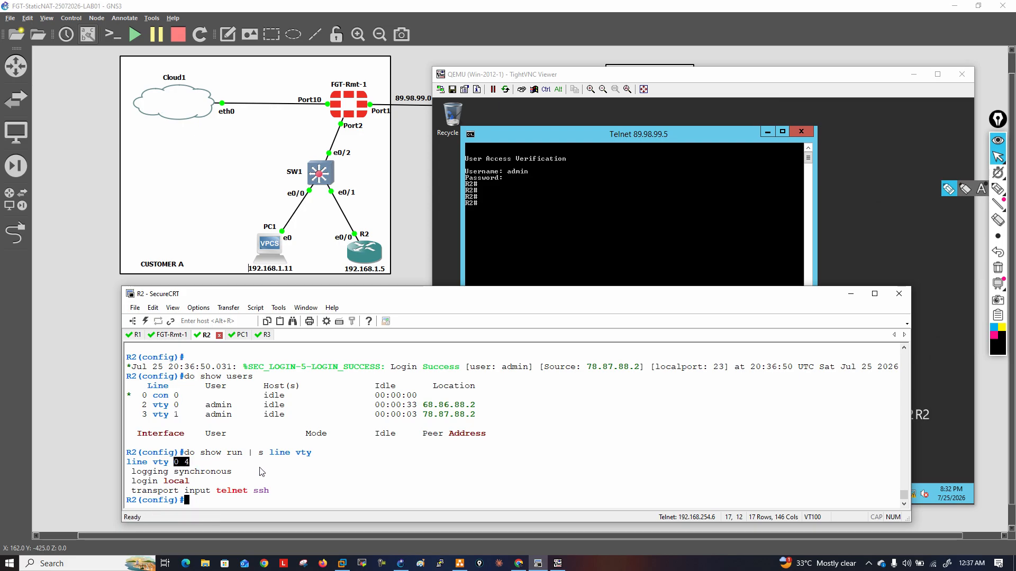
Write the line numbers 0 1 2 3 4 with the pen, strike through them and box them
click(949, 189)
mouse_move(571, 441)
mouse_down()
mouse_move(598, 444)
mouse_move(689, 397)
mouse_move(698, 404)
mouse_up()
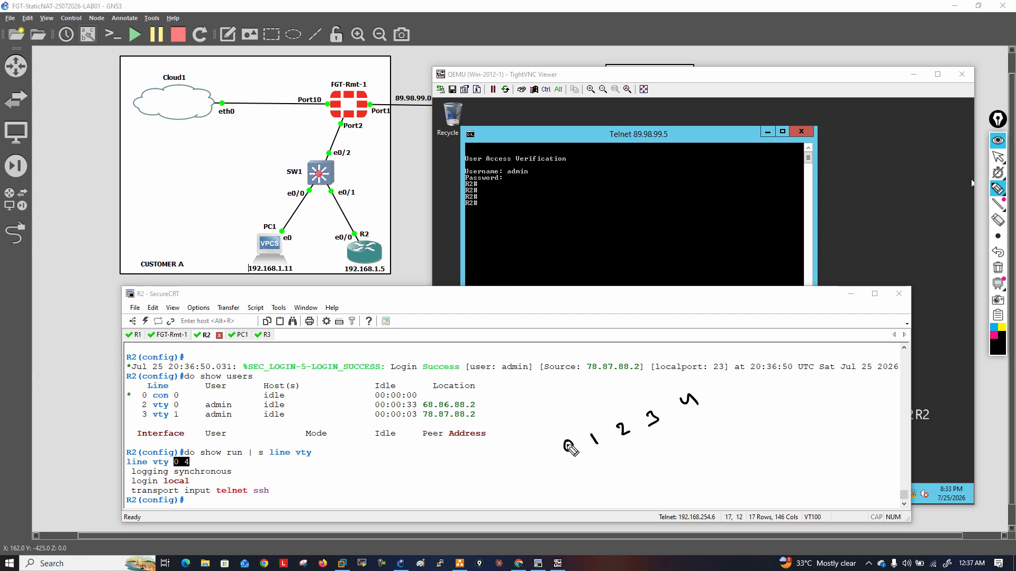
drag(570, 428, 569, 467)
drag(598, 427, 593, 452)
drag(624, 413, 630, 459)
drag(652, 398, 656, 438)
drag(686, 380, 693, 418)
mouse_move(576, 478)
mouse_down()
mouse_move(709, 414)
mouse_move(597, 437)
mouse_move(582, 476)
mouse_up()
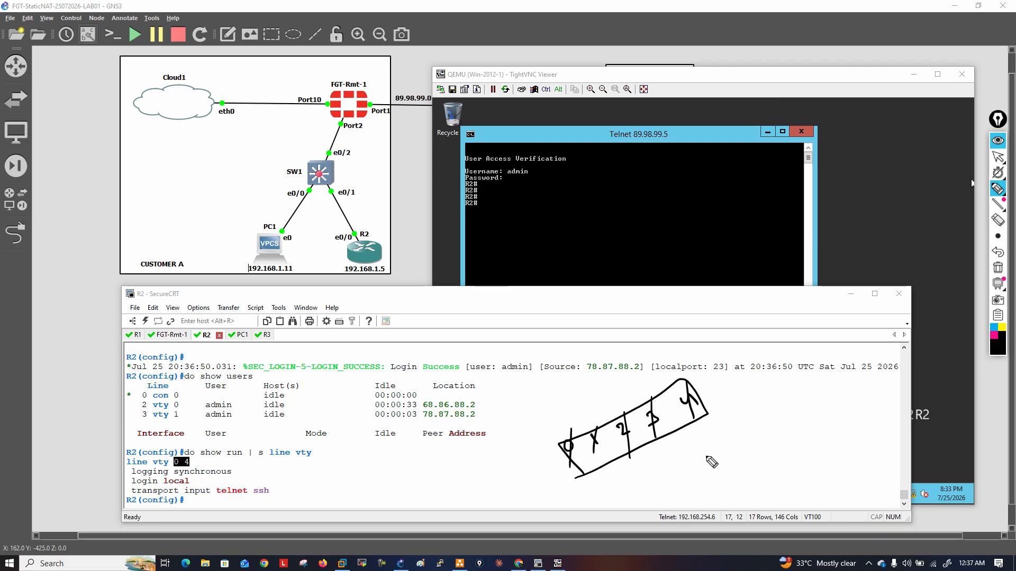
Write line vty 0 and line vty 0 2 with the pen, circle R2's line vty configuration, and clear all annotations
mouse_move(697, 446)
mouse_down()
mouse_move(712, 460)
mouse_move(801, 412)
mouse_move(821, 424)
mouse_up()
drag(804, 434, 824, 427)
mouse_move(712, 476)
mouse_down()
mouse_move(790, 437)
mouse_move(799, 444)
mouse_up()
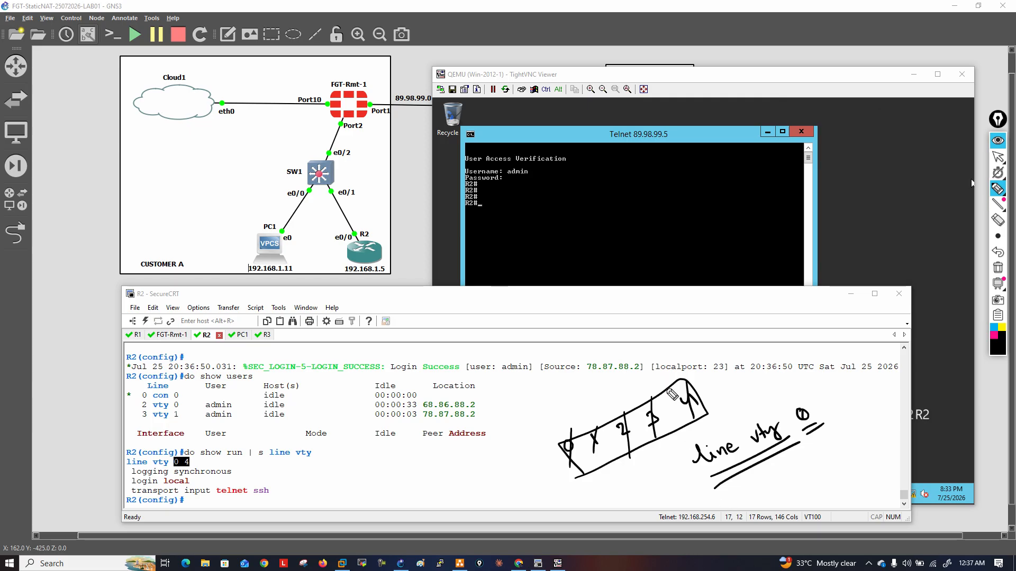
mouse_move(392, 496)
mouse_down()
mouse_move(435, 492)
mouse_move(454, 466)
mouse_move(475, 467)
mouse_move(490, 447)
mouse_move(548, 439)
mouse_up()
mouse_move(497, 473)
mouse_down()
mouse_move(544, 439)
mouse_move(504, 484)
mouse_move(565, 478)
mouse_up()
mouse_move(517, 514)
mouse_down()
mouse_move(561, 490)
mouse_move(566, 497)
mouse_up()
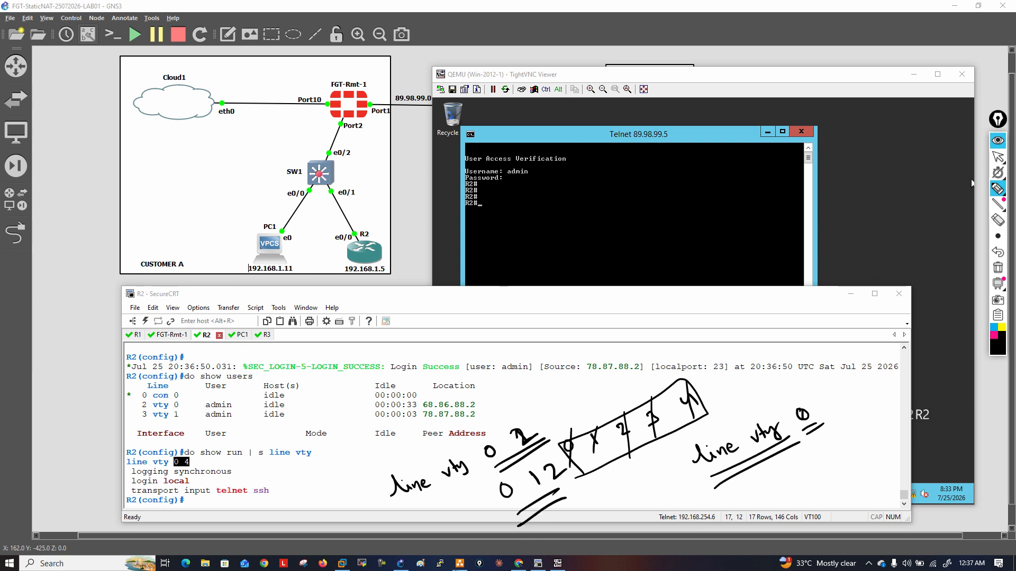
drag(174, 445, 182, 443)
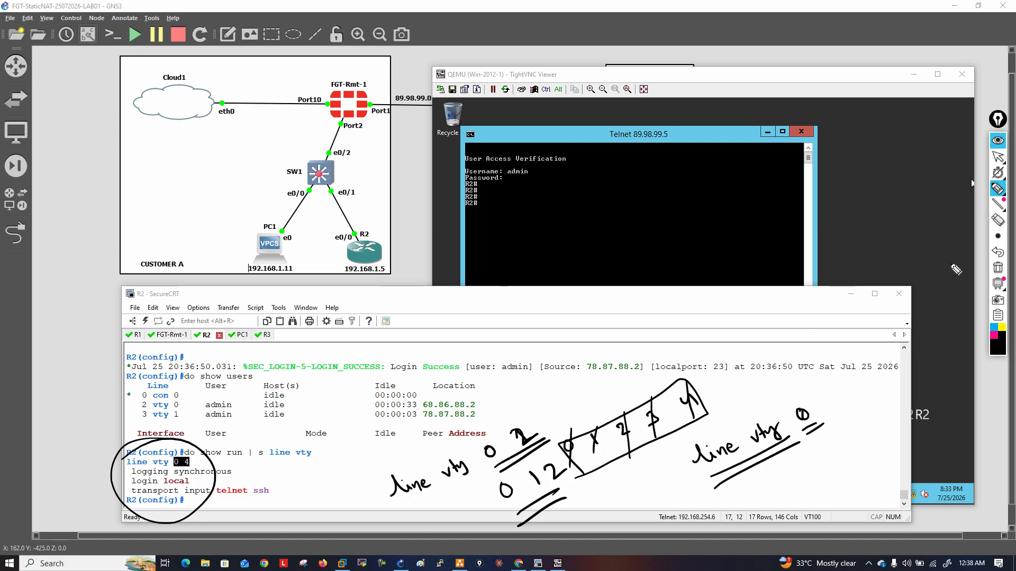
click(997, 268)
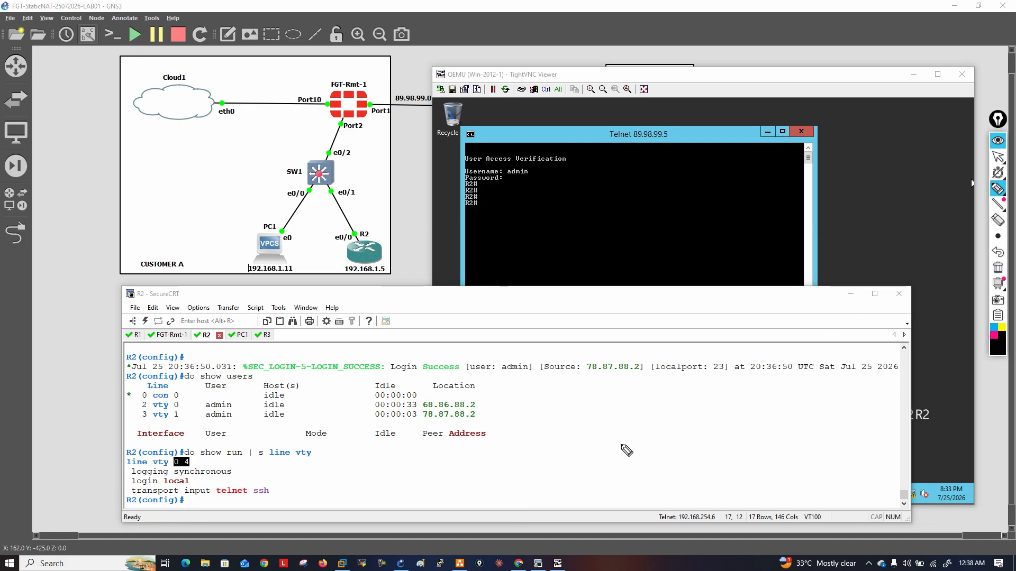
Write 0 4 with a double underline using the pen, and clear the annotation
mouse_move(622, 414)
mouse_down()
mouse_move(630, 424)
mouse_move(620, 413)
mouse_up()
drag(651, 403, 666, 411)
drag(620, 441, 686, 421)
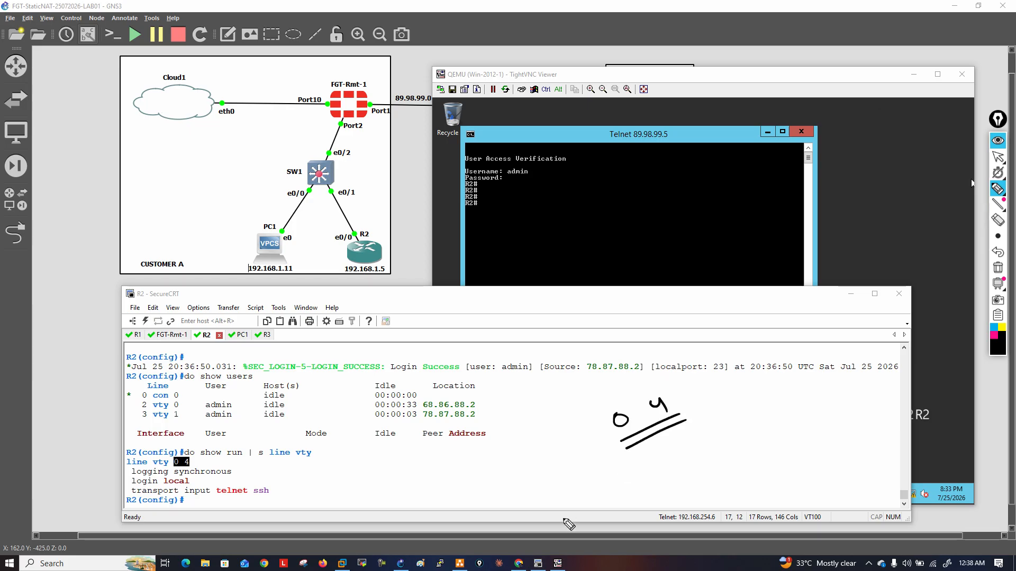
click(996, 267)
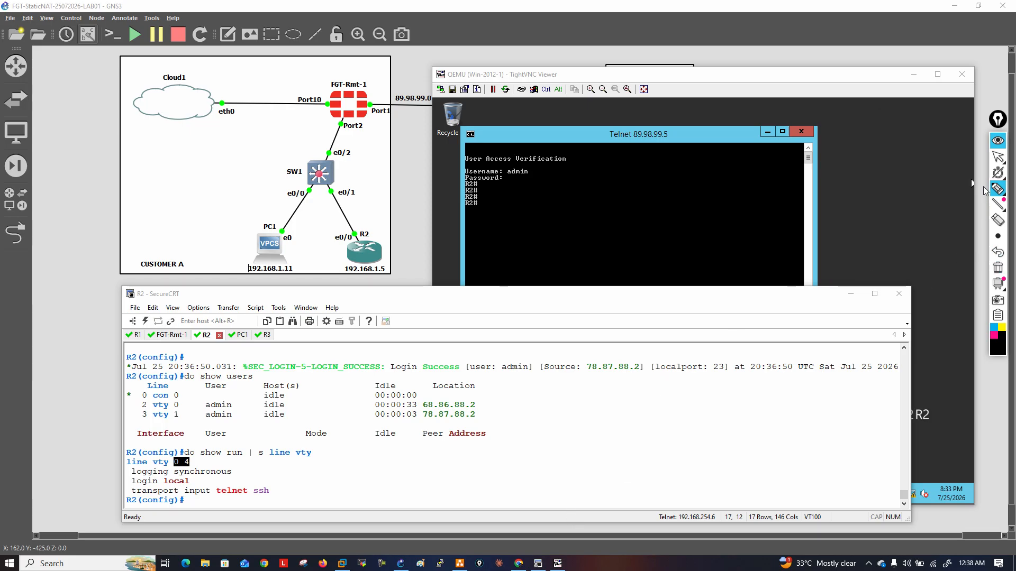
Query the allowed first and last vty line numbers on R2 with line vty ? and line vty 0 ?, and erase the unfinished command
click(996, 161)
click(996, 163)
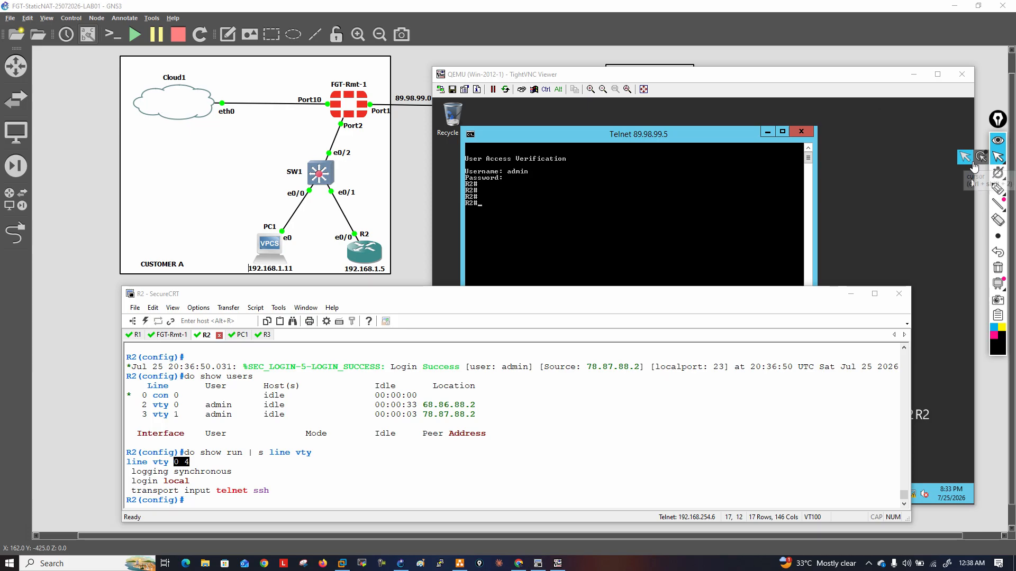
click(615, 413)
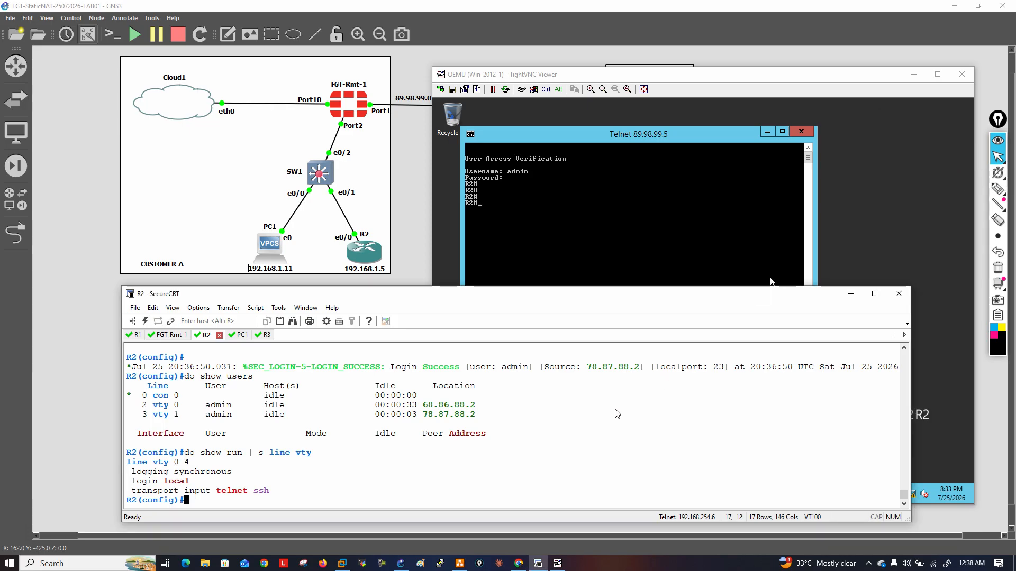
text(line vty ?0)
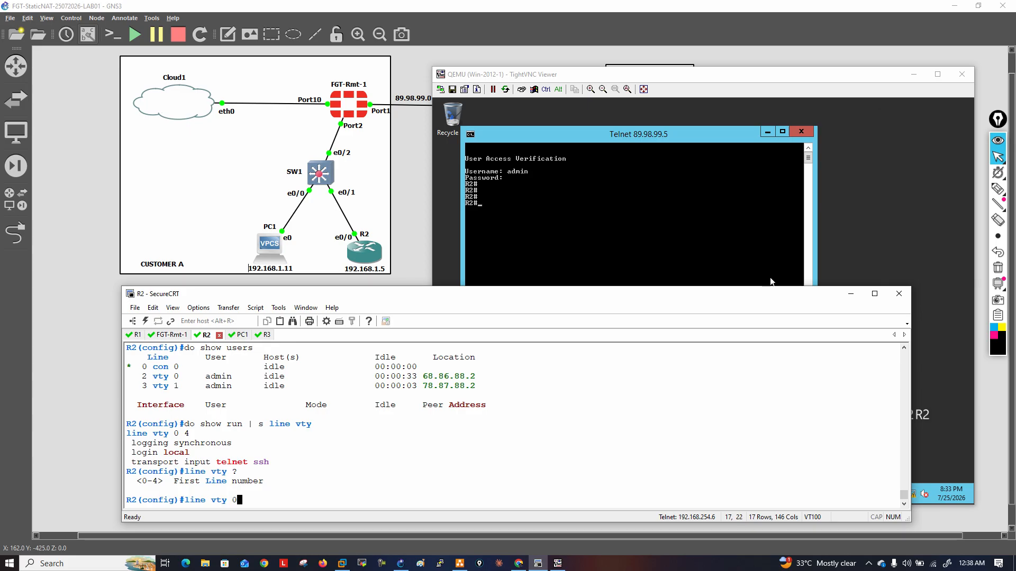
text( ?)
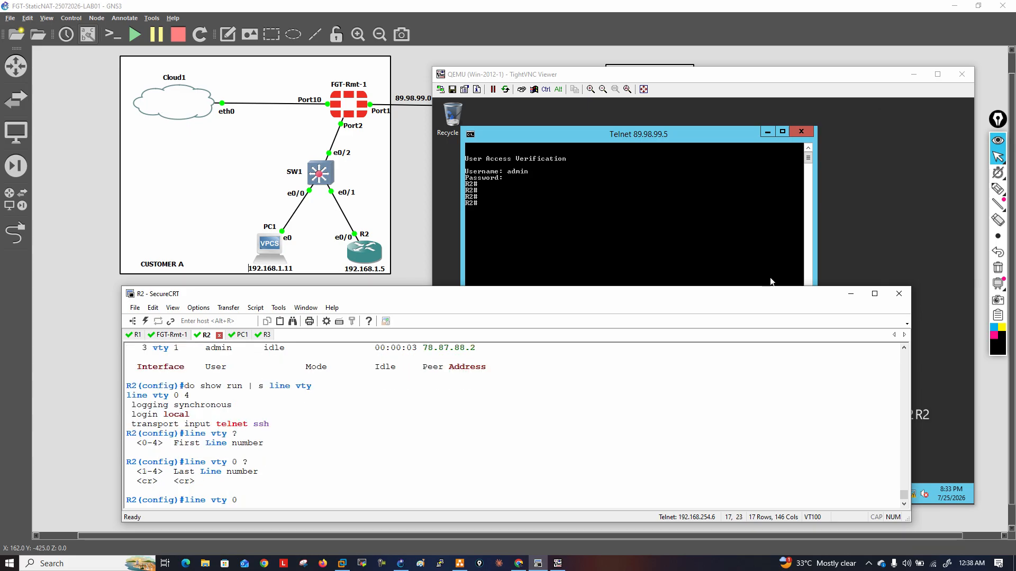
key(BackSpace)
key(BackSpace)
key(BackSpace)
key(BackSpace)
key(BackSpace)
key(BackSpace)
key(BackSpace)
key(BackSpace)
key(BackSpace)
key(BackSpace)
key(BackSpace)
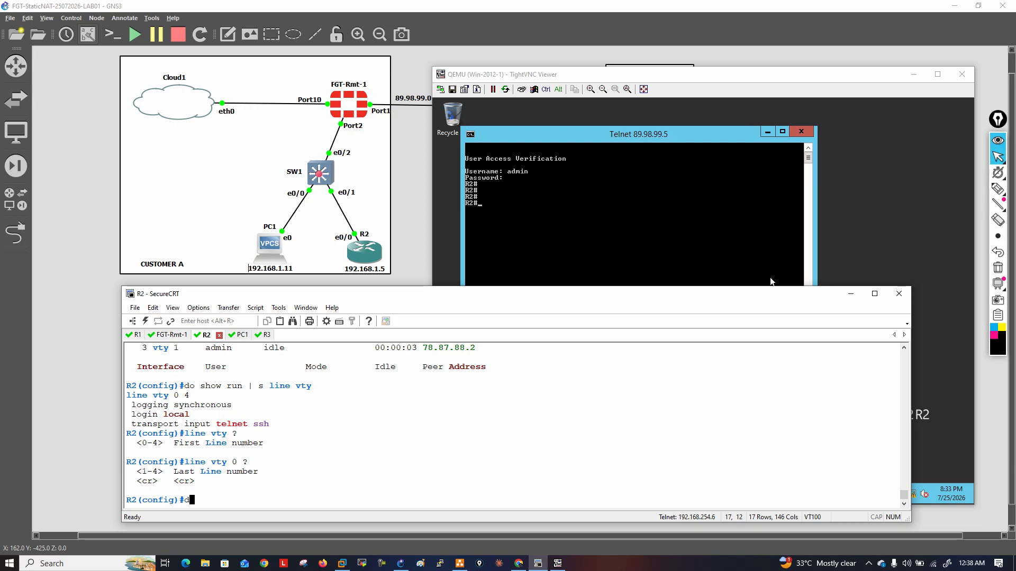
Save R2's configuration with do wr mem
text(do wr mem)
key(Return)
key(Return)
key(Return)
key(Return)
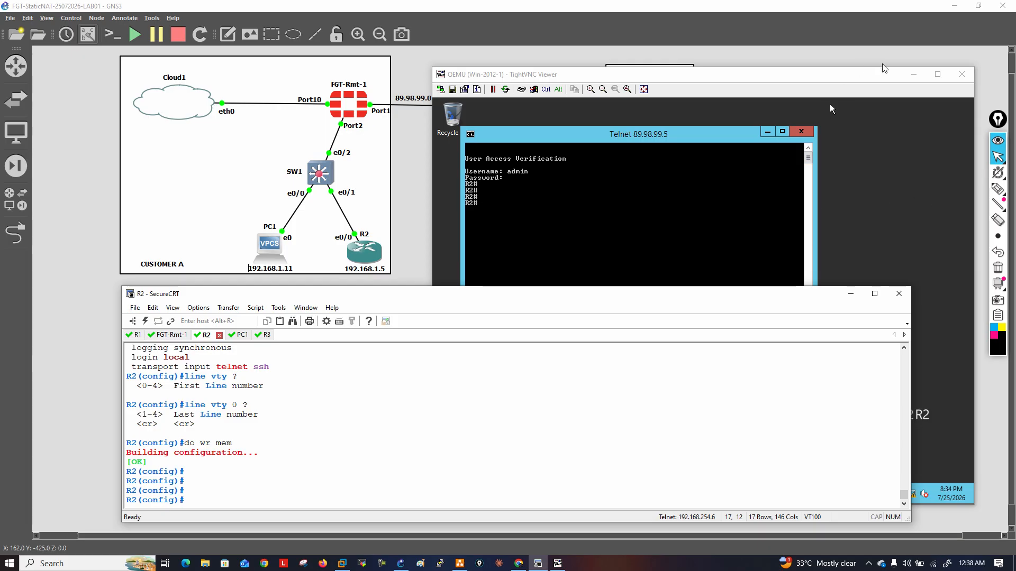
Minimize GNS3, the diagram editor, the Windows VM viewer and SecureCRT to reveal the desktop
click(890, 52)
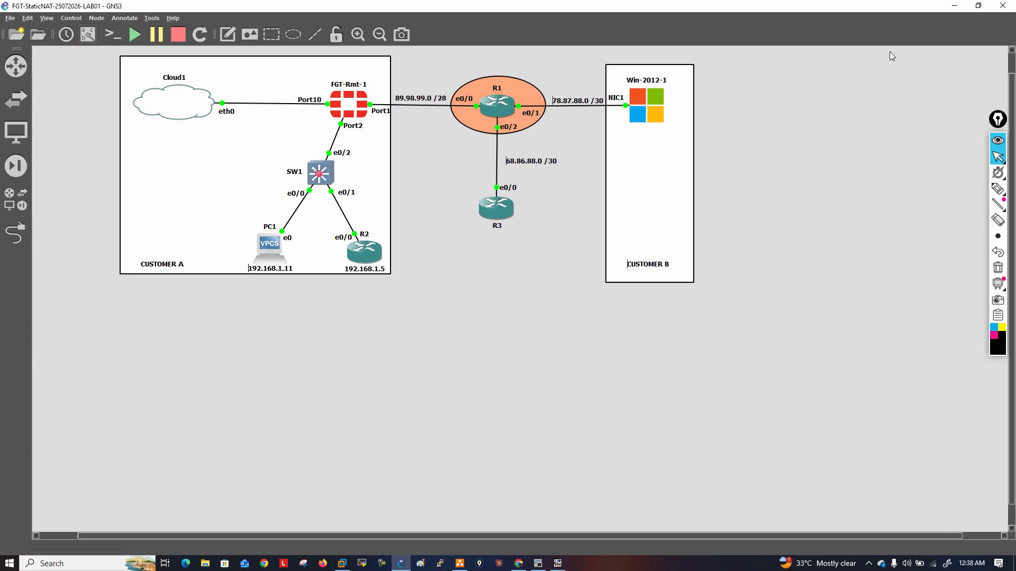
click(954, 8)
click(954, 7)
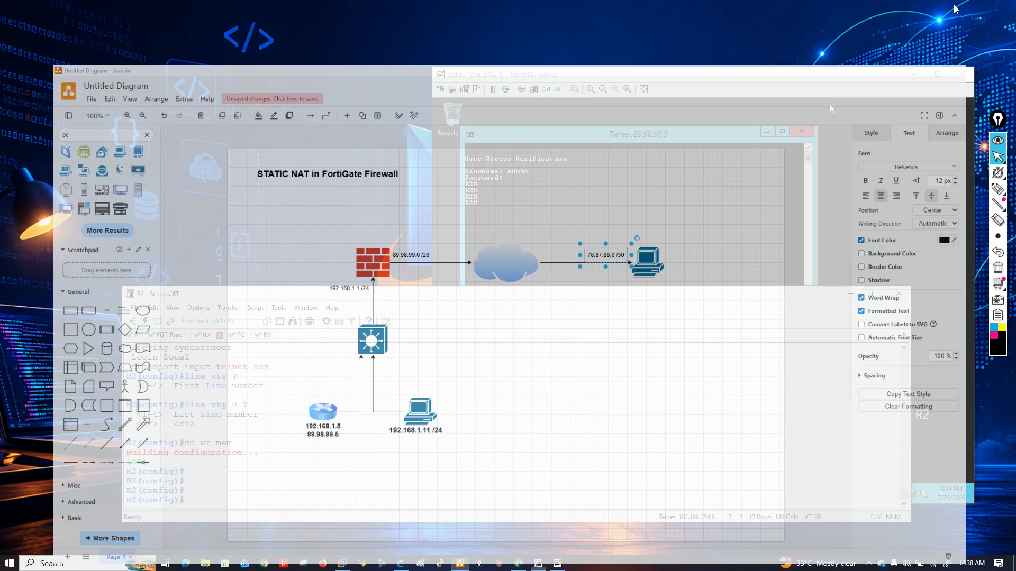
click(914, 74)
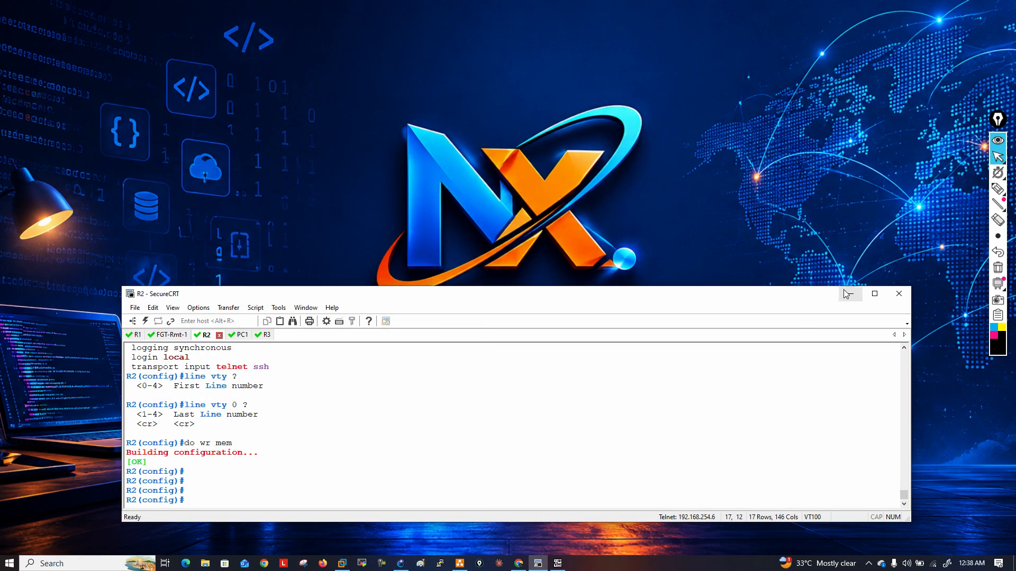
click(848, 294)
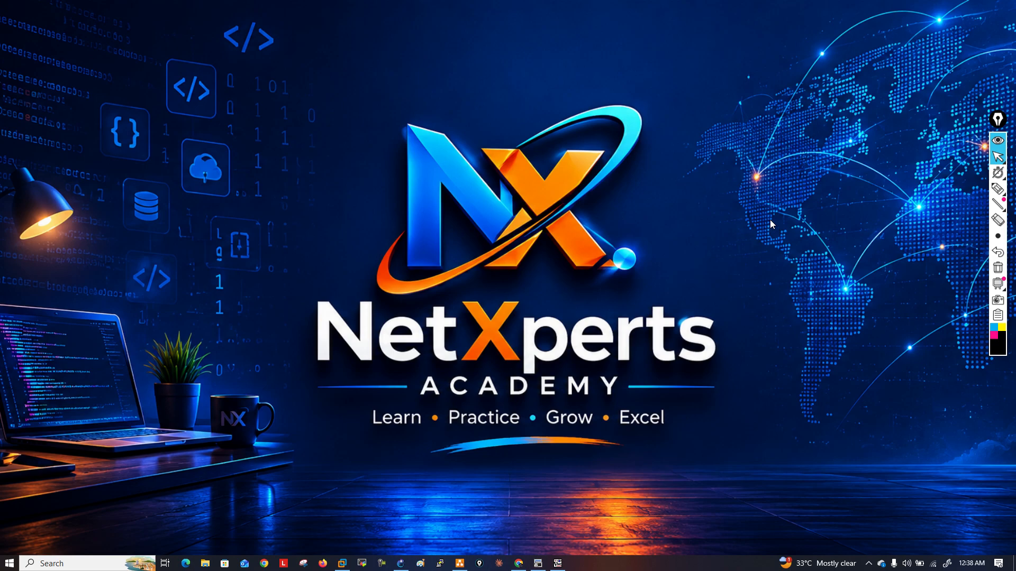